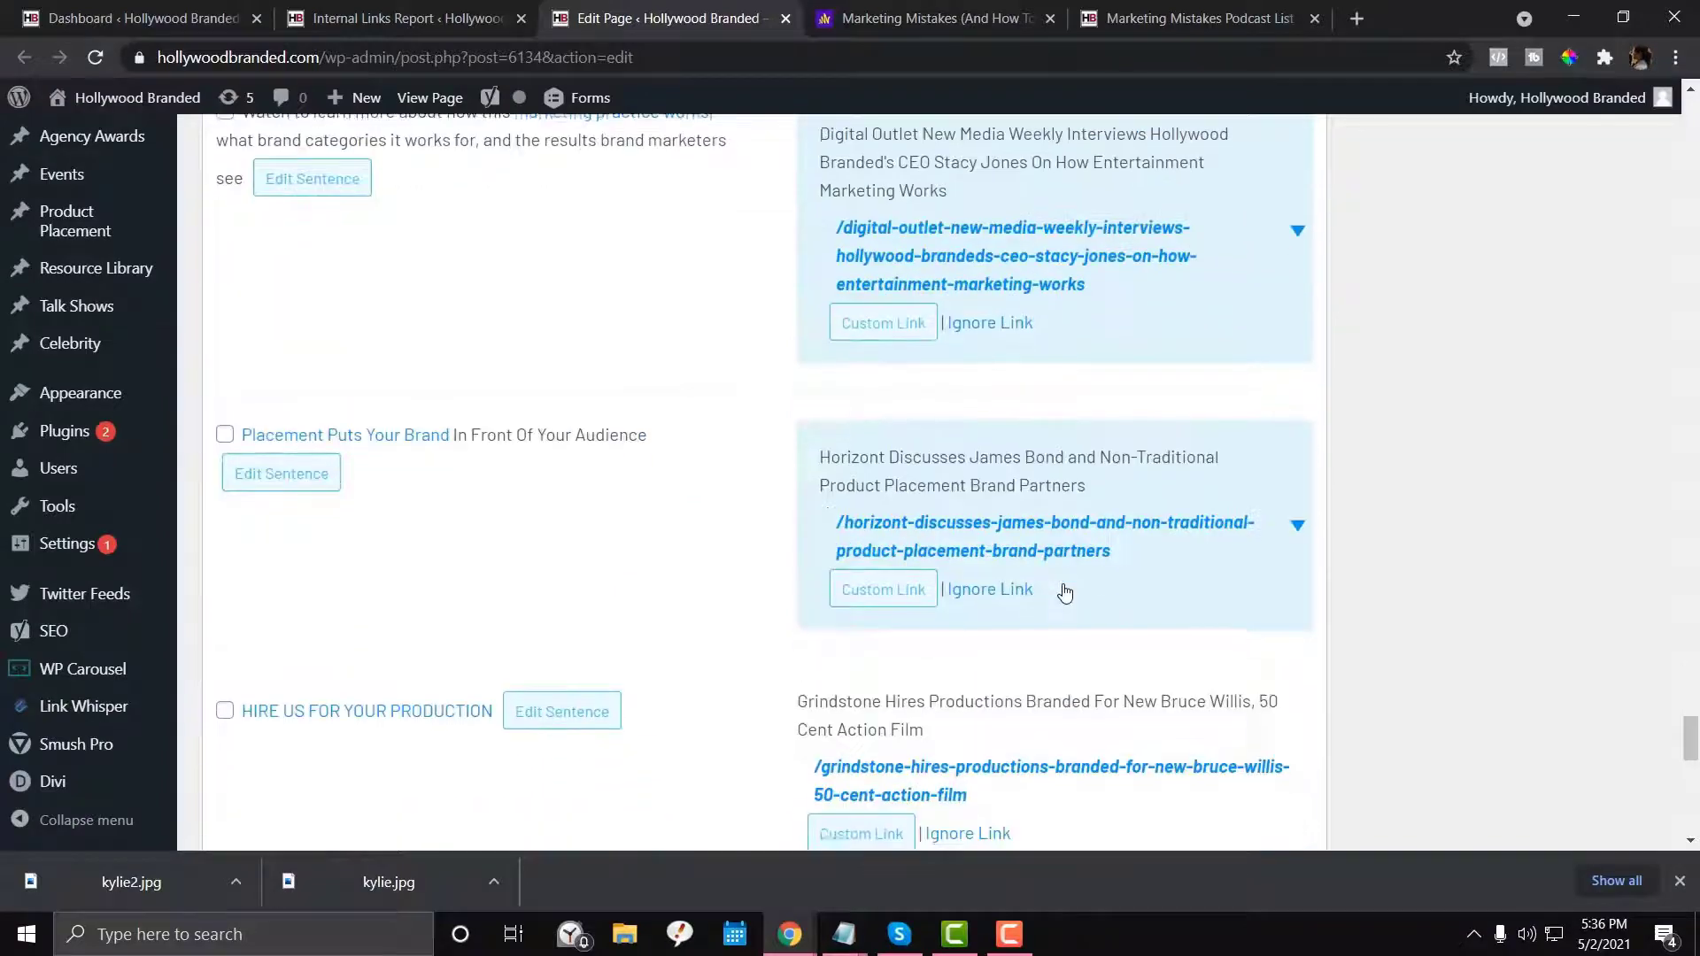
Review the page's outbound link suggestions and inspect the link in the "60% of audiences" sentence, closing its editor without saving
{"action": "scroll", "coordinate": [1062, 588], "scroll_direction": "up", "scroll_amount": 5}
{"action": "scroll", "coordinate": [368, 656], "scroll_direction": "down", "scroll_amount": 5}
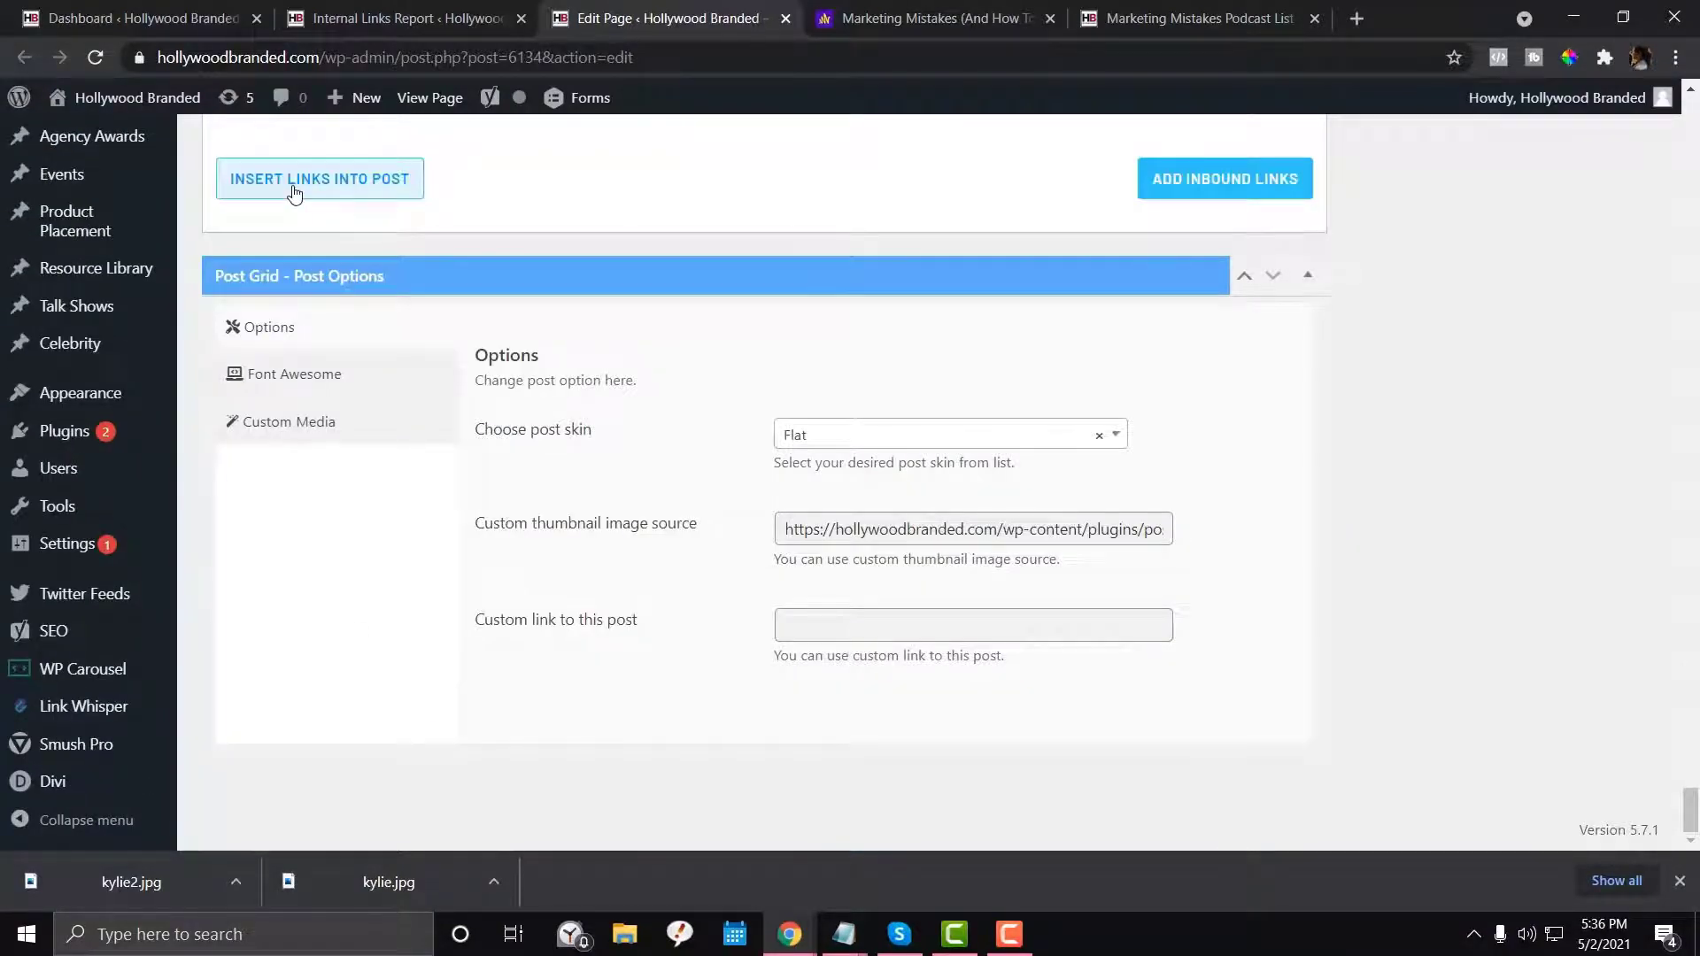
{"action": "scroll", "coordinate": [410, 235], "scroll_direction": "up", "scroll_amount": 10}
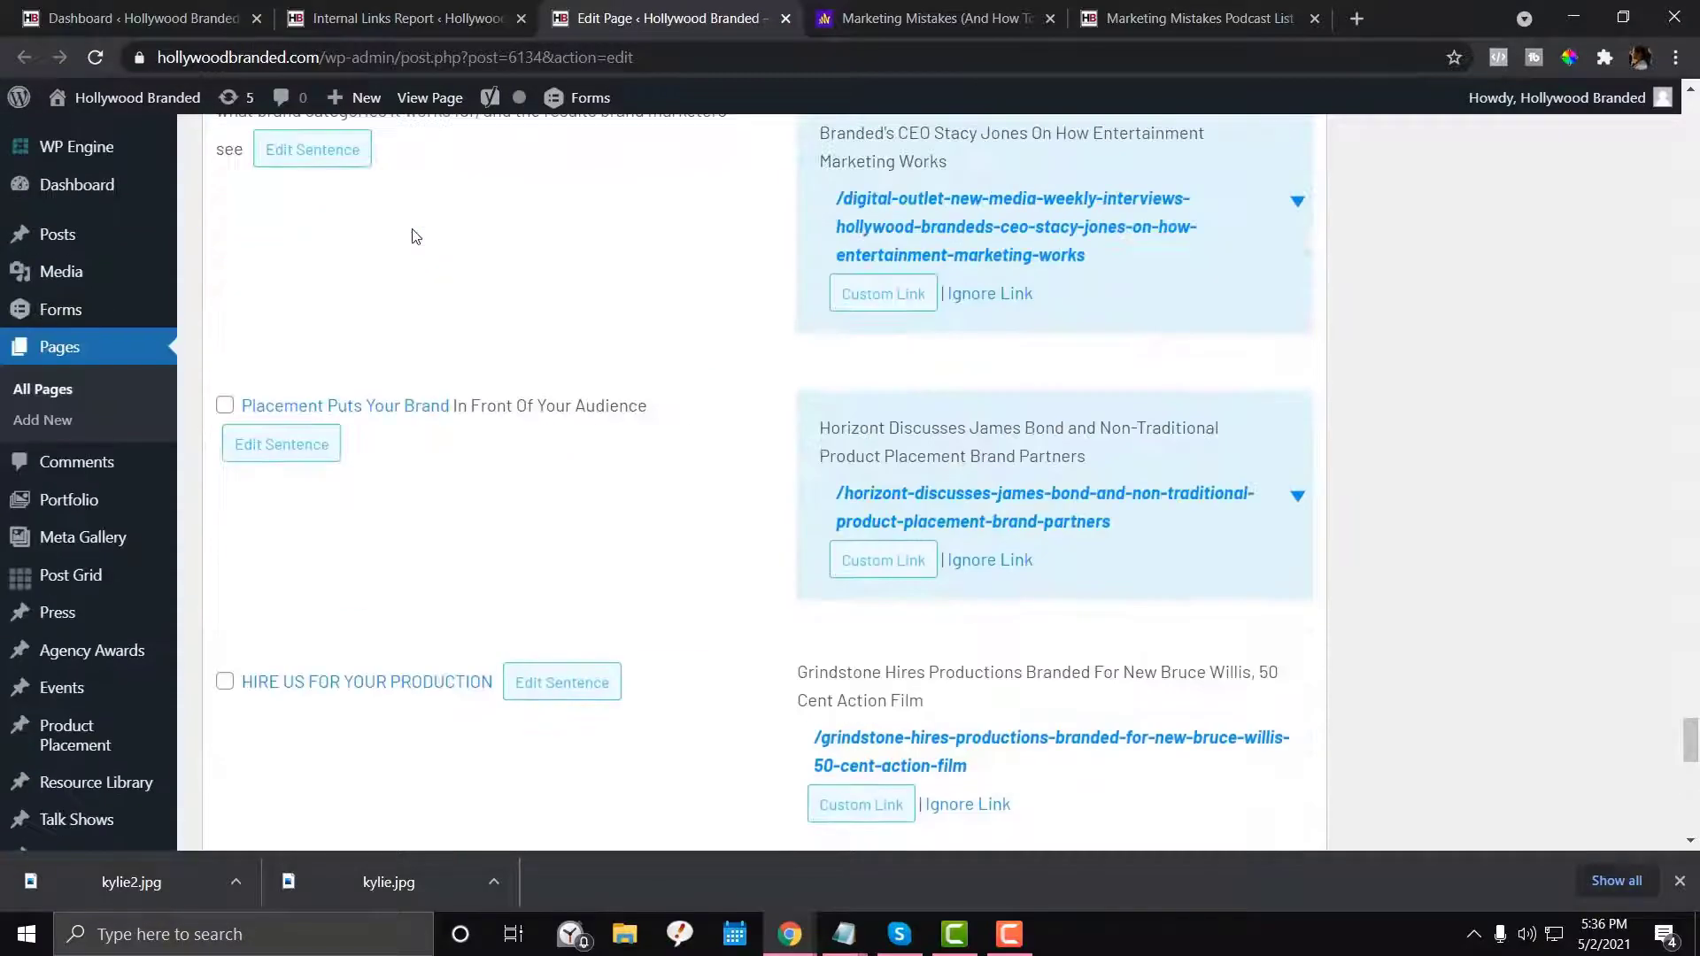
{"action": "scroll", "coordinate": [410, 235], "scroll_direction": "up", "scroll_amount": 10}
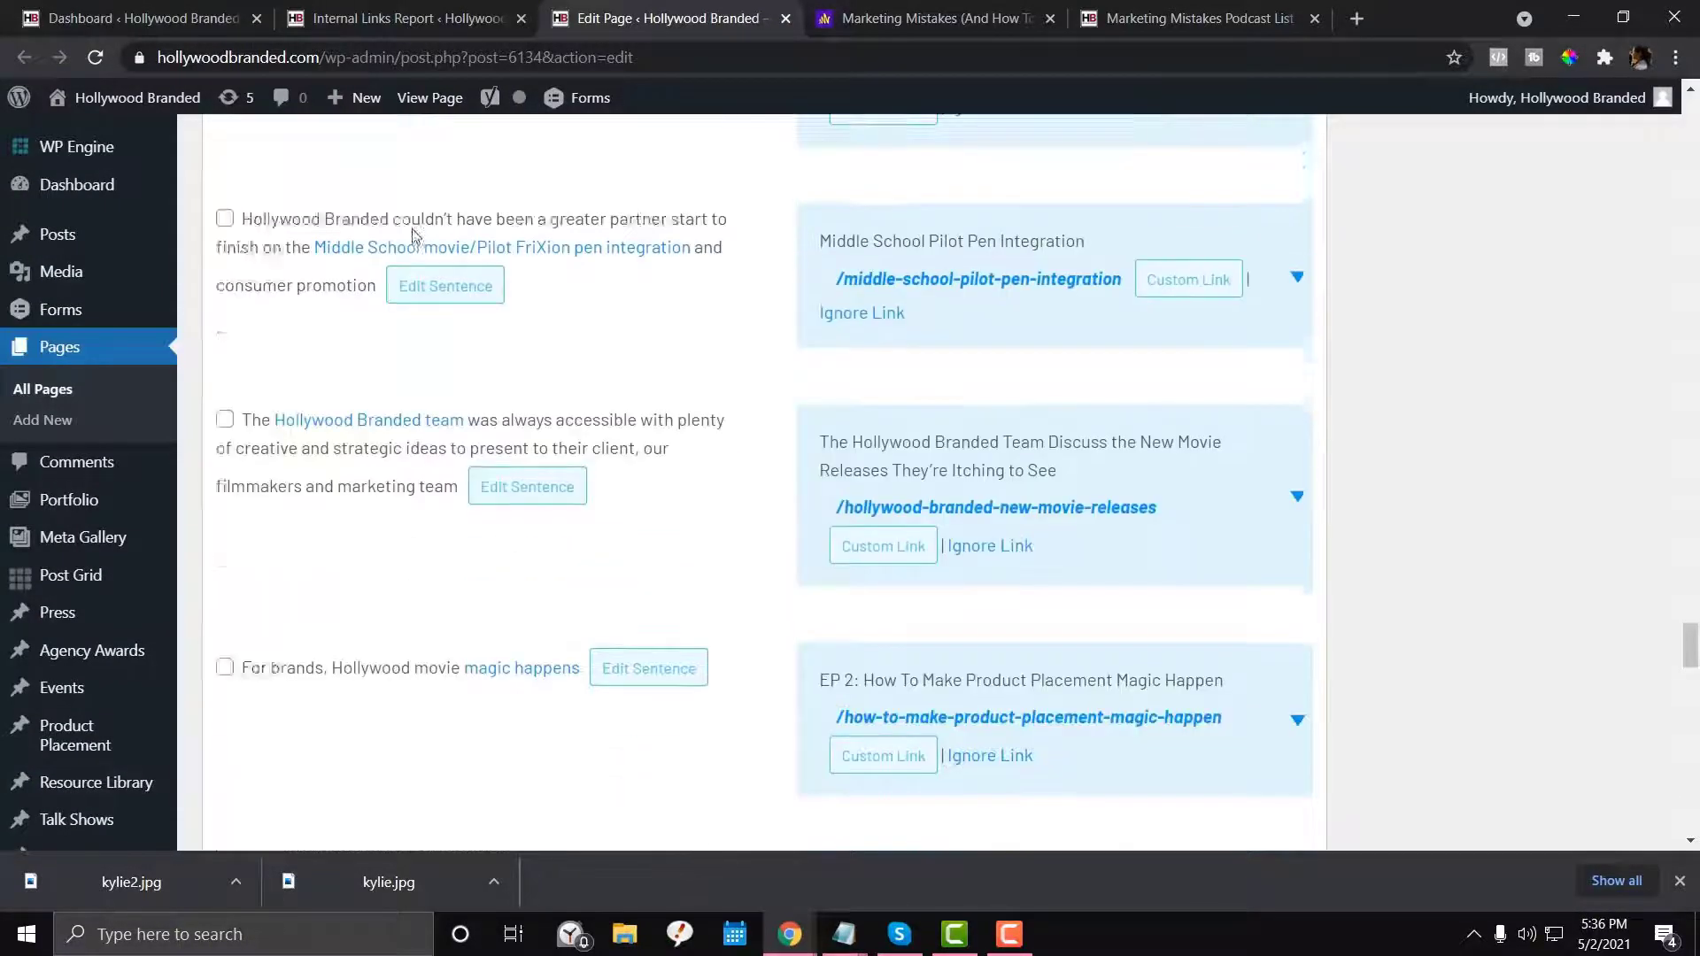
{"action": "scroll", "coordinate": [277, 401], "scroll_direction": "up", "scroll_amount": 15}
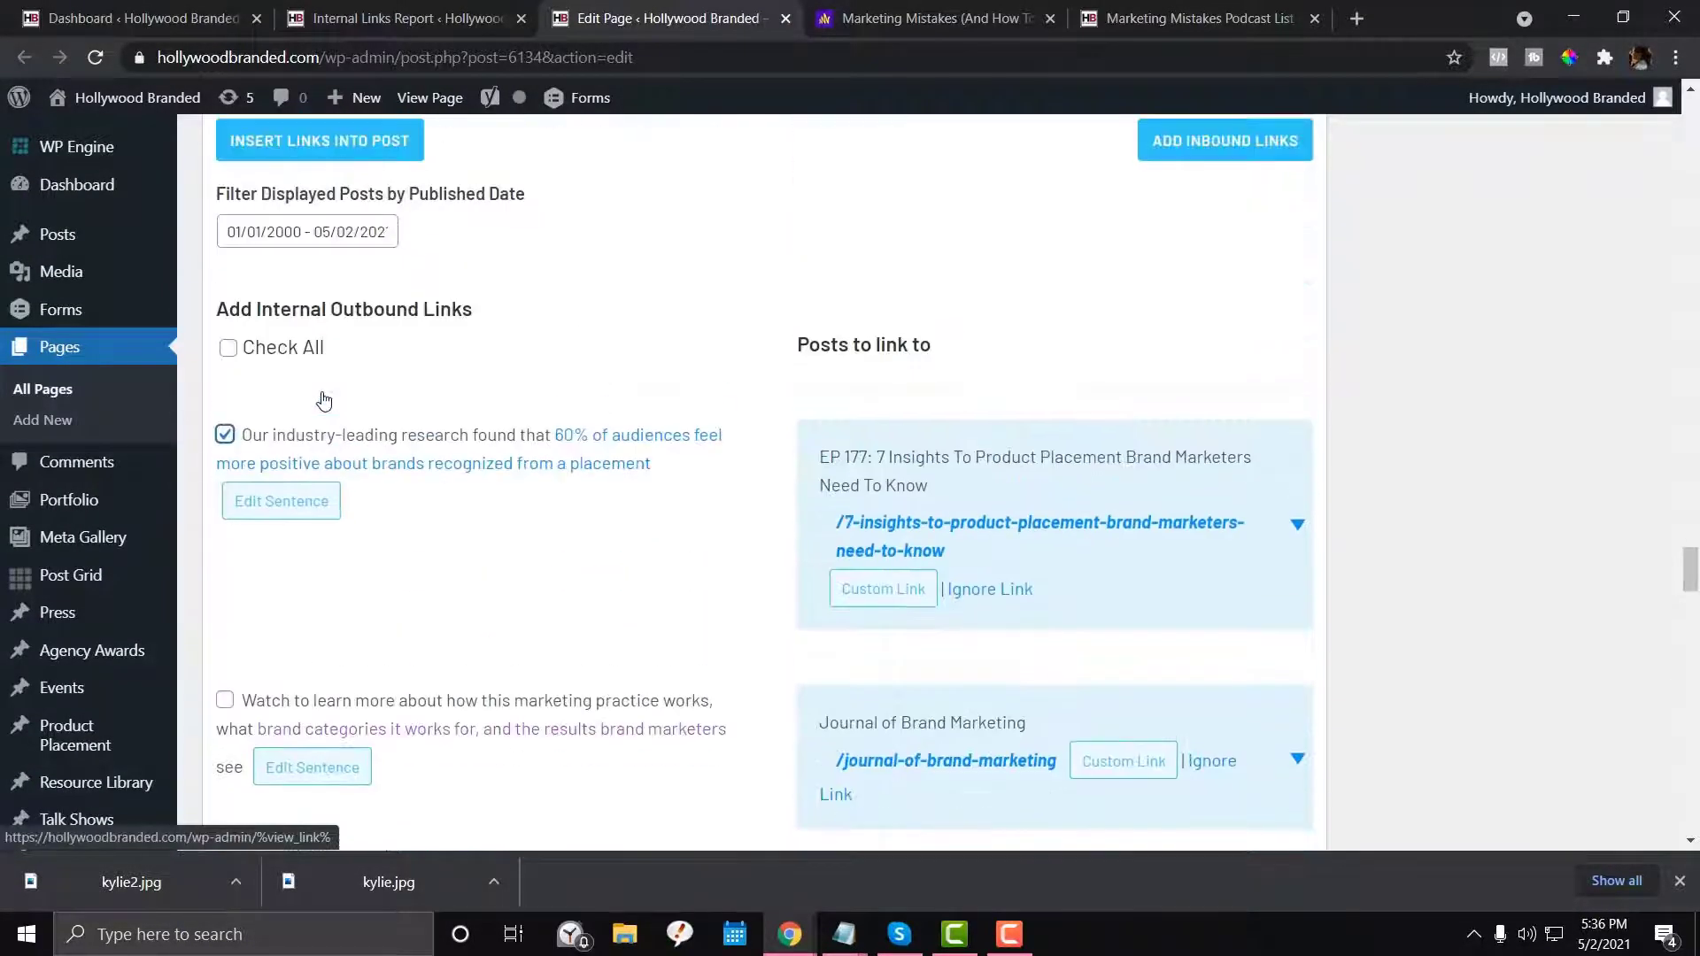
{"action": "left_click", "coordinate": [289, 516]}
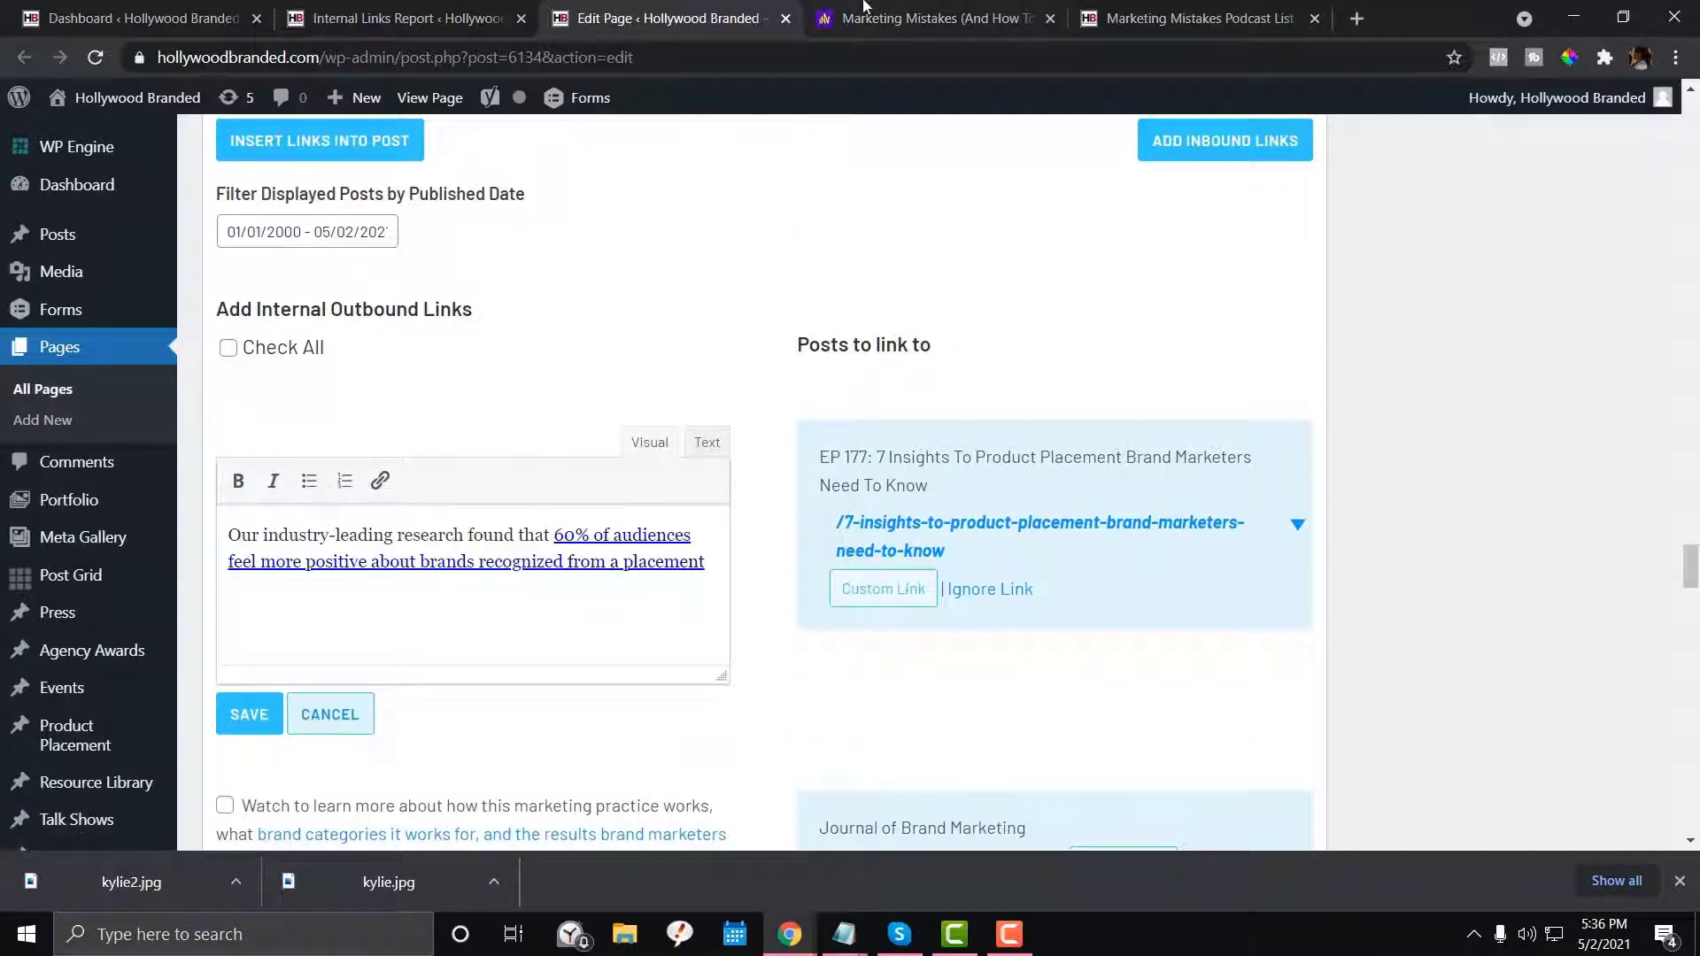
{"action": "scroll", "coordinate": [440, 383], "scroll_direction": "up", "scroll_amount": 20}
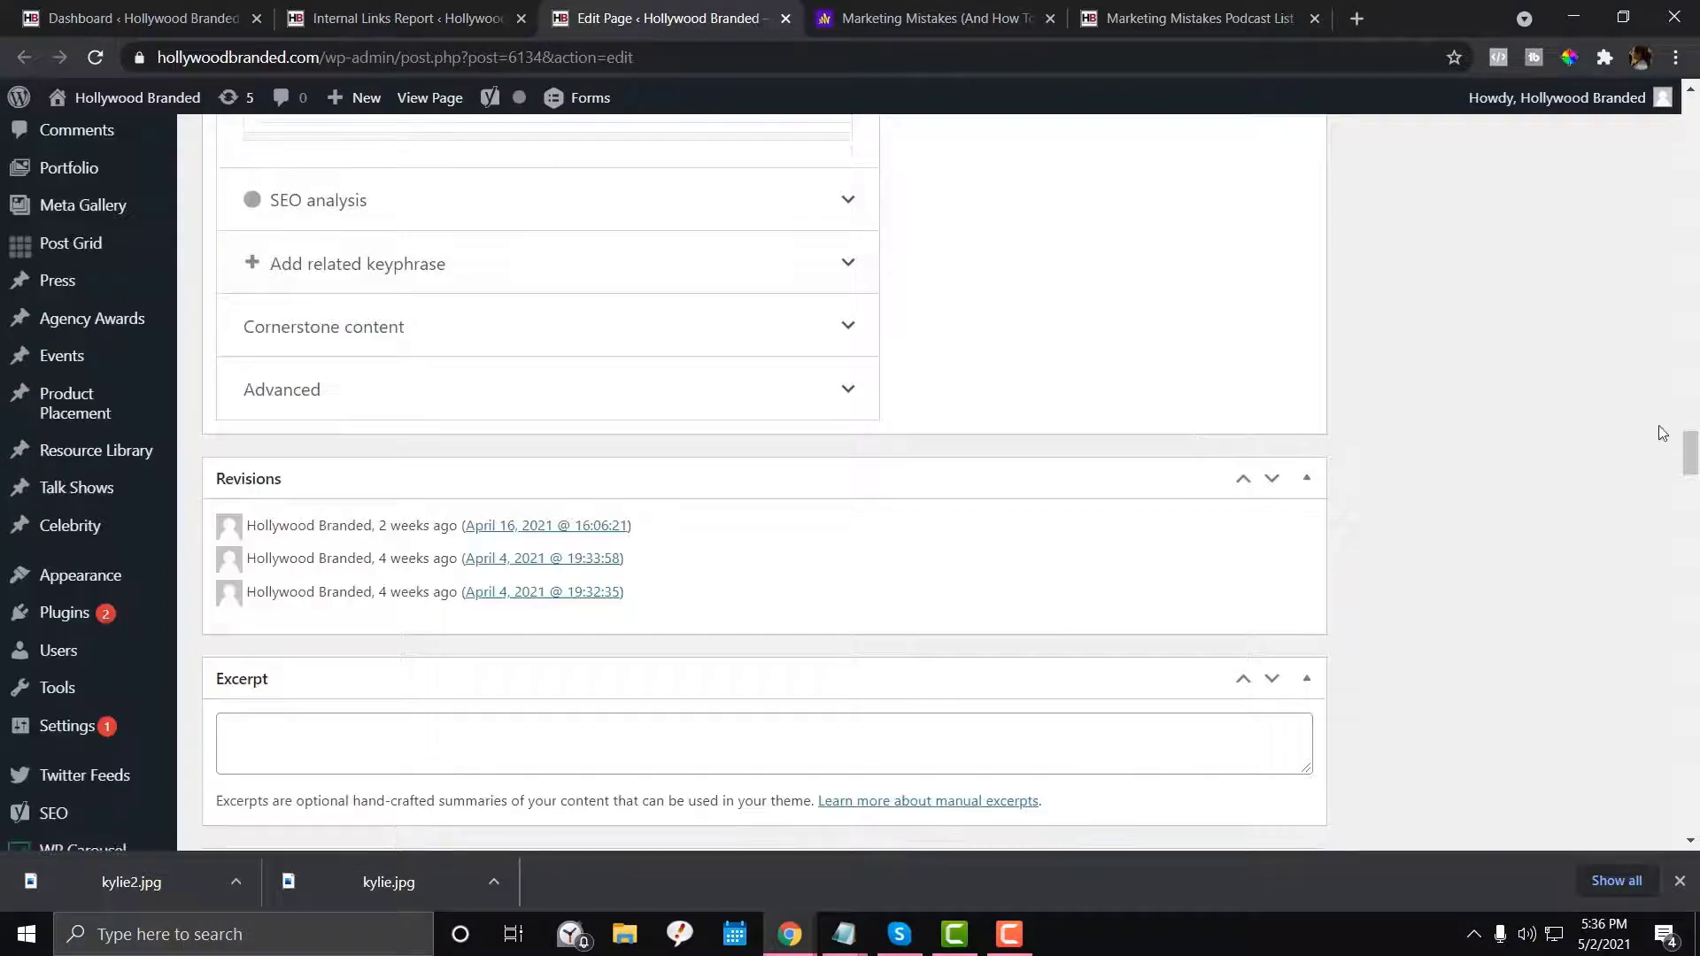
{"action": "left_click_drag", "start_coordinate": [1689, 443], "coordinate": [1488, 544]}
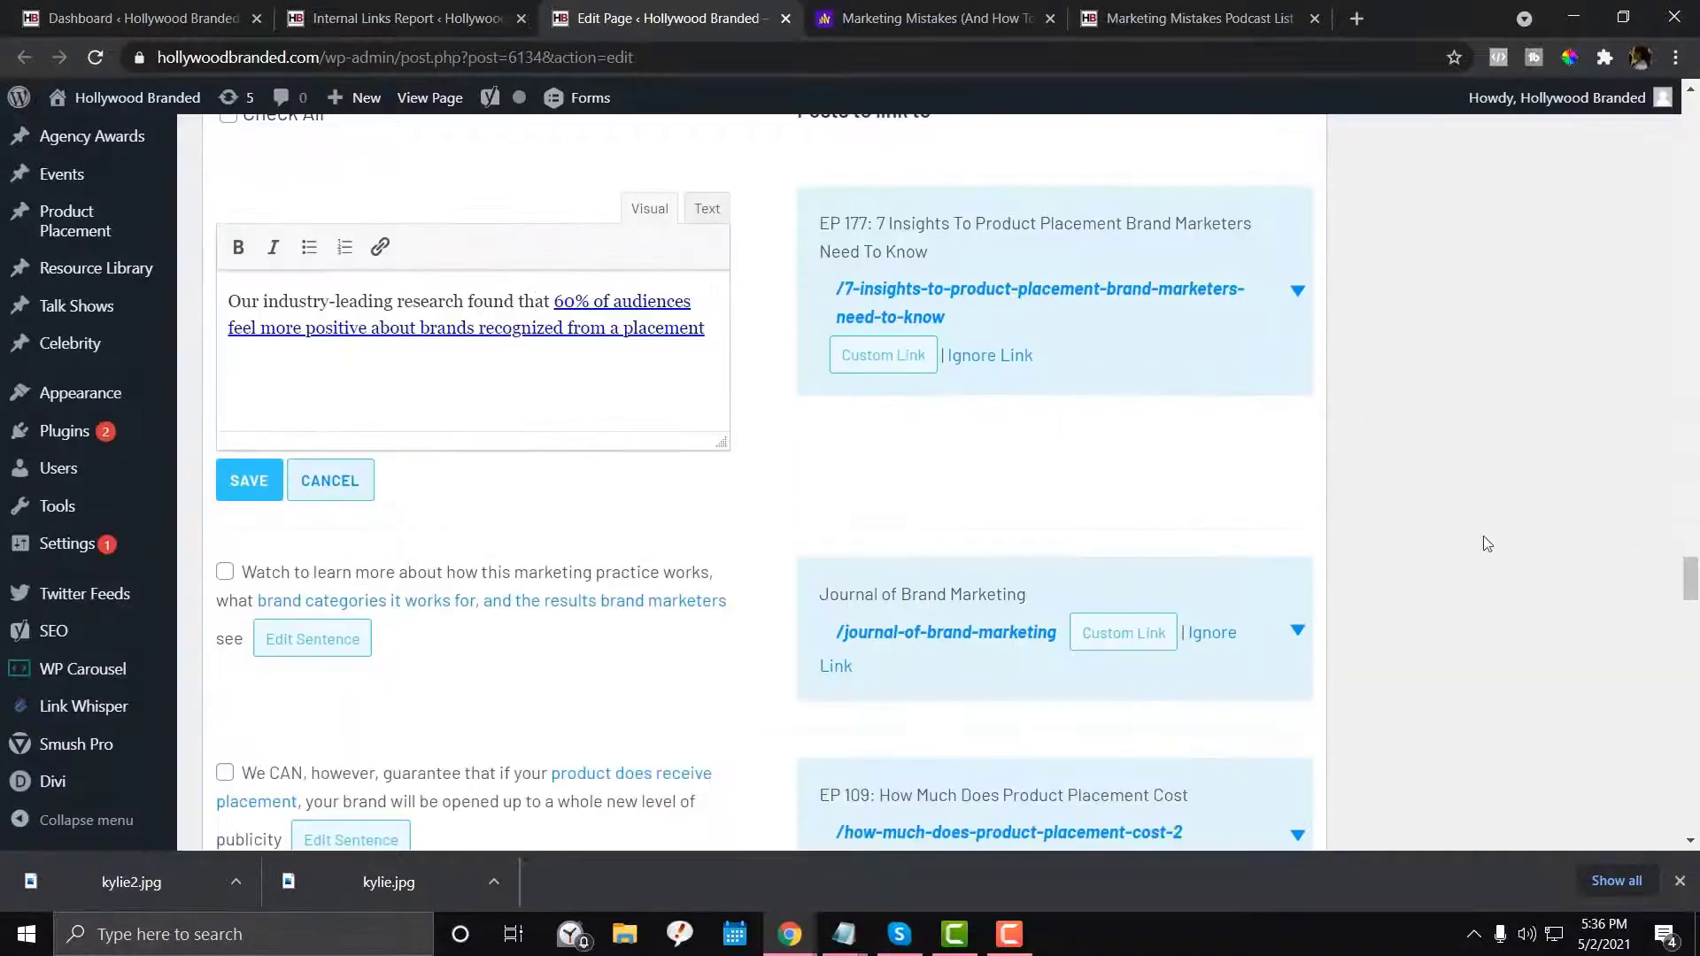
{"action": "left_click", "coordinate": [414, 322]}
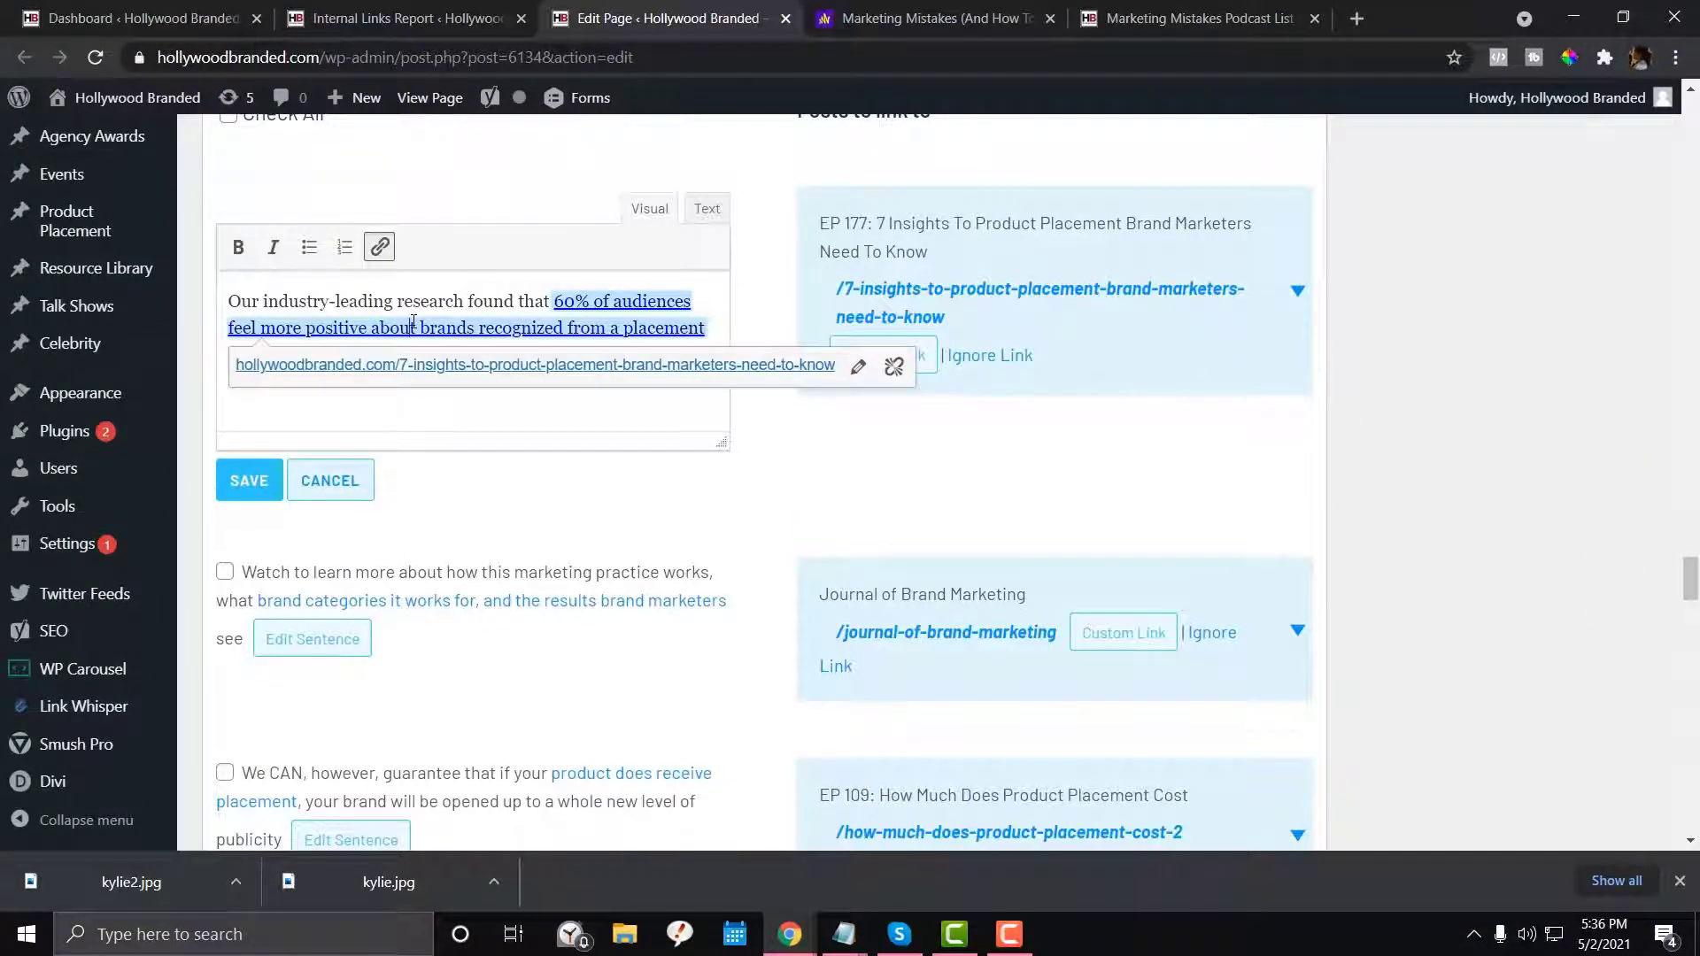
{"action": "left_click", "coordinate": [326, 490]}
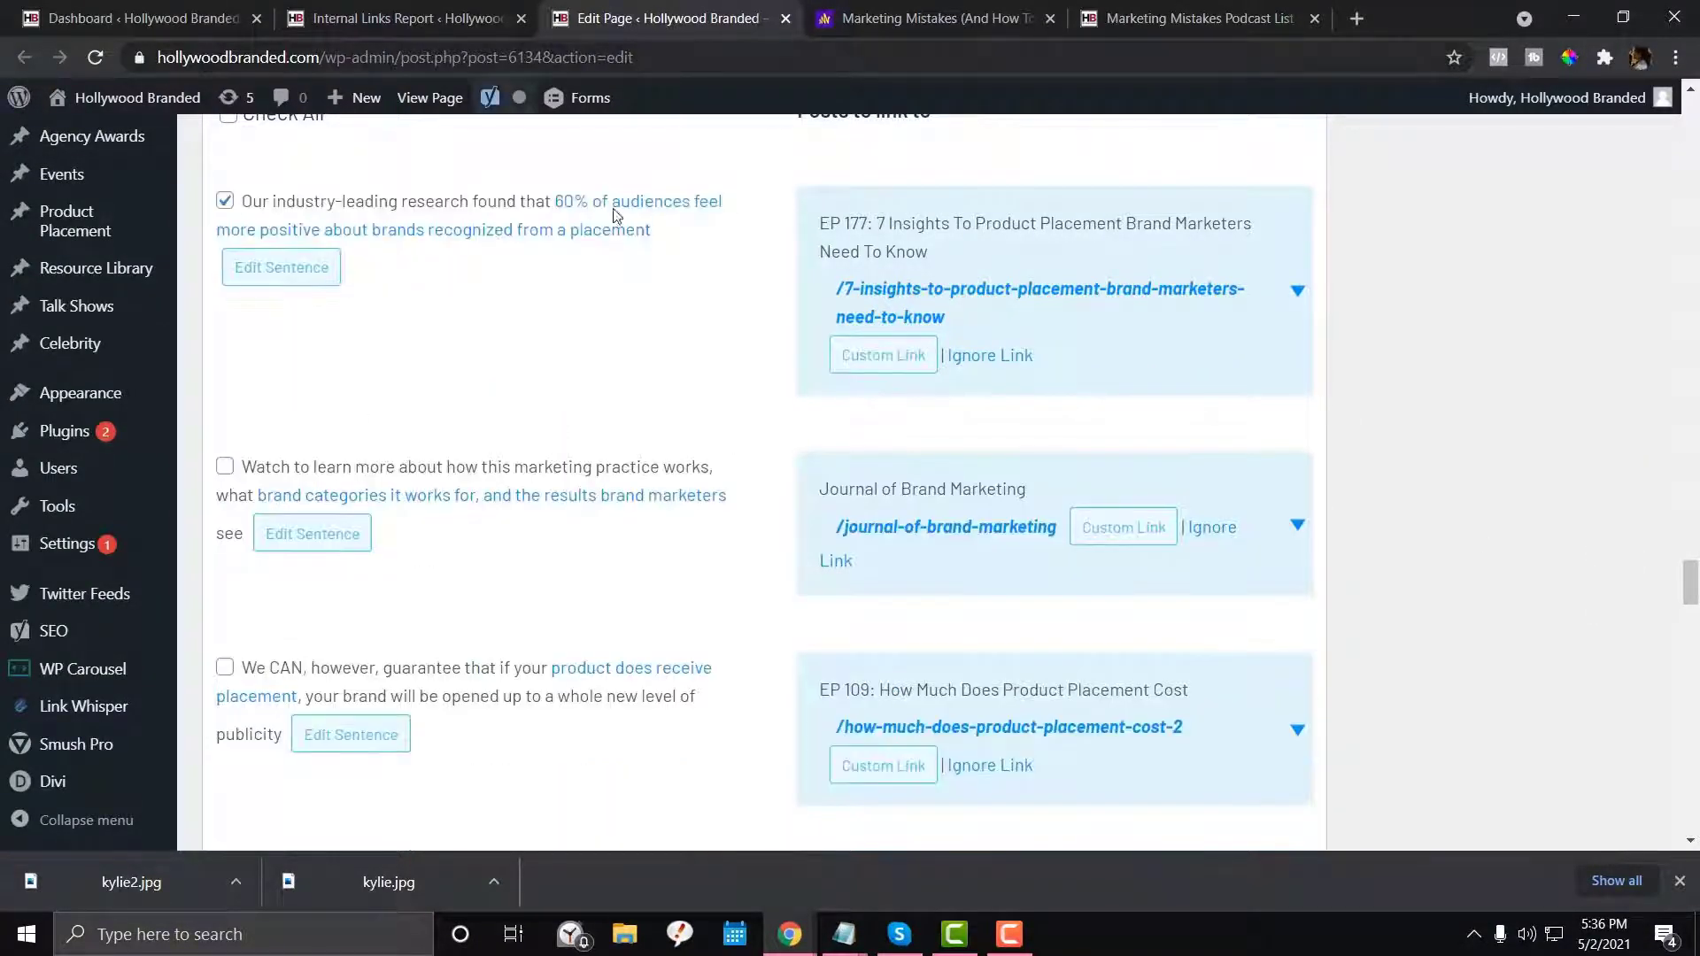
Open the list of all posts in a new browser tab and close the page editor
{"action": "scroll", "coordinate": [627, 368], "scroll_direction": "up", "scroll_amount": 6}
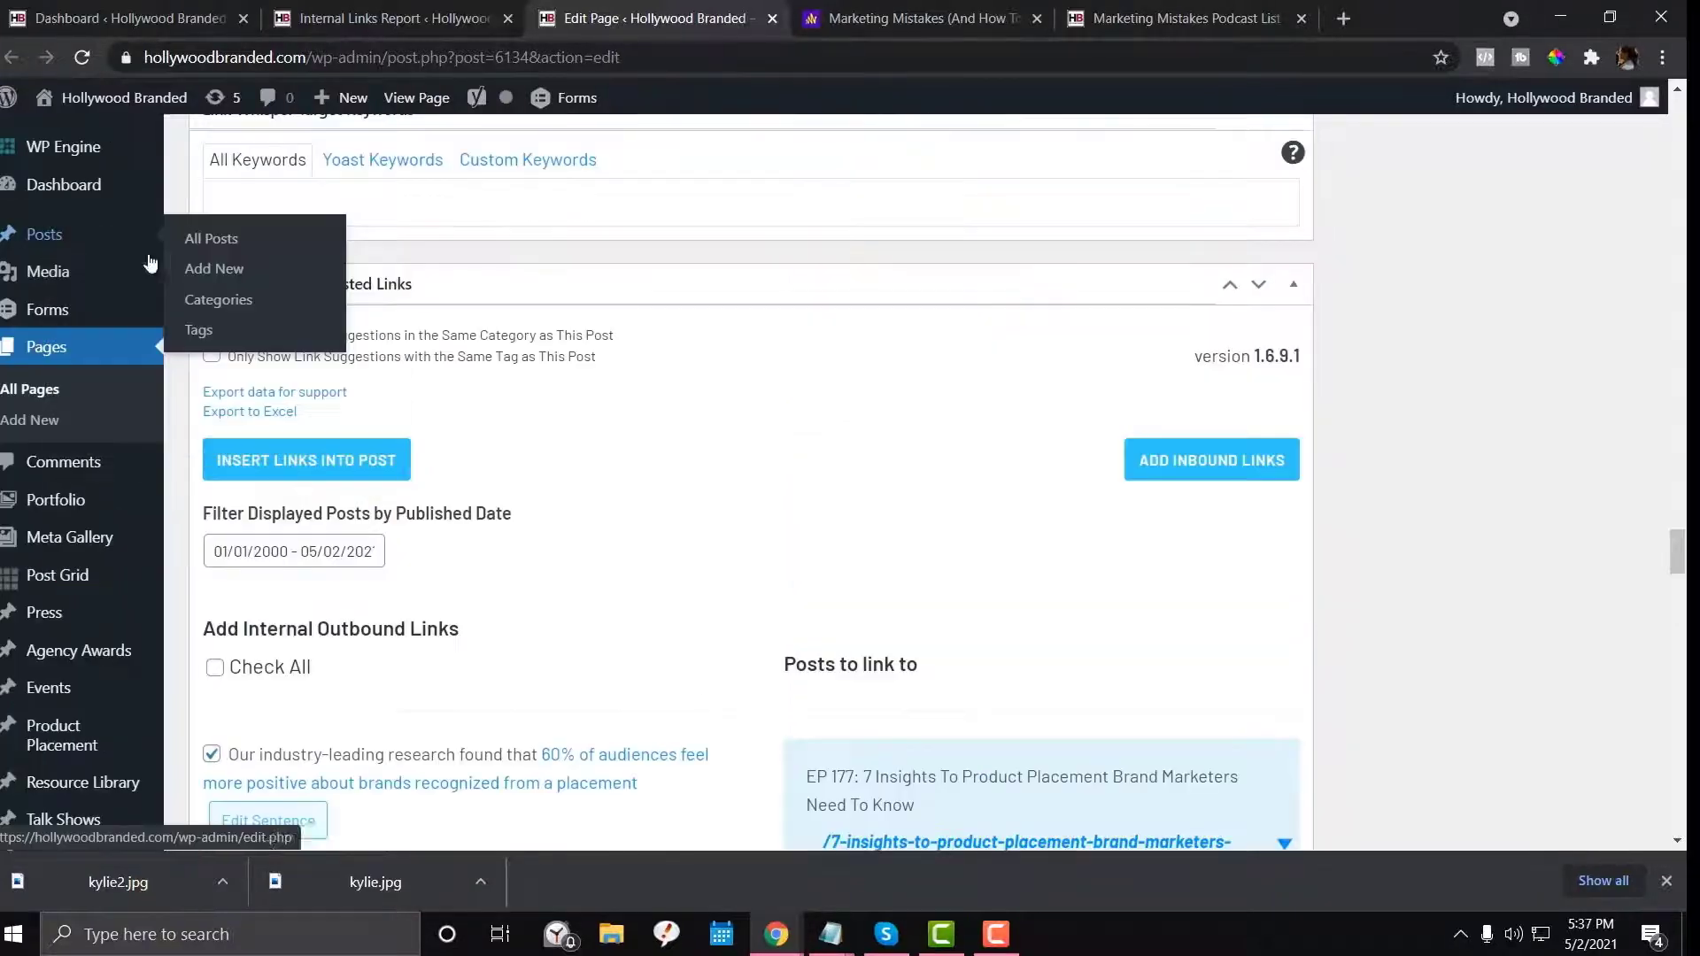
{"action": "middle_click", "coordinate": [221, 235]}
{"action": "scroll", "coordinate": [584, 418], "scroll_direction": "down", "scroll_amount": 6}
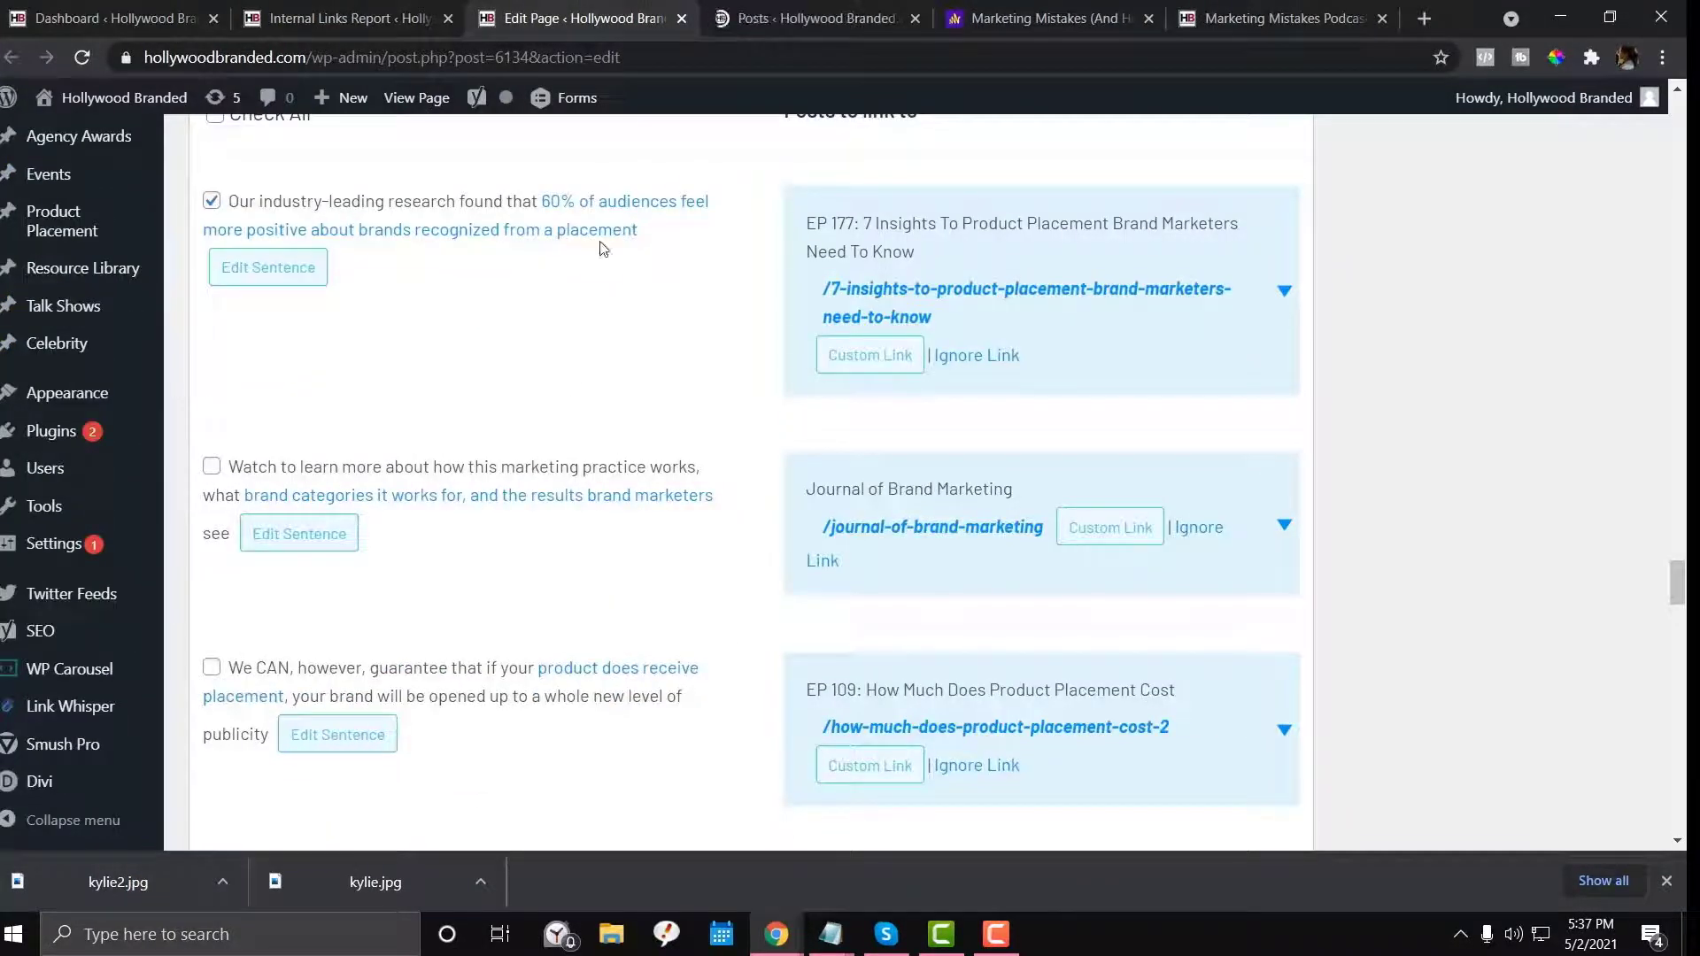
{"action": "left_click", "coordinate": [682, 18]}
Open the live EP 247 post on obtaining corporate credit in a new tab and place it before the posts list
{"action": "scroll", "coordinate": [443, 369], "scroll_direction": "down", "scroll_amount": 10}
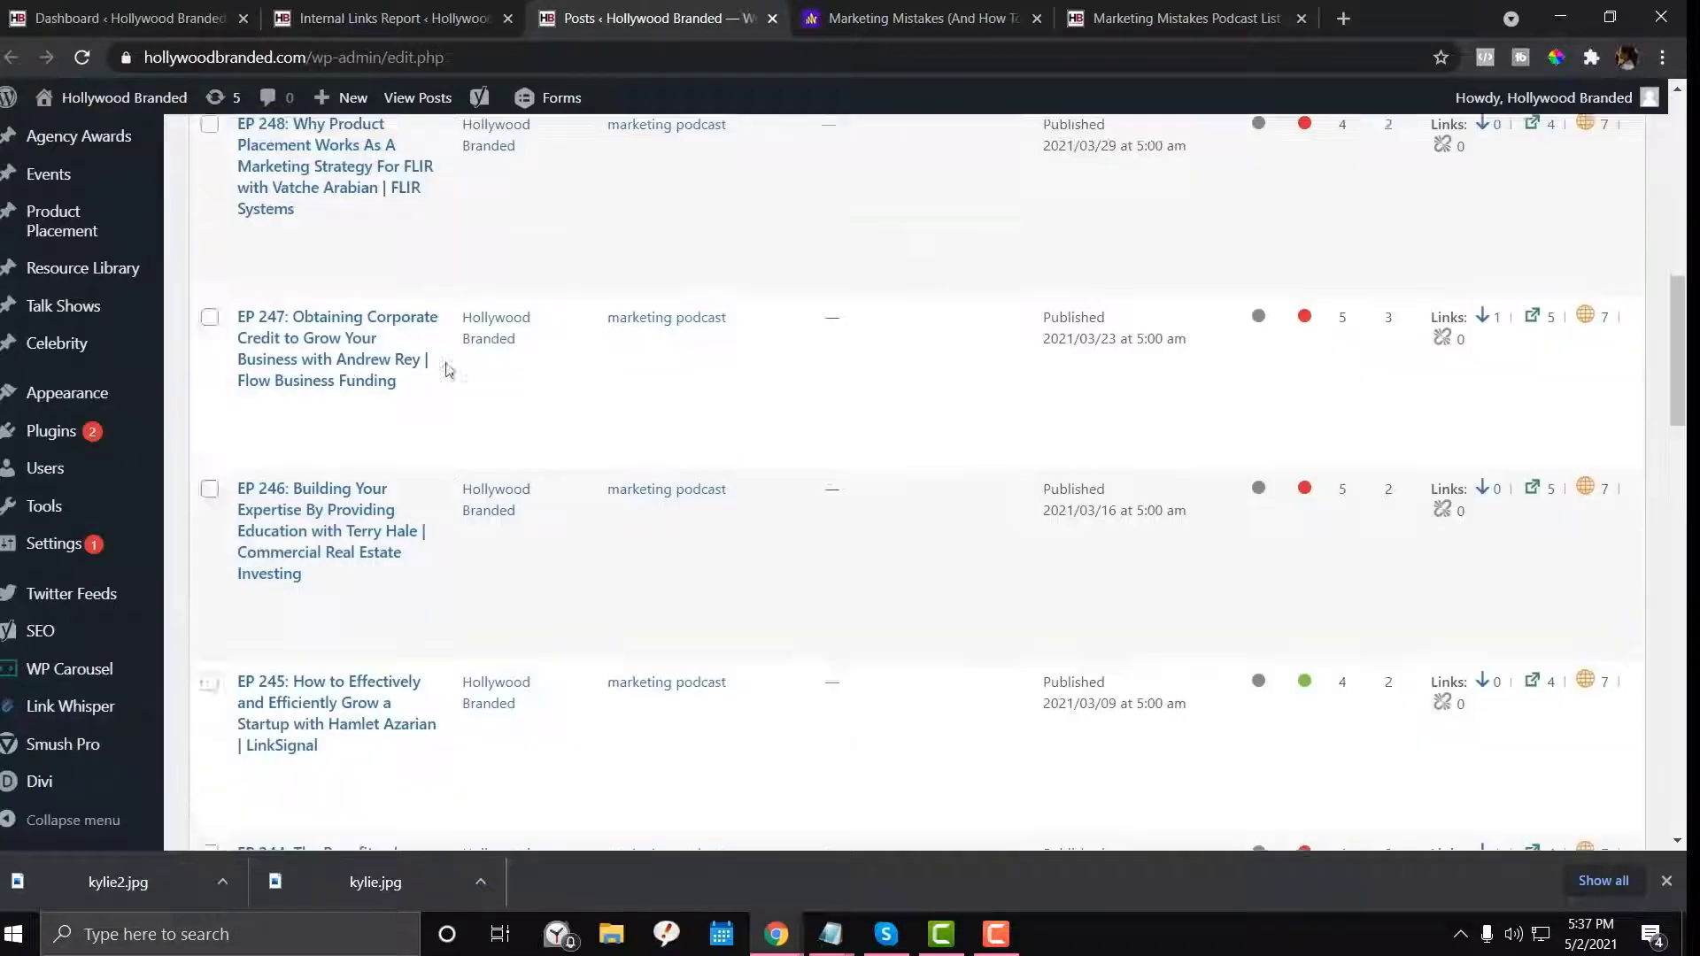
{"action": "right_click", "coordinate": [407, 336]}
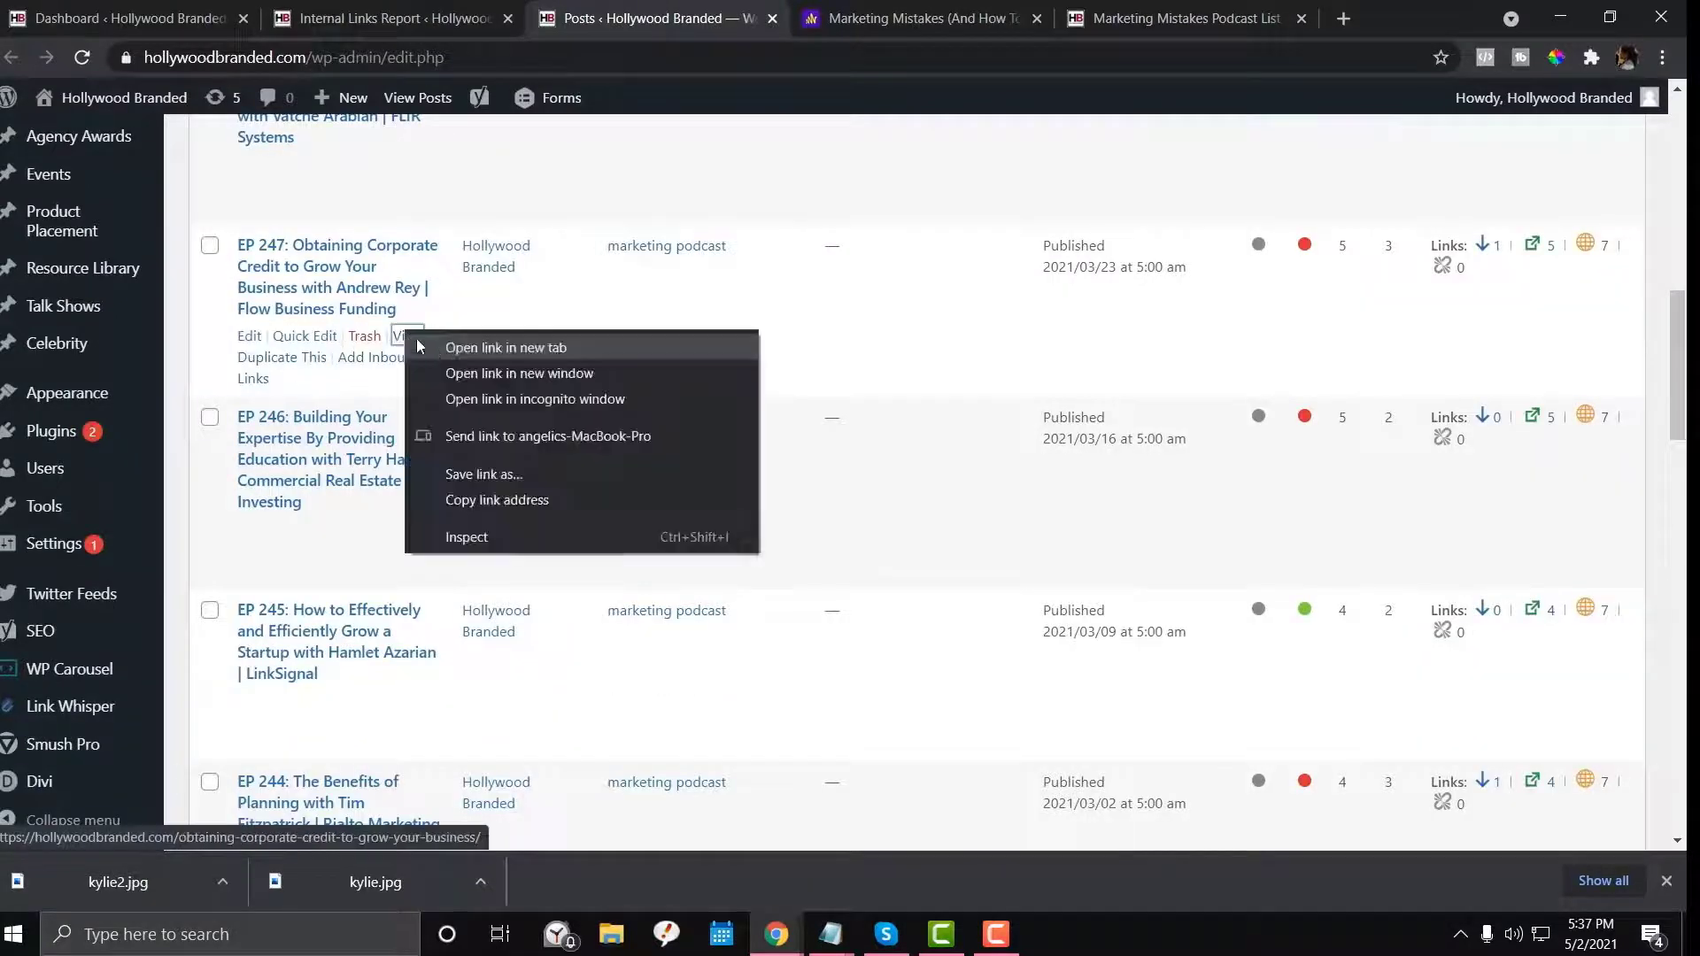
{"action": "left_click", "coordinate": [494, 347]}
{"action": "left_click_drag", "start_coordinate": [815, 18], "coordinate": [626, 11]}
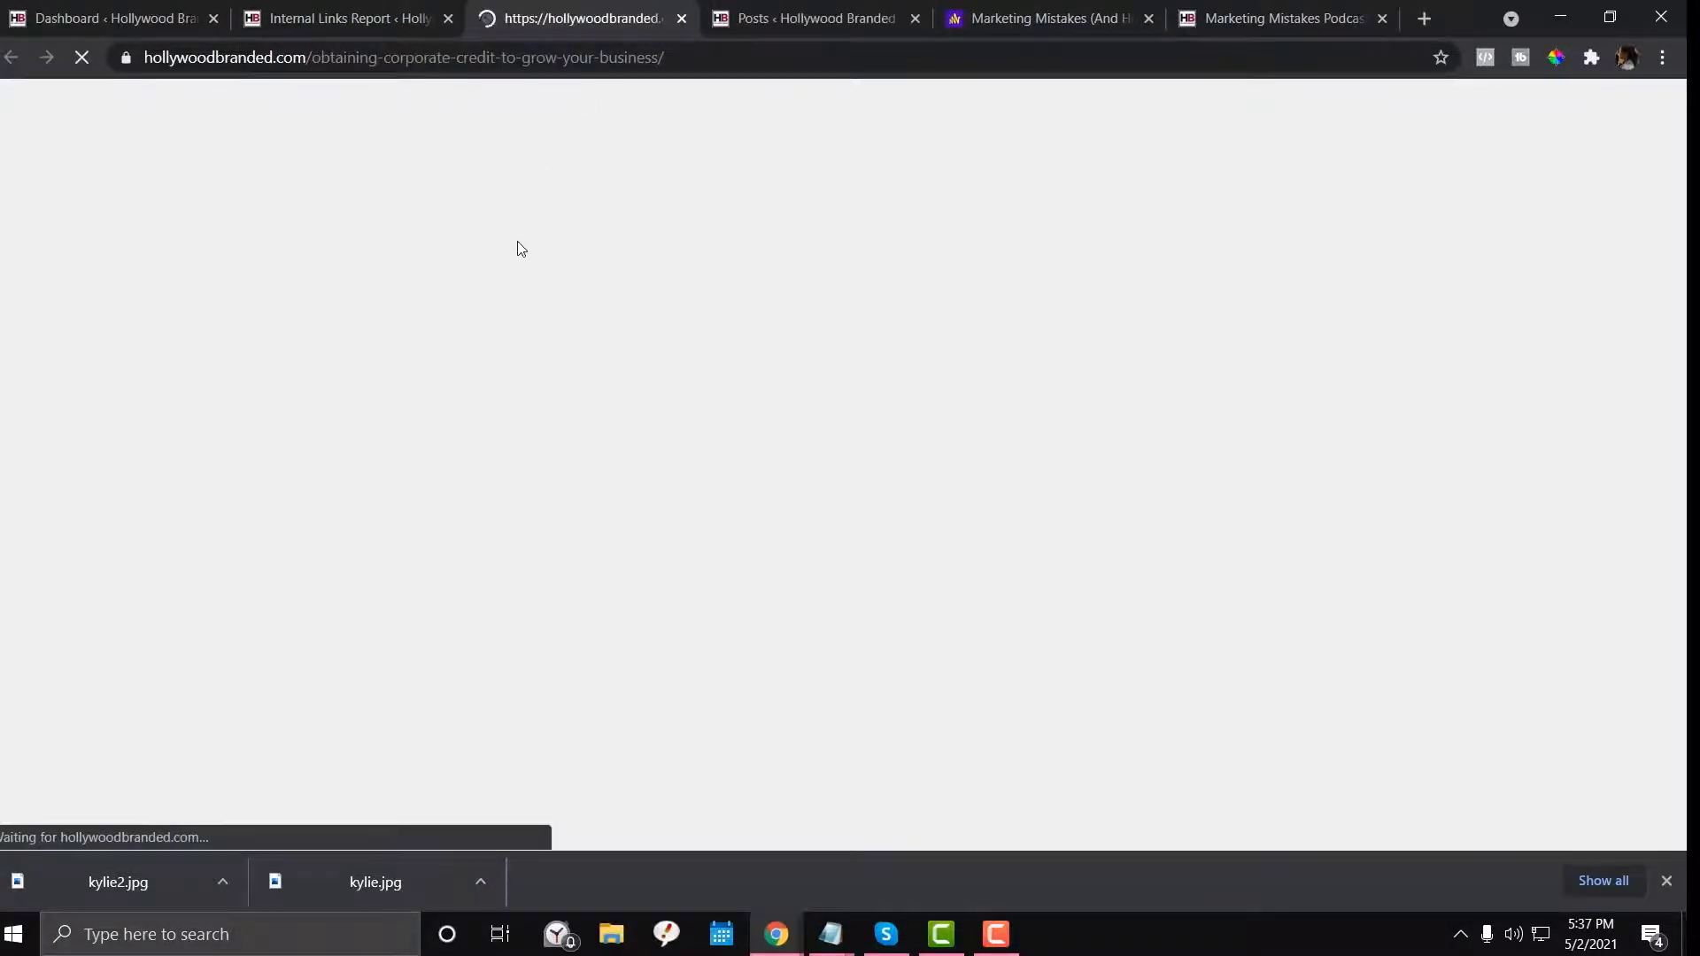
Examine the long interview transcript embedded in the EP 247 post
{"action": "scroll", "coordinate": [521, 249], "scroll_direction": "down", "scroll_amount": 15}
{"action": "scroll", "coordinate": [521, 249], "scroll_direction": "down", "scroll_amount": 5}
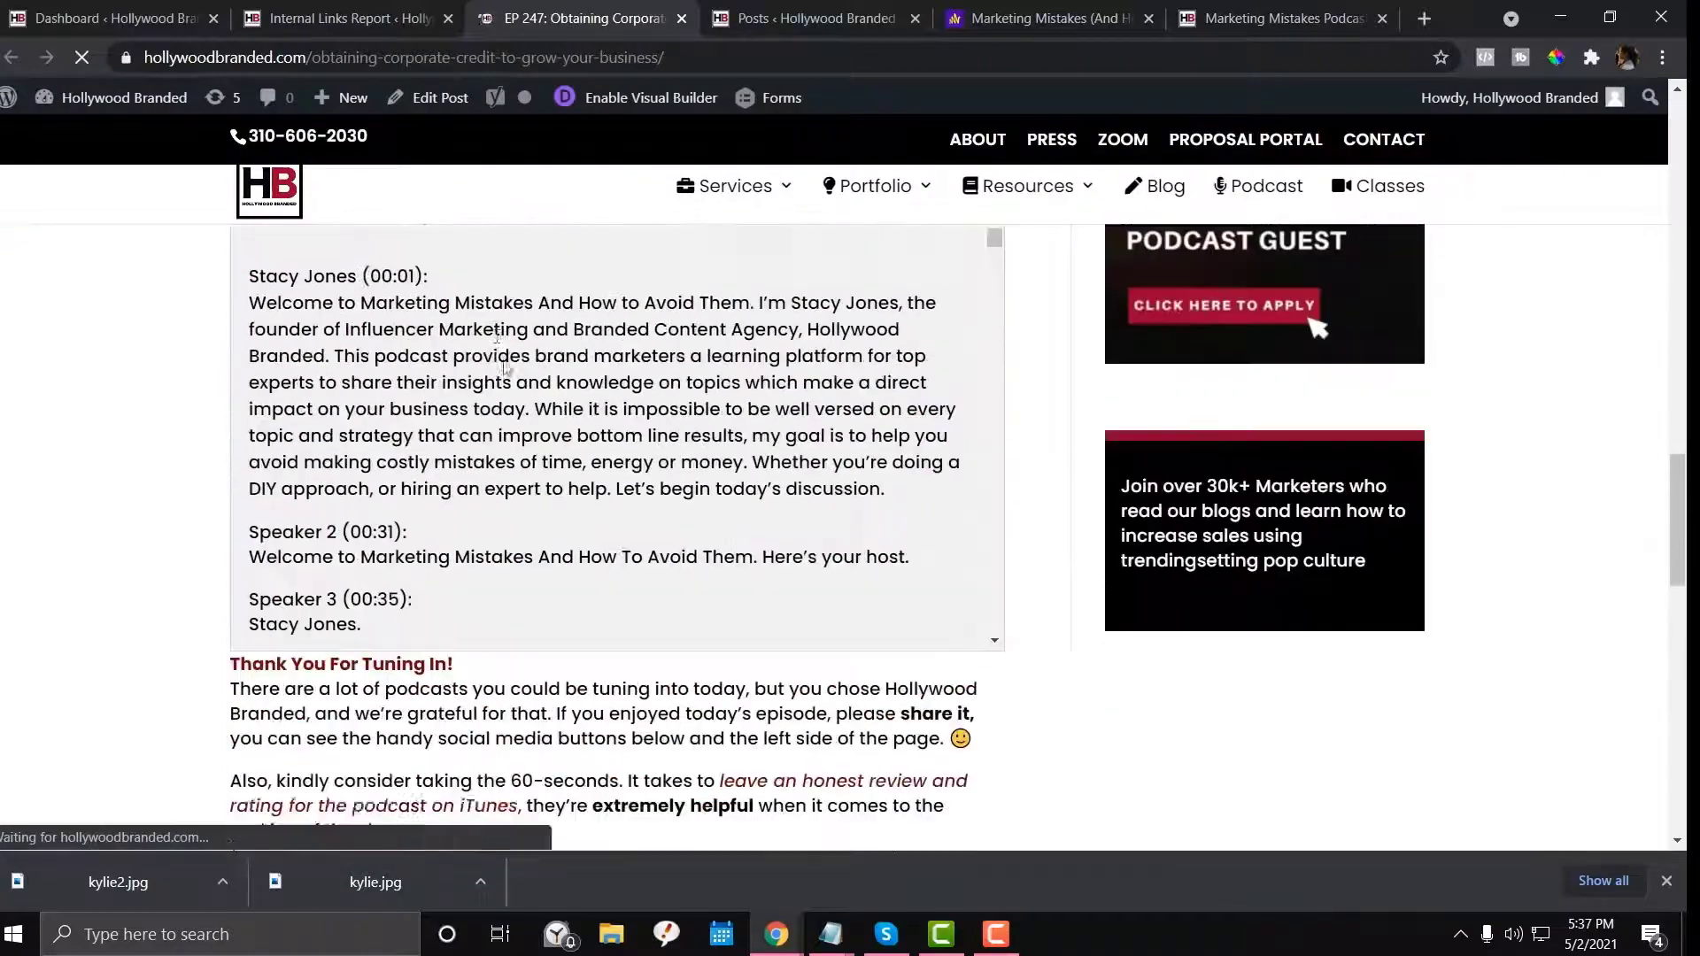
{"action": "scroll", "coordinate": [505, 354], "scroll_direction": "up", "scroll_amount": 1}
{"action": "scroll", "coordinate": [494, 407], "scroll_direction": "down", "scroll_amount": 10}
{"action": "scroll", "coordinate": [493, 407], "scroll_direction": "down", "scroll_amount": 10}
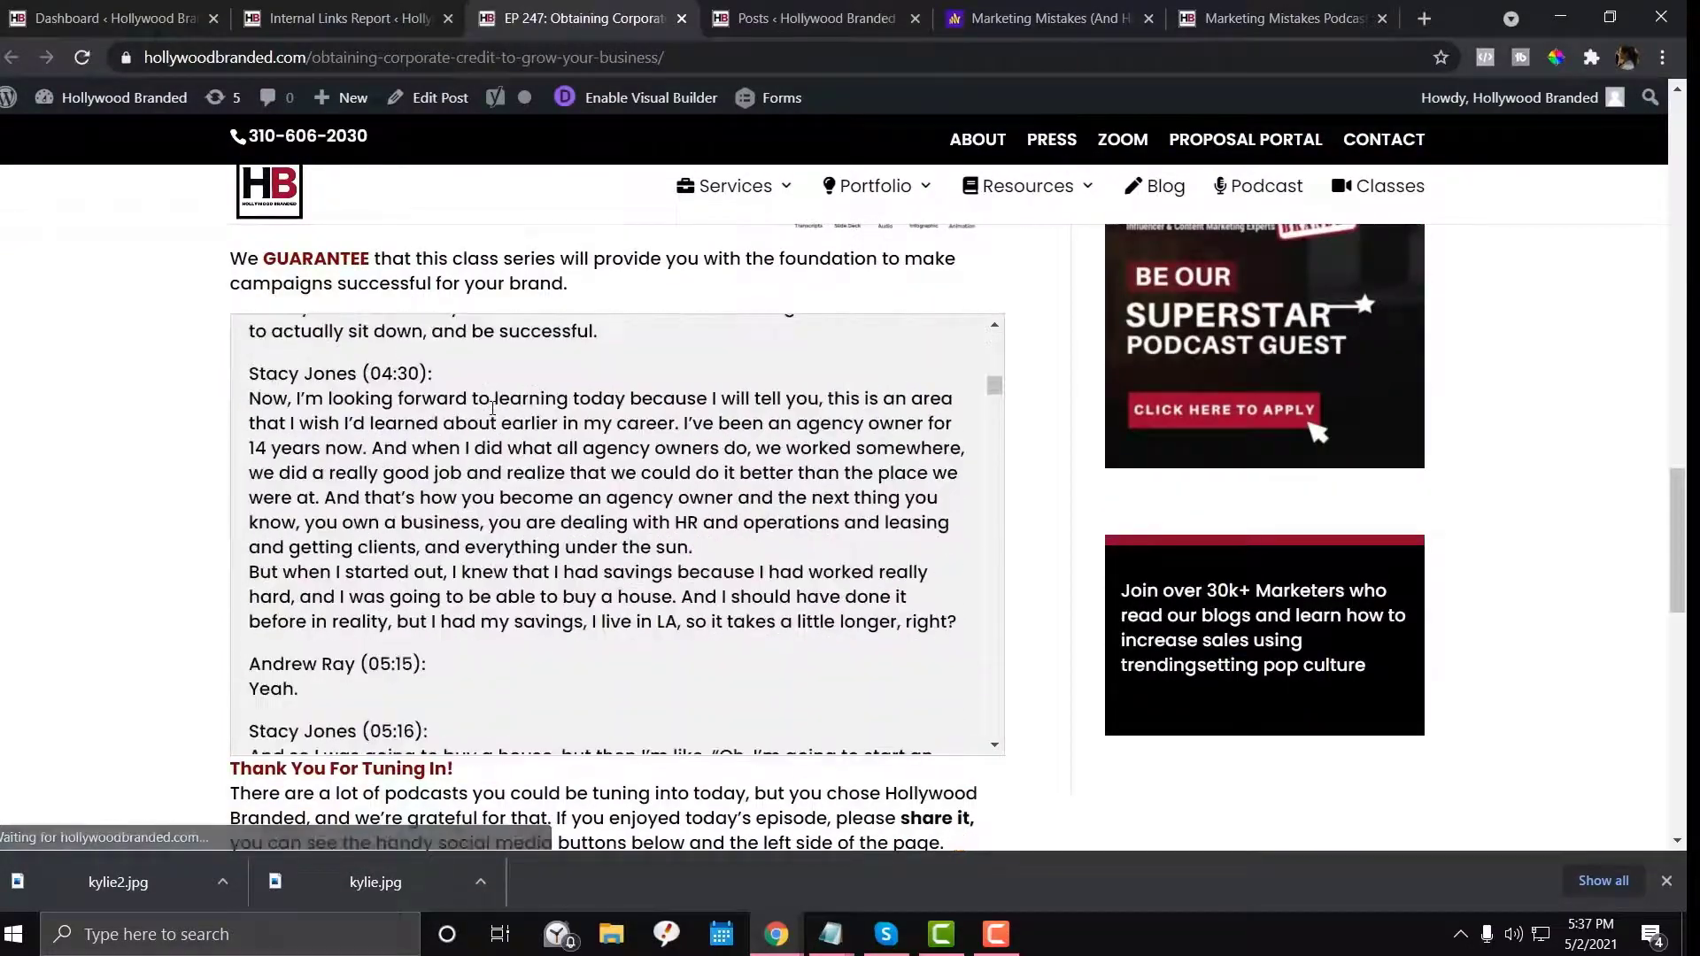
{"action": "scroll", "coordinate": [493, 407], "scroll_direction": "down", "scroll_amount": 15}
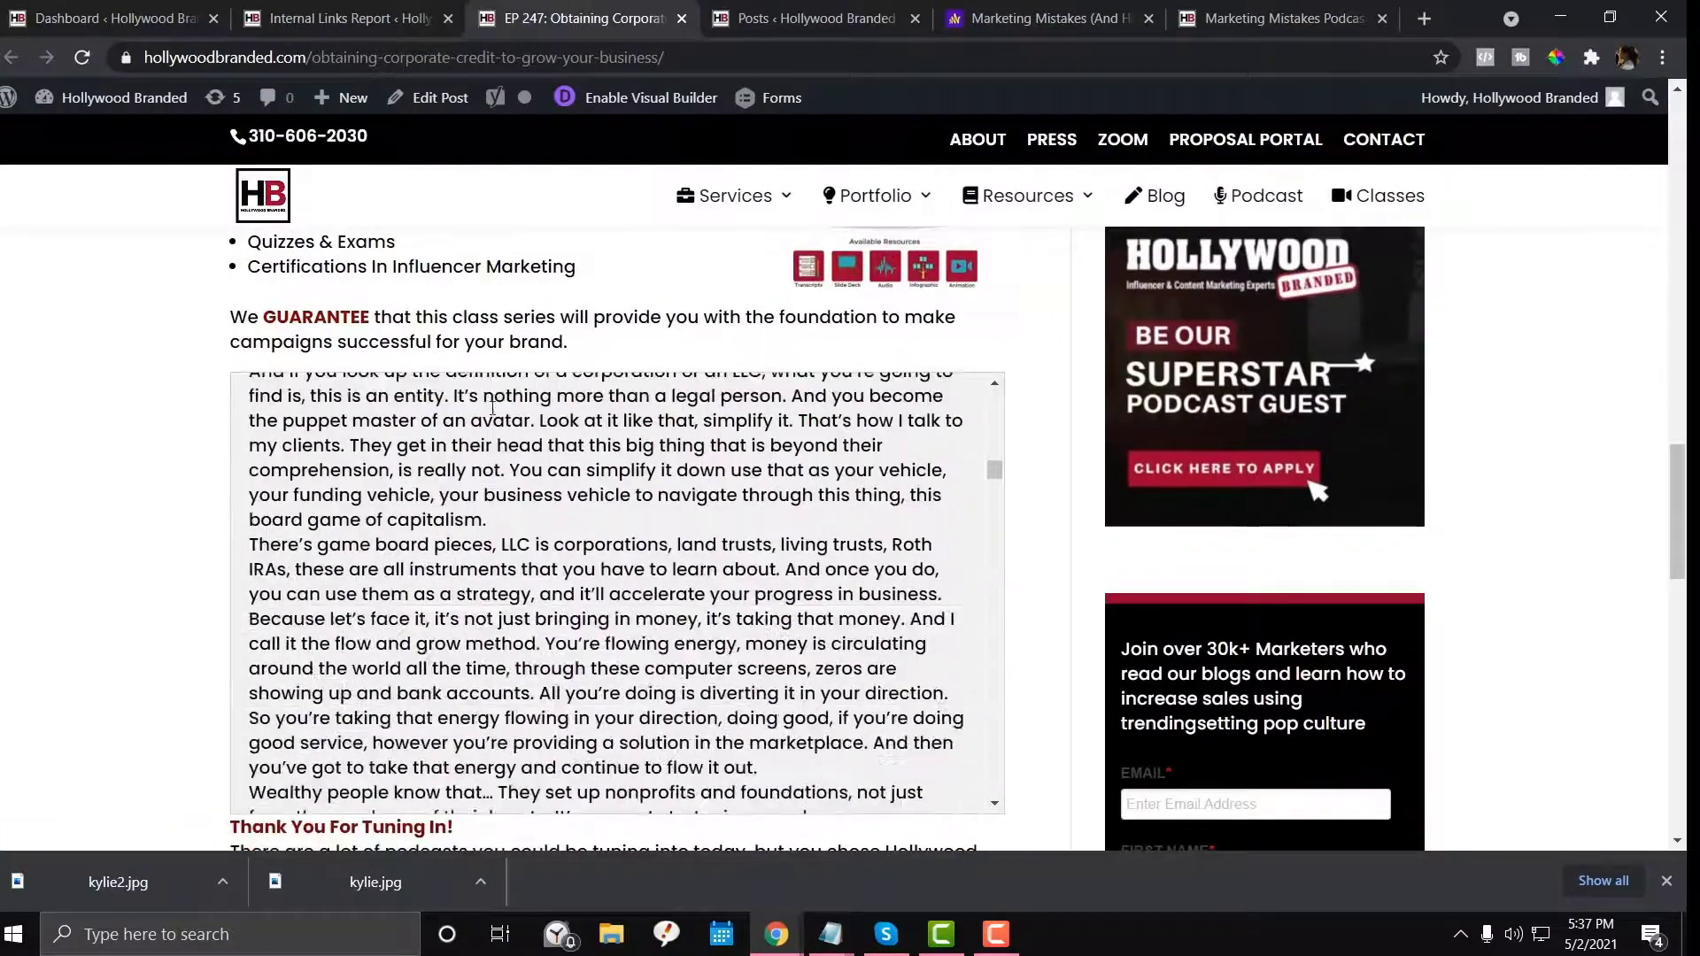
{"action": "scroll", "coordinate": [493, 413], "scroll_direction": "up", "scroll_amount": 10}
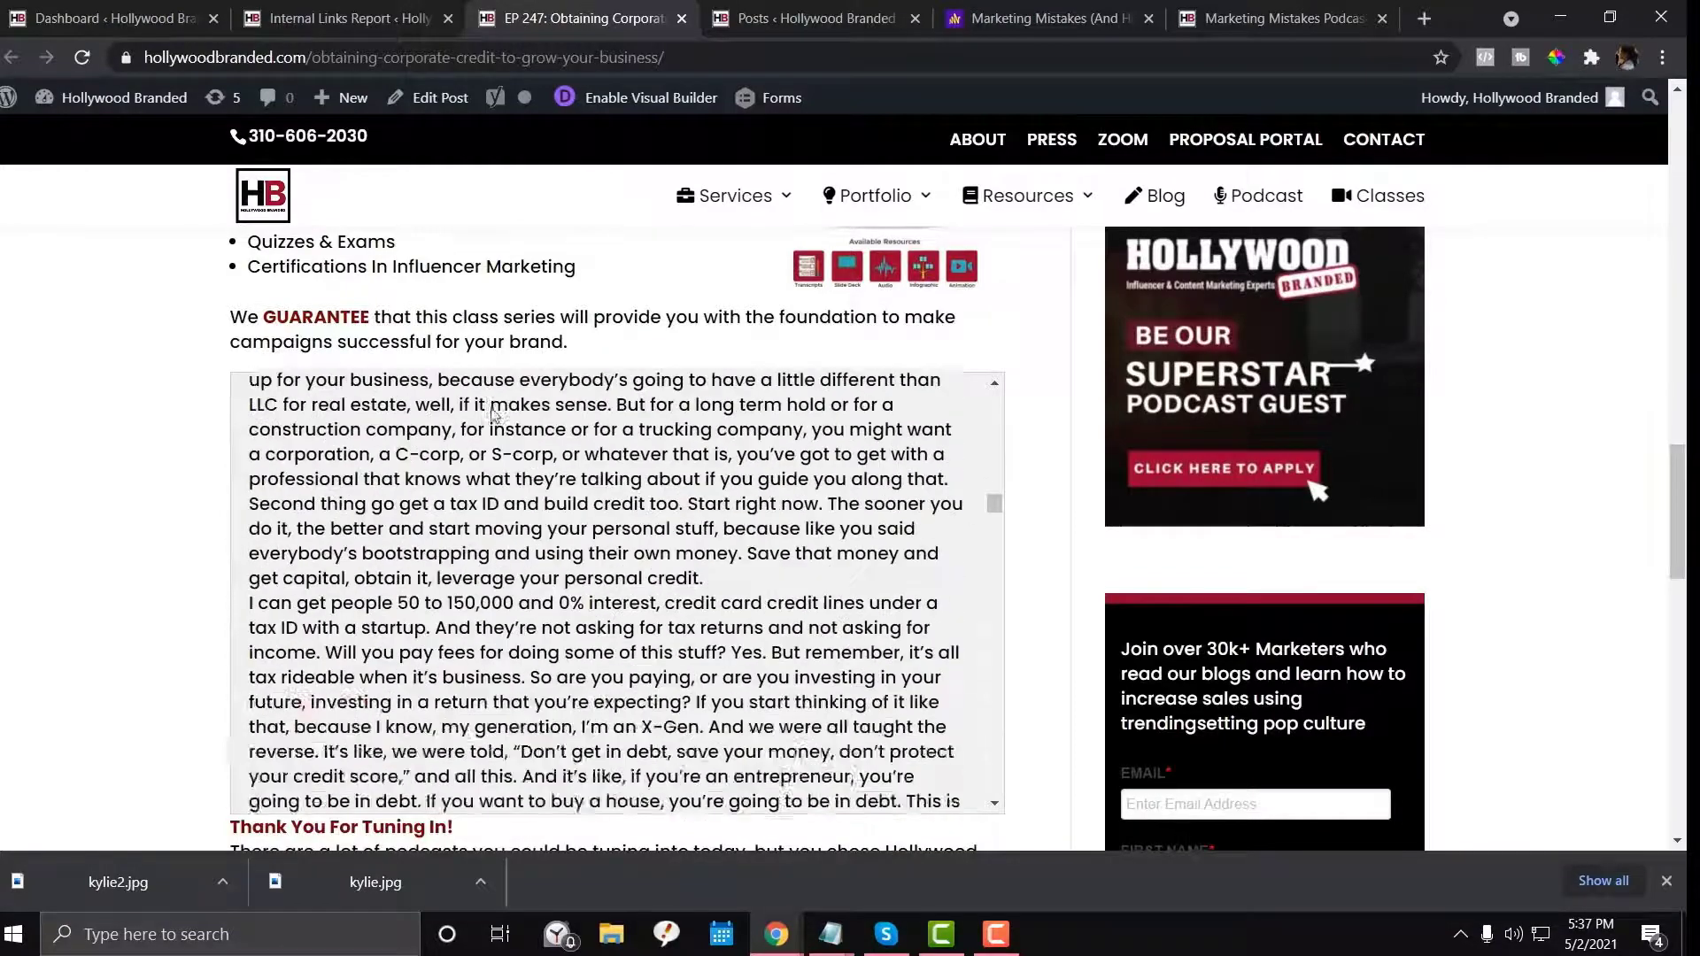
{"action": "scroll", "coordinate": [493, 412], "scroll_direction": "down", "scroll_amount": 1}
Open the EP 247 post for editing and select the "baby boomer" link suggestion to /baby-boomers-the-ideal-movie-going-audience-large-numbers-with-money-to-spend
{"action": "left_click", "coordinate": [430, 98]}
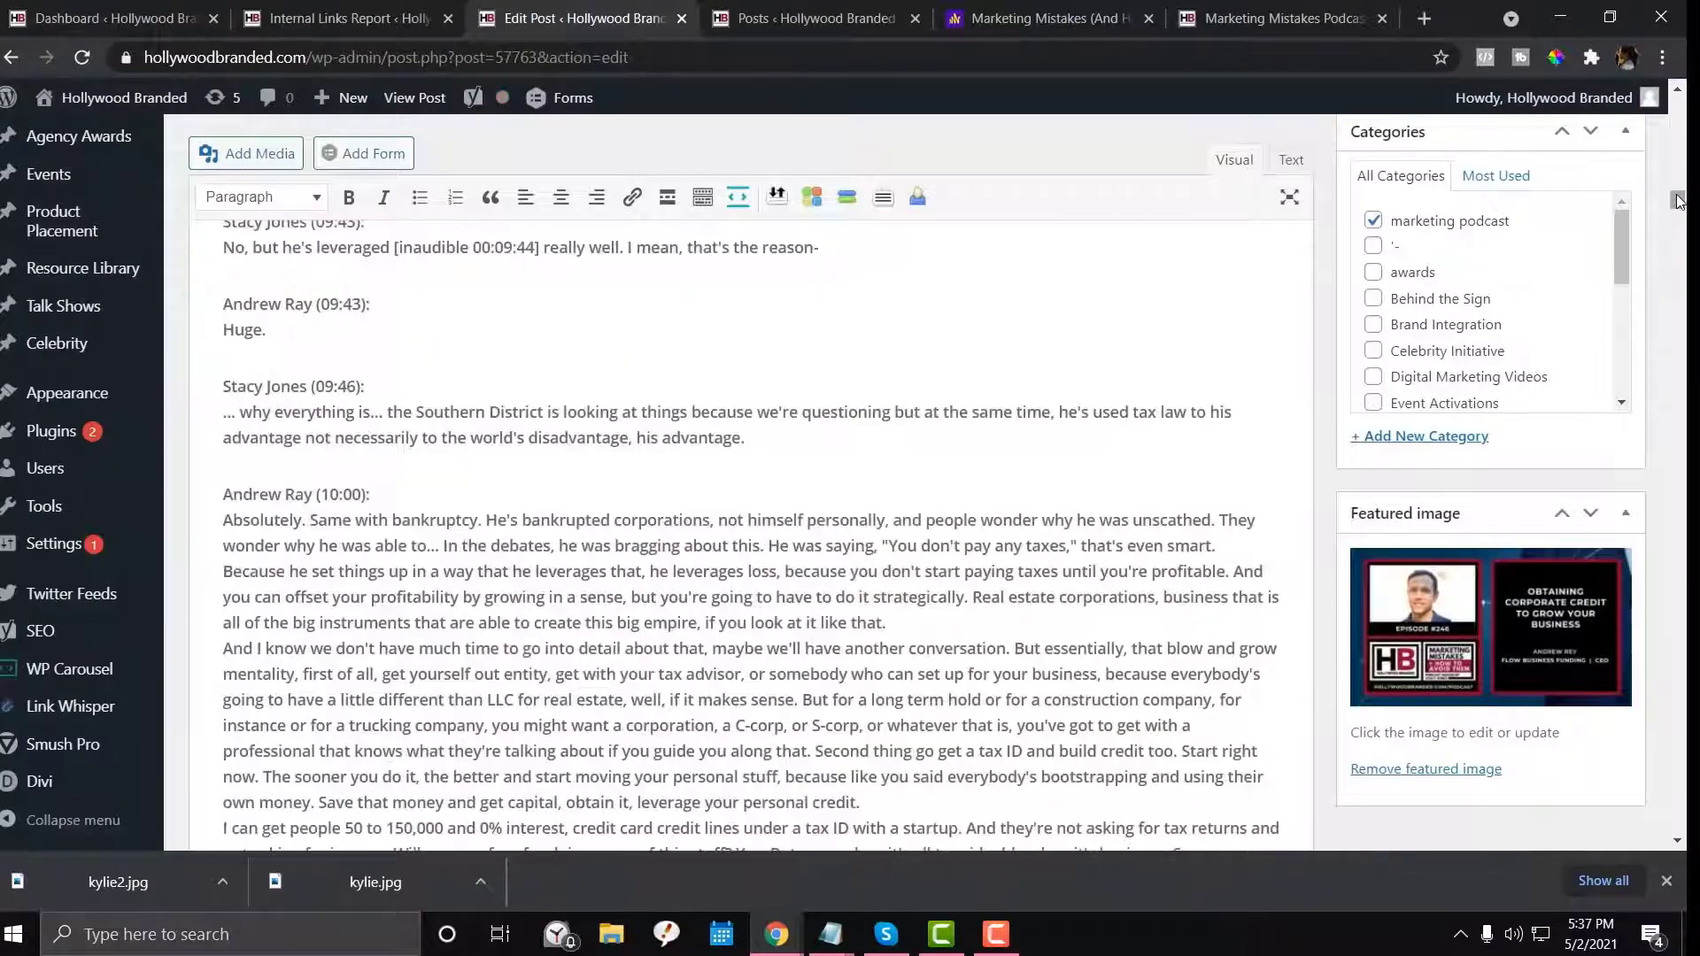
{"action": "left_click_drag", "start_coordinate": [1678, 201], "coordinate": [1665, 699]}
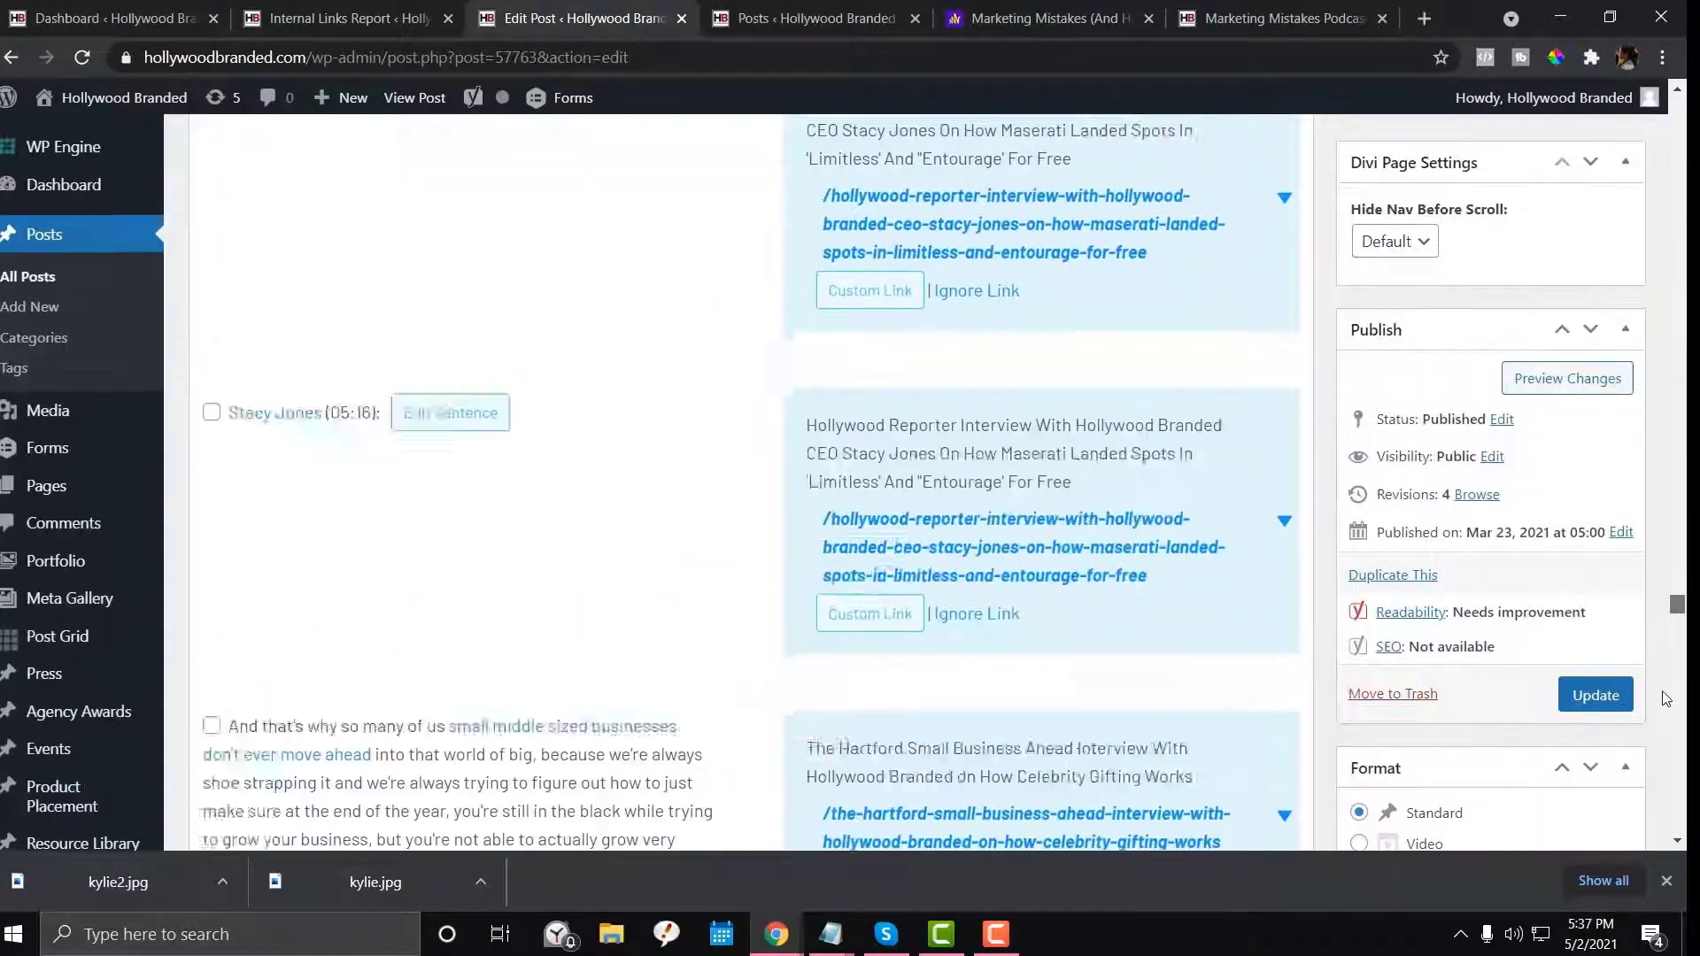
{"action": "scroll", "coordinate": [580, 531], "scroll_direction": "up", "scroll_amount": 3}
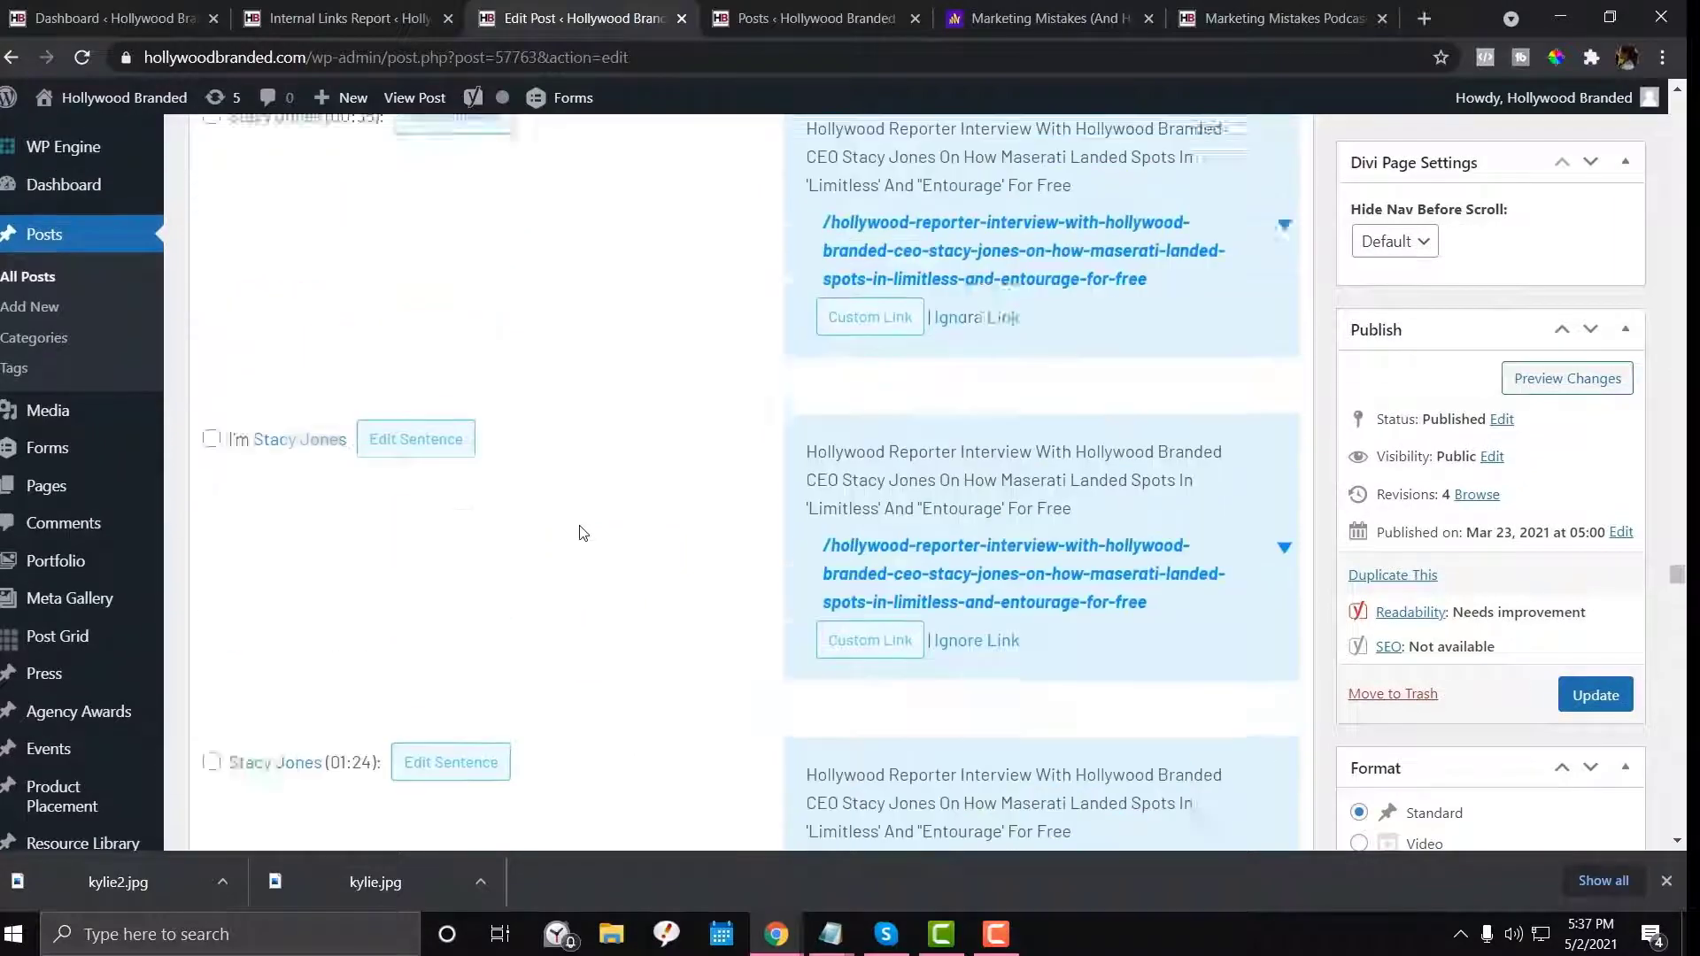
{"action": "scroll", "coordinate": [580, 531], "scroll_direction": "up", "scroll_amount": 5}
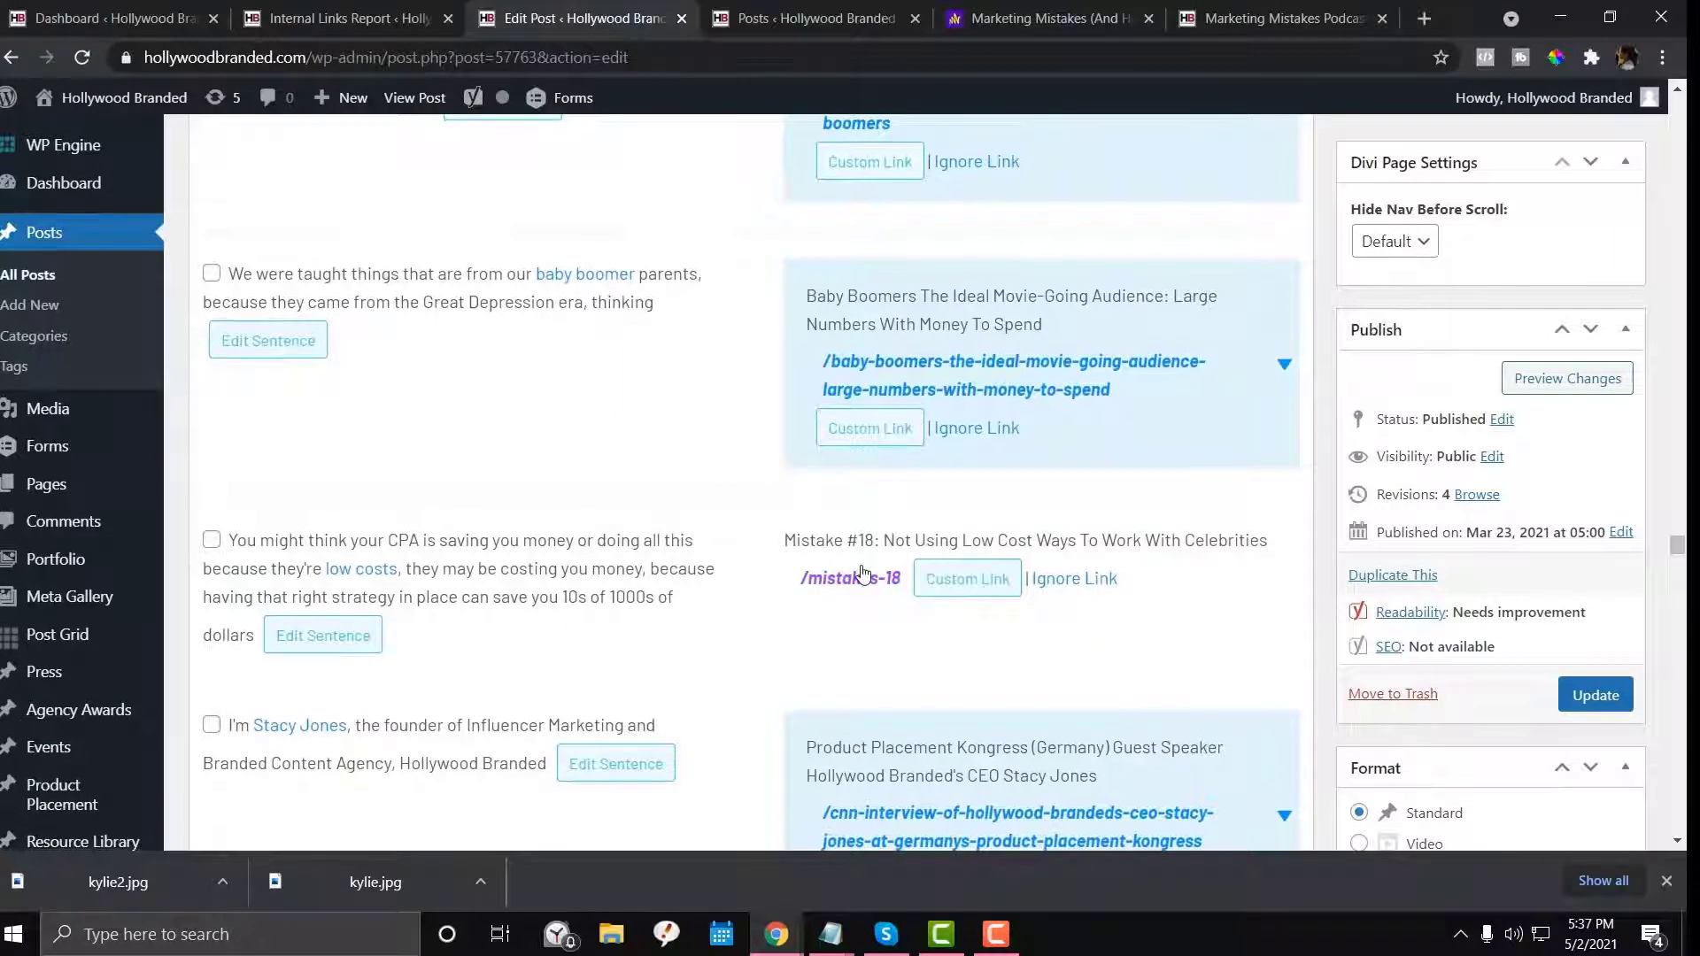
{"action": "scroll", "coordinate": [534, 478], "scroll_direction": "up", "scroll_amount": 1}
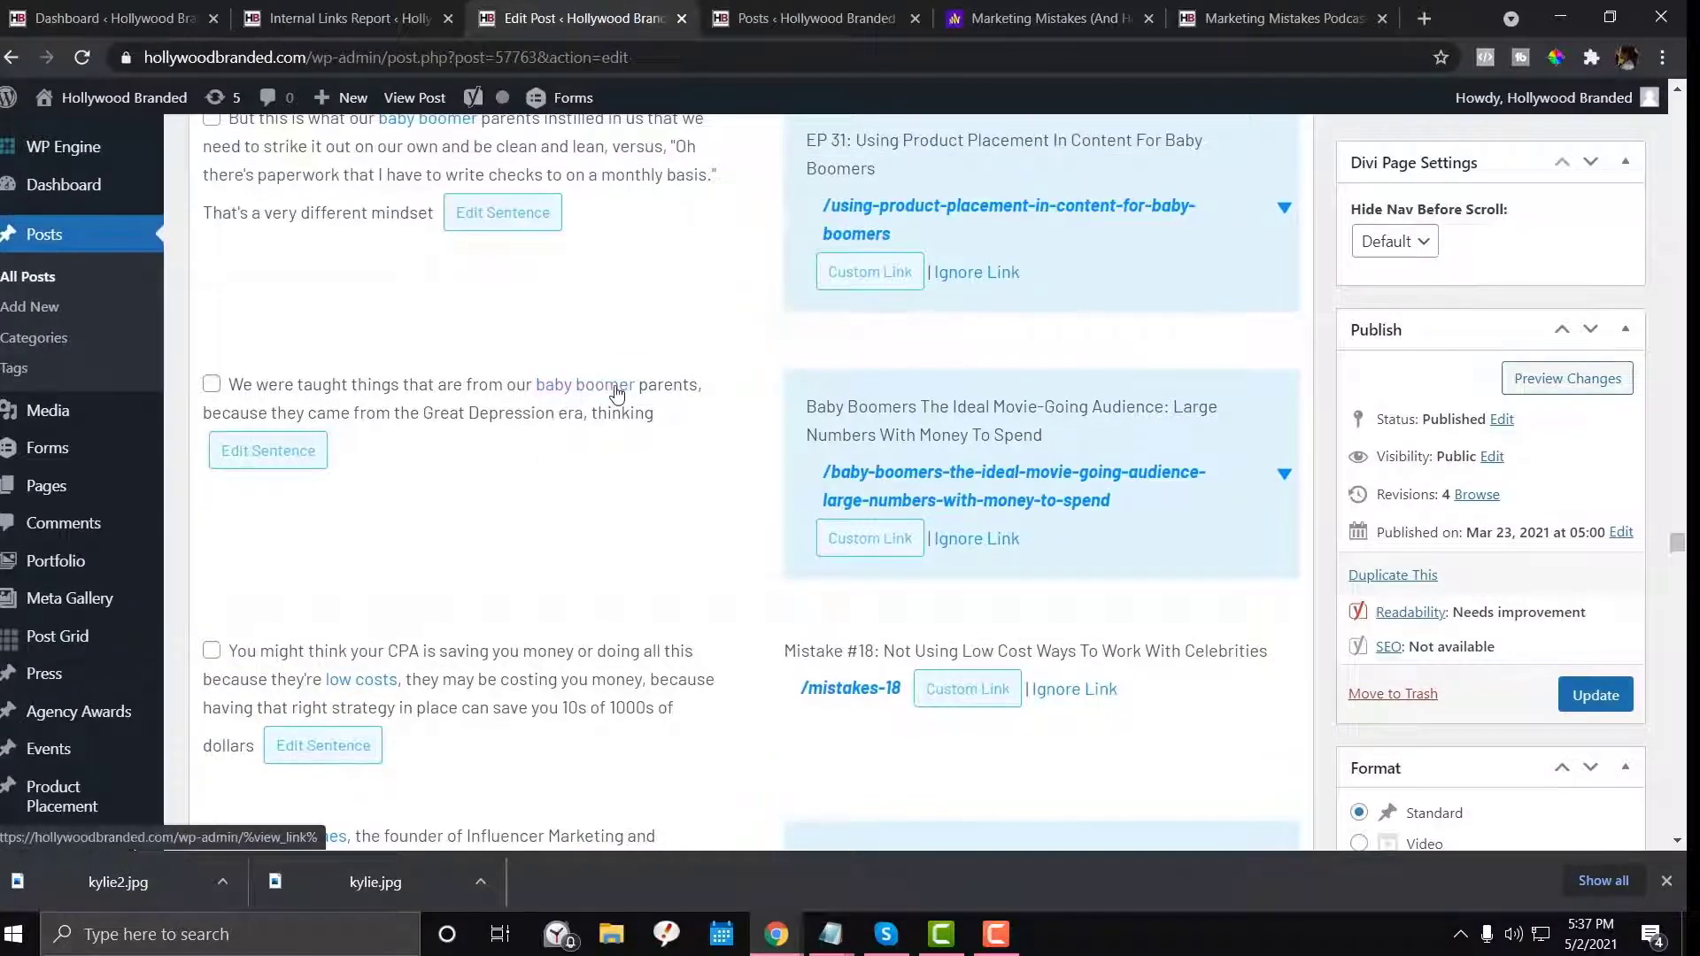
{"action": "left_click", "coordinate": [211, 383]}
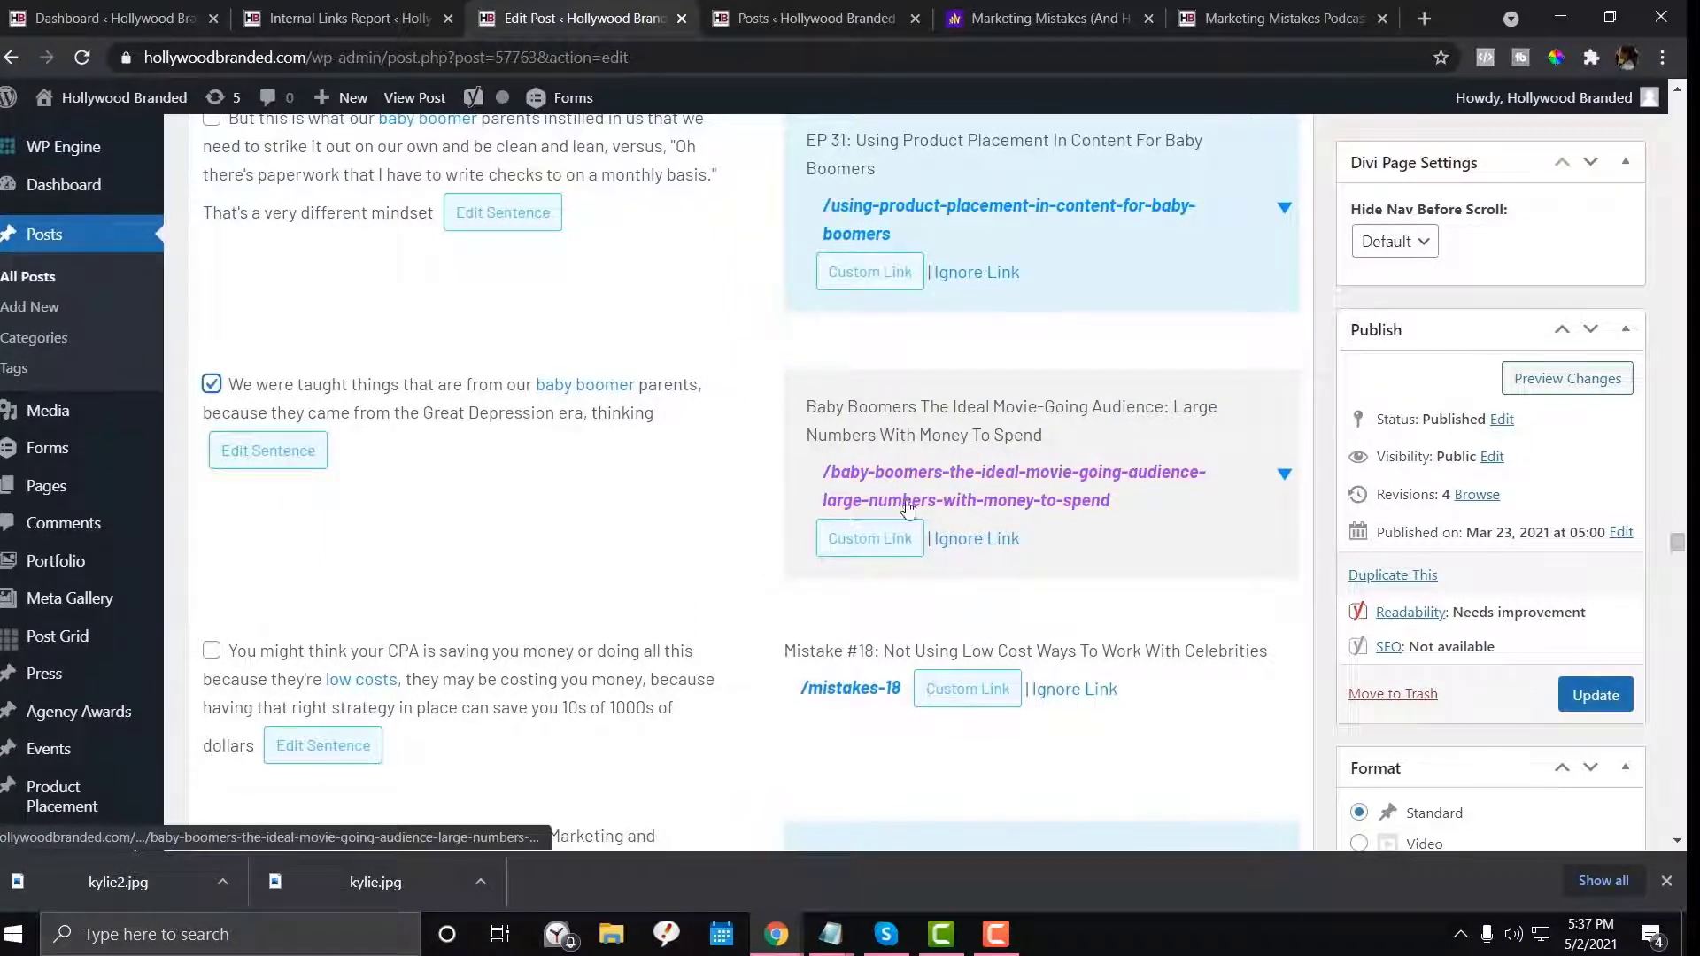
Review the other outbound suggestions and the start of the Link Whisper Suggested Links section
{"action": "scroll", "coordinate": [706, 481], "scroll_direction": "up", "scroll_amount": 10}
{"action": "scroll", "coordinate": [531, 448], "scroll_direction": "up", "scroll_amount": 15}
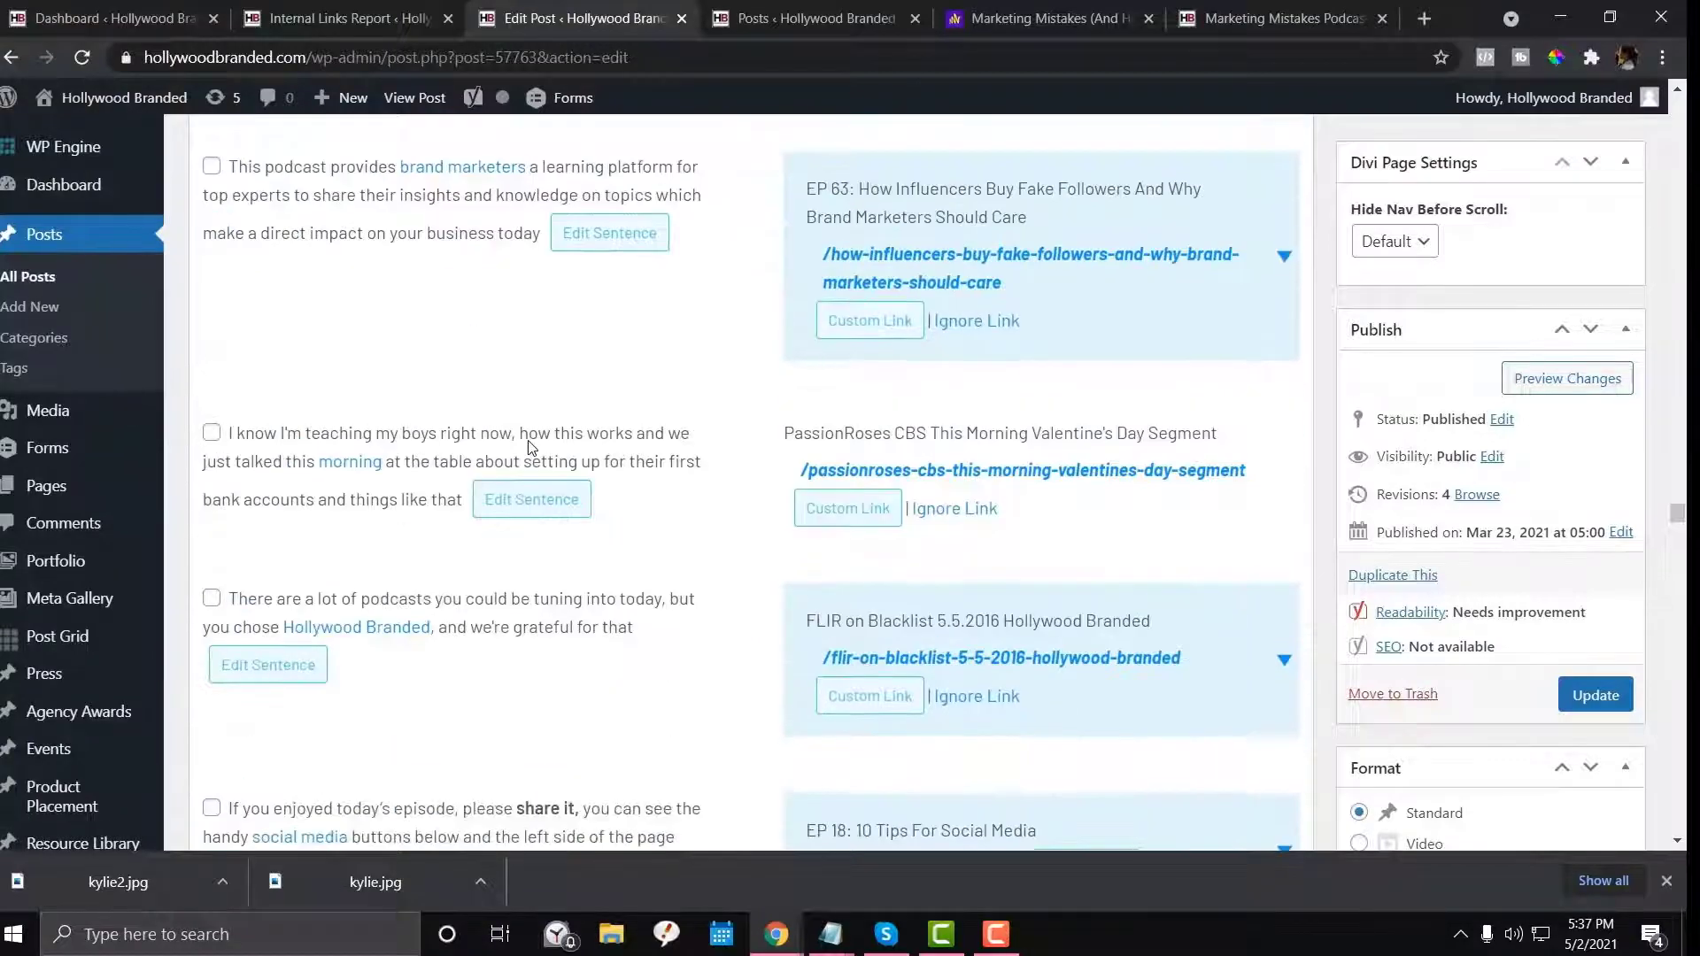
{"action": "scroll", "coordinate": [527, 434], "scroll_direction": "up", "scroll_amount": 6}
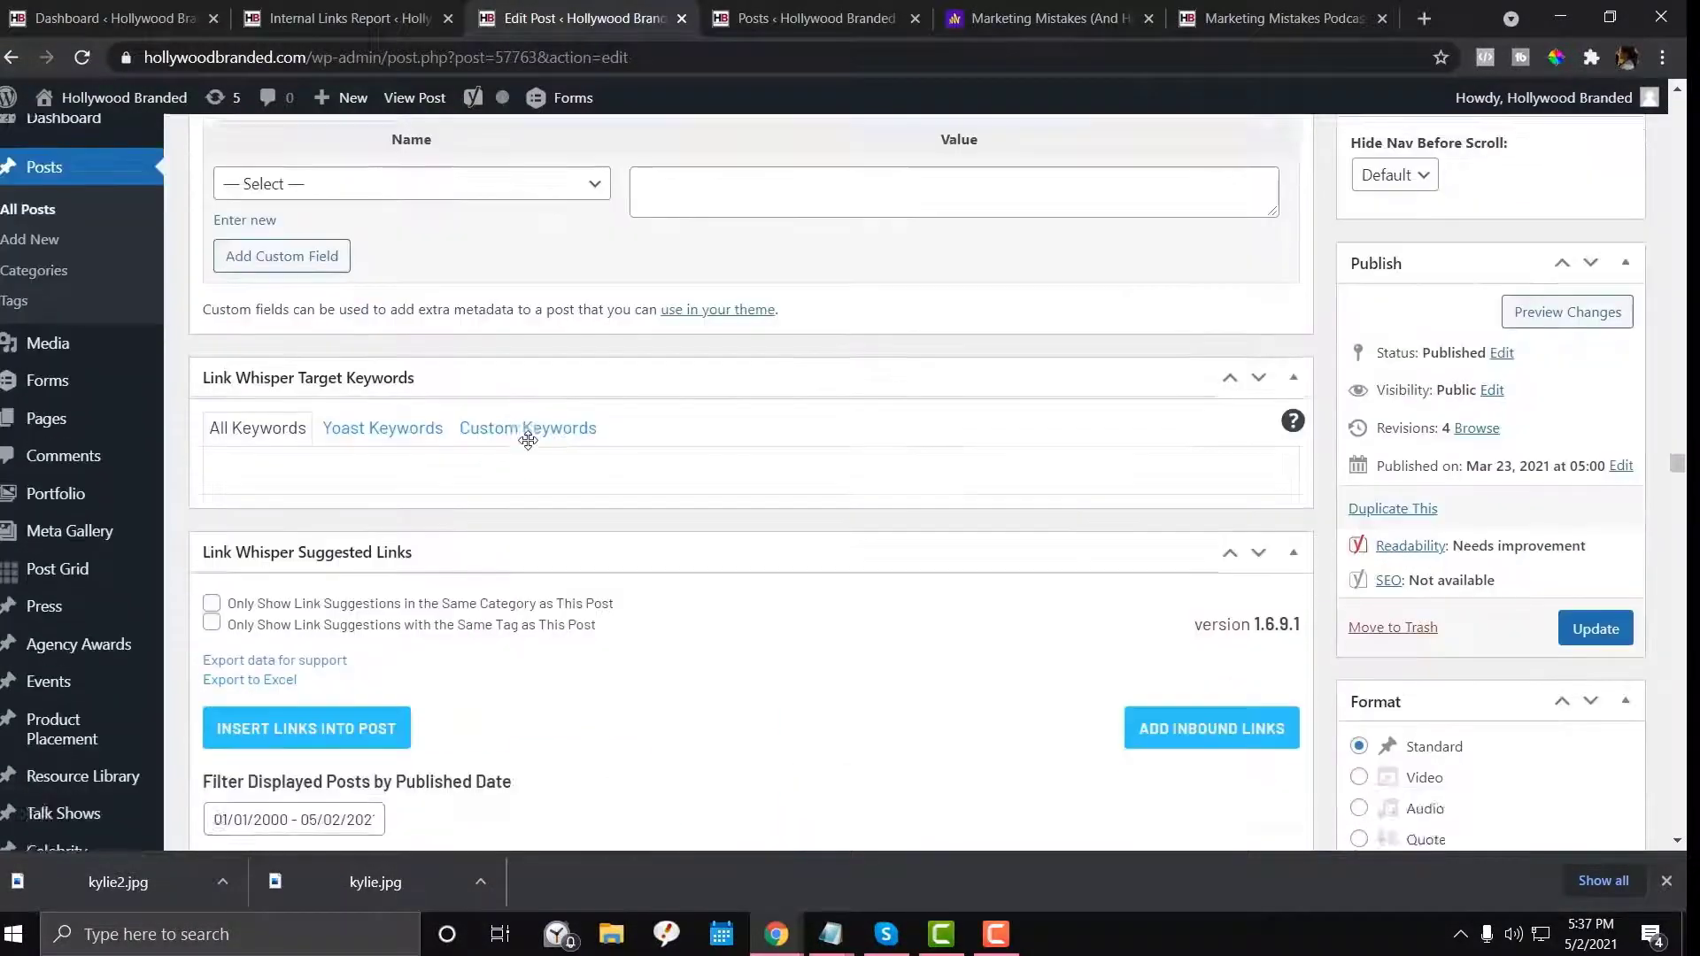
{"action": "scroll", "coordinate": [417, 532], "scroll_direction": "down", "scroll_amount": 7}
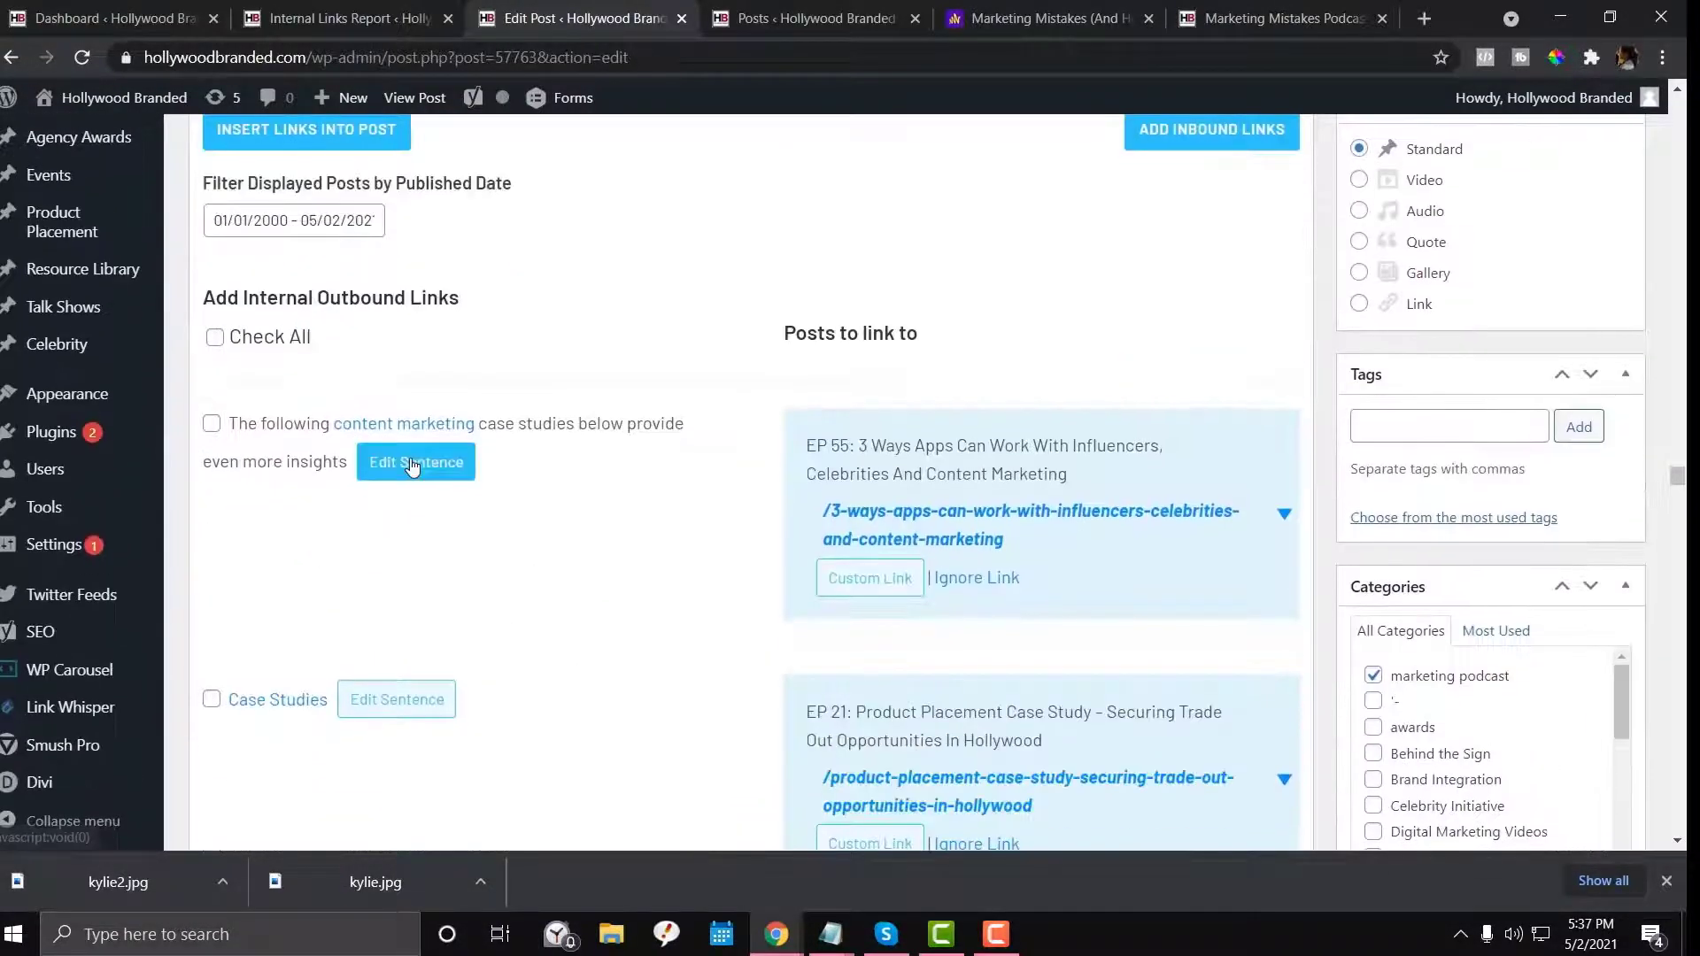
{"action": "scroll", "coordinate": [437, 558], "scroll_direction": "down", "scroll_amount": 3}
Open the live EP 247 post in a new tab next to its editor and check its transcript
{"action": "left_click", "coordinate": [833, 7]}
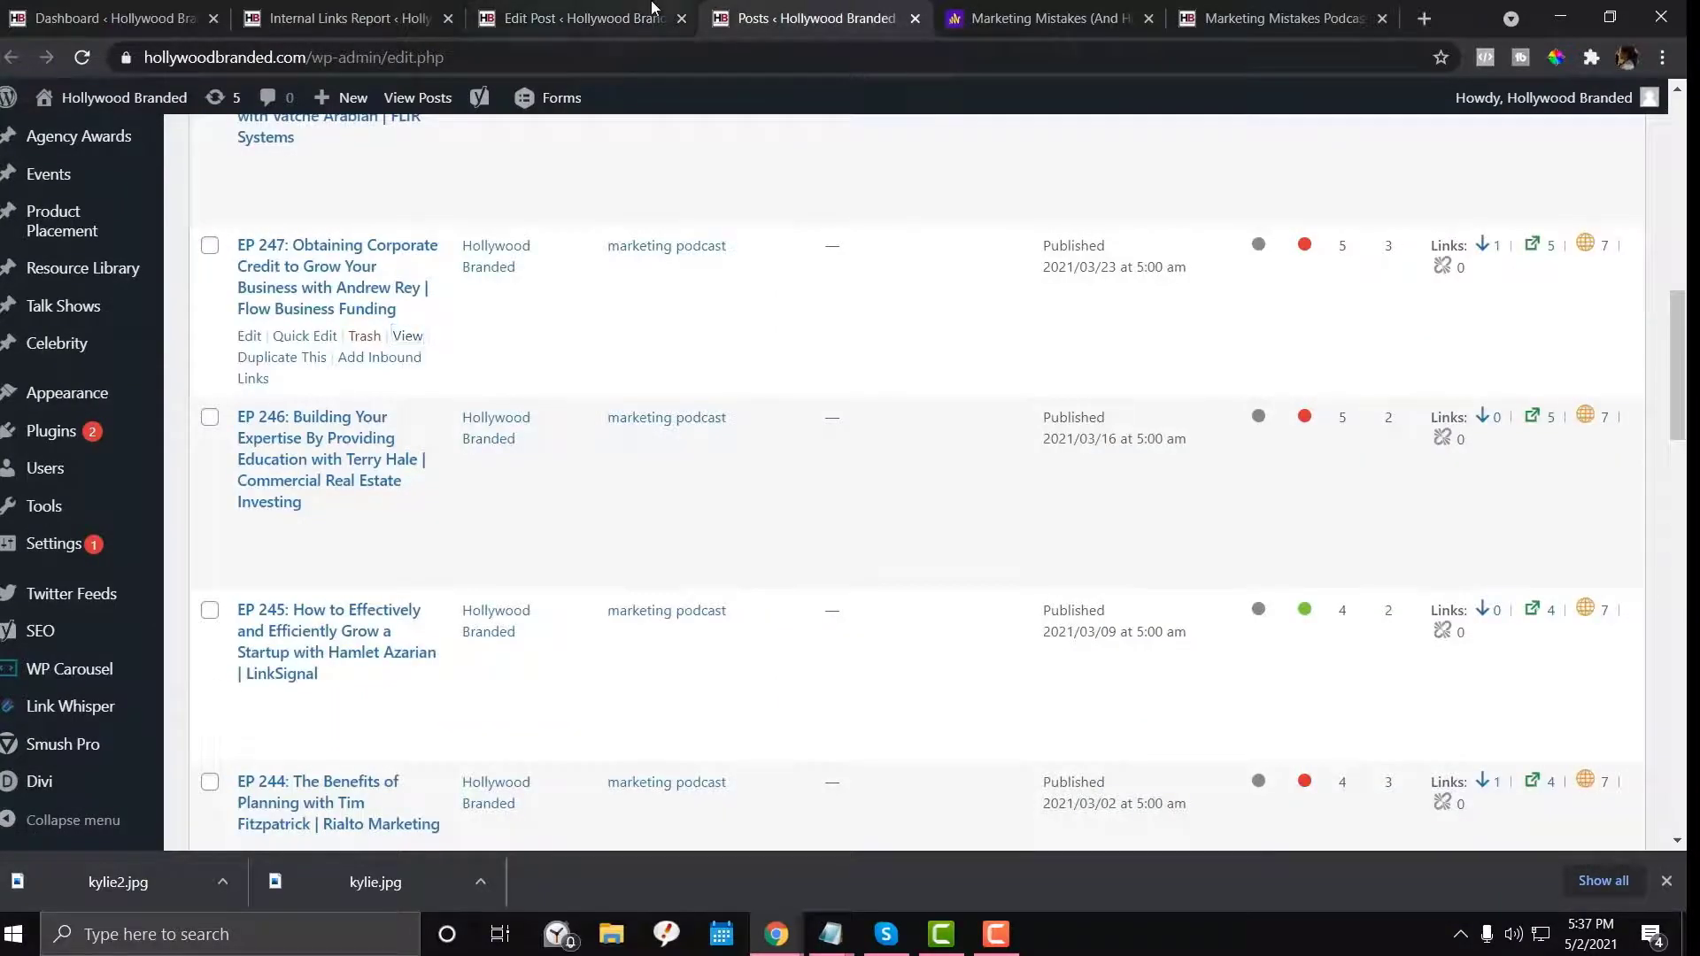
{"action": "right_click", "coordinate": [417, 335]}
{"action": "left_click", "coordinate": [478, 347]}
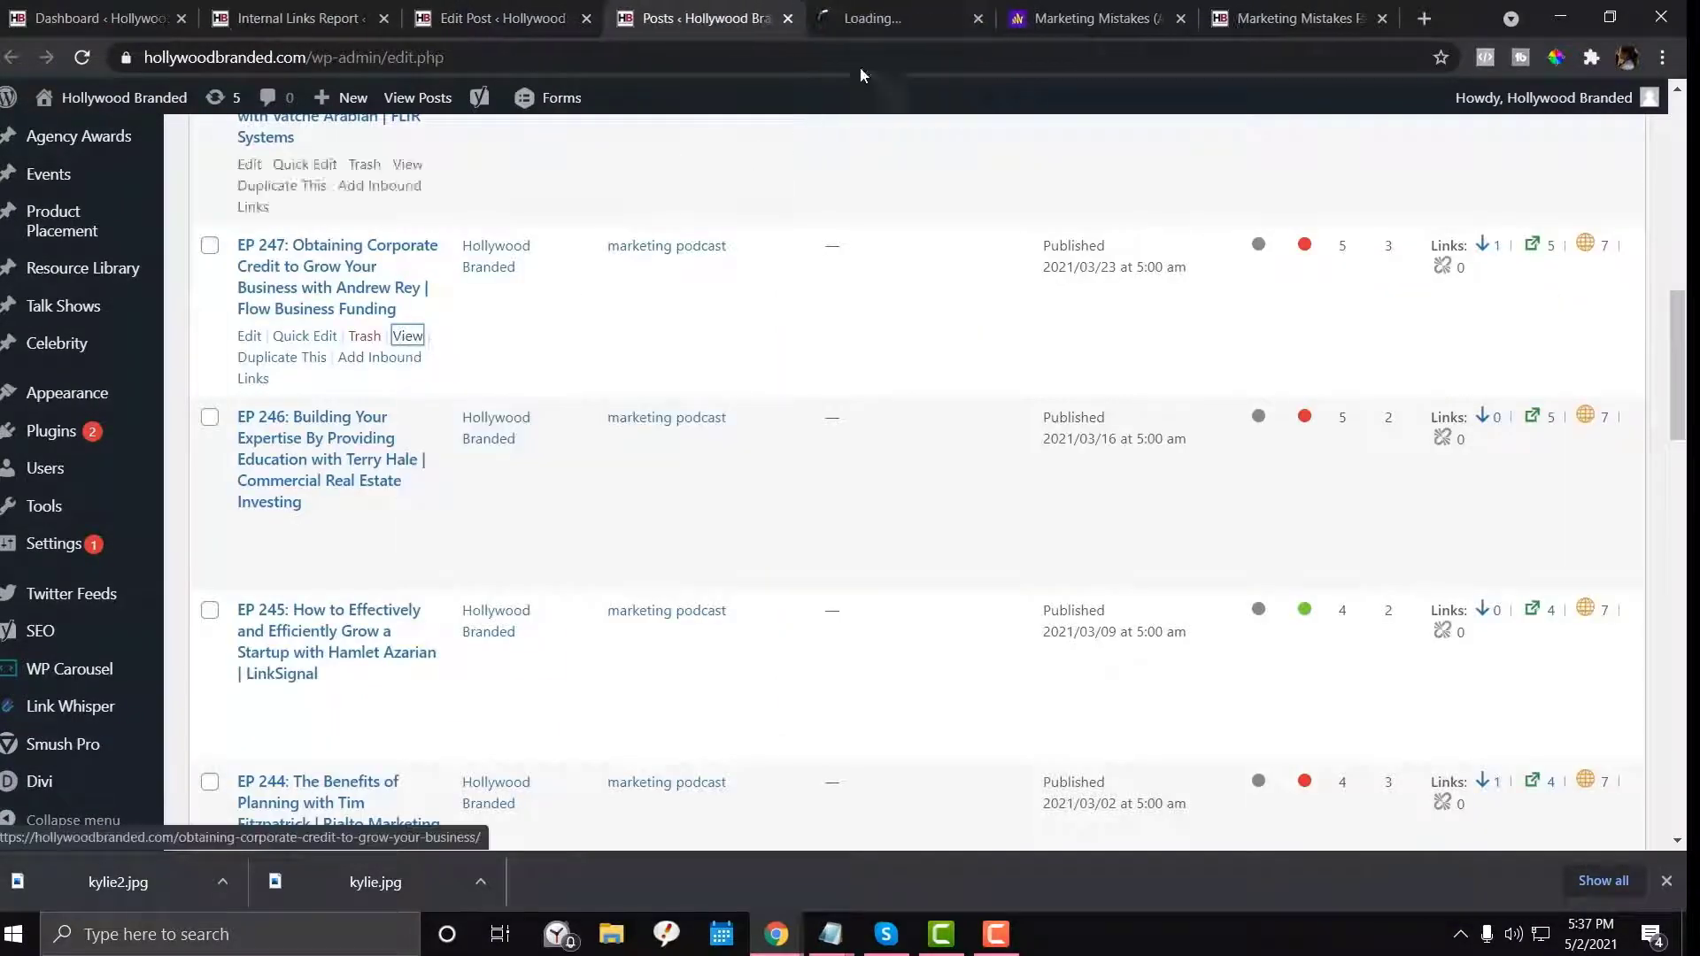
{"action": "left_click_drag", "start_coordinate": [872, 18], "coordinate": [744, 13]}
{"action": "scroll", "coordinate": [572, 390], "scroll_direction": "down", "scroll_amount": 15}
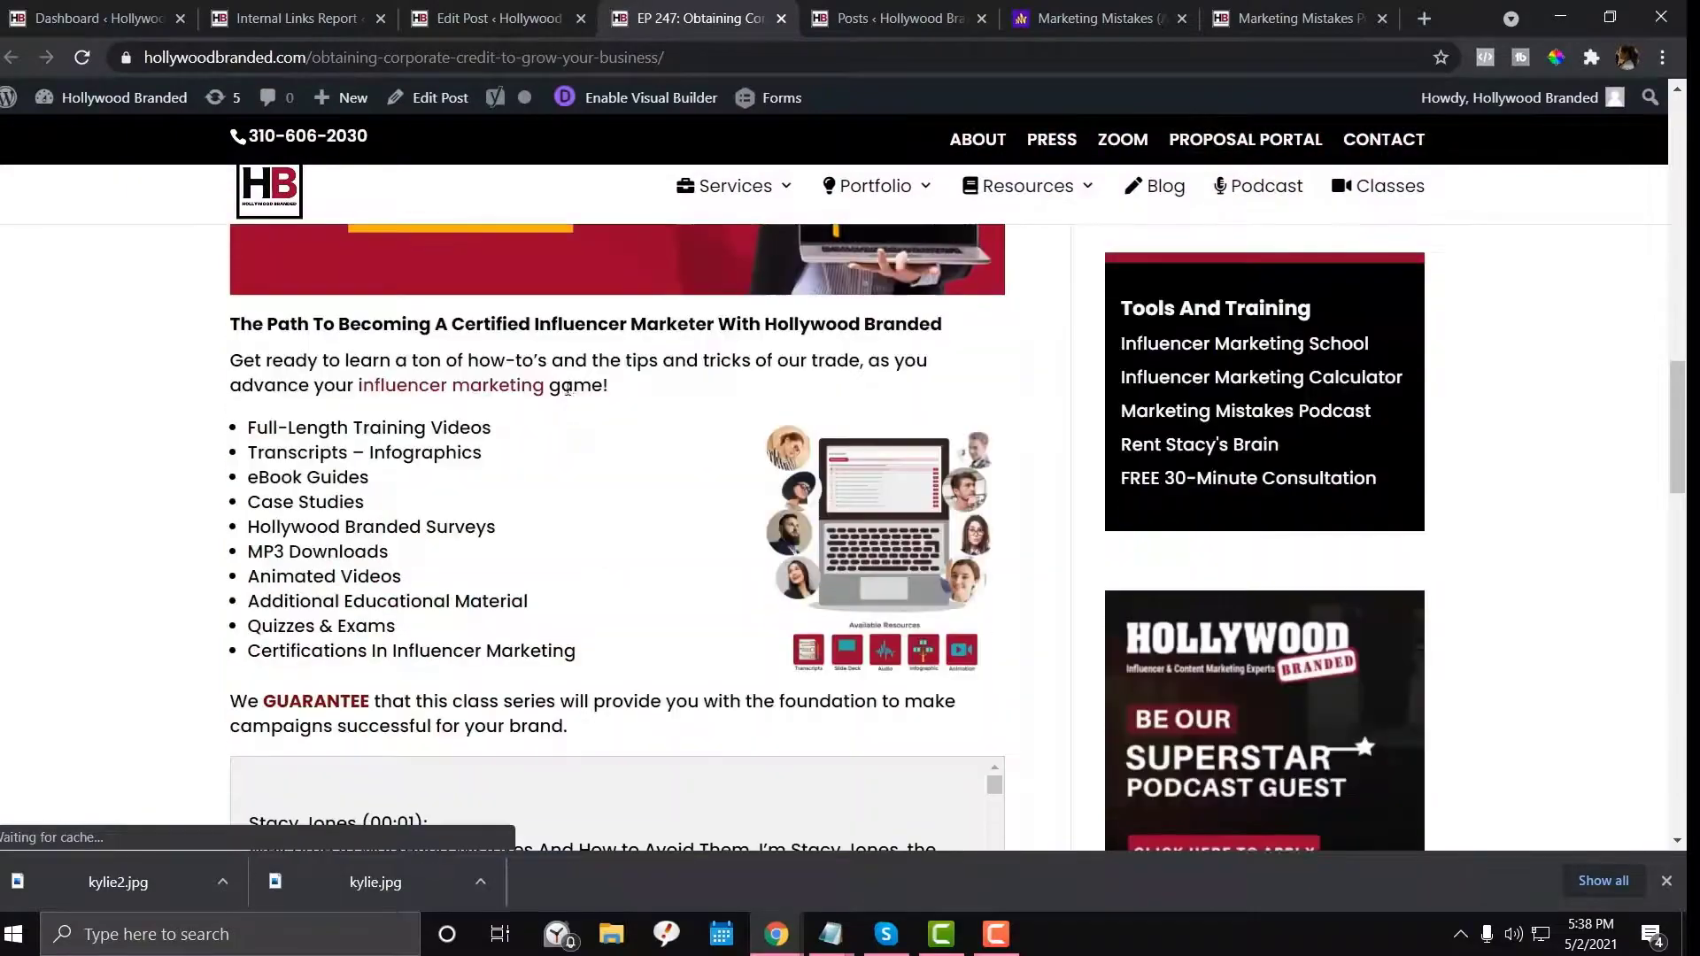
{"action": "scroll", "coordinate": [576, 318], "scroll_direction": "down", "scroll_amount": 10}
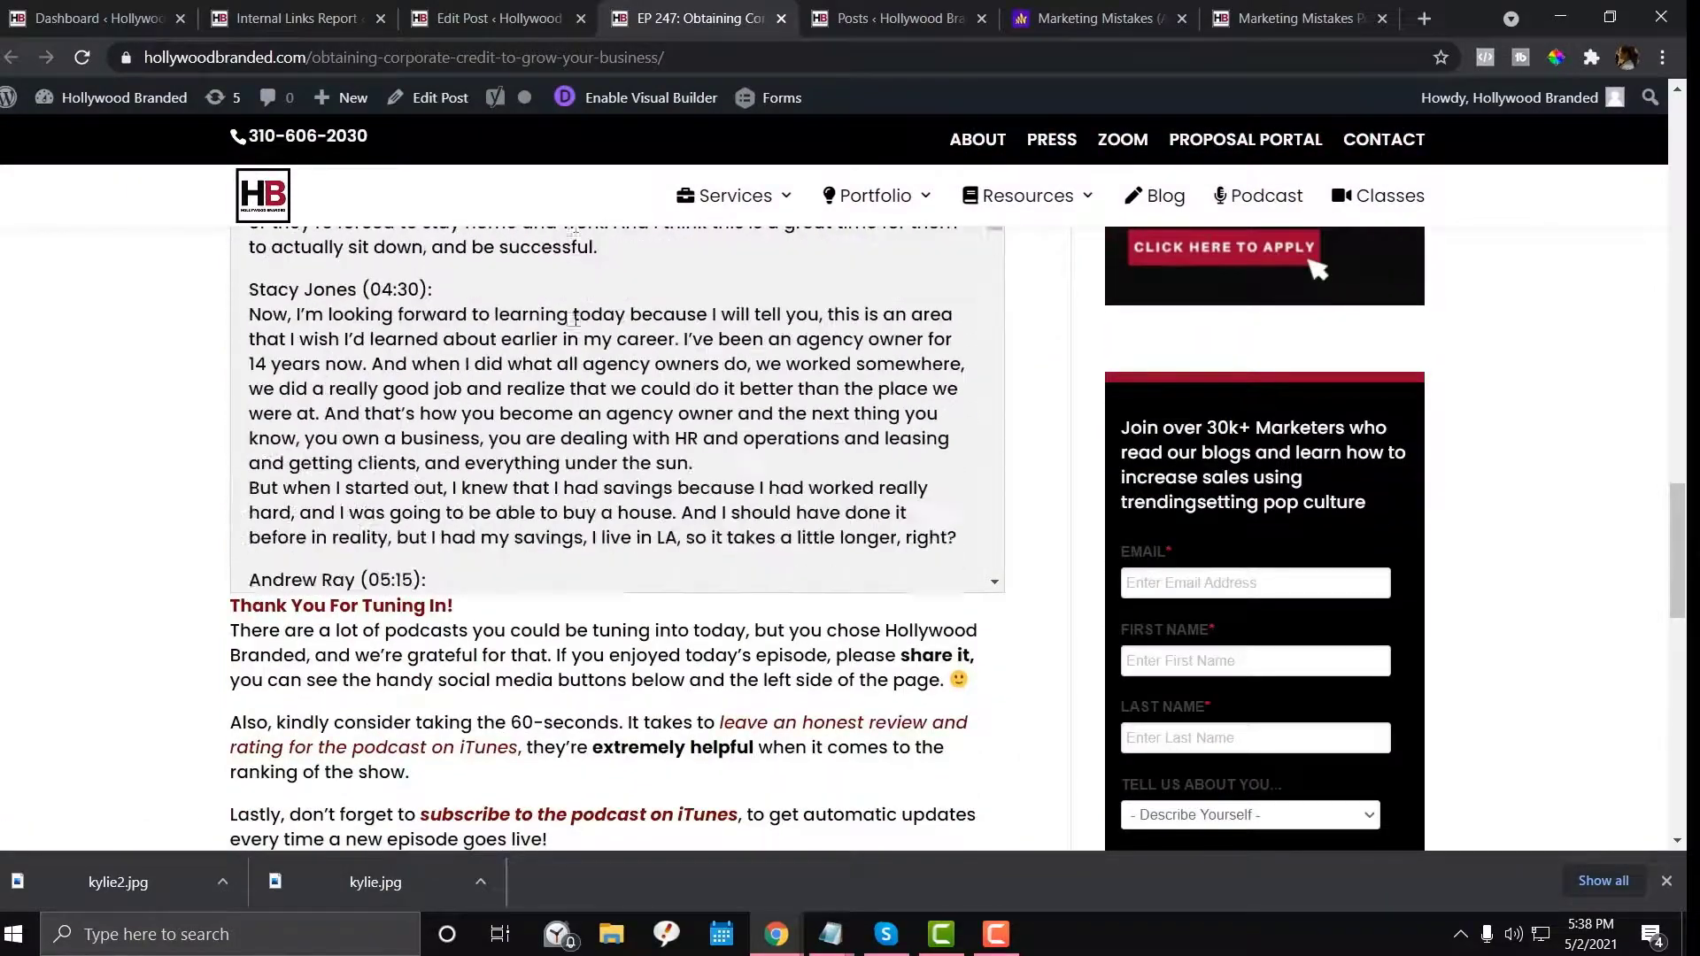
Return to the EP 247 post editor and review its outbound link suggestions down to the "baby boomer" sentences
{"action": "left_click", "coordinate": [500, 18]}
{"action": "scroll", "coordinate": [543, 479], "scroll_direction": "down", "scroll_amount": 15}
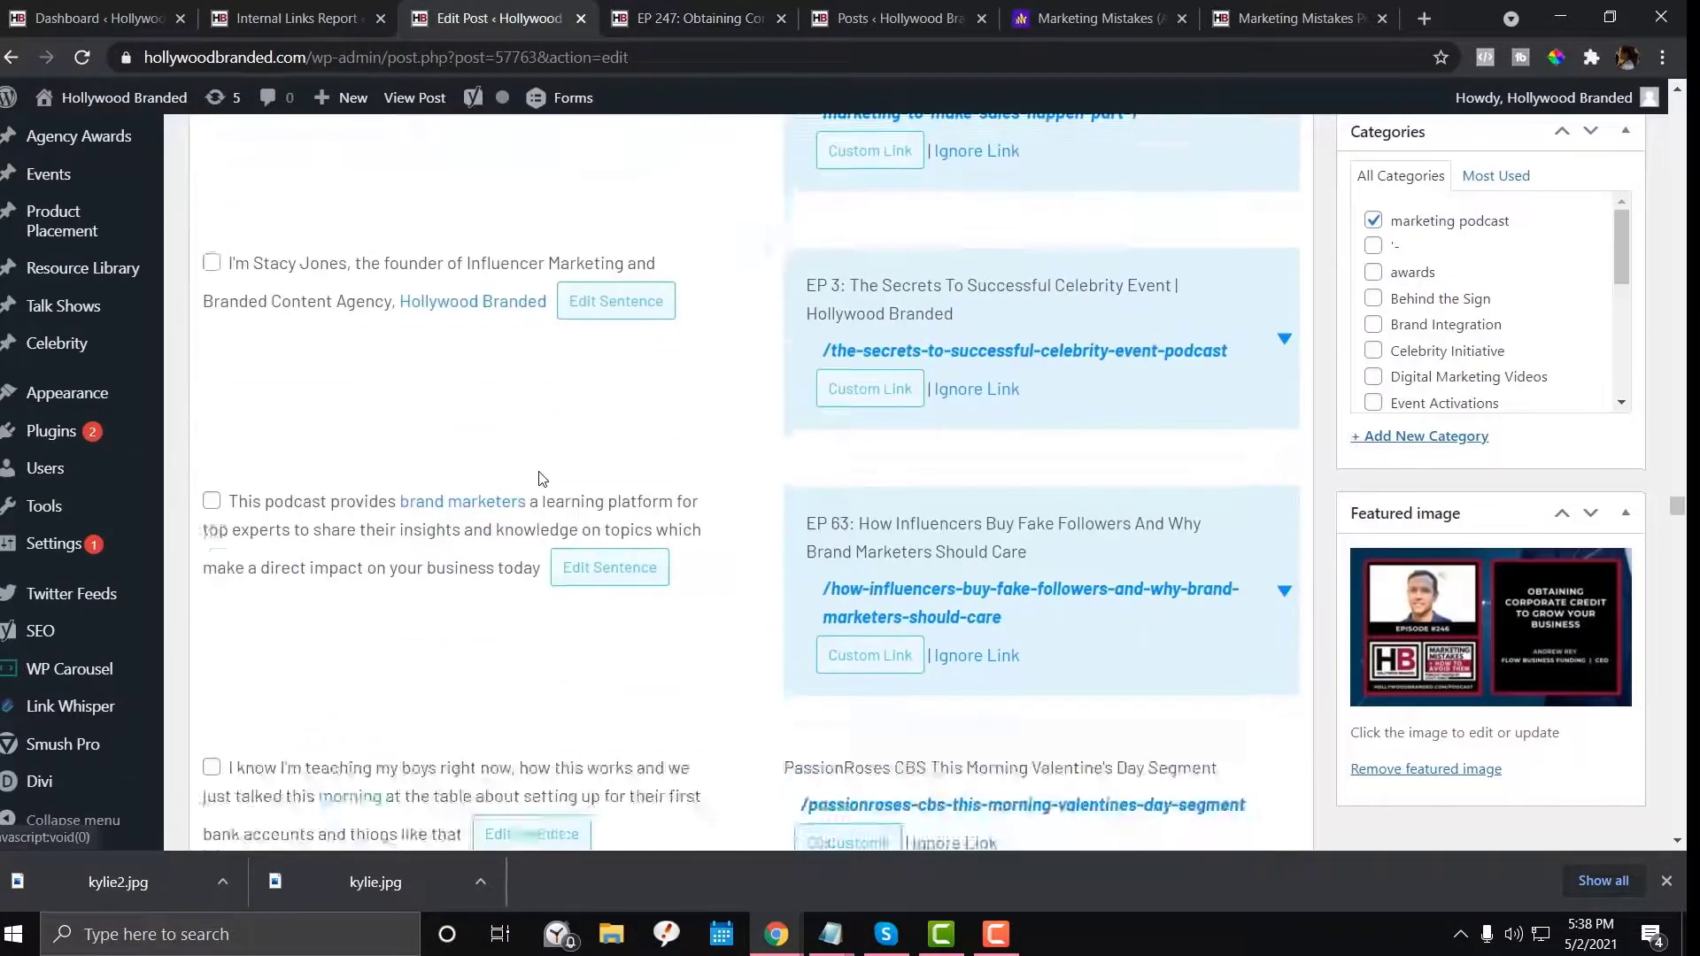
{"action": "scroll", "coordinate": [542, 479], "scroll_direction": "down", "scroll_amount": 4}
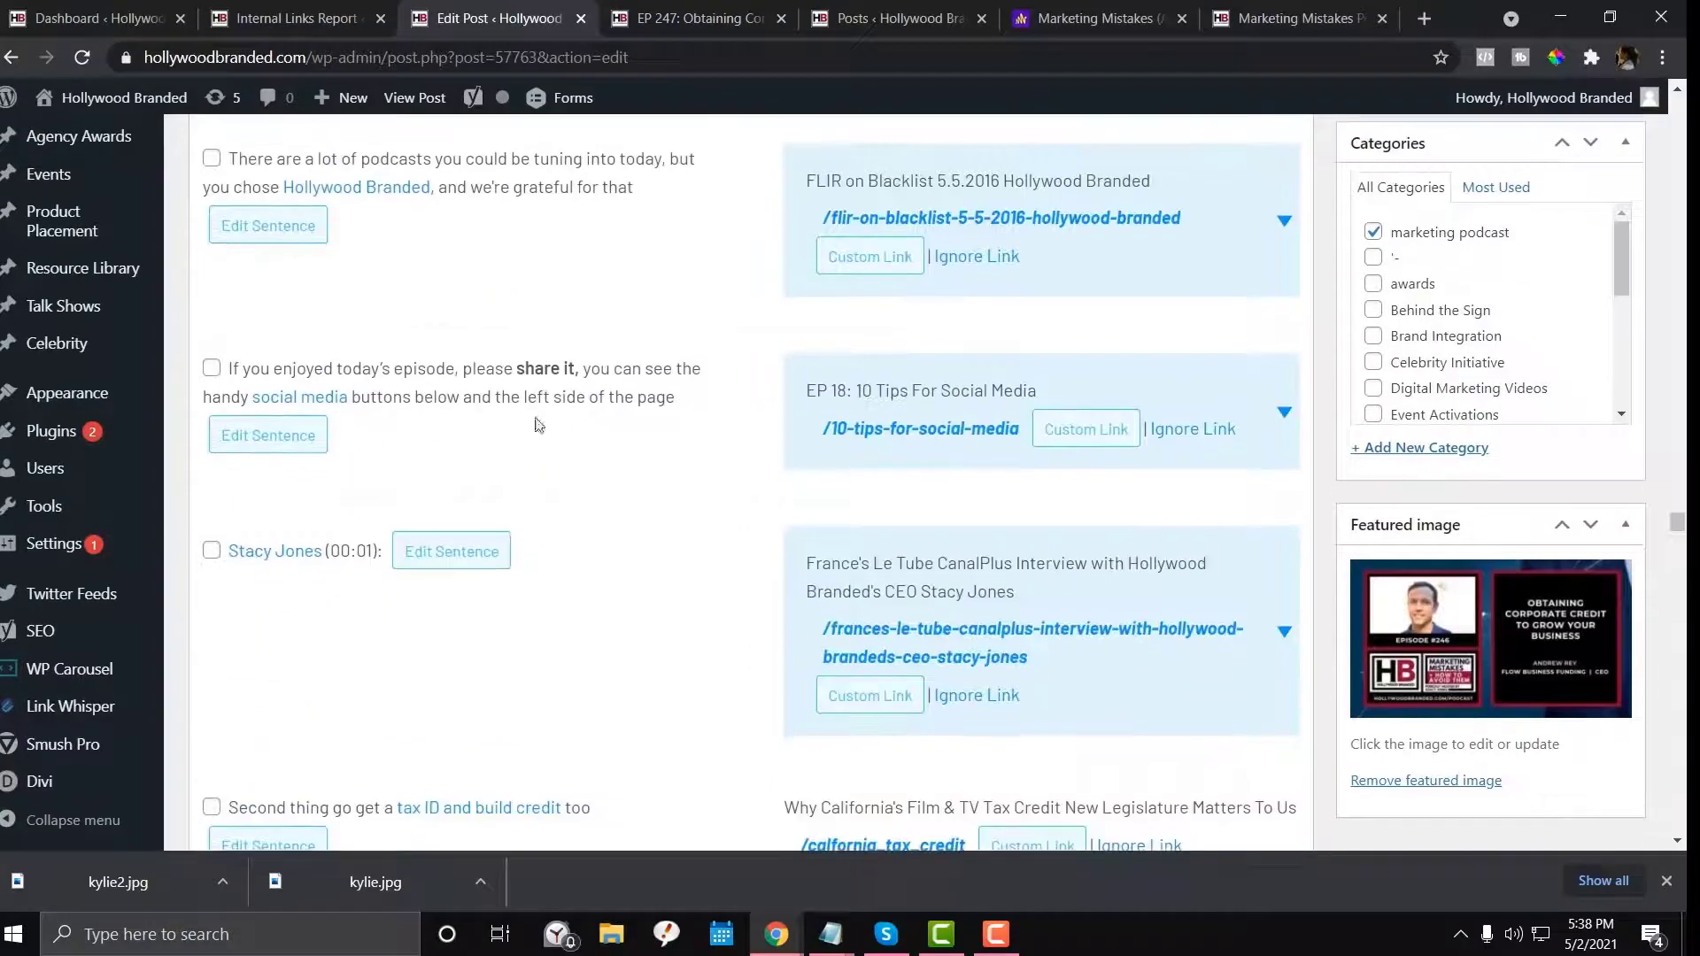
{"action": "scroll", "coordinate": [345, 358], "scroll_direction": "down", "scroll_amount": 7}
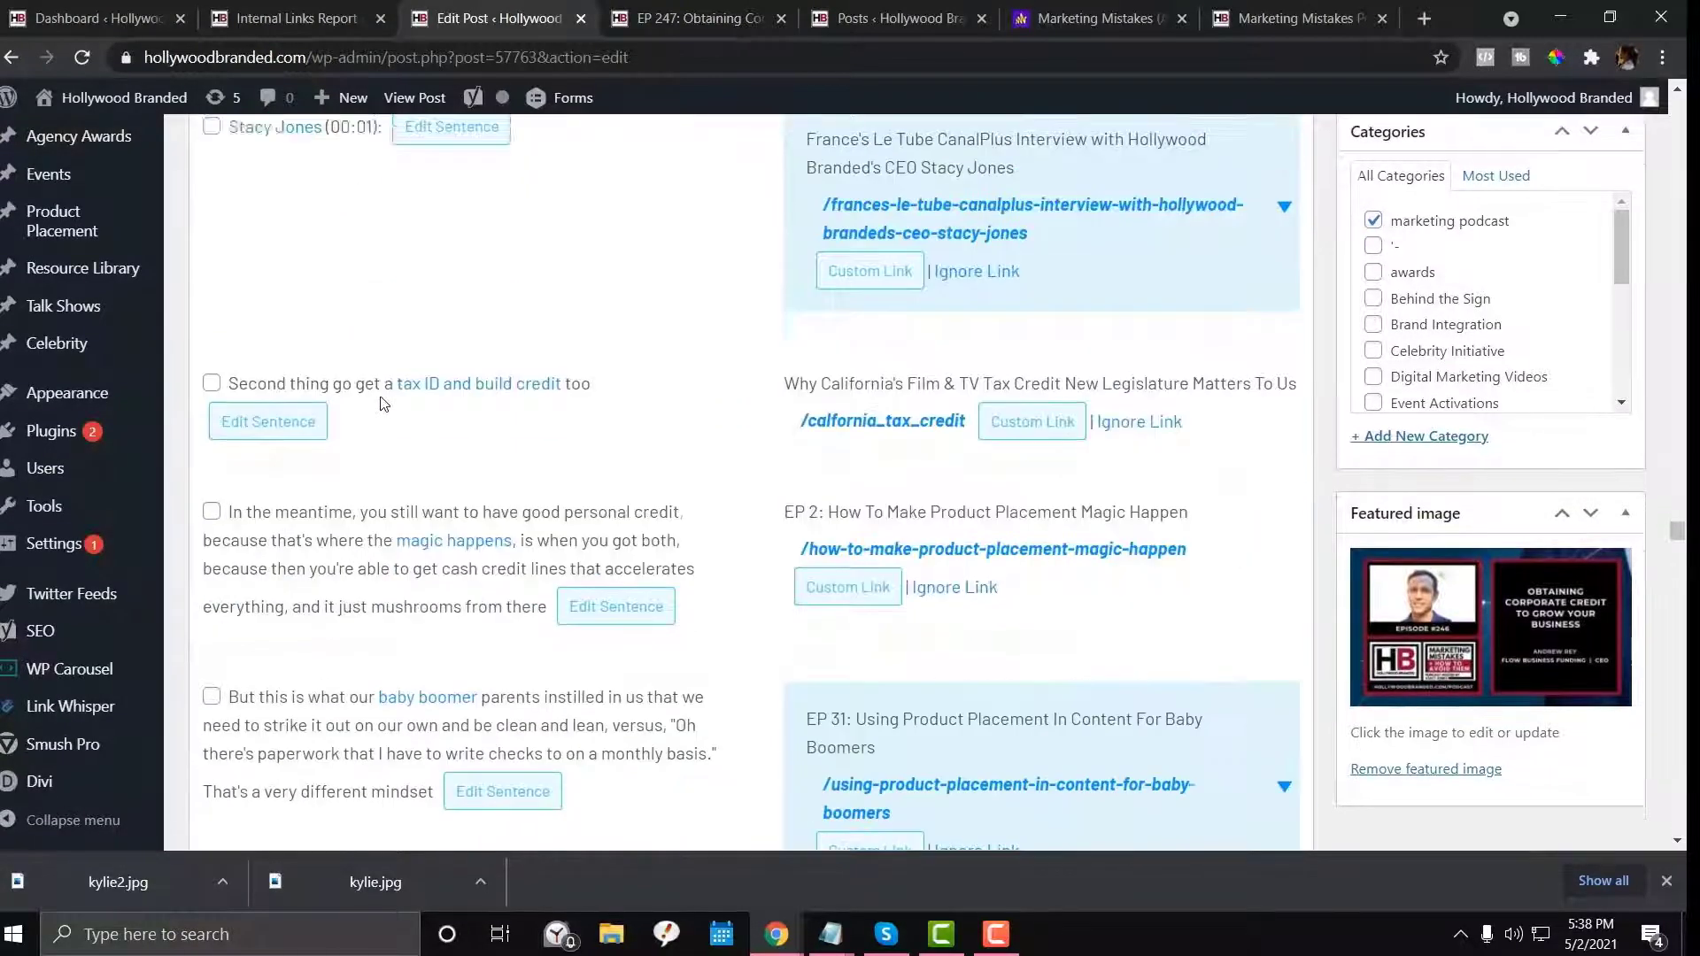
{"action": "scroll", "coordinate": [382, 404], "scroll_direction": "down", "scroll_amount": 5}
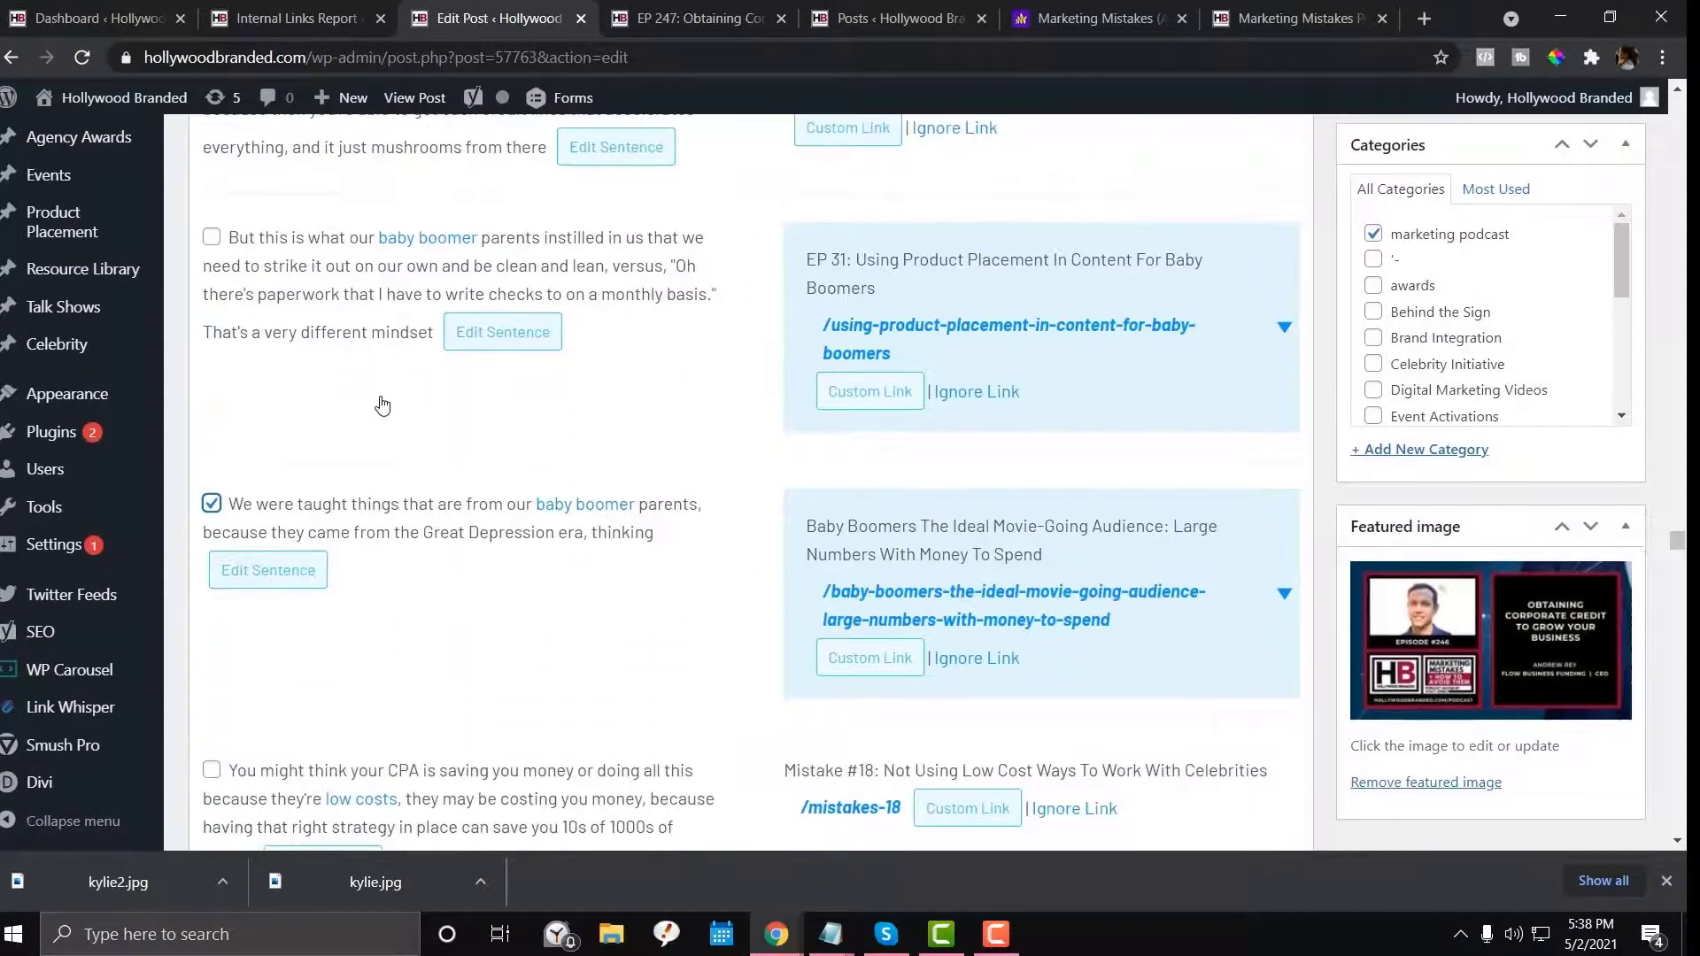
Review the remaining outbound link suggestions in the EP 247 post below the selected "baby boomer" sentence
{"action": "scroll", "coordinate": [354, 484], "scroll_direction": "down", "scroll_amount": 1}
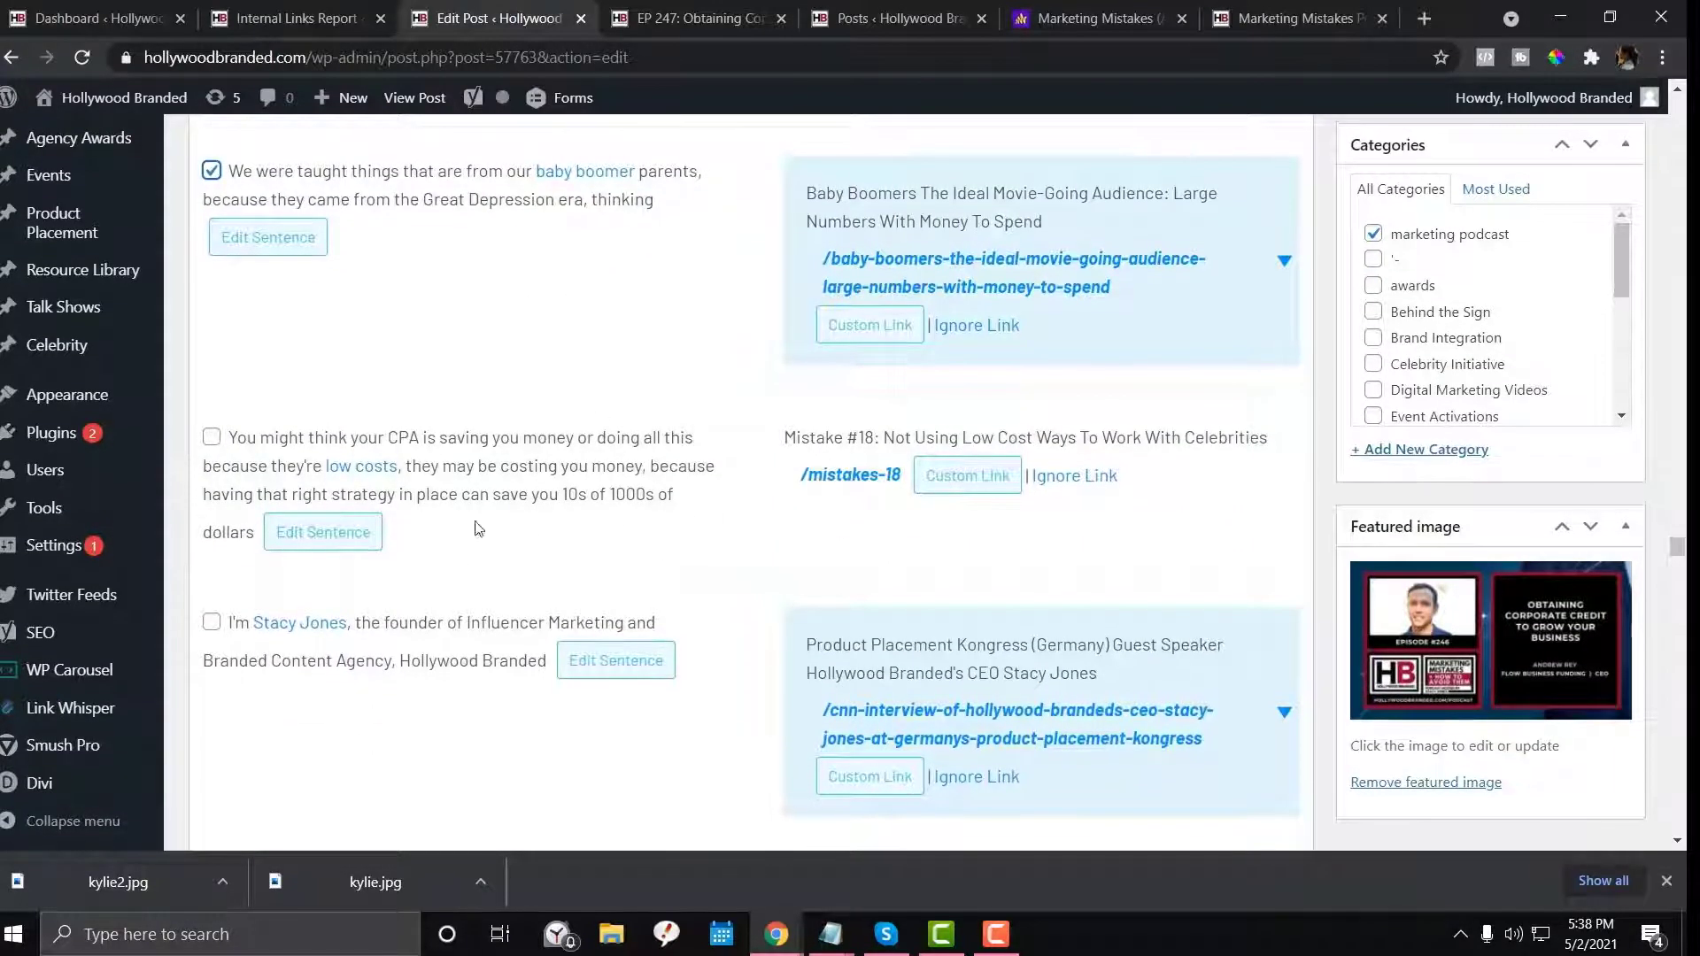
{"action": "left_click", "coordinate": [708, 7]}
{"action": "scroll", "coordinate": [593, 407], "scroll_direction": "down", "scroll_amount": 3}
{"action": "left_click", "coordinate": [511, 11]}
{"action": "scroll", "coordinate": [509, 384], "scroll_direction": "down", "scroll_amount": 2}
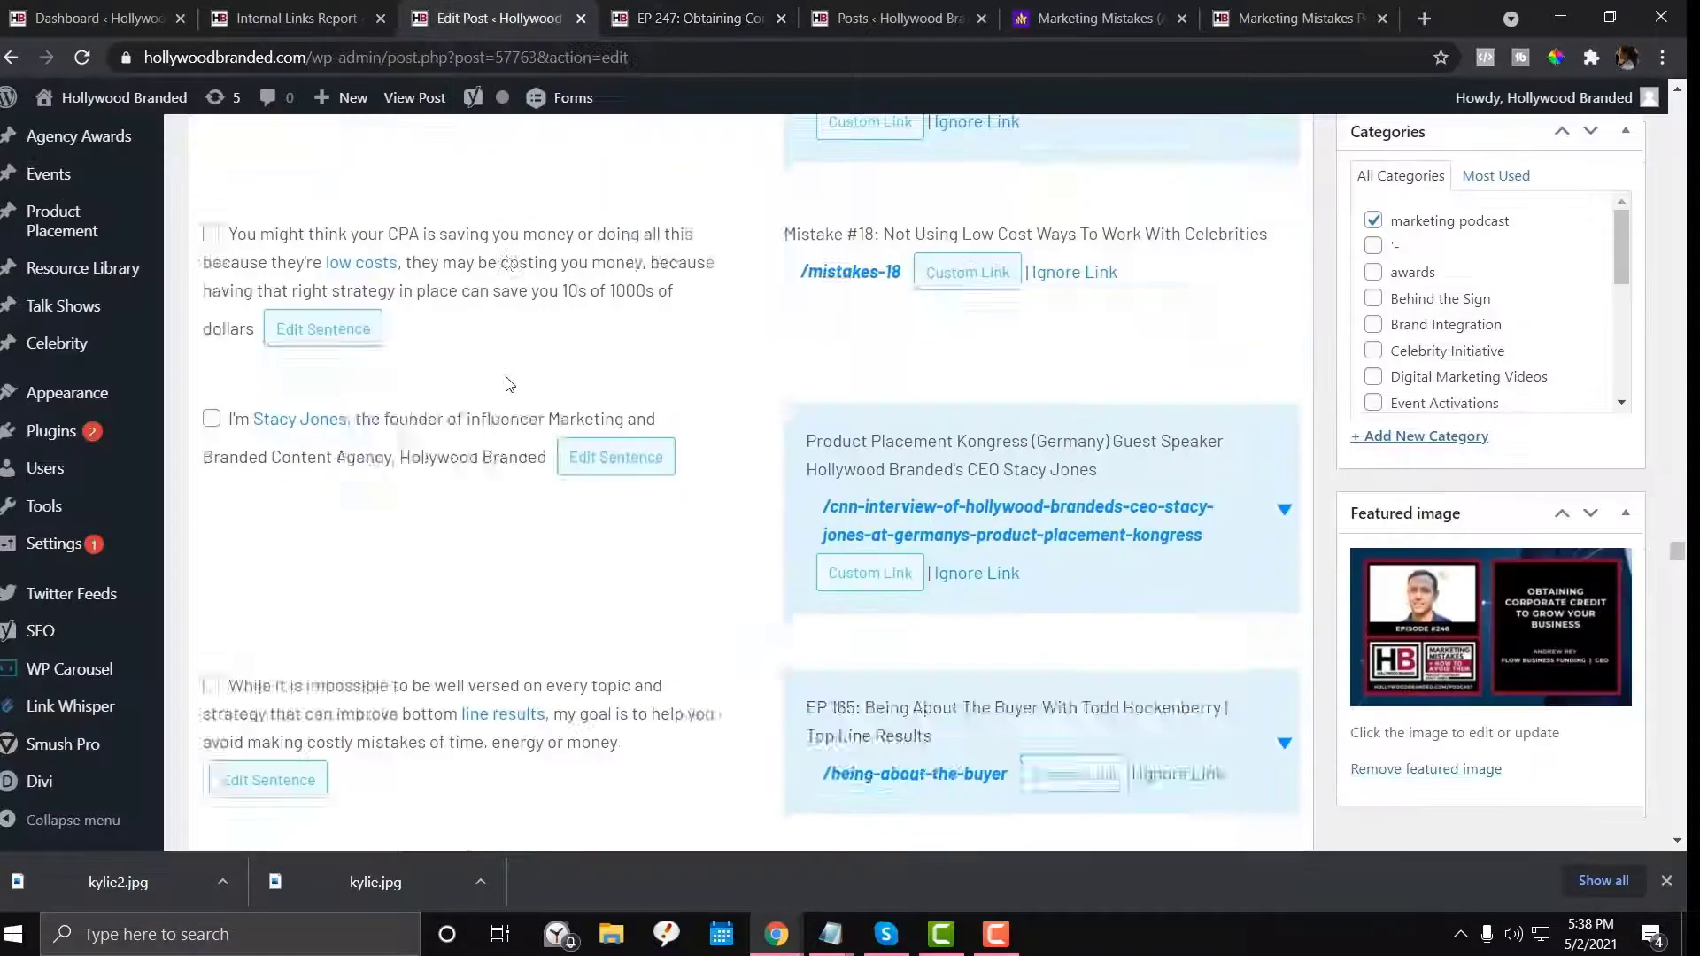
{"action": "scroll", "coordinate": [509, 384], "scroll_direction": "down", "scroll_amount": 5}
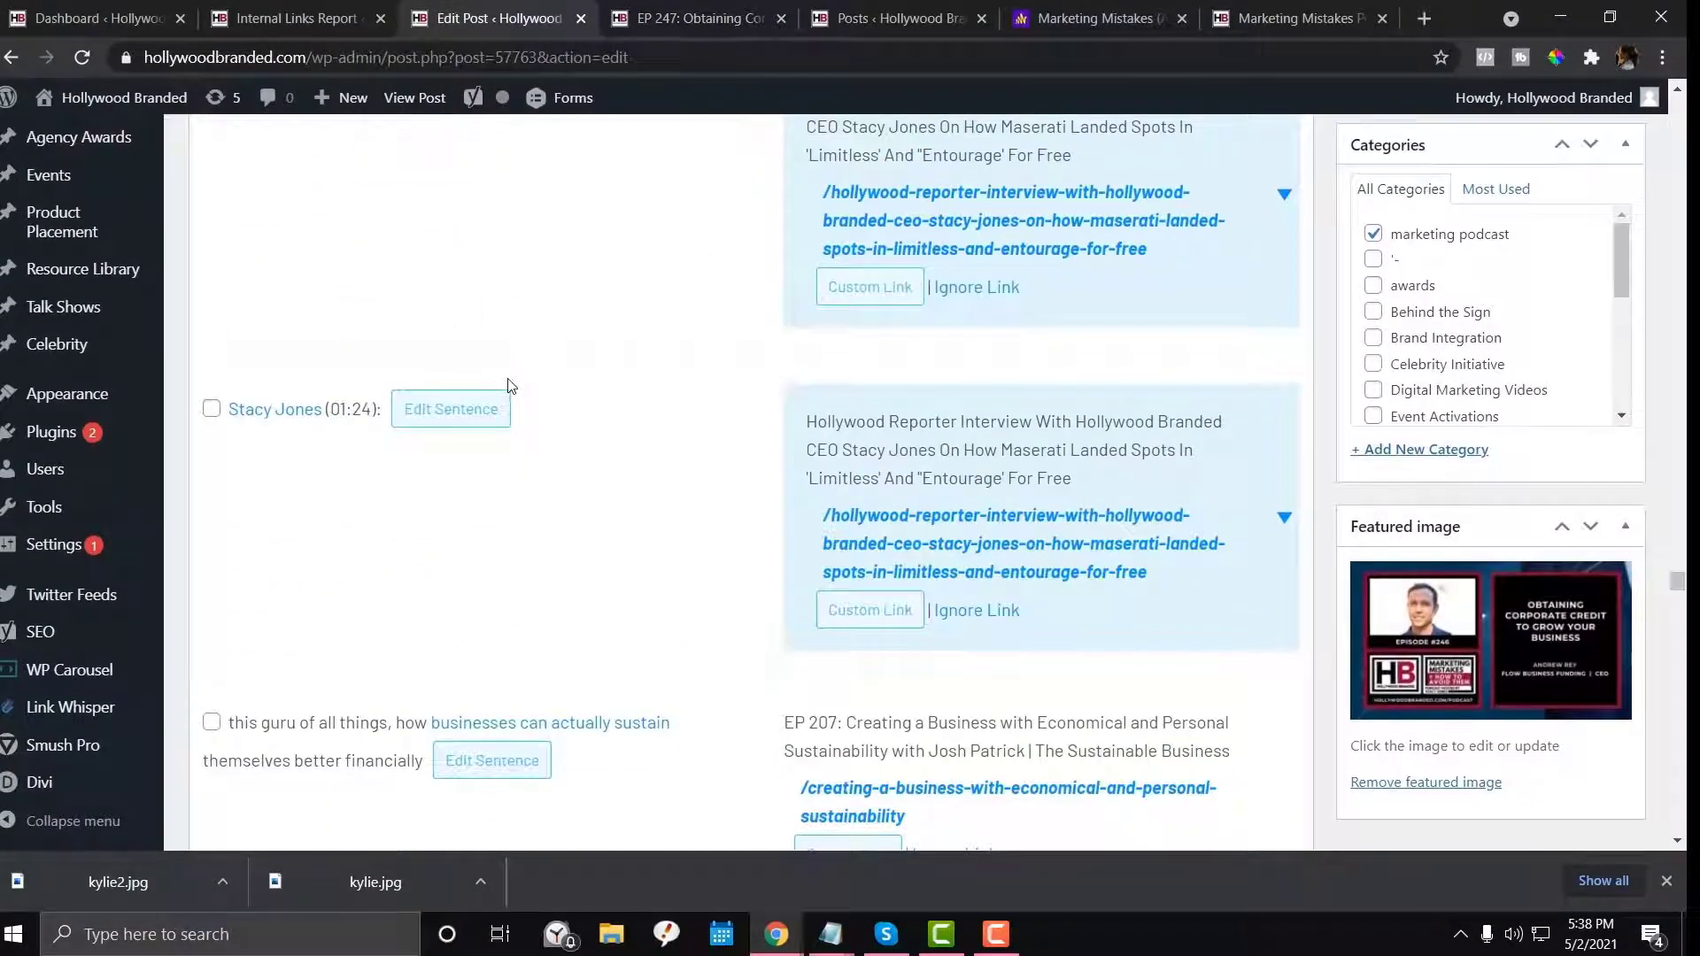
{"action": "scroll", "coordinate": [509, 383], "scroll_direction": "up", "scroll_amount": 3}
Switch to the Internal Links Report and open the Link Whisper dashboard with its link statistics
{"action": "left_click", "coordinate": [352, 8]}
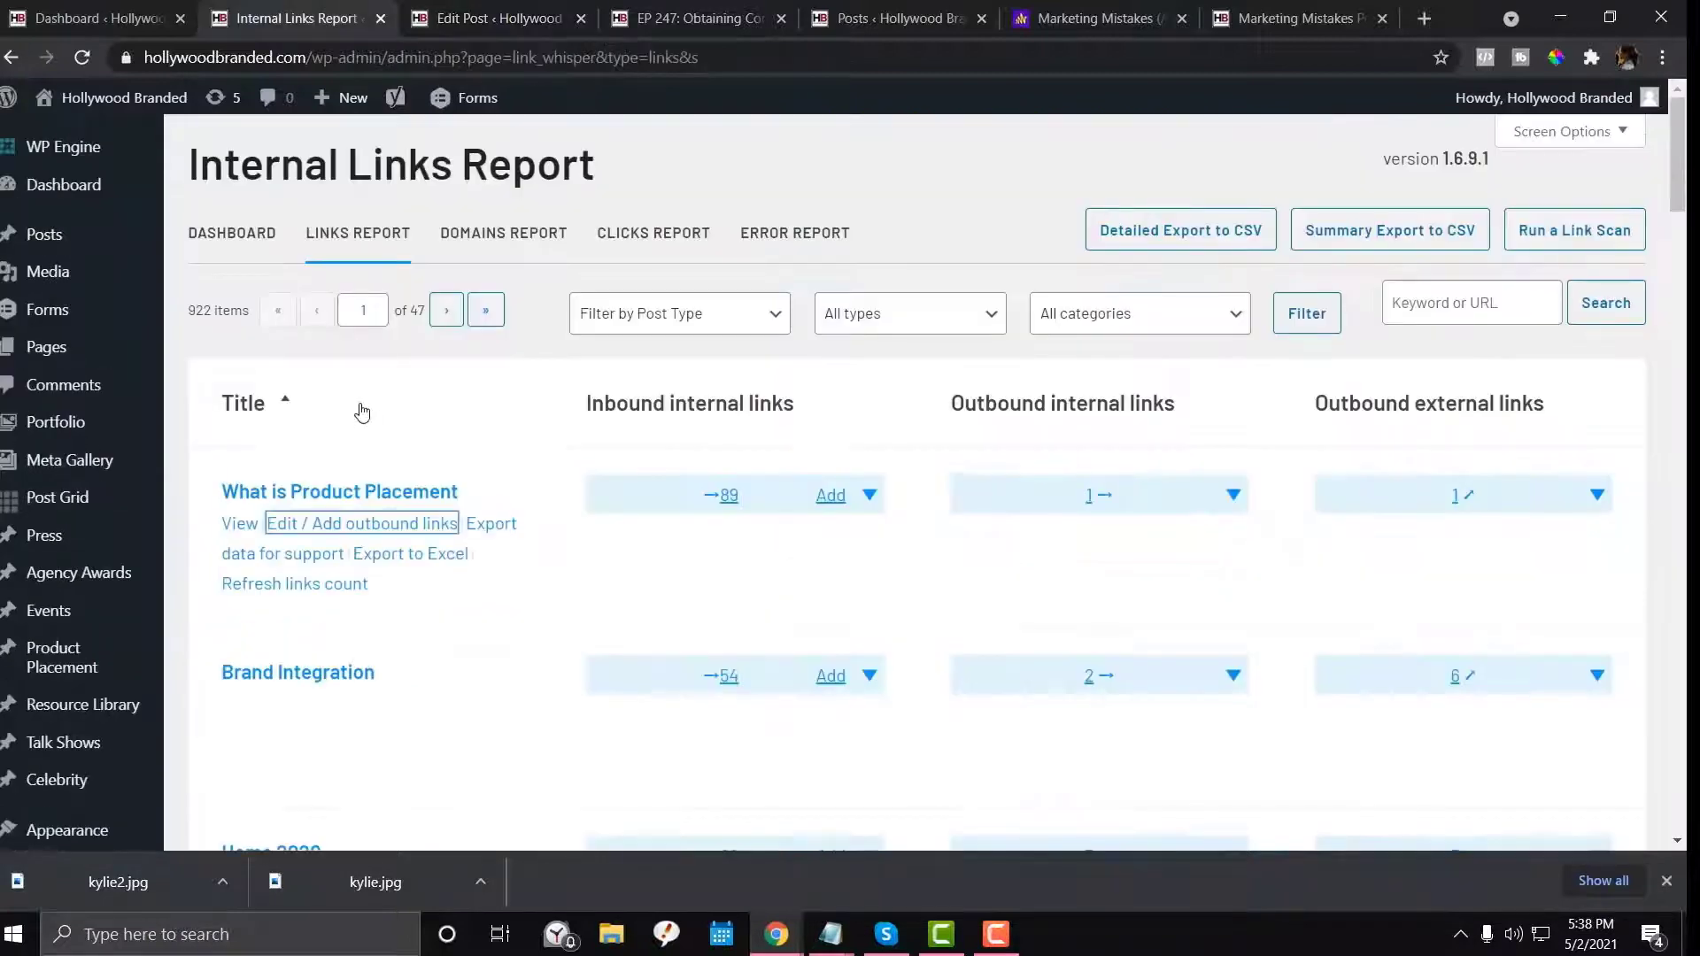
{"action": "scroll", "coordinate": [362, 412], "scroll_direction": "down", "scroll_amount": 1}
{"action": "scroll", "coordinate": [320, 310], "scroll_direction": "up", "scroll_amount": 1}
{"action": "left_click", "coordinate": [321, 265]}
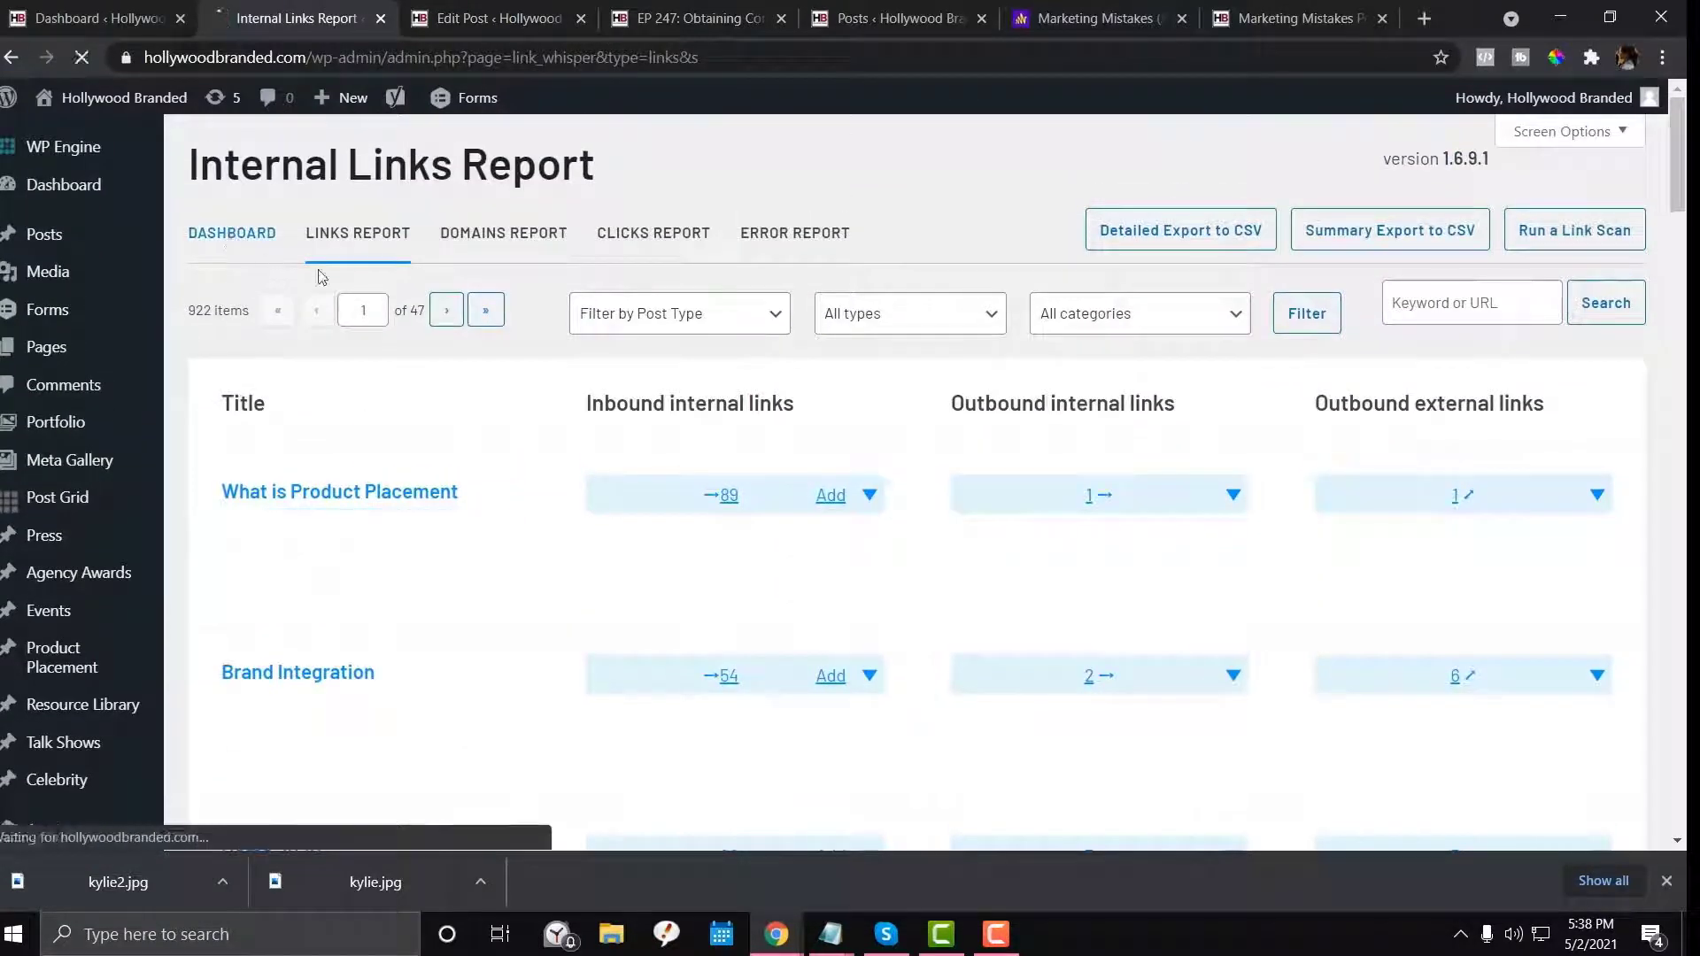
{"action": "scroll", "coordinate": [344, 299], "scroll_direction": "down", "scroll_amount": 1}
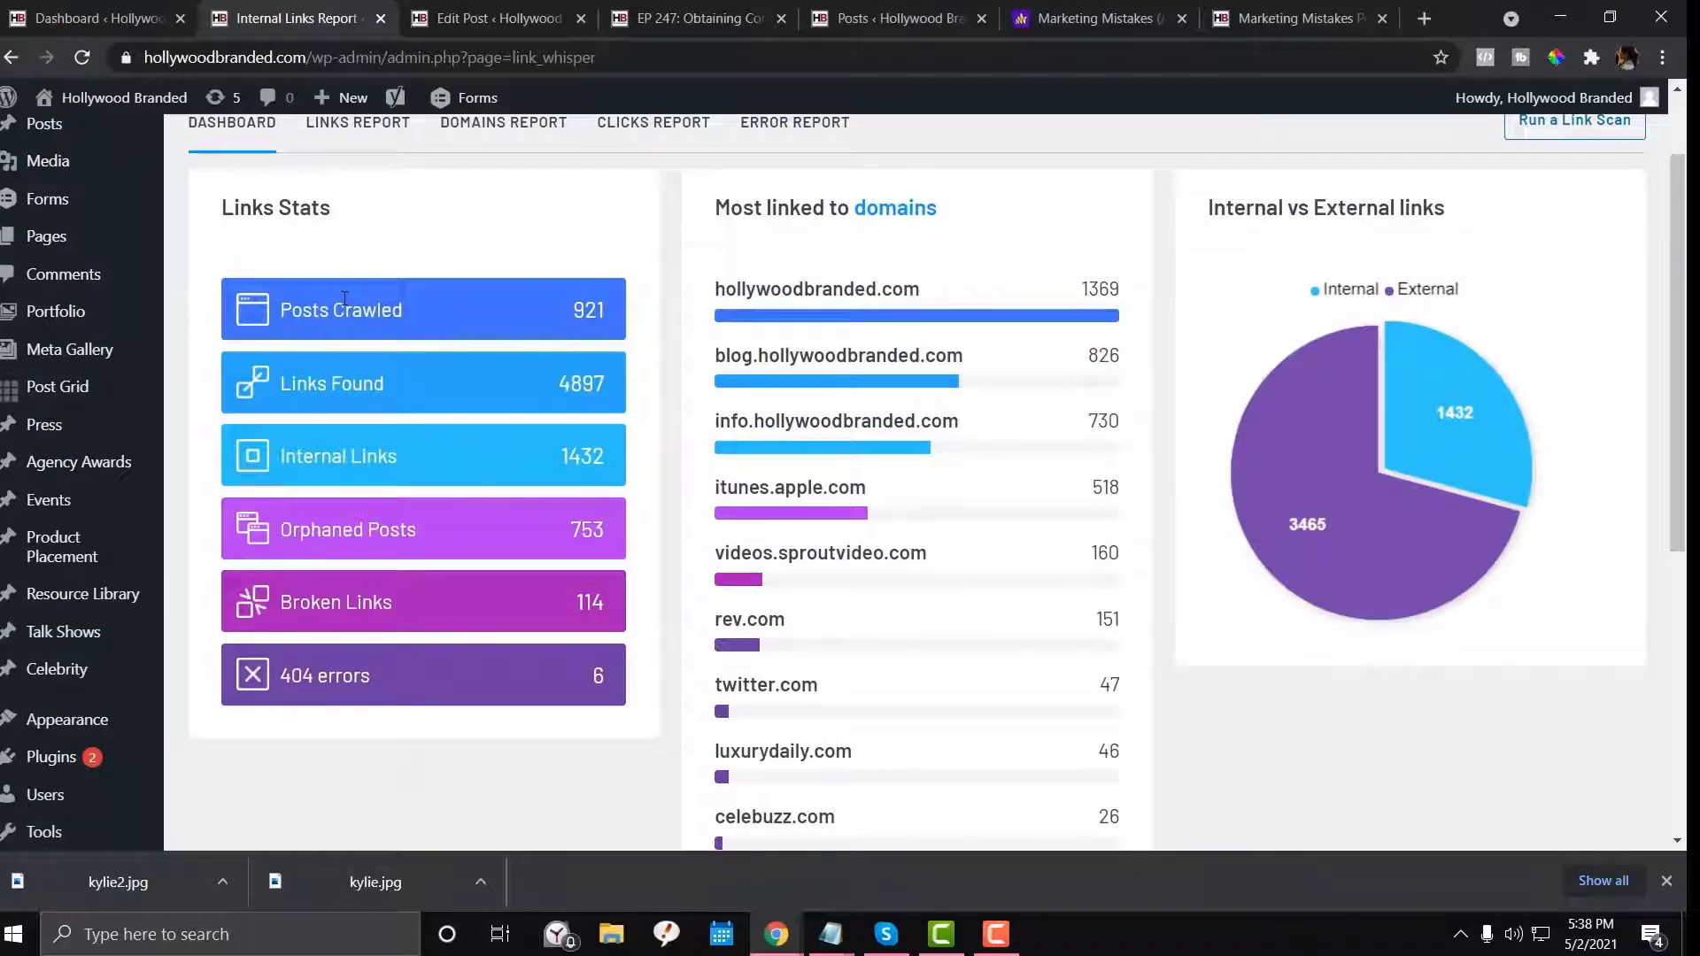
Recheck the EP 247 suggestions back up to the selected "baby boomer" link and close the post's editor and live page
{"action": "left_click", "coordinate": [461, 20]}
{"action": "scroll", "coordinate": [440, 416], "scroll_direction": "up", "scroll_amount": 4}
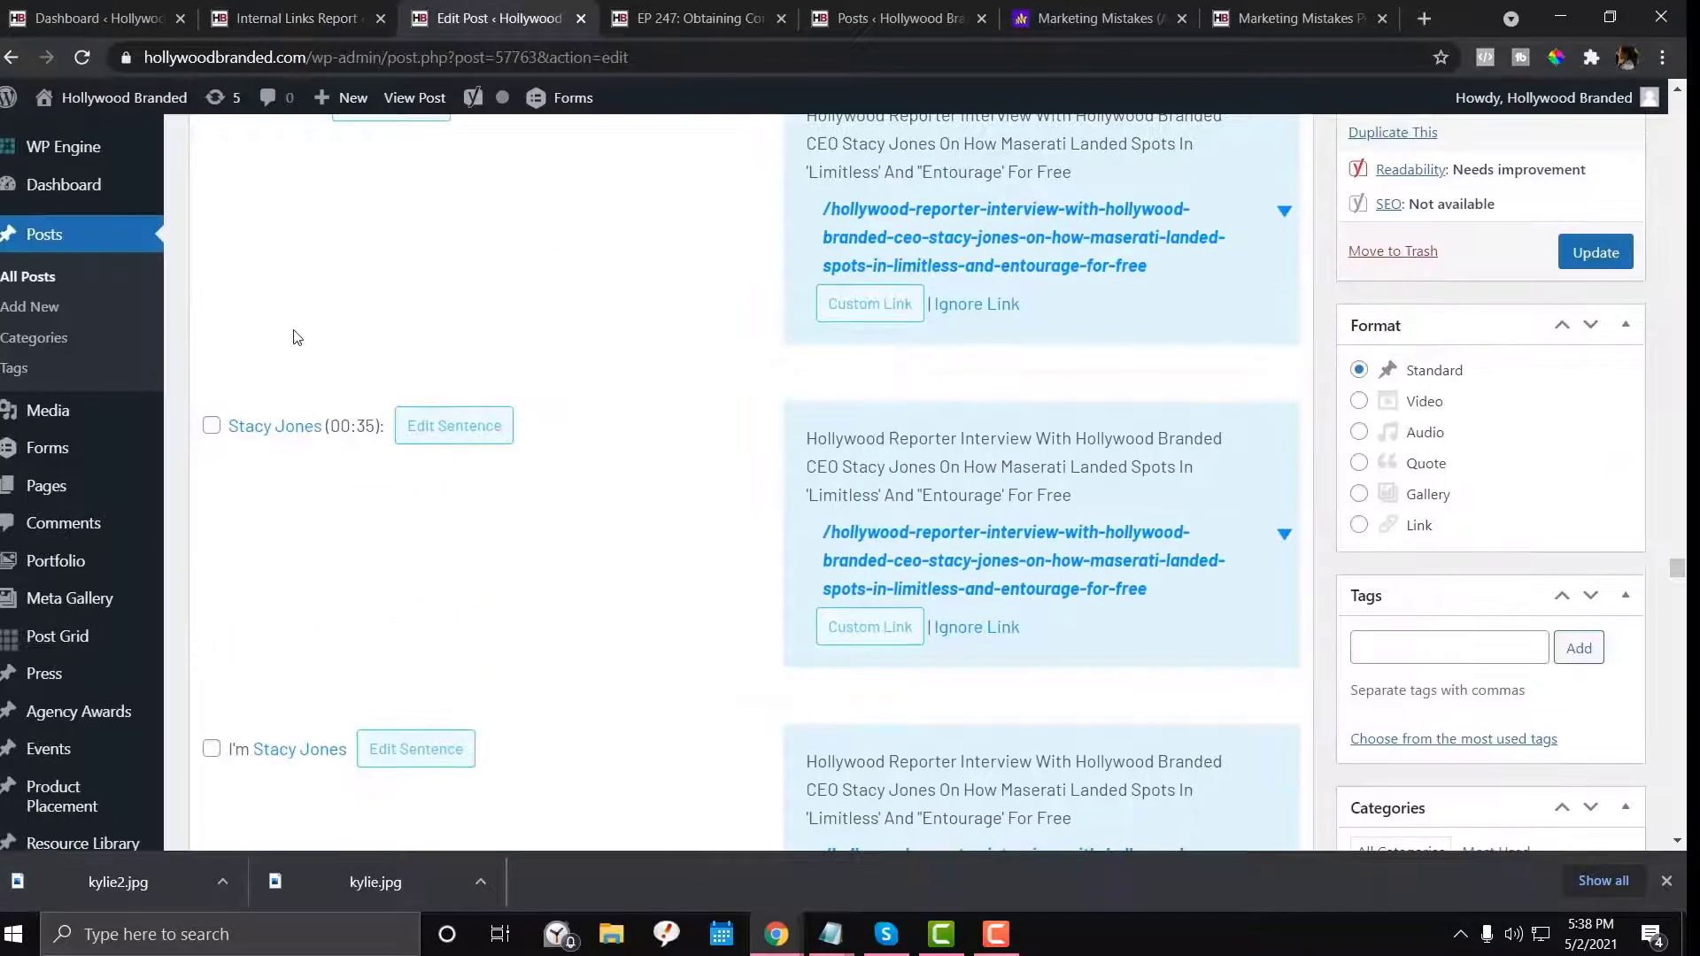
{"action": "scroll", "coordinate": [297, 338], "scroll_direction": "up", "scroll_amount": 5}
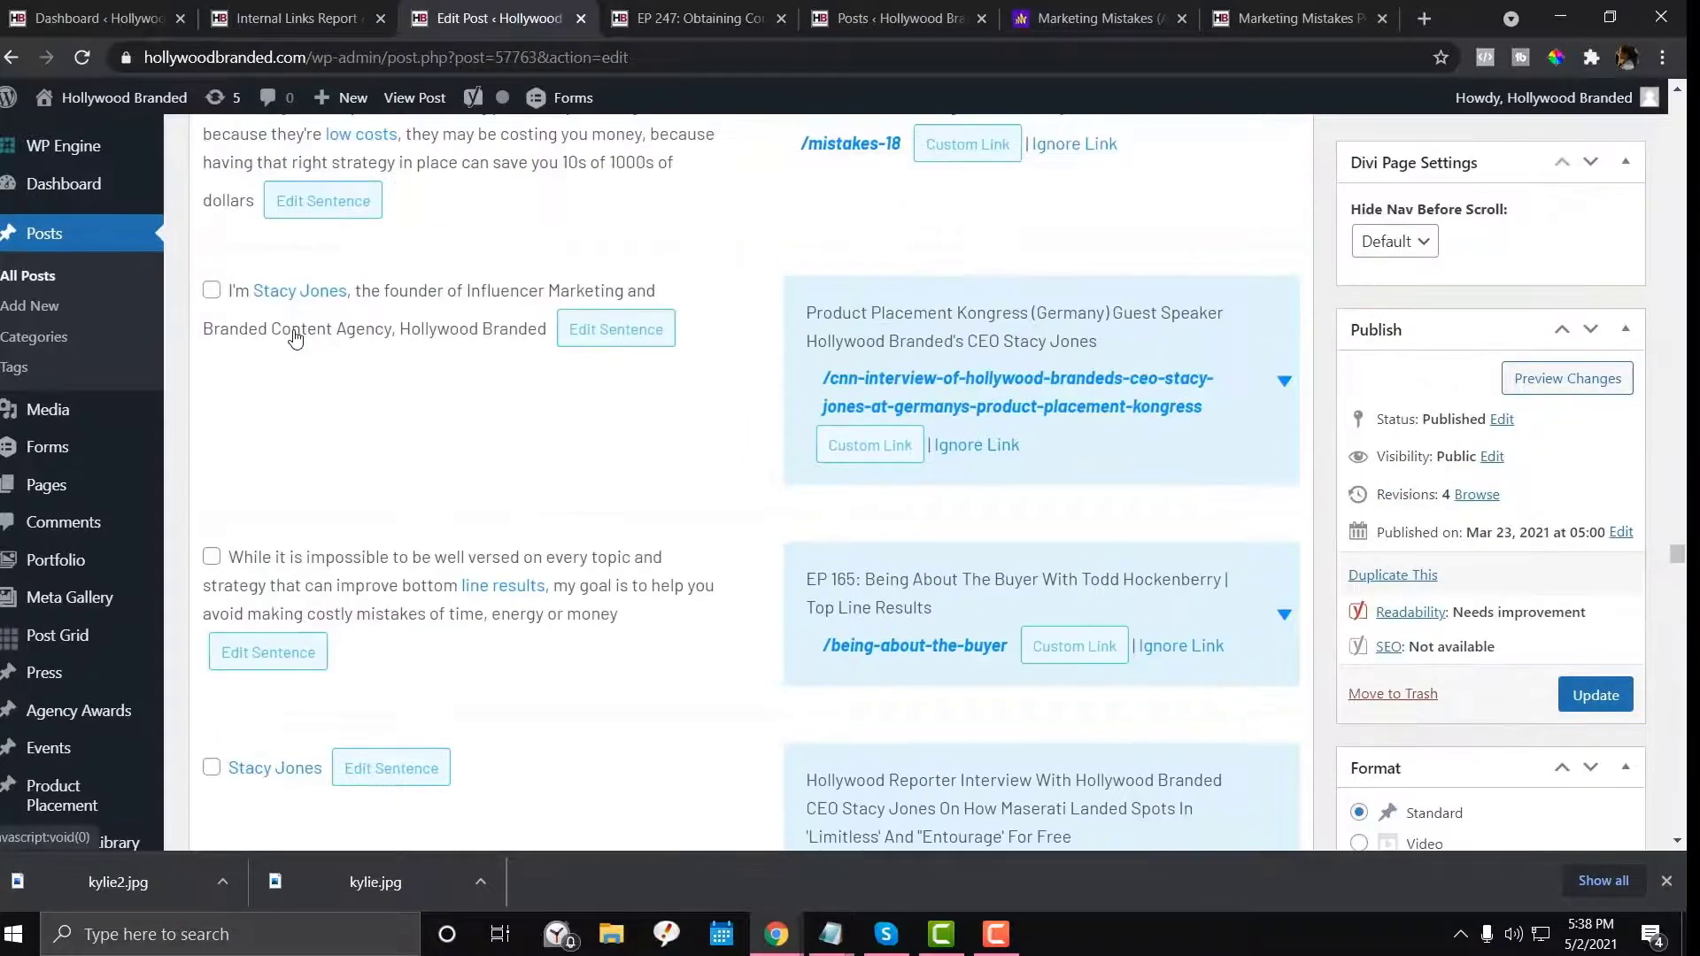
{"action": "scroll", "coordinate": [295, 334], "scroll_direction": "up", "scroll_amount": 2}
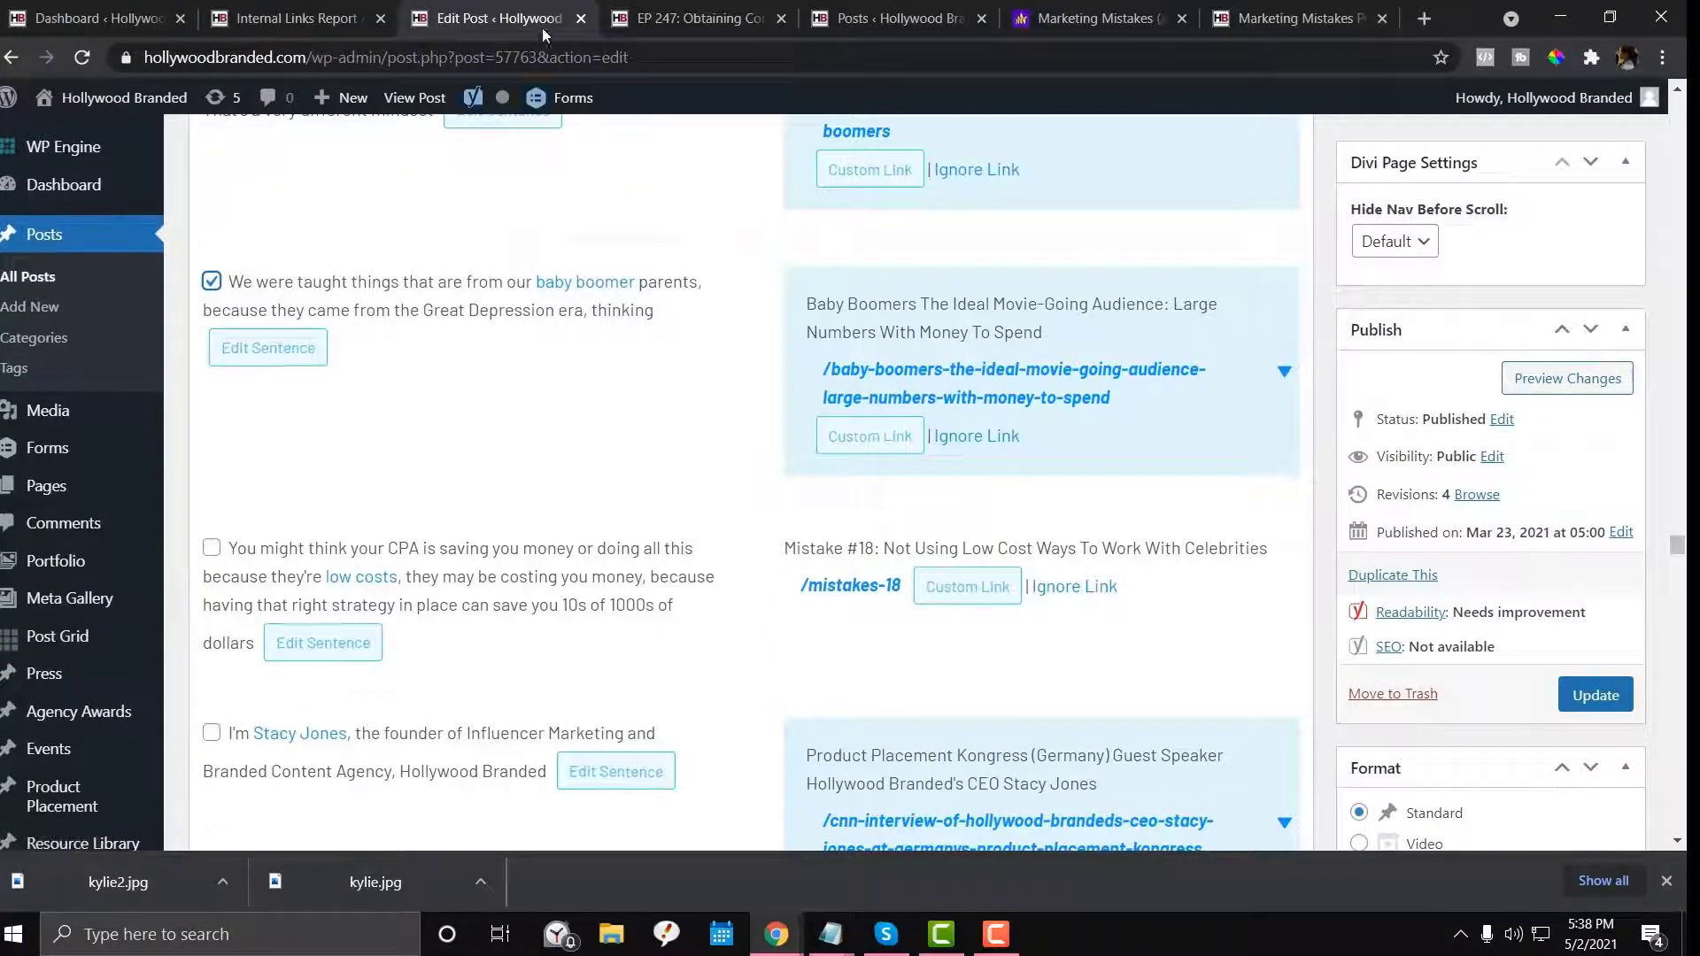
{"action": "left_click", "coordinate": [585, 20]}
{"action": "left_click", "coordinate": [584, 20]}
Open the broken links report from the Link Whisper dashboard and review the listed posts, URLs and statuses
{"action": "left_click", "coordinate": [297, 18]}
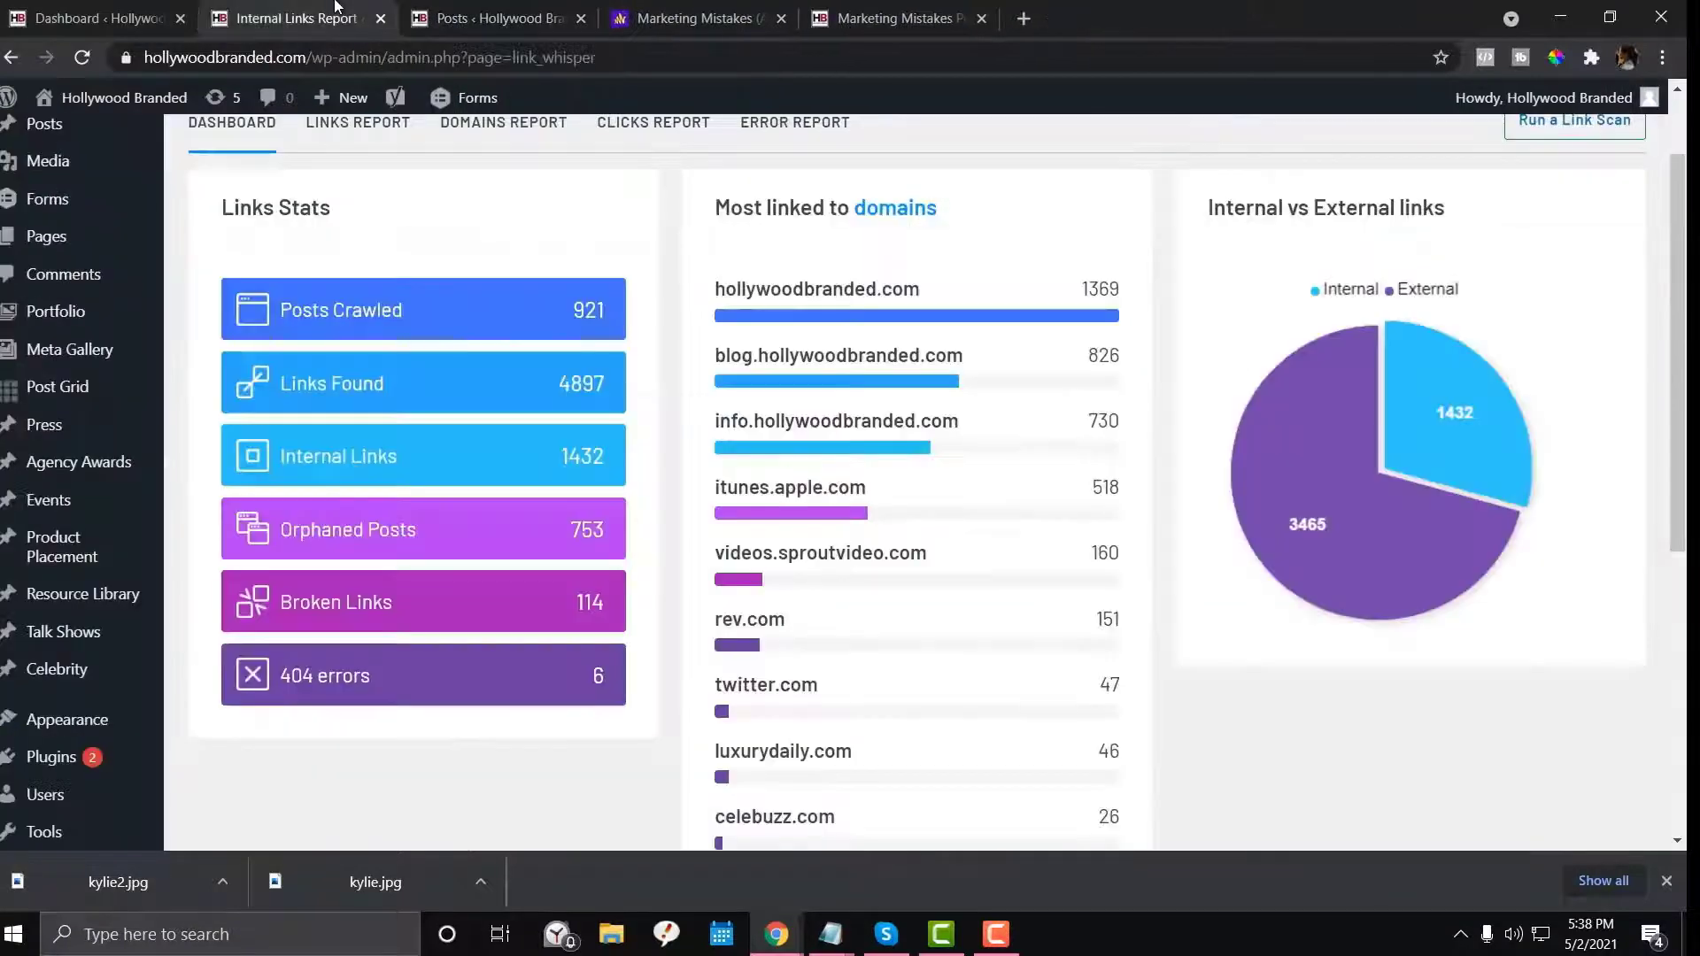
{"action": "scroll", "coordinate": [423, 417], "scroll_direction": "down", "scroll_amount": 1}
{"action": "scroll", "coordinate": [423, 417], "scroll_direction": "down", "scroll_amount": 1}
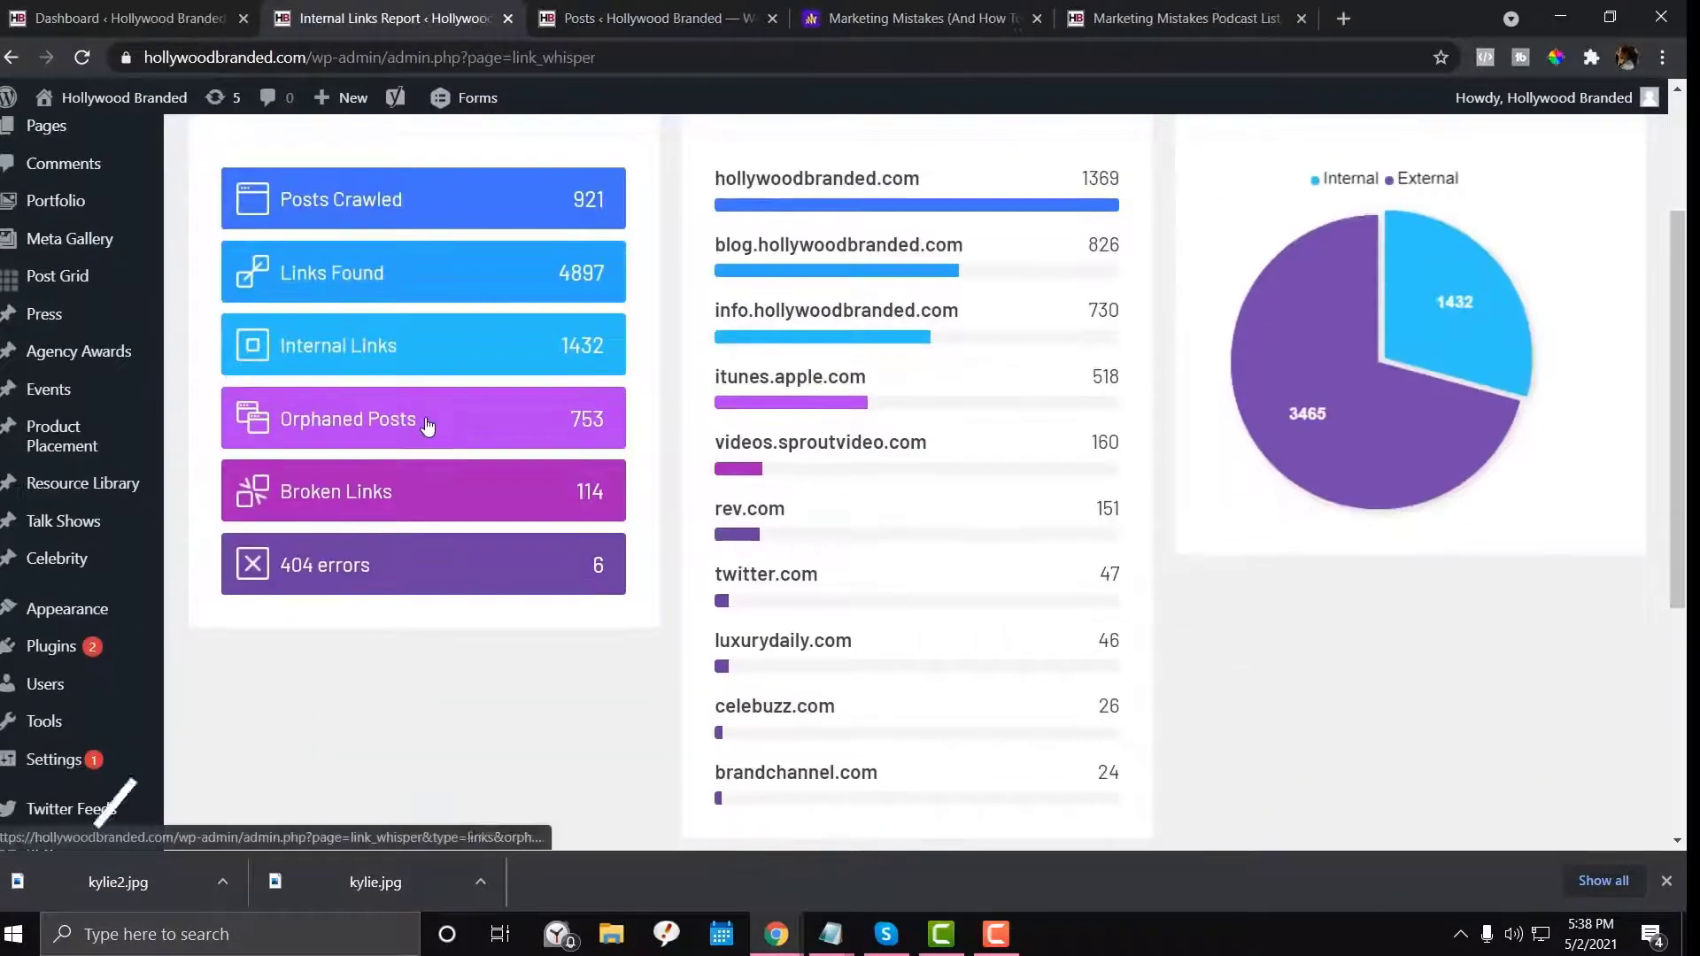
{"action": "left_click", "coordinate": [385, 490]}
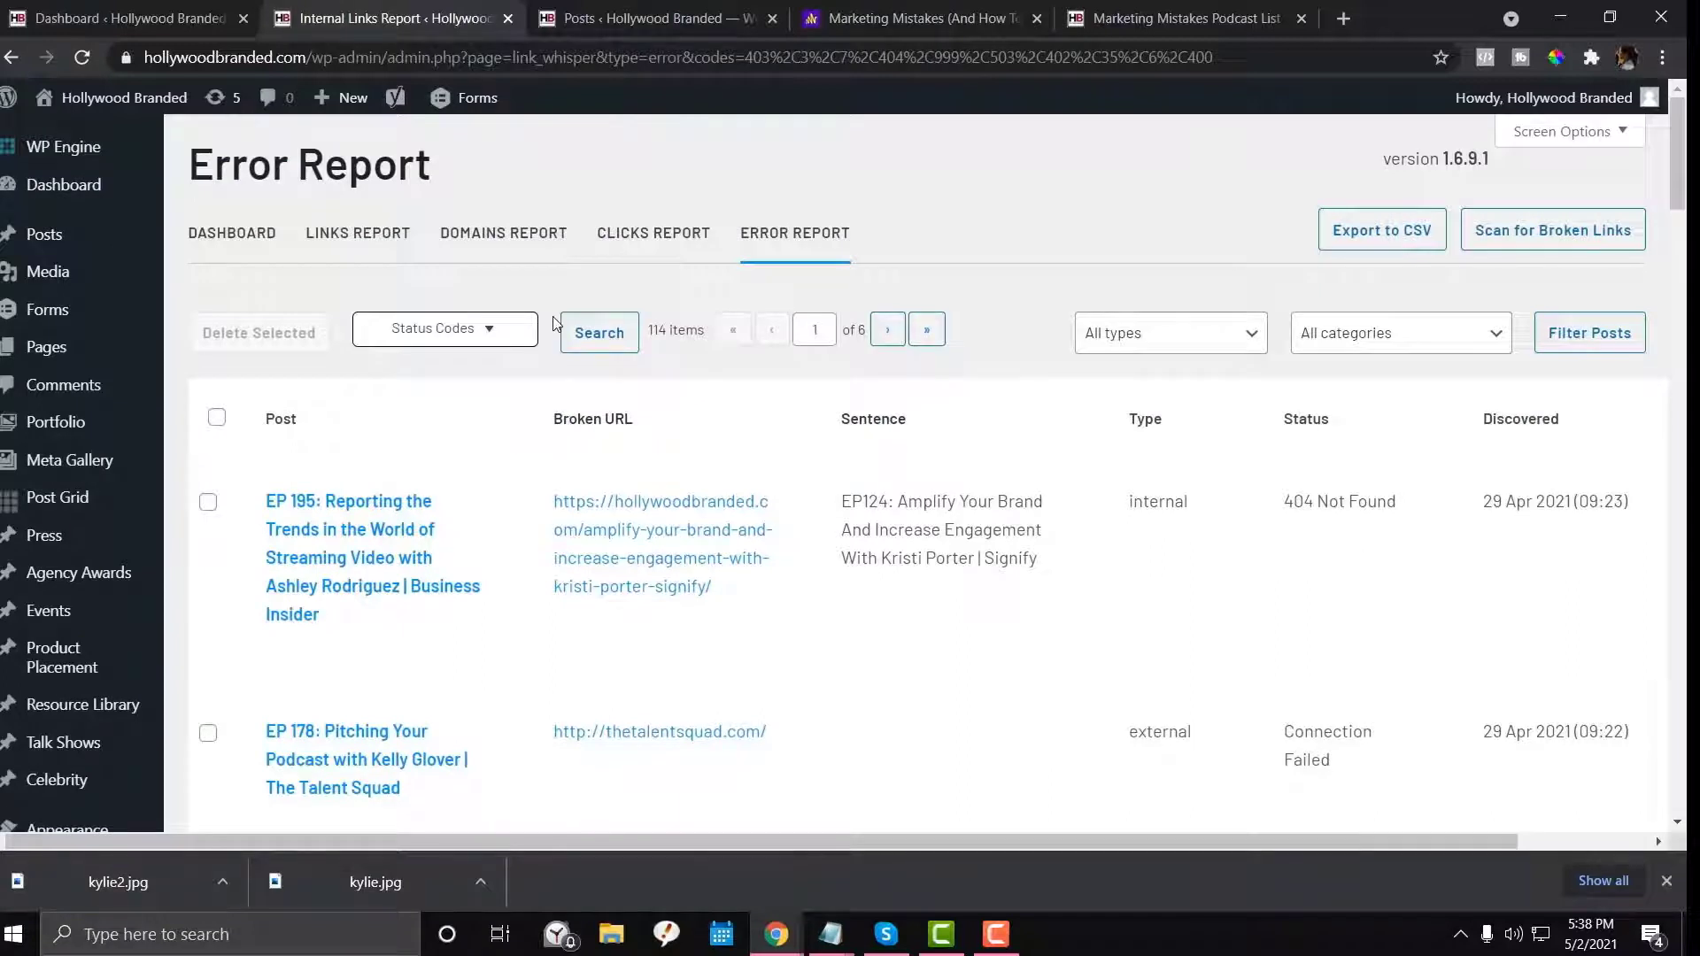
{"action": "scroll", "coordinate": [555, 322], "scroll_direction": "down", "scroll_amount": 1}
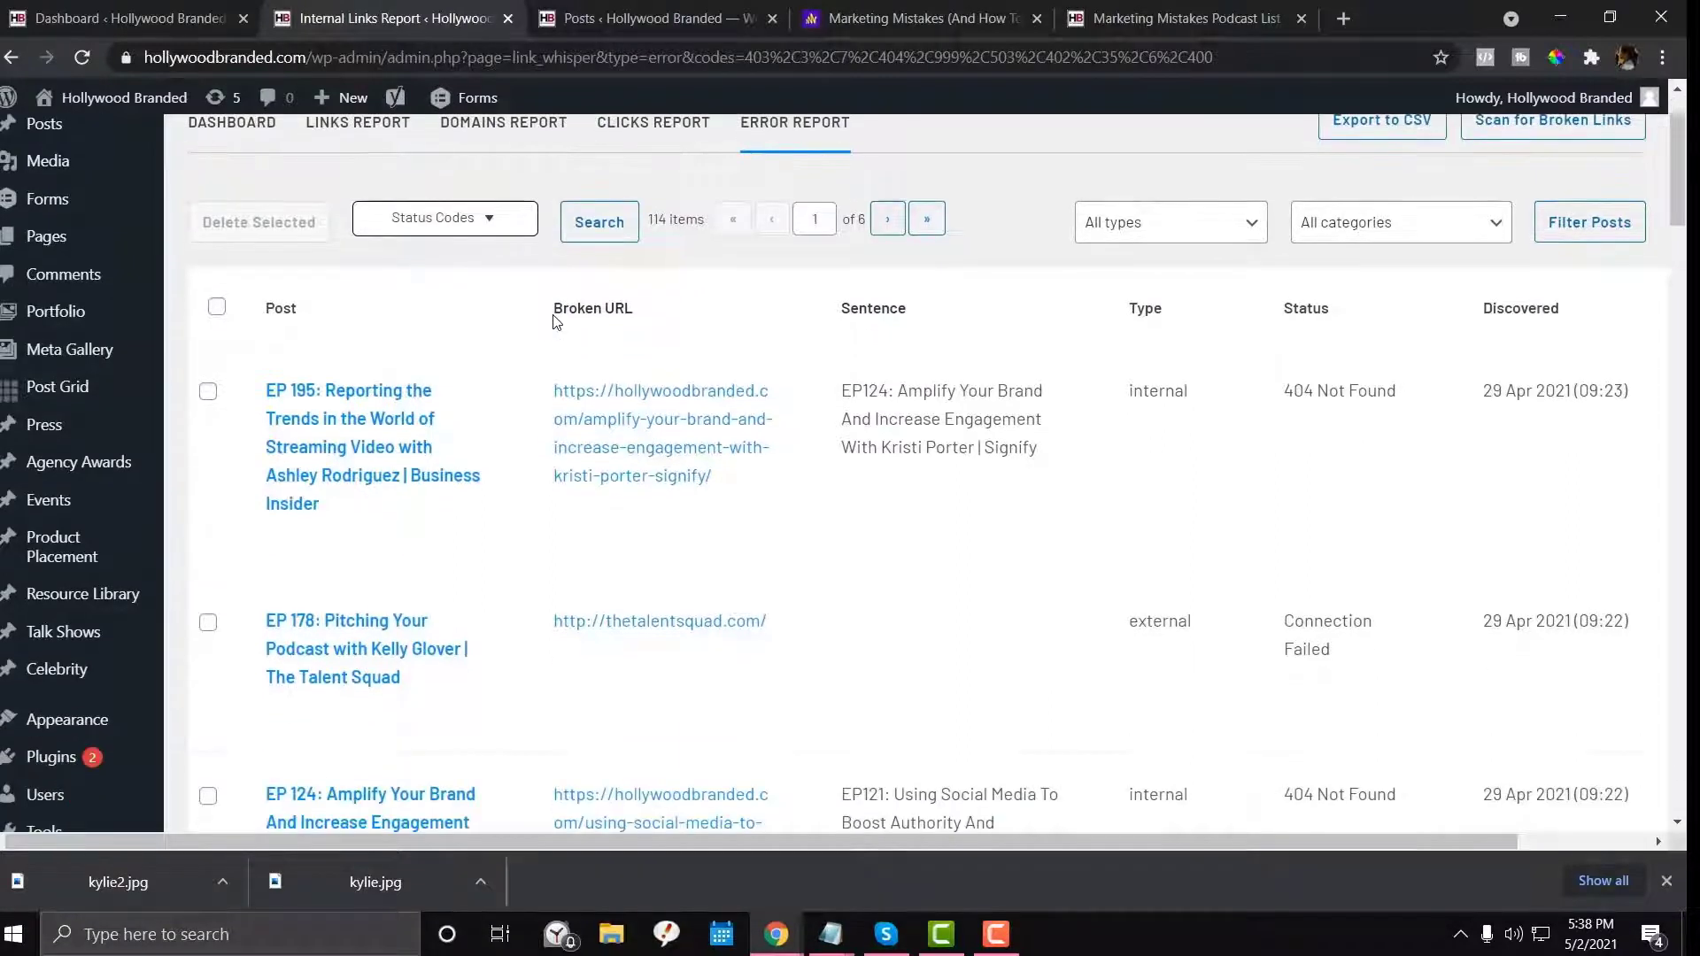
{"action": "scroll", "coordinate": [555, 323], "scroll_direction": "up", "scroll_amount": 1}
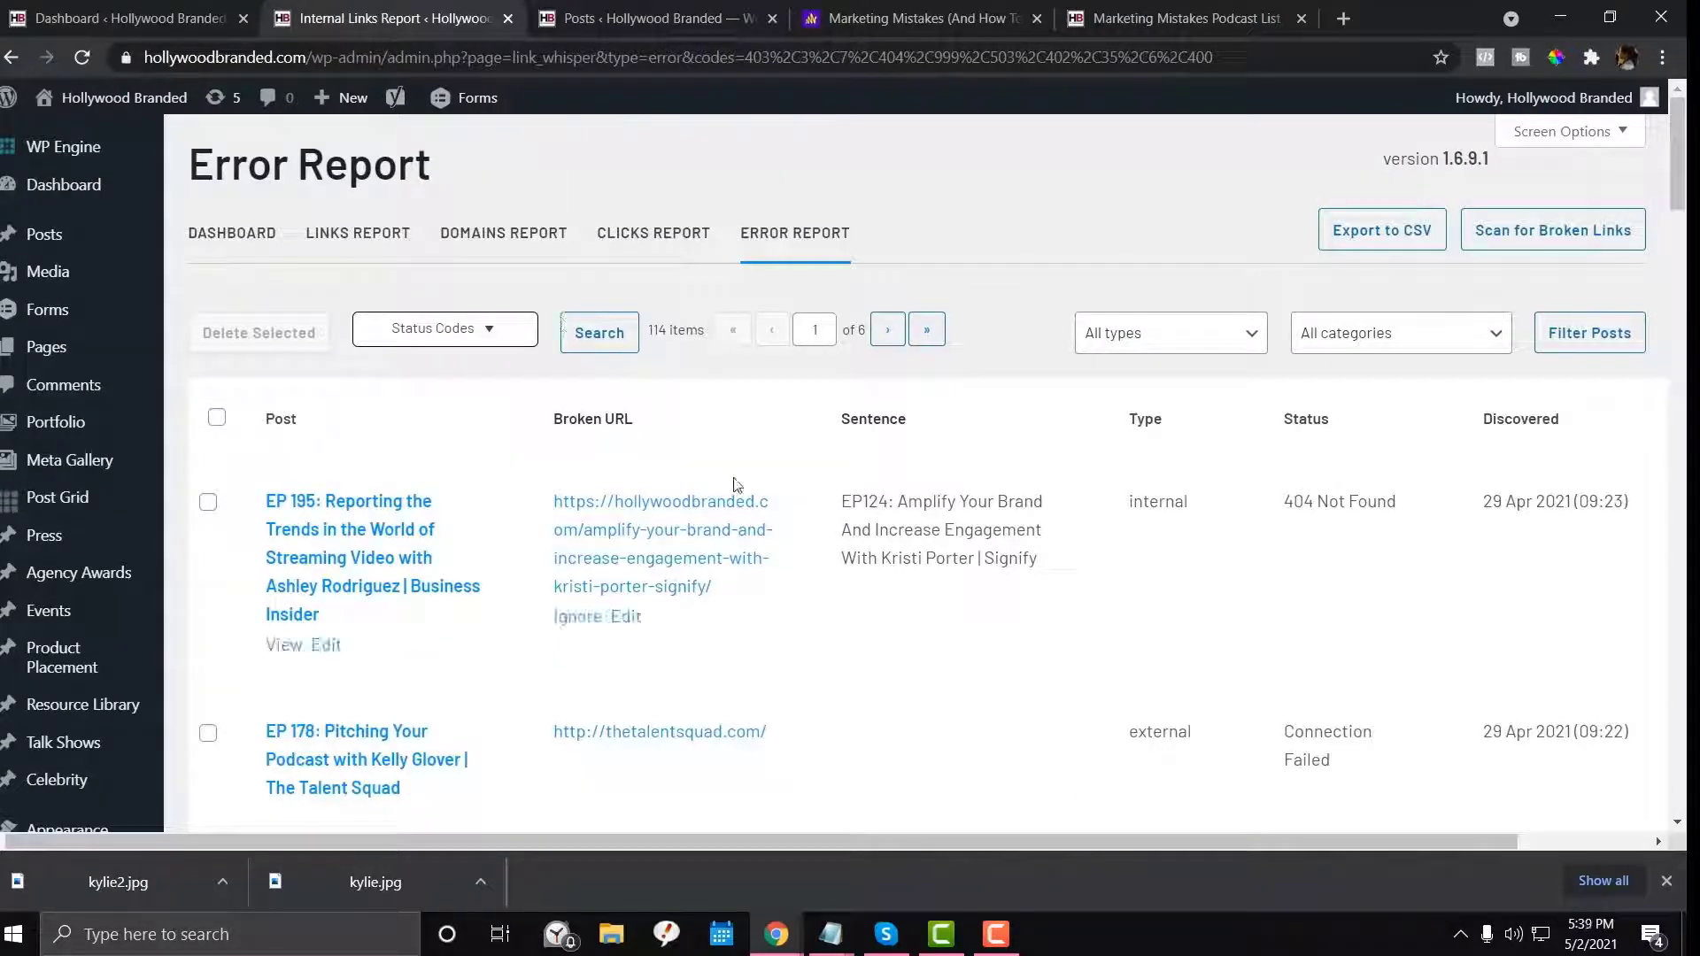
{"action": "scroll", "coordinate": [763, 461], "scroll_direction": "down", "scroll_amount": 2}
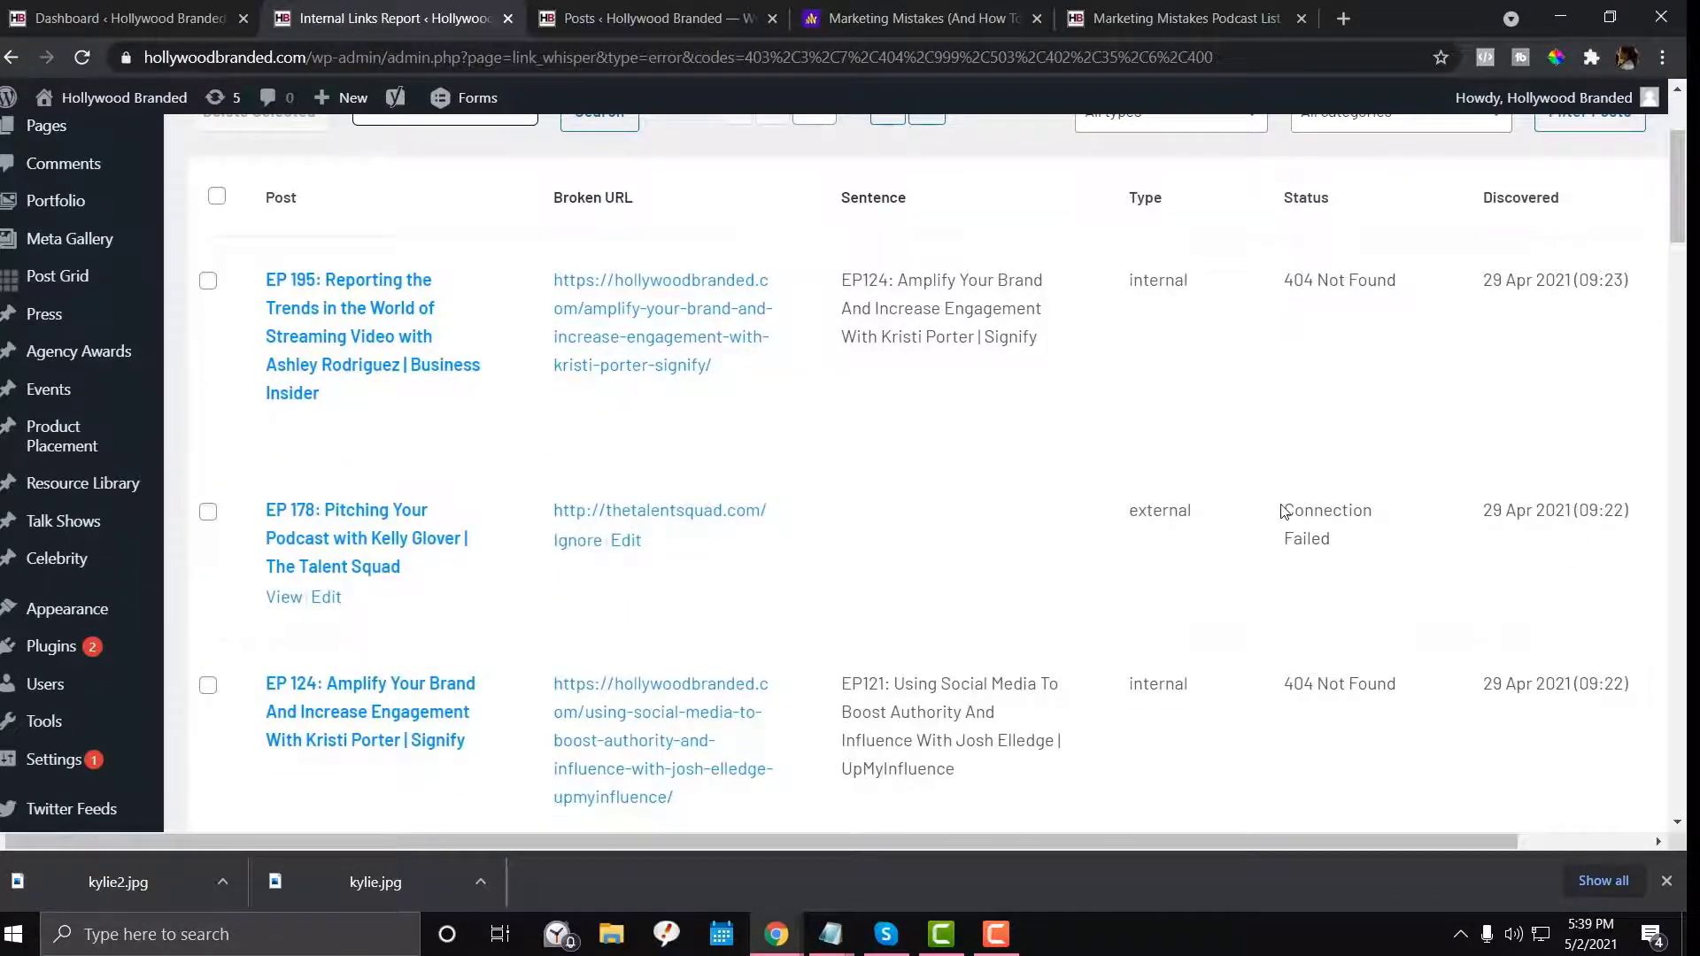
{"action": "scroll", "coordinate": [880, 443], "scroll_direction": "up", "scroll_amount": 2}
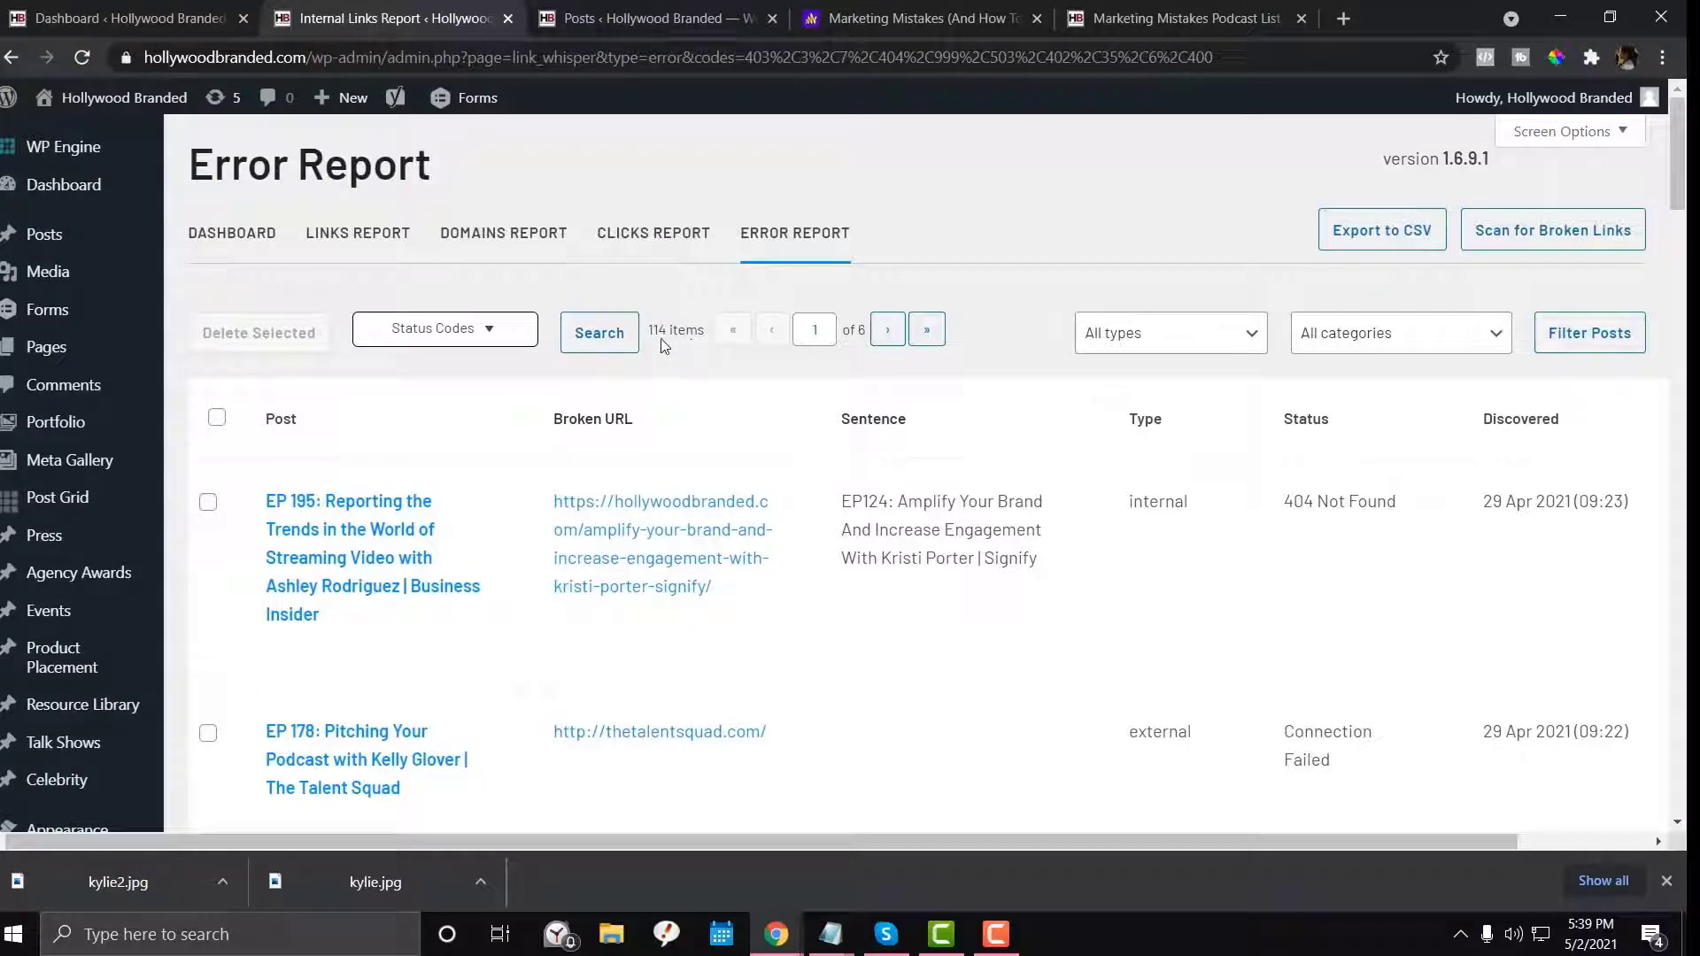
Check the status code filter options and highlight the 404 Not Found status of the EP 195 entry
{"action": "left_click", "coordinate": [501, 344]}
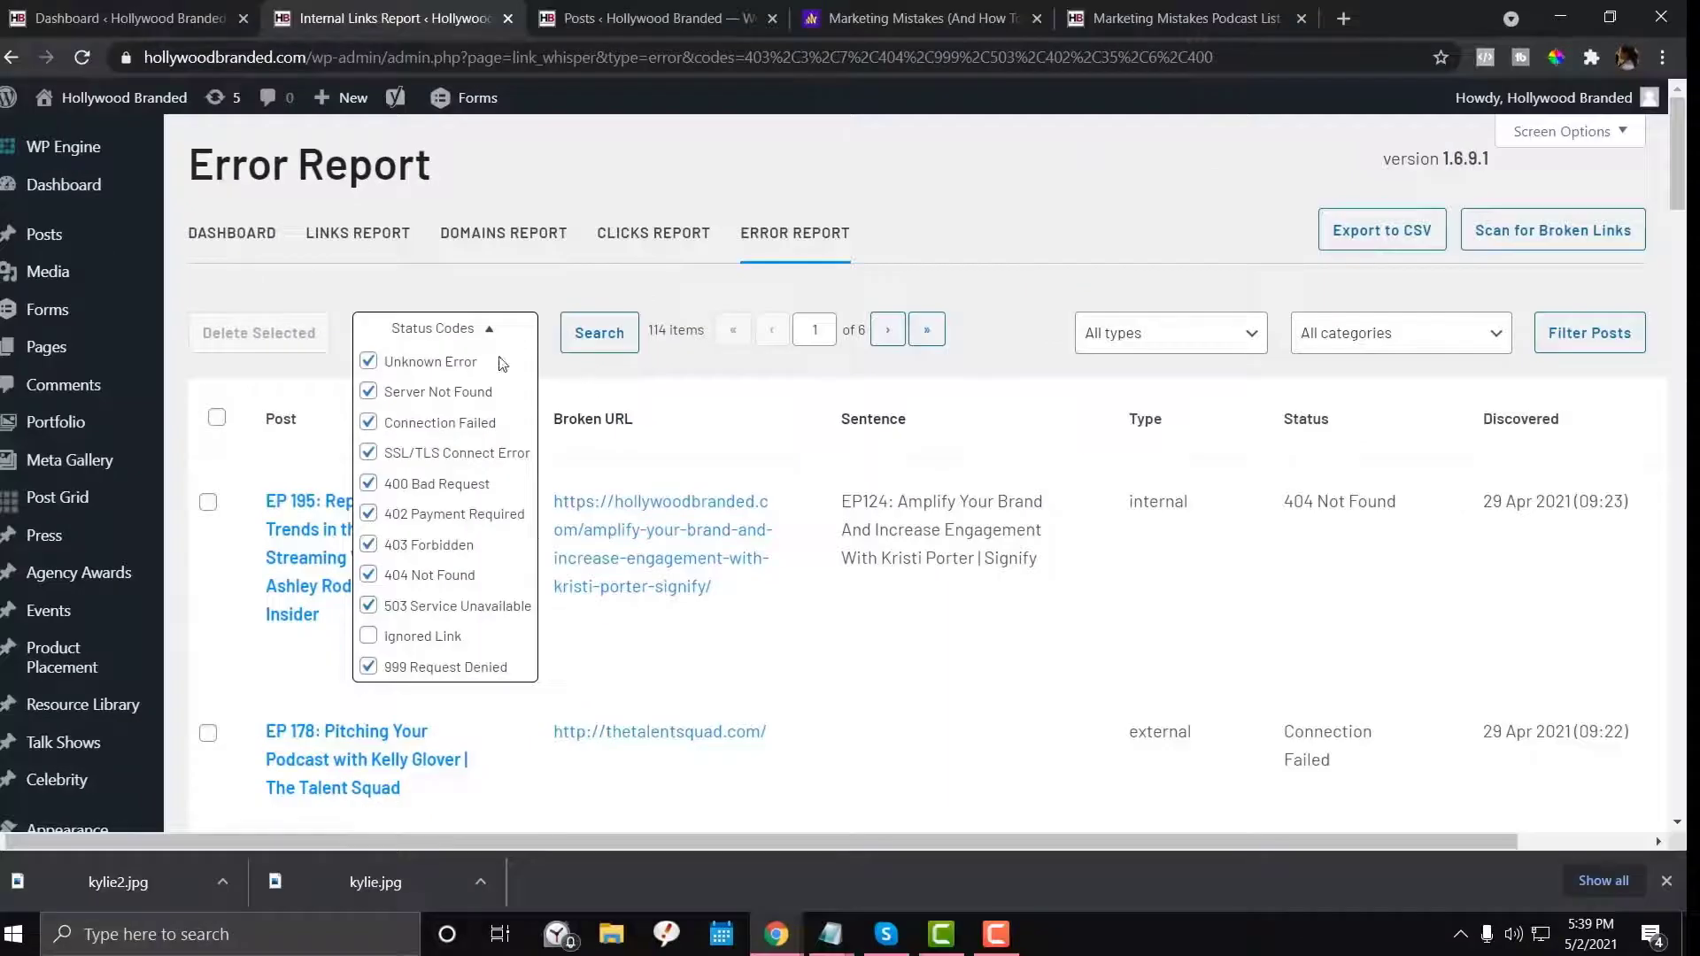
{"action": "left_click", "coordinate": [491, 337]}
{"action": "scroll", "coordinate": [527, 575], "scroll_direction": "down", "scroll_amount": 3}
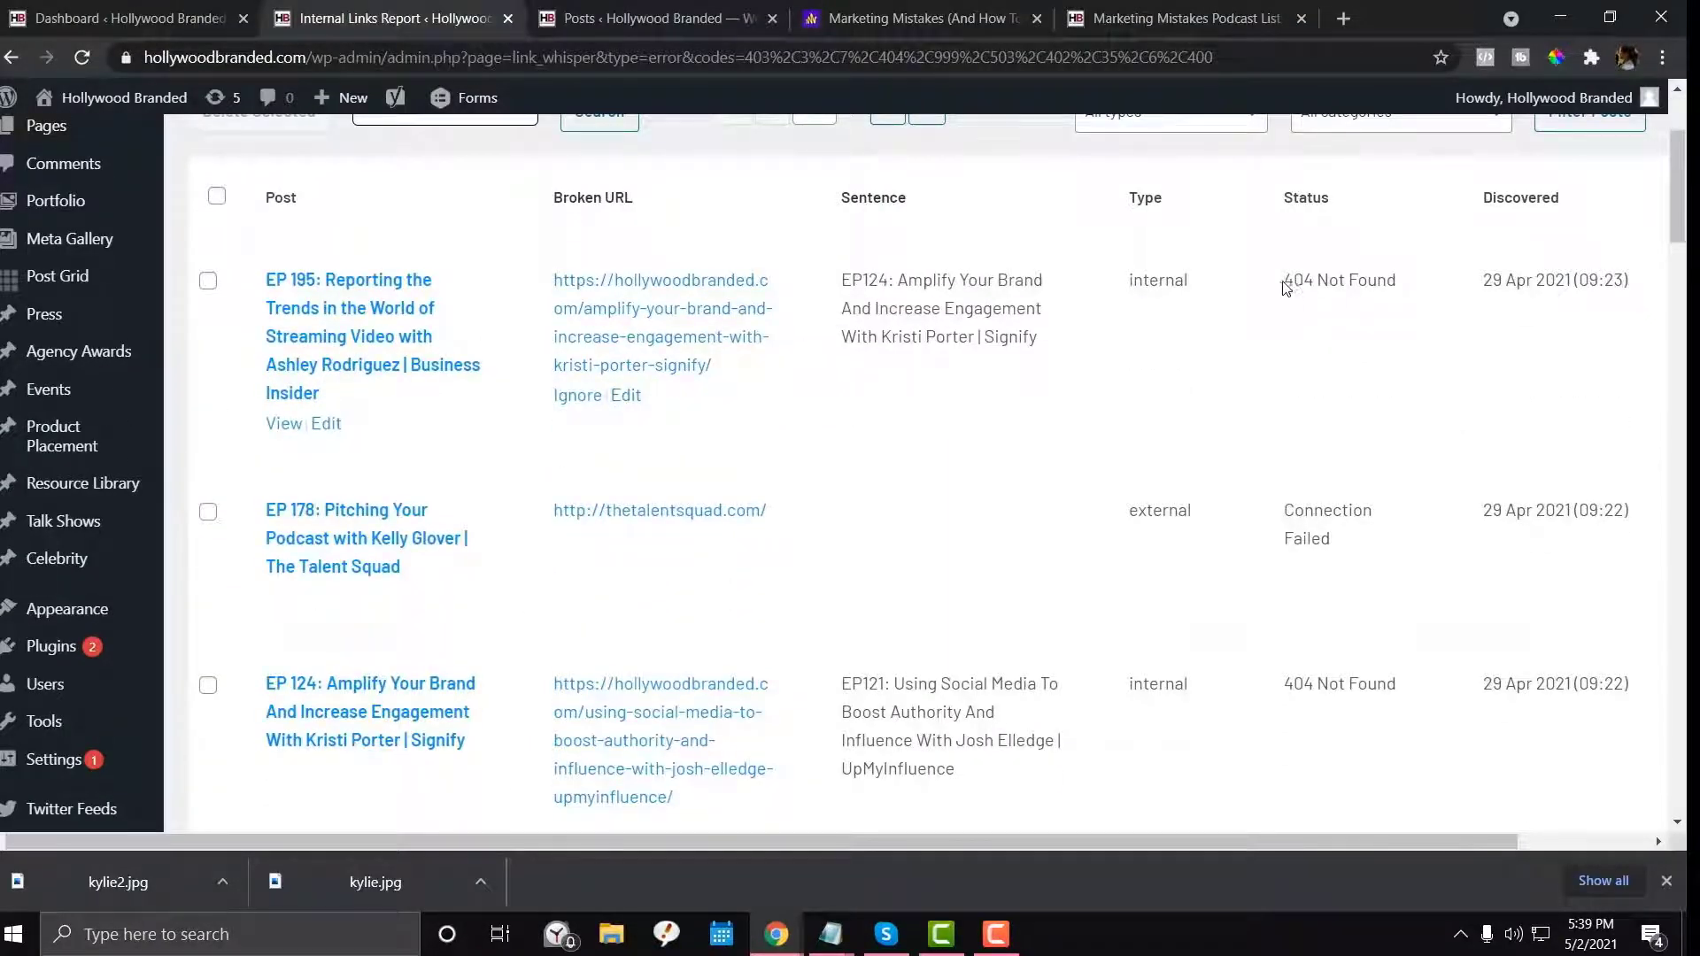
{"action": "left_click_drag", "start_coordinate": [1285, 289], "coordinate": [1408, 285]}
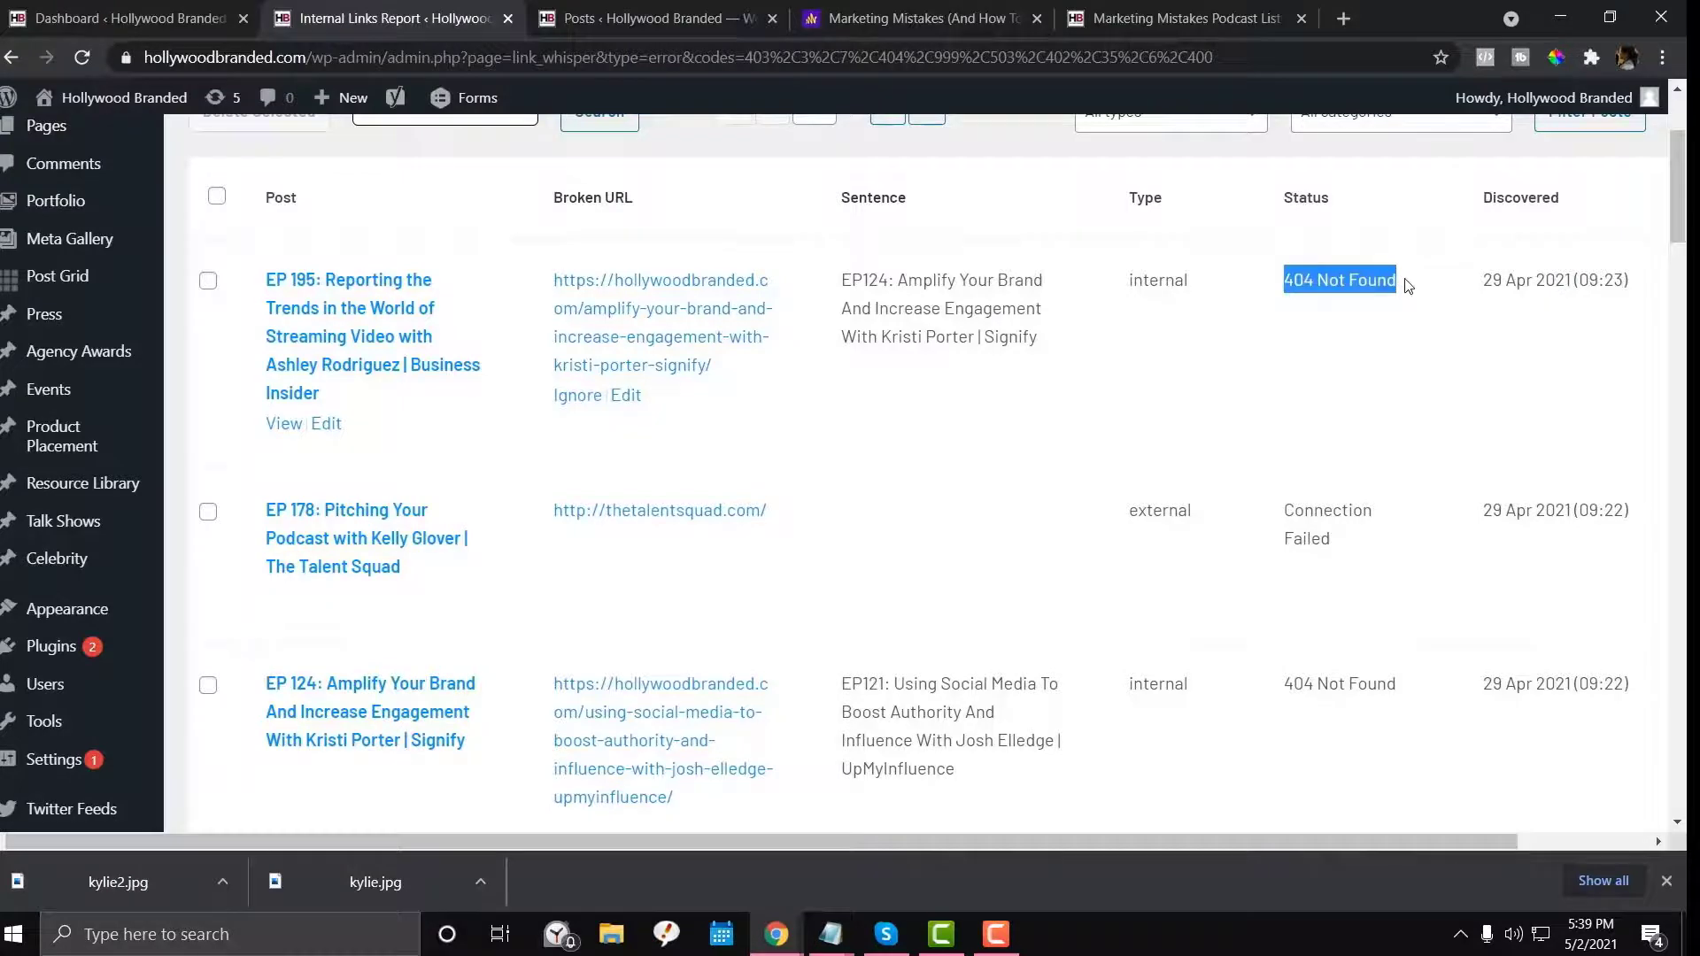
Open the EP 195 post for editing in a new tab and copy its broken URL from the error report
{"action": "right_click", "coordinate": [326, 424]}
{"action": "left_click", "coordinate": [352, 442]}
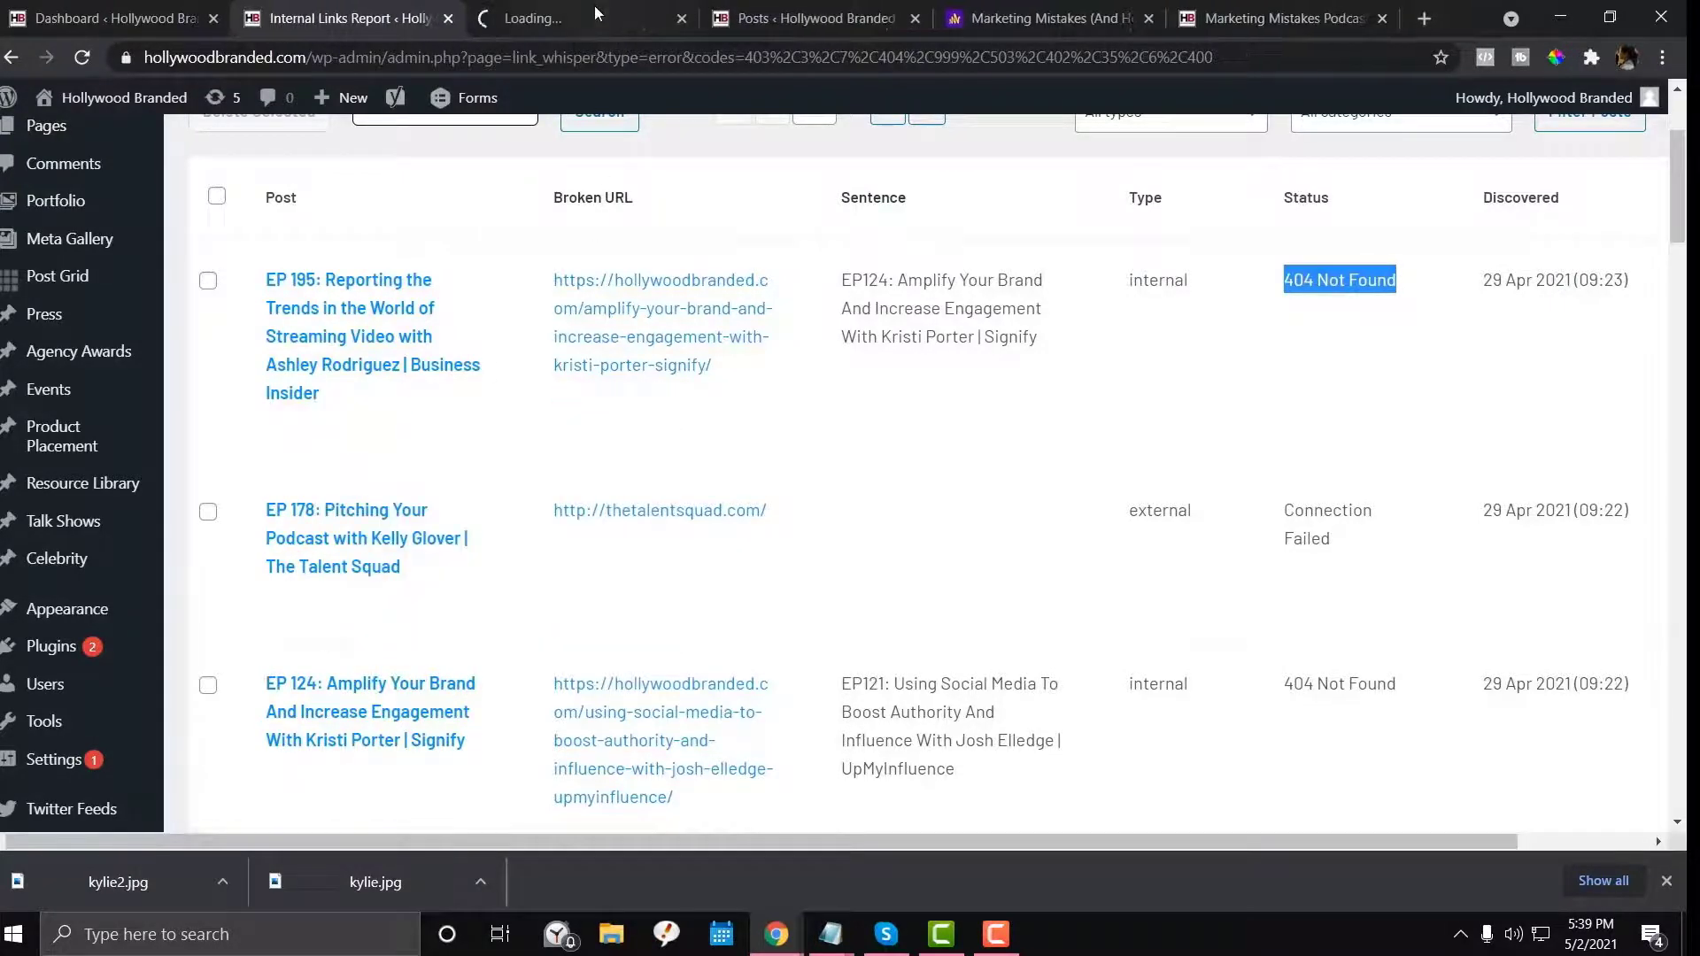
{"action": "left_click", "coordinate": [593, 3]}
{"action": "left_click", "coordinate": [350, 18]}
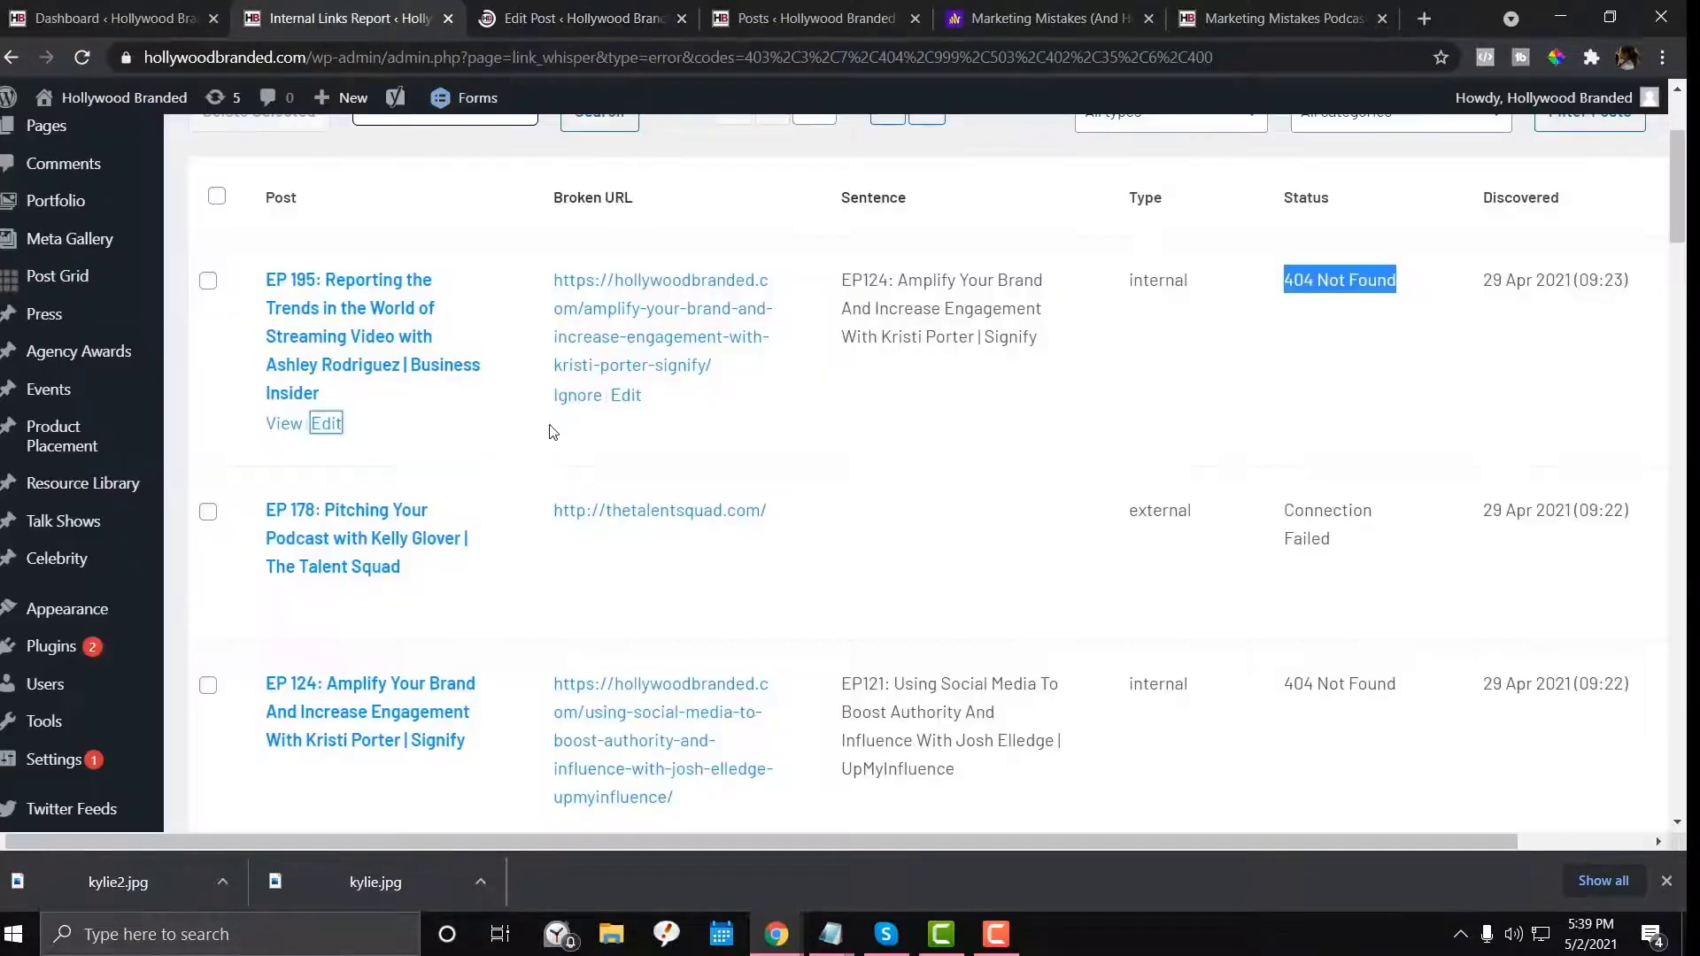
{"action": "left_click", "coordinate": [627, 397]}
{"action": "triple_click", "coordinate": [667, 281]}
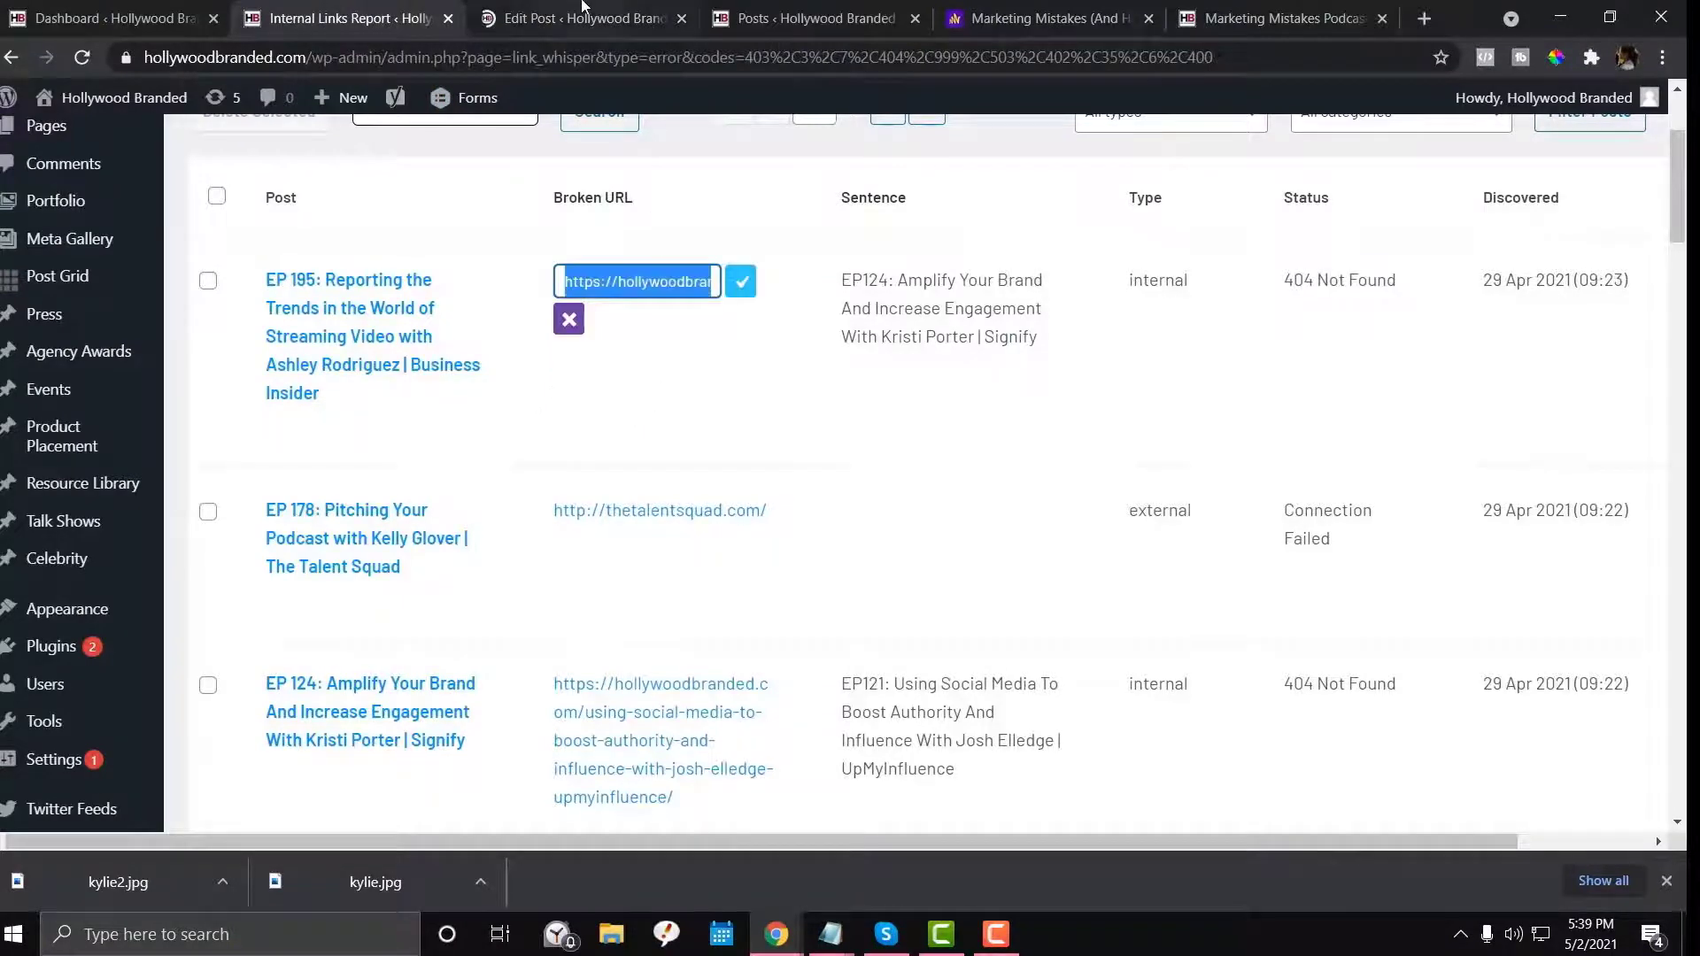
Show the EP 195 post's content as HTML text and search it for the copied broken URL
{"action": "left_click", "coordinate": [582, 9]}
{"action": "left_click", "coordinate": [1291, 401]}
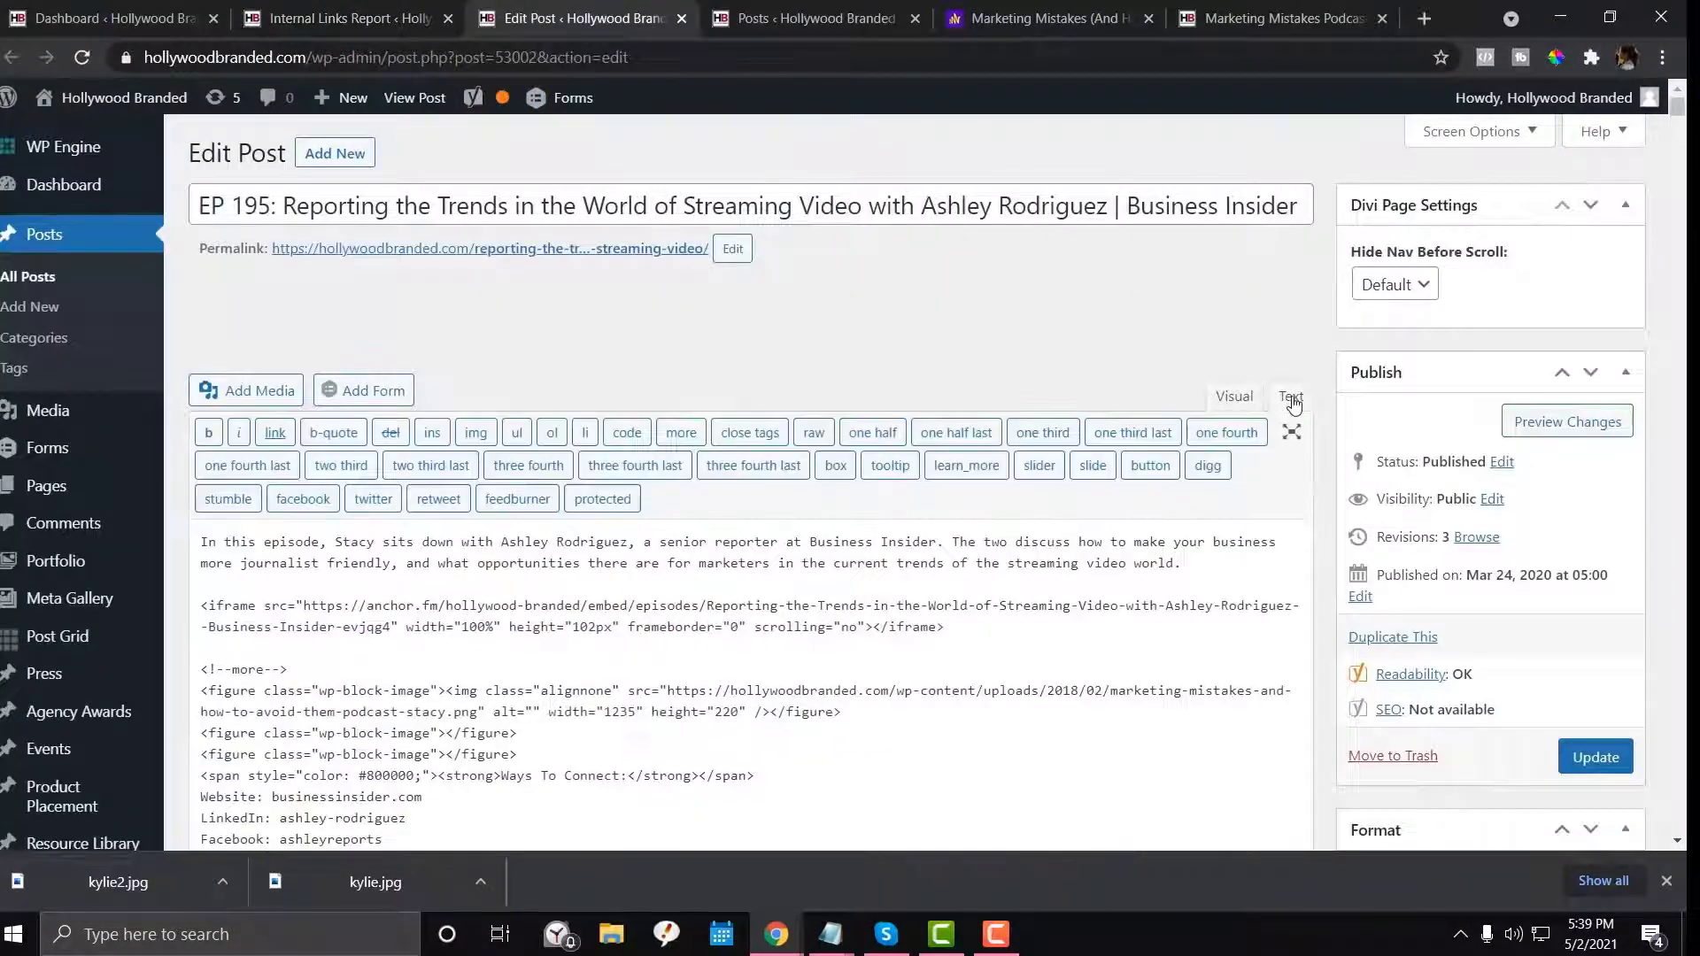
{"action": "key", "text": "ctrl+f"}
{"action": "type", "text": "https://hollywoodbranded.com/amplify-your-brand-and-increase-engagement-with-kristi-porter-signify/"}
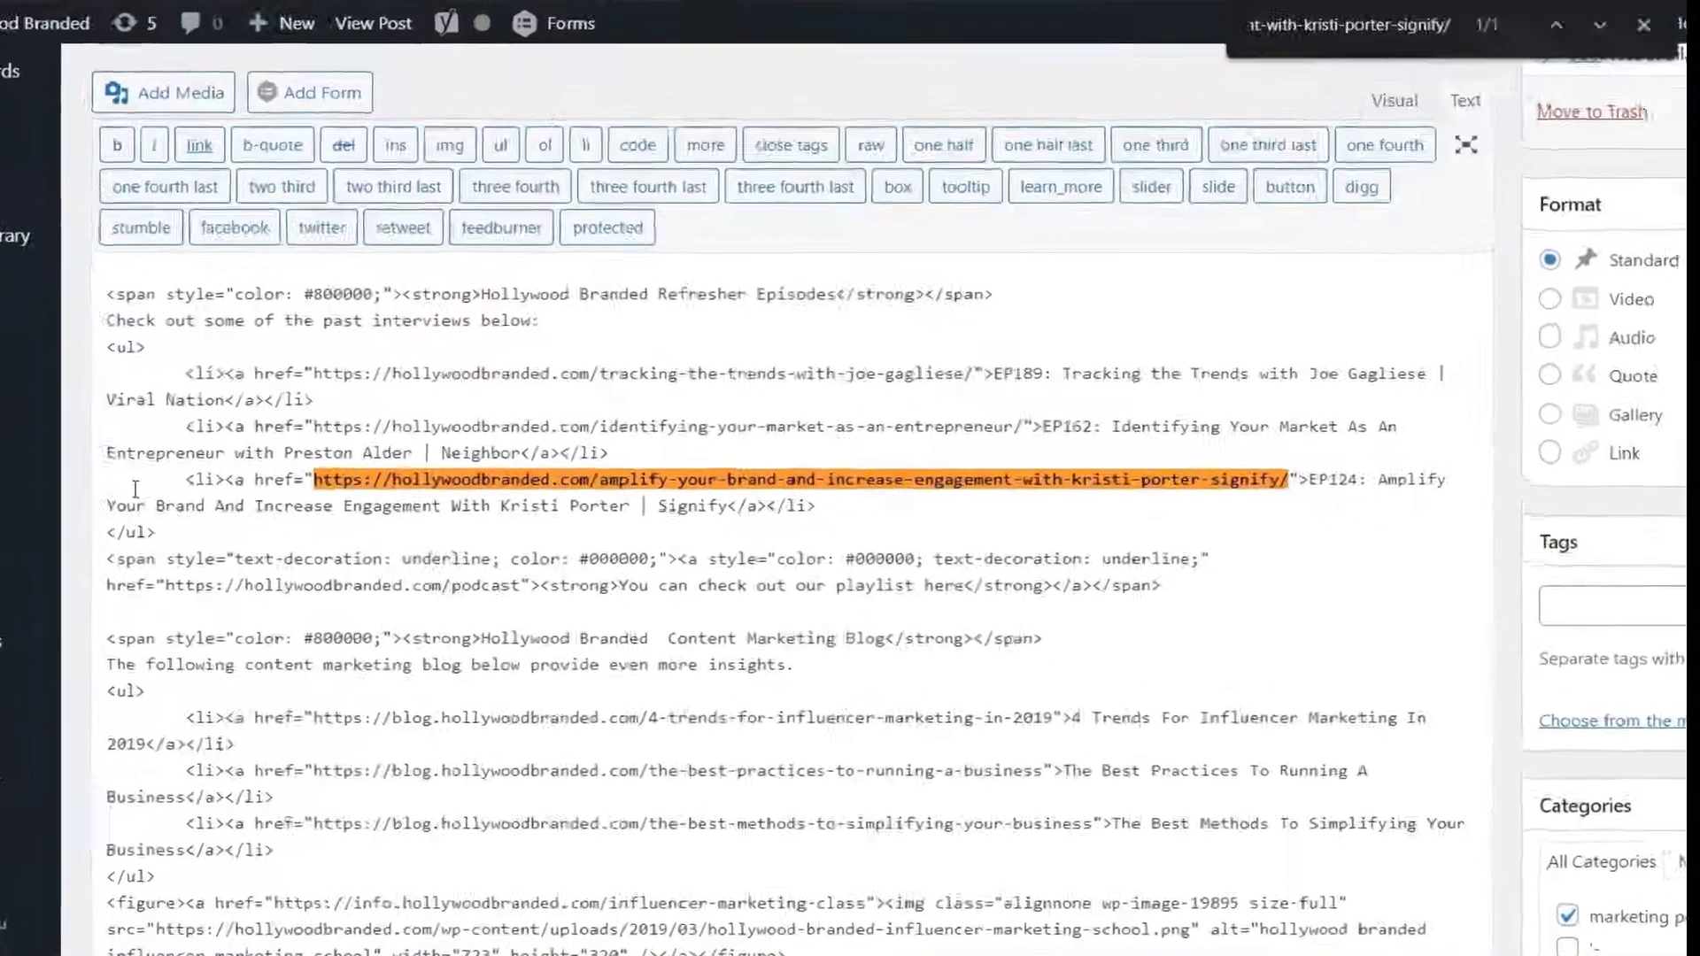
Cut the broken EP124 list item from the Hollywood Branded Refresher Episodes list and update the post in visual view
{"action": "left_click_drag", "start_coordinate": [269, 471], "coordinate": [801, 487]}
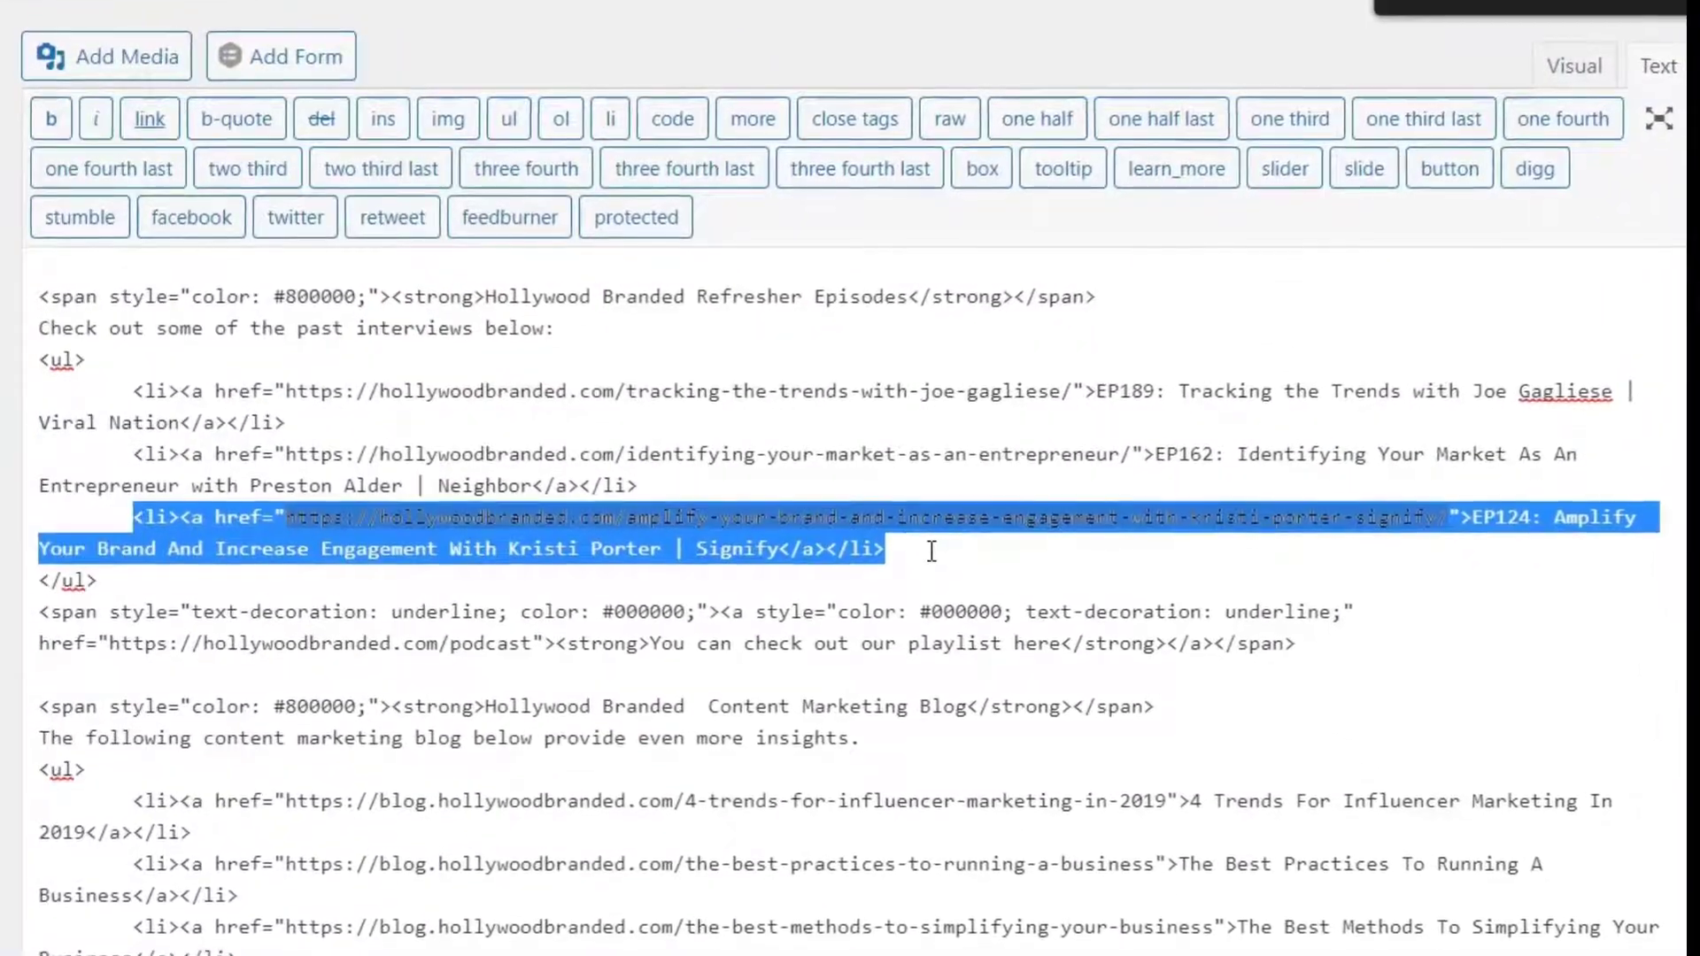
{"action": "key", "text": "Delete"}
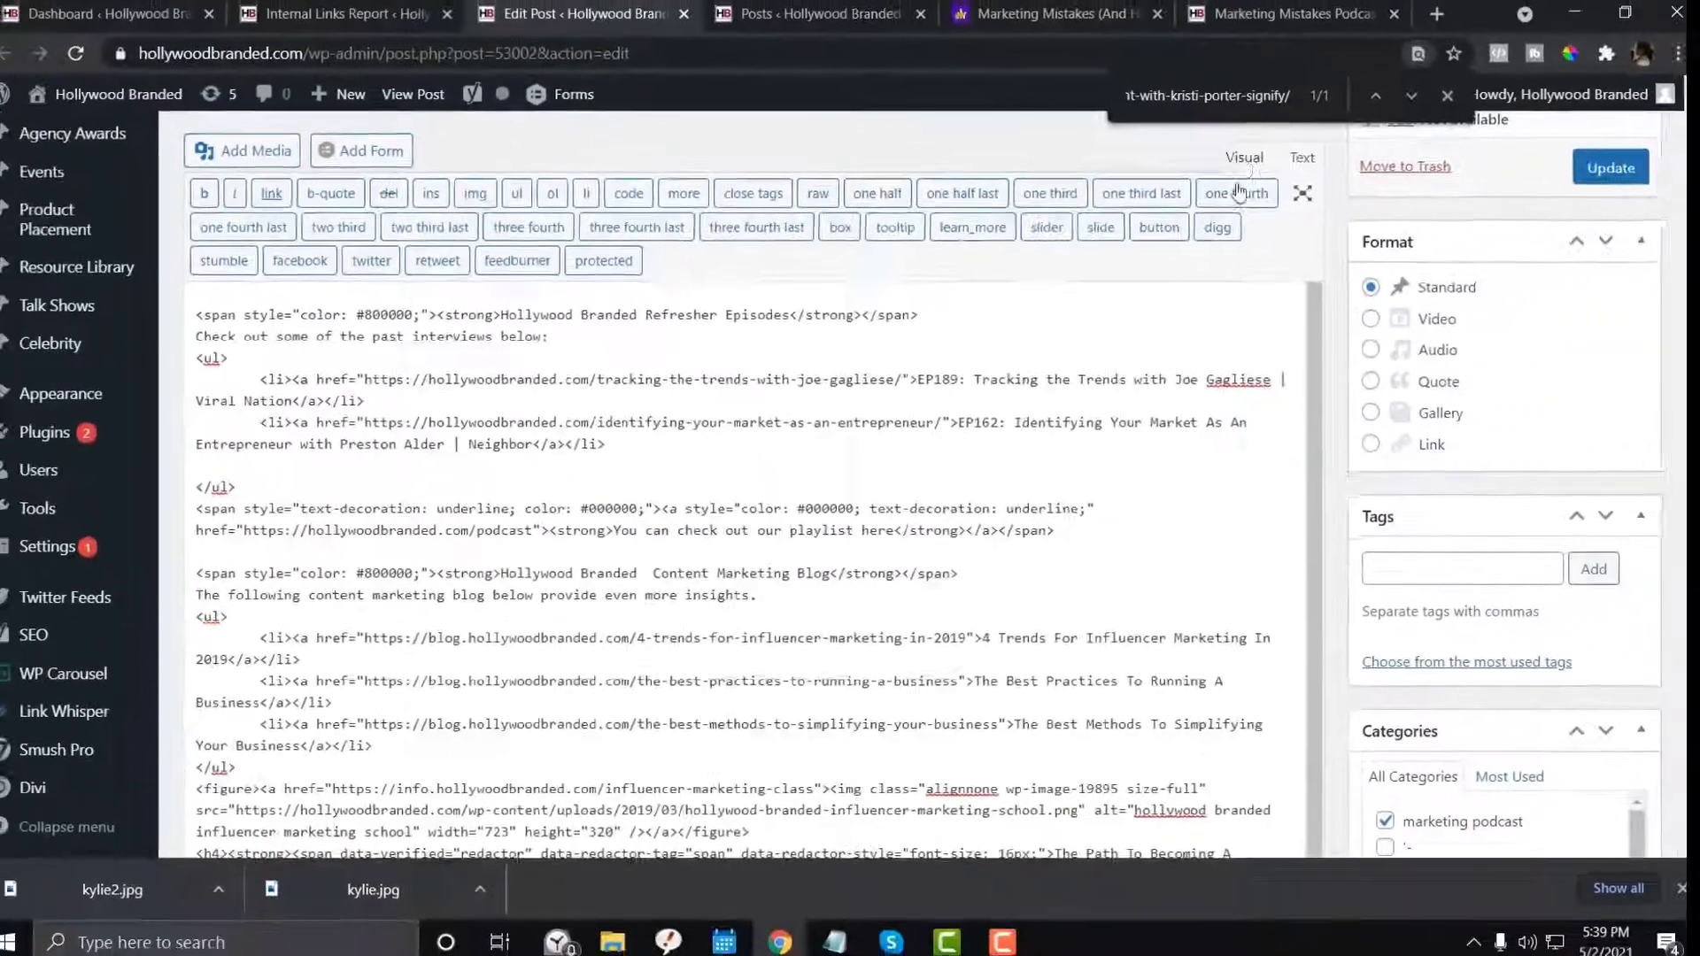
{"action": "left_click", "coordinate": [1245, 157]}
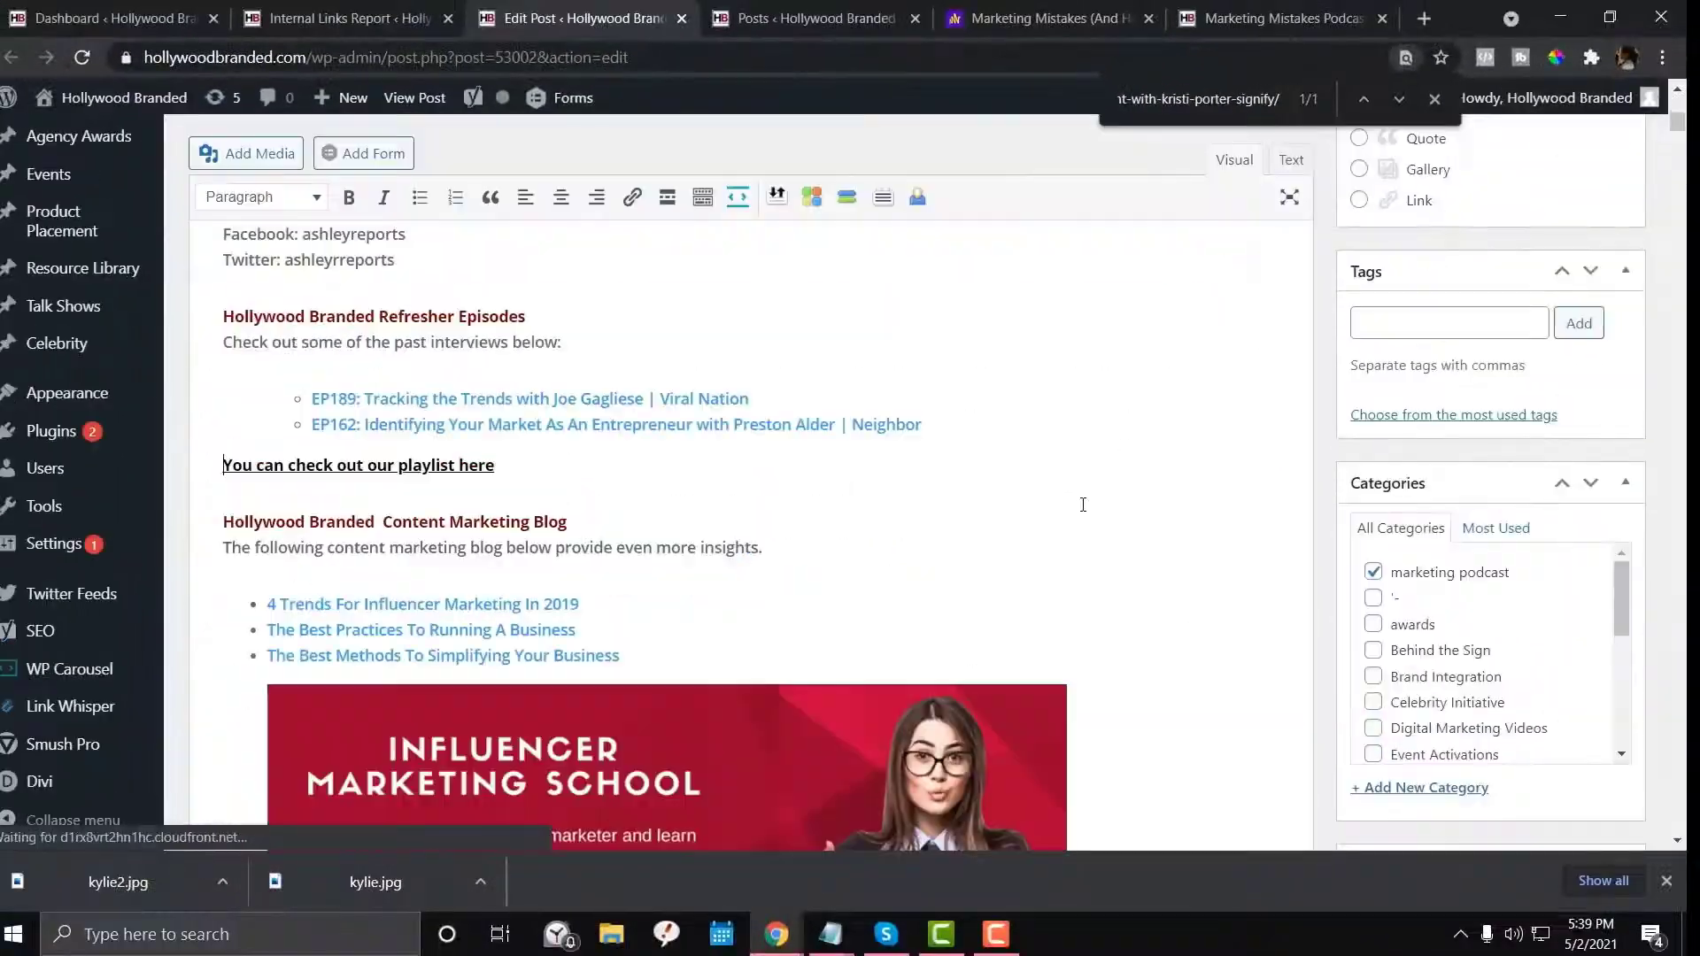
{"action": "scroll", "coordinate": [1603, 315], "scroll_direction": "up", "scroll_amount": 3}
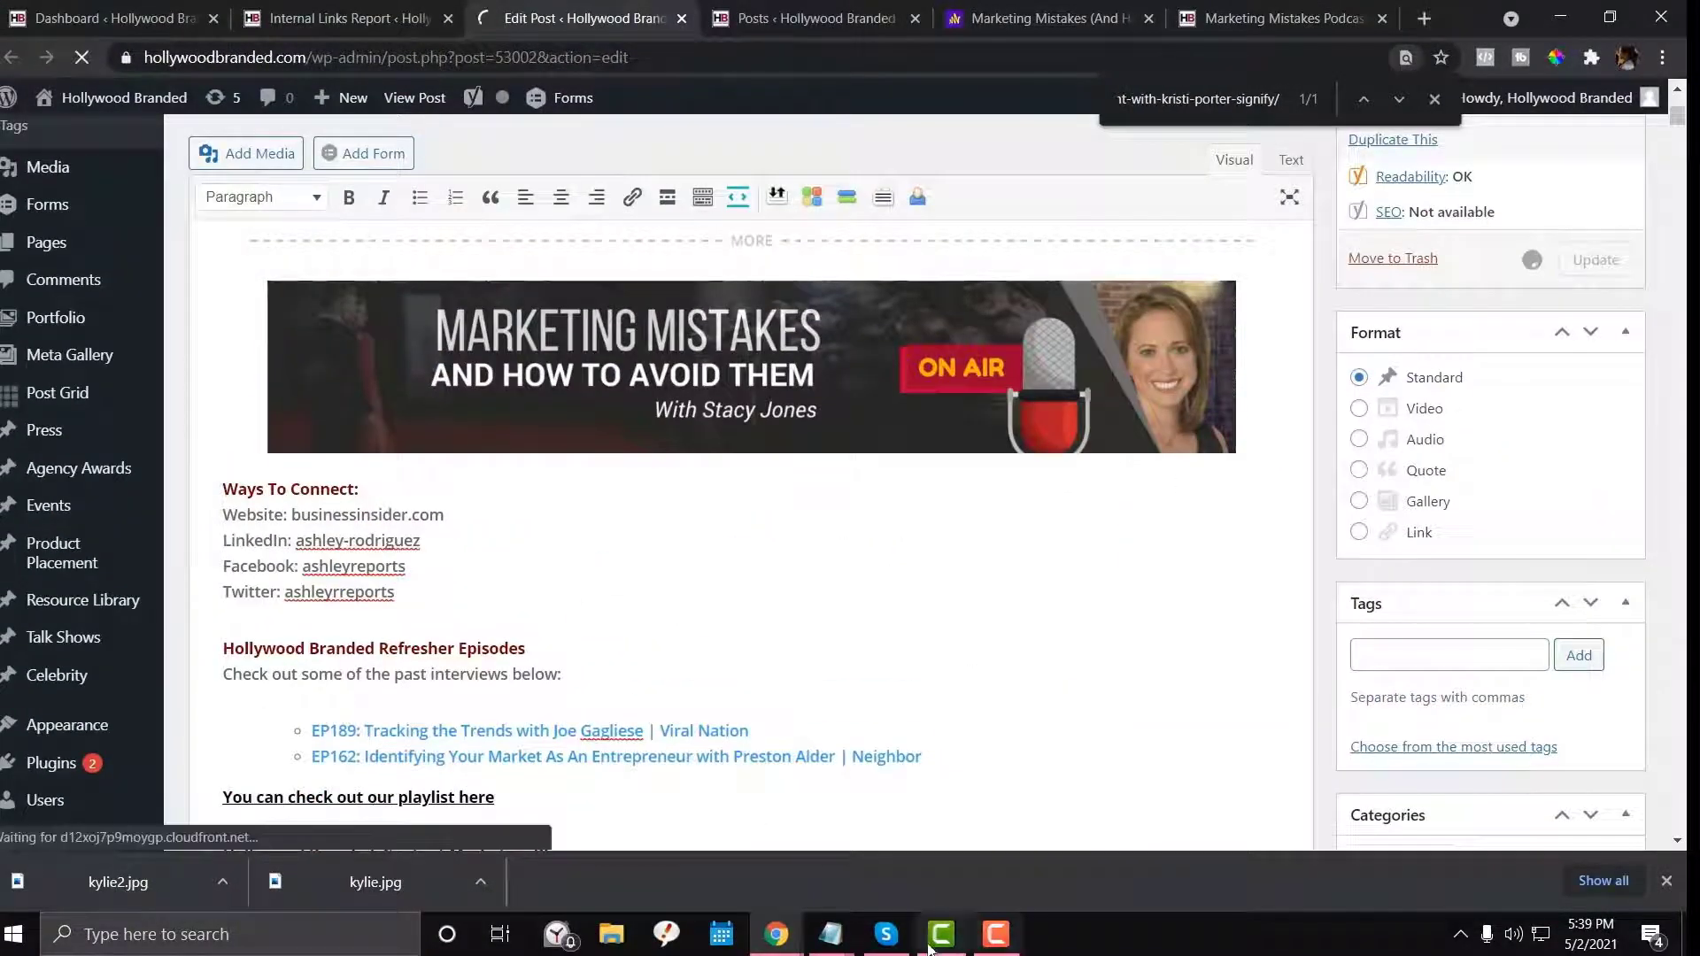
Paste the removed EP124 list item into Notepad and cancel the open EP 195 URL edit in the error report
{"action": "left_click", "coordinate": [830, 934]}
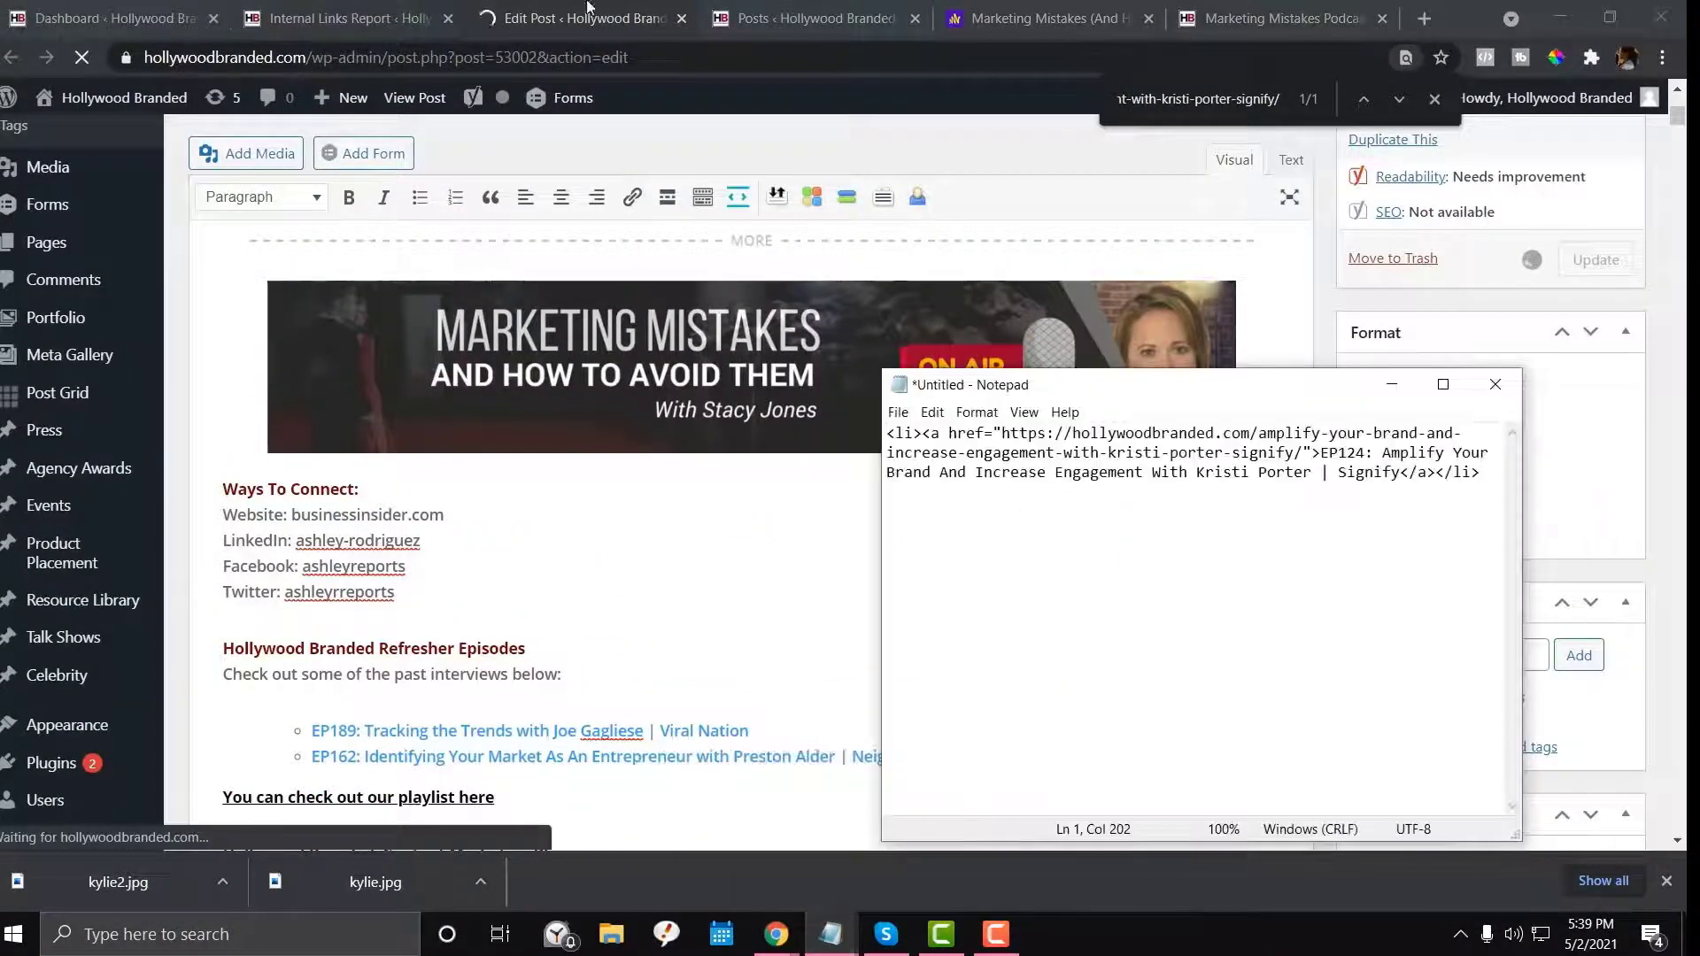
{"action": "left_click", "coordinate": [1392, 384]}
{"action": "key", "text": "ctrl+shift+Tab"}
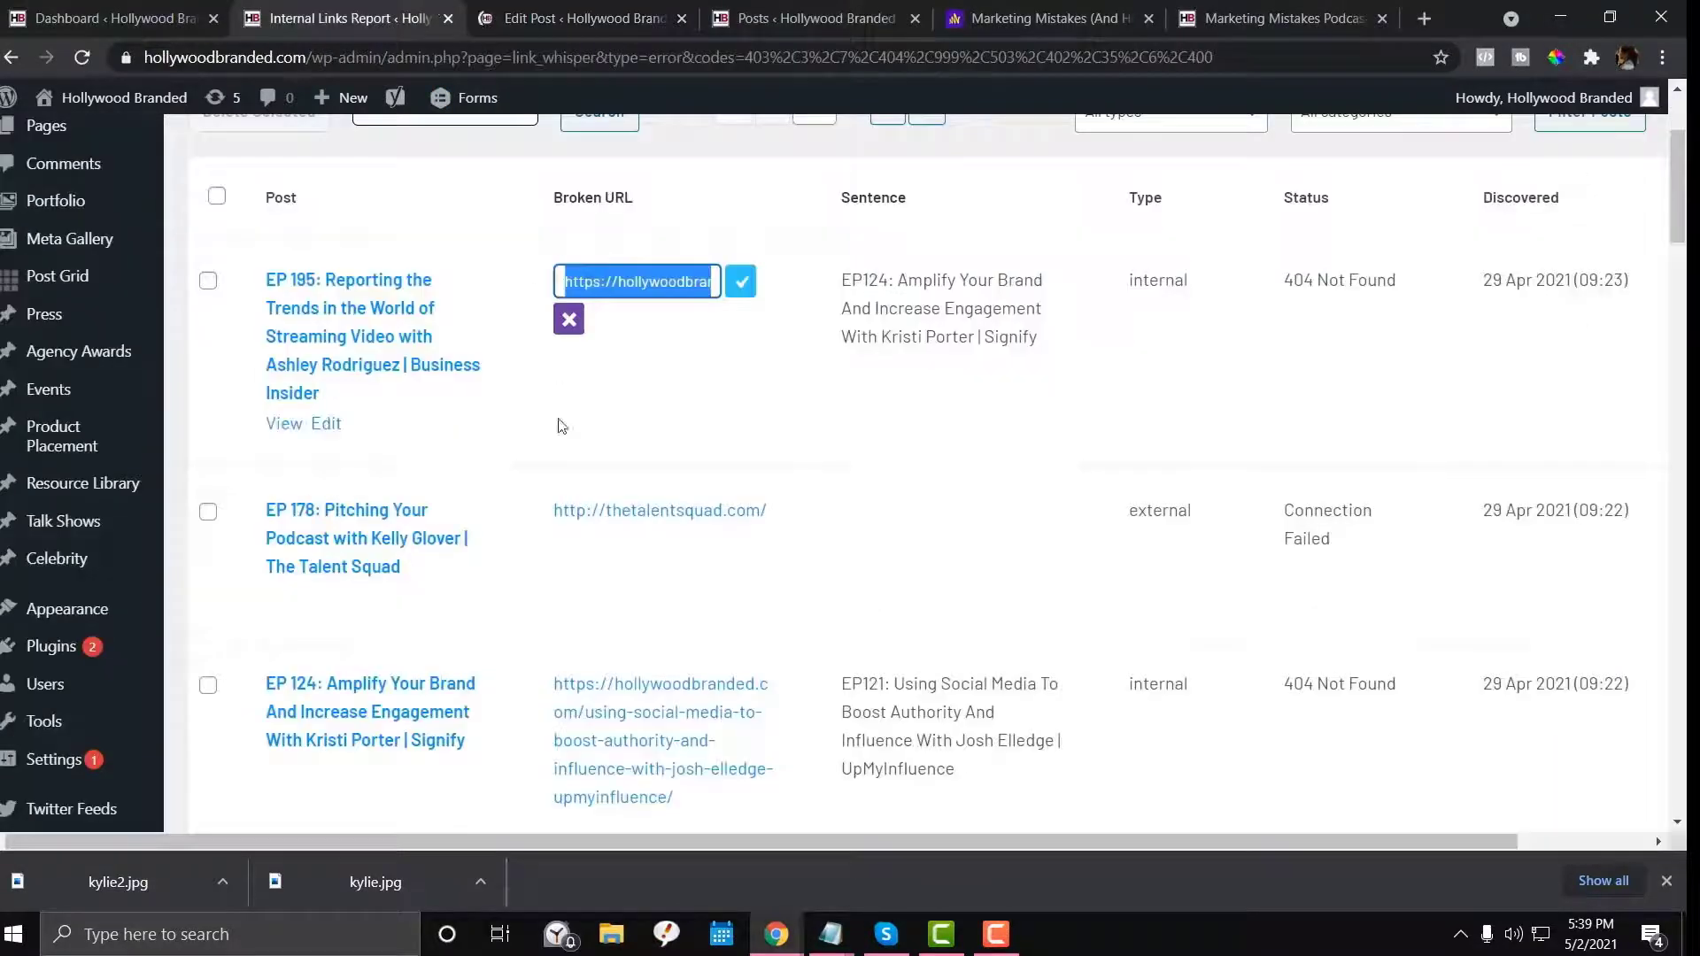
{"action": "left_click", "coordinate": [569, 321]}
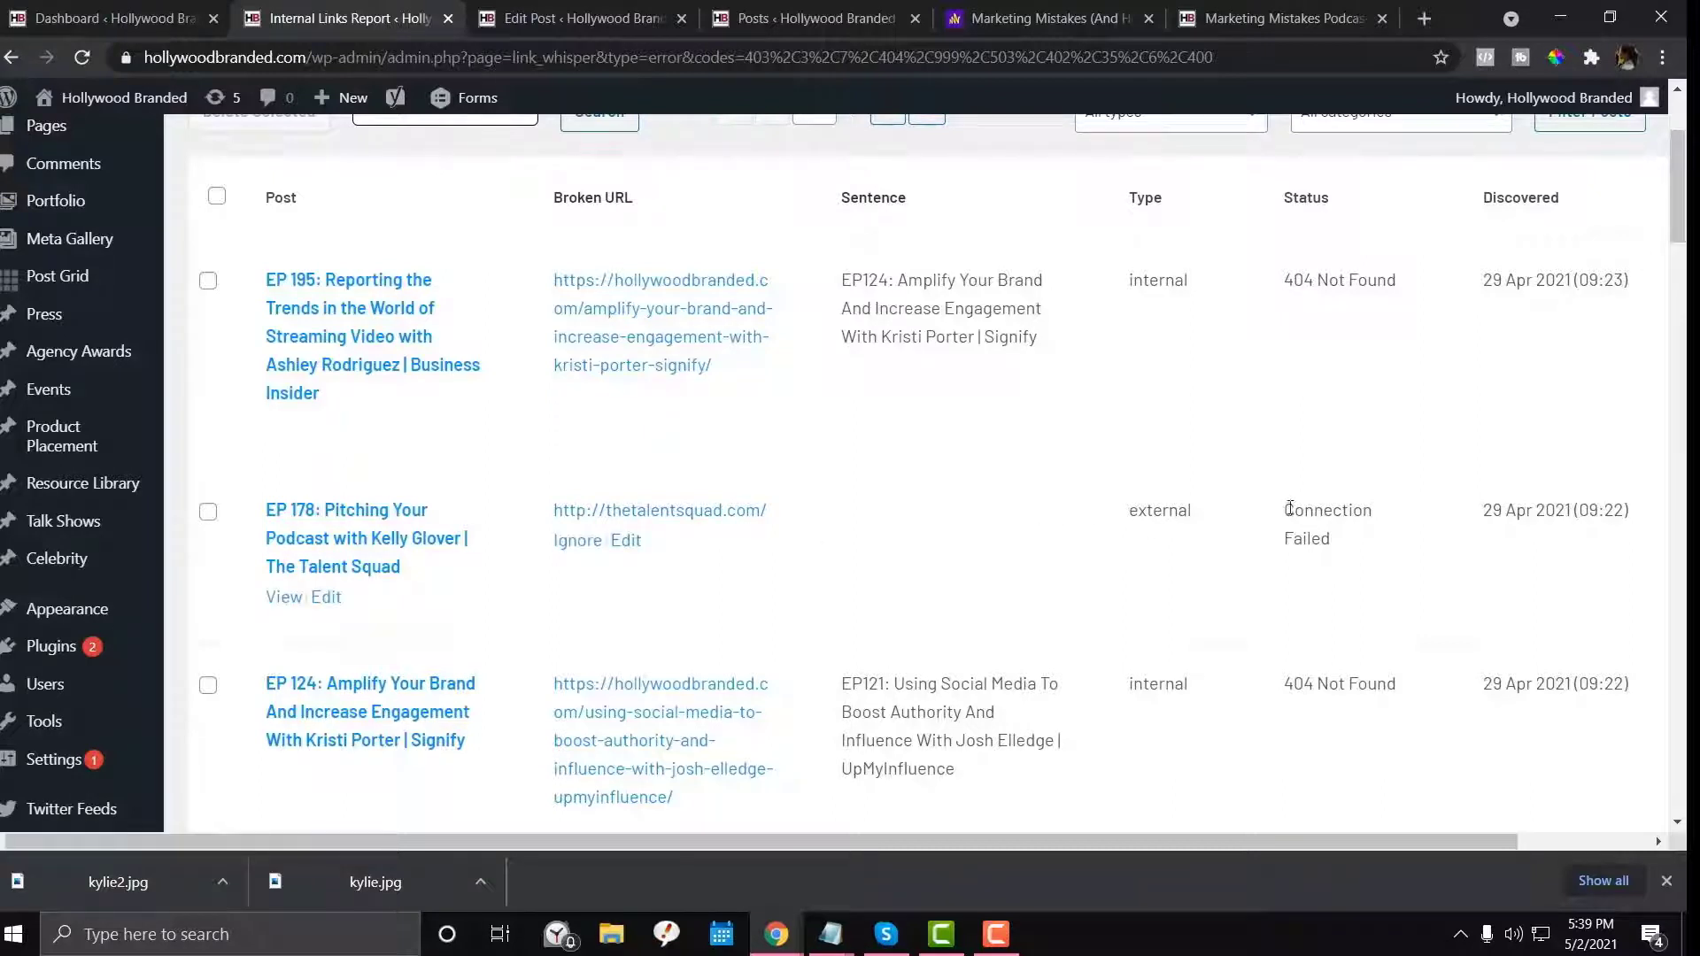
Highlight the Connection Failed status of the EP 178 entry and open that post for editing in a new tab
{"action": "left_click_drag", "start_coordinate": [1290, 508], "coordinate": [1365, 559]}
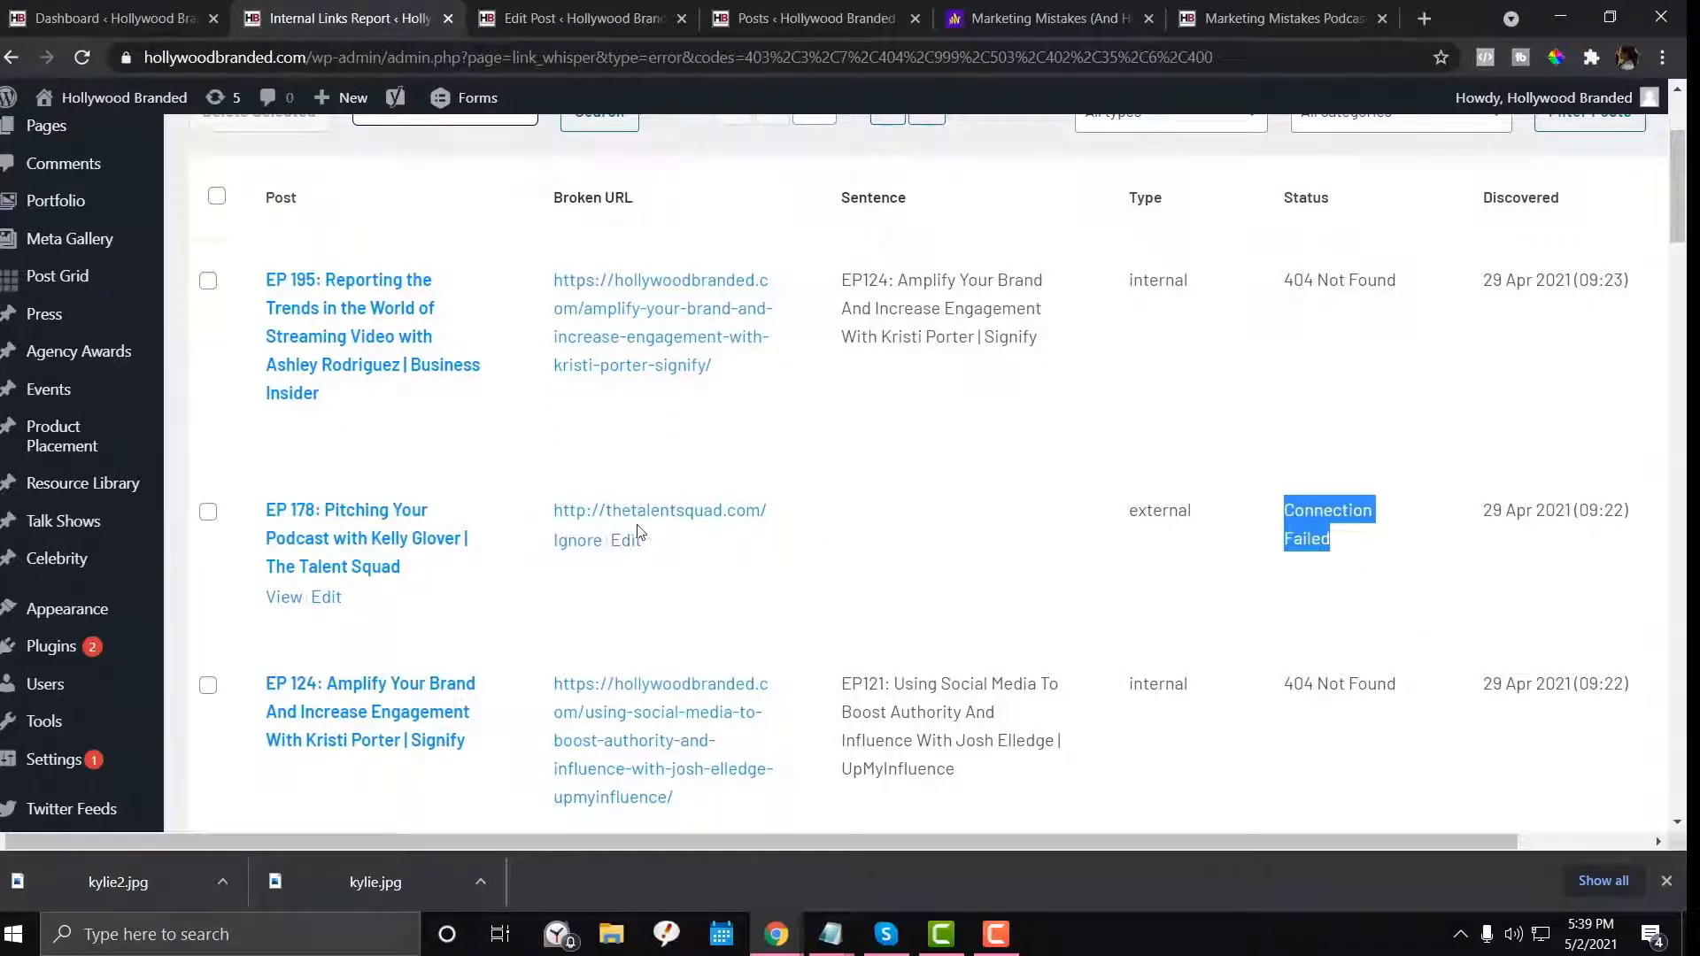
{"action": "right_click", "coordinate": [322, 595]}
{"action": "left_click", "coordinate": [347, 606]}
{"action": "left_click", "coordinate": [730, 12]}
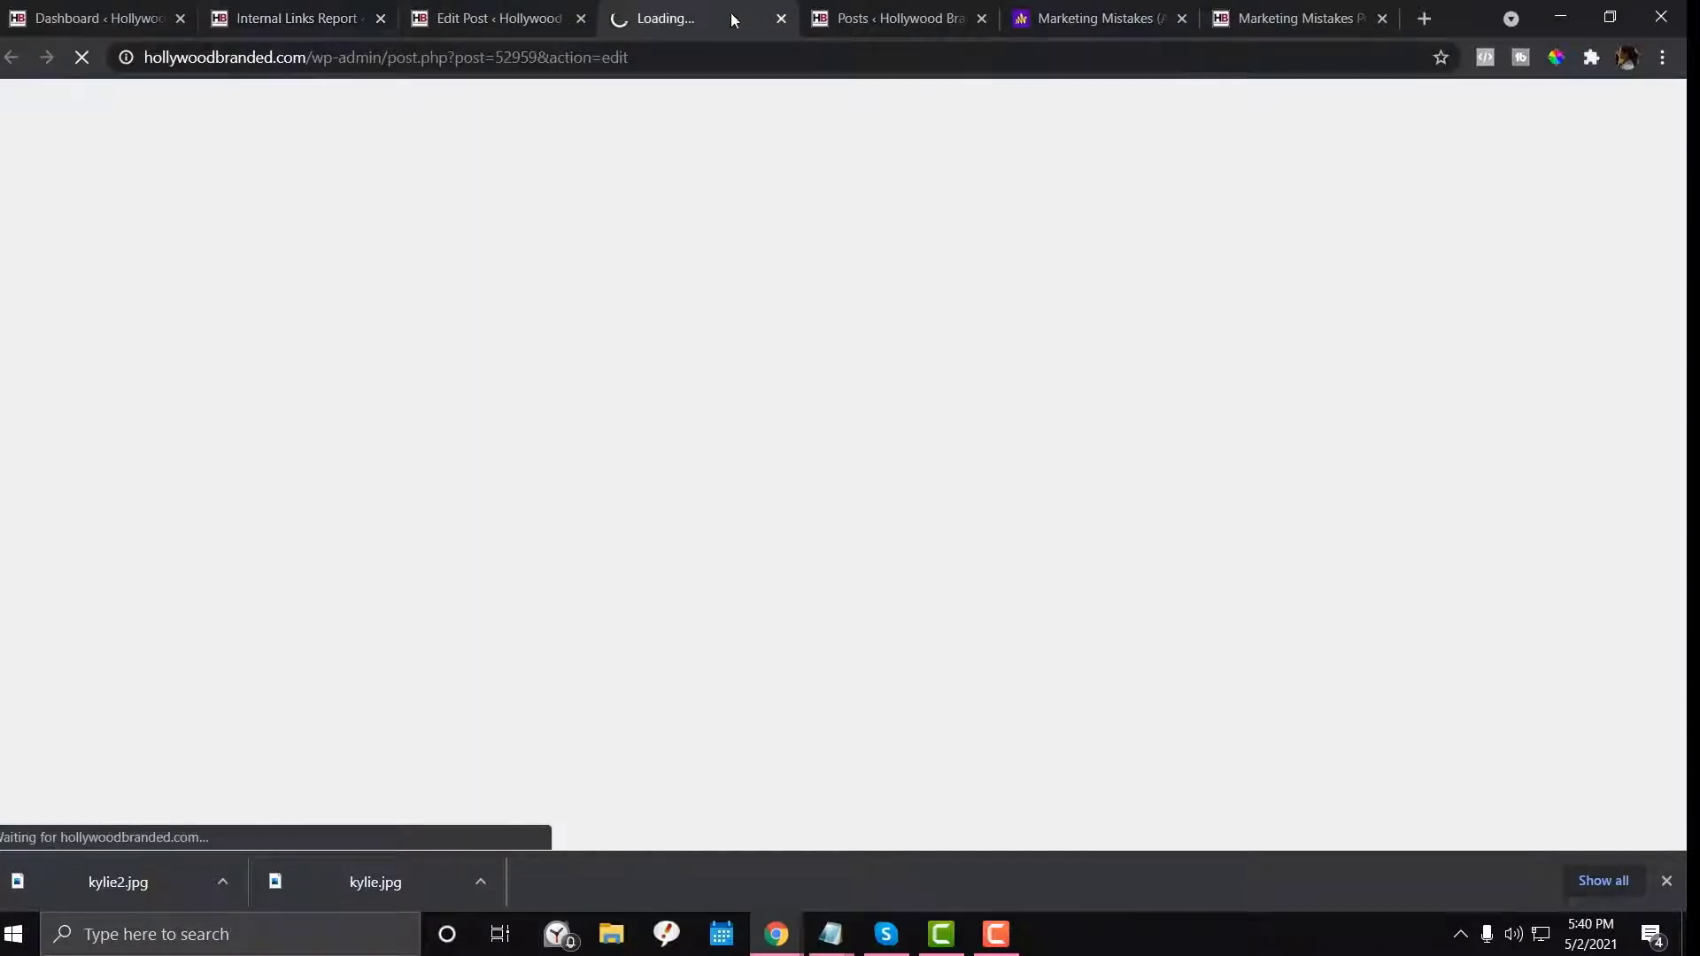
{"action": "left_click", "coordinate": [328, 16]}
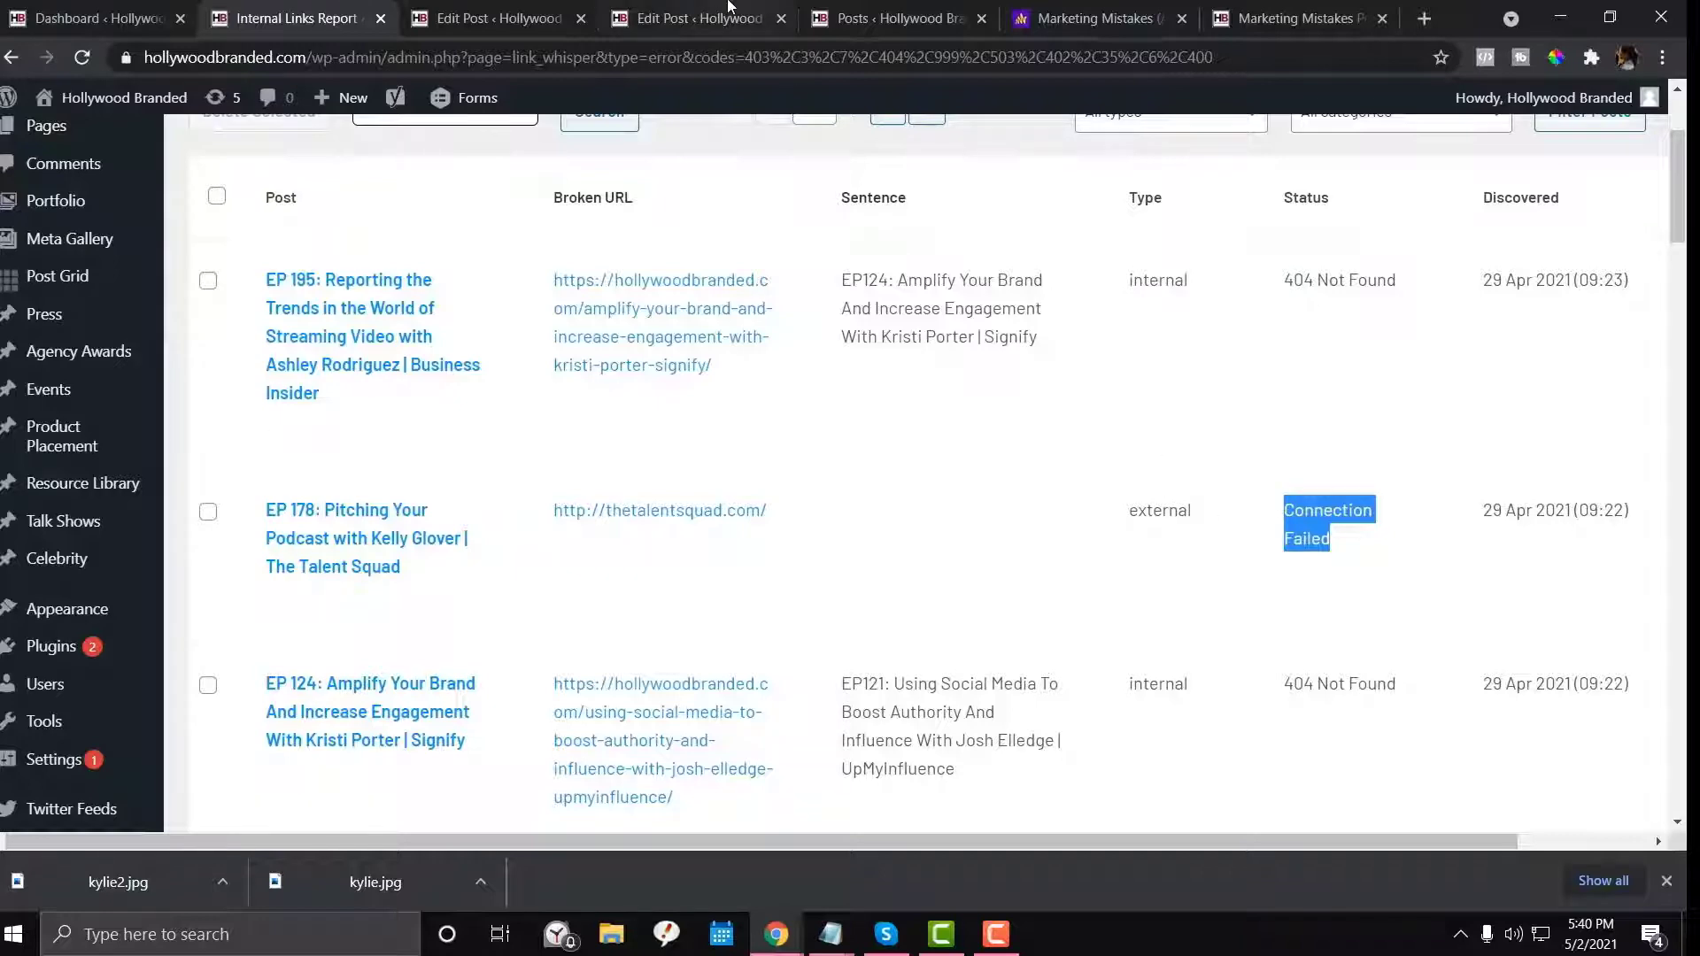
Locate the Ways To Connect section with The Talent Squad website entry in the EP 178 post editor
{"action": "left_click", "coordinate": [700, 18]}
{"action": "scroll", "coordinate": [688, 415], "scroll_direction": "down", "scroll_amount": 5}
{"action": "scroll", "coordinate": [508, 531], "scroll_direction": "down", "scroll_amount": 3}
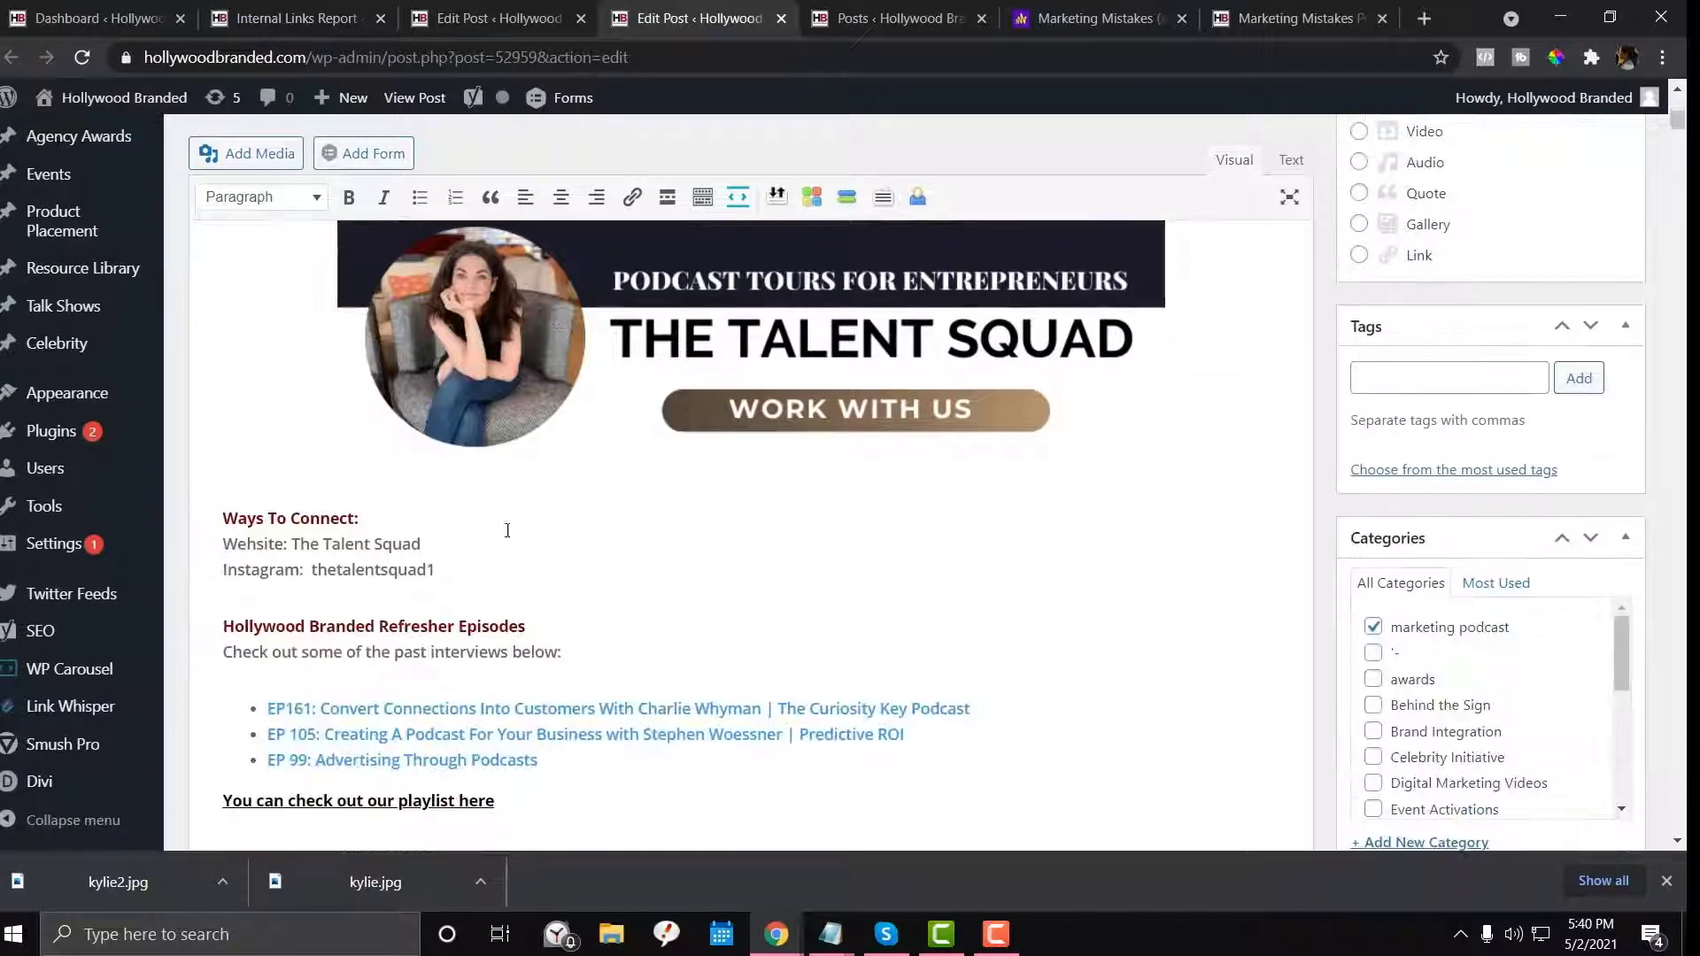
{"action": "scroll", "coordinate": [466, 577], "scroll_direction": "down", "scroll_amount": 4}
{"action": "scroll", "coordinate": [620, 531], "scroll_direction": "up", "scroll_amount": 11}
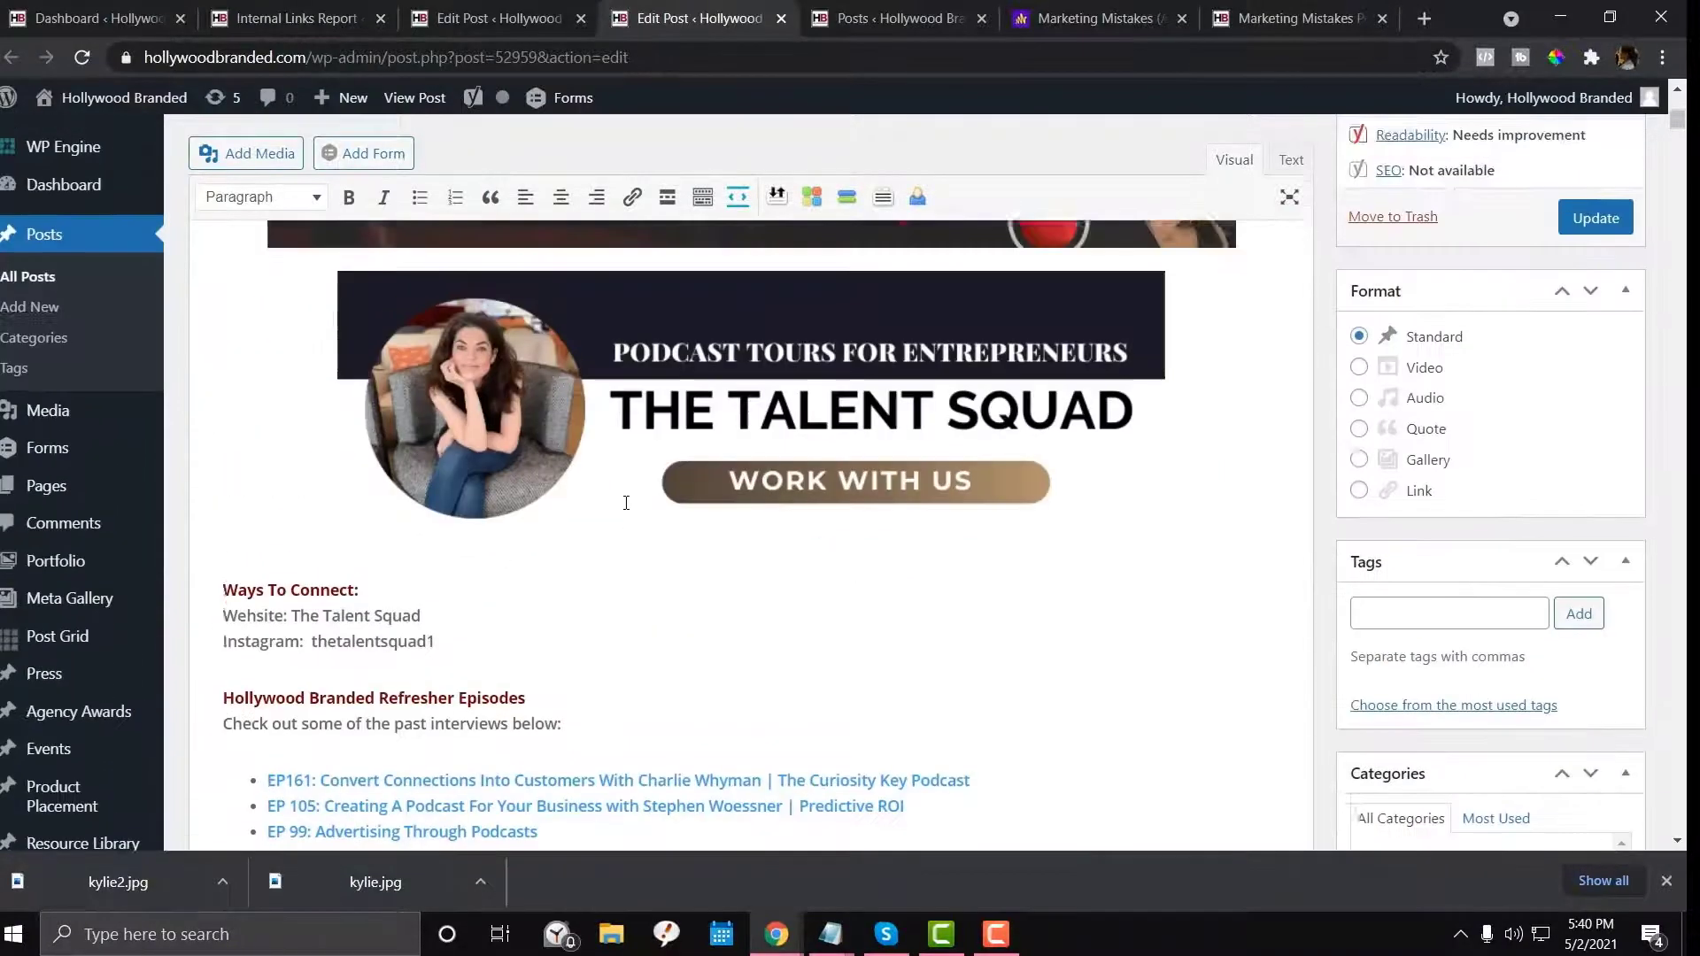
{"action": "left_click", "coordinate": [789, 499]}
{"action": "left_click", "coordinate": [802, 277]}
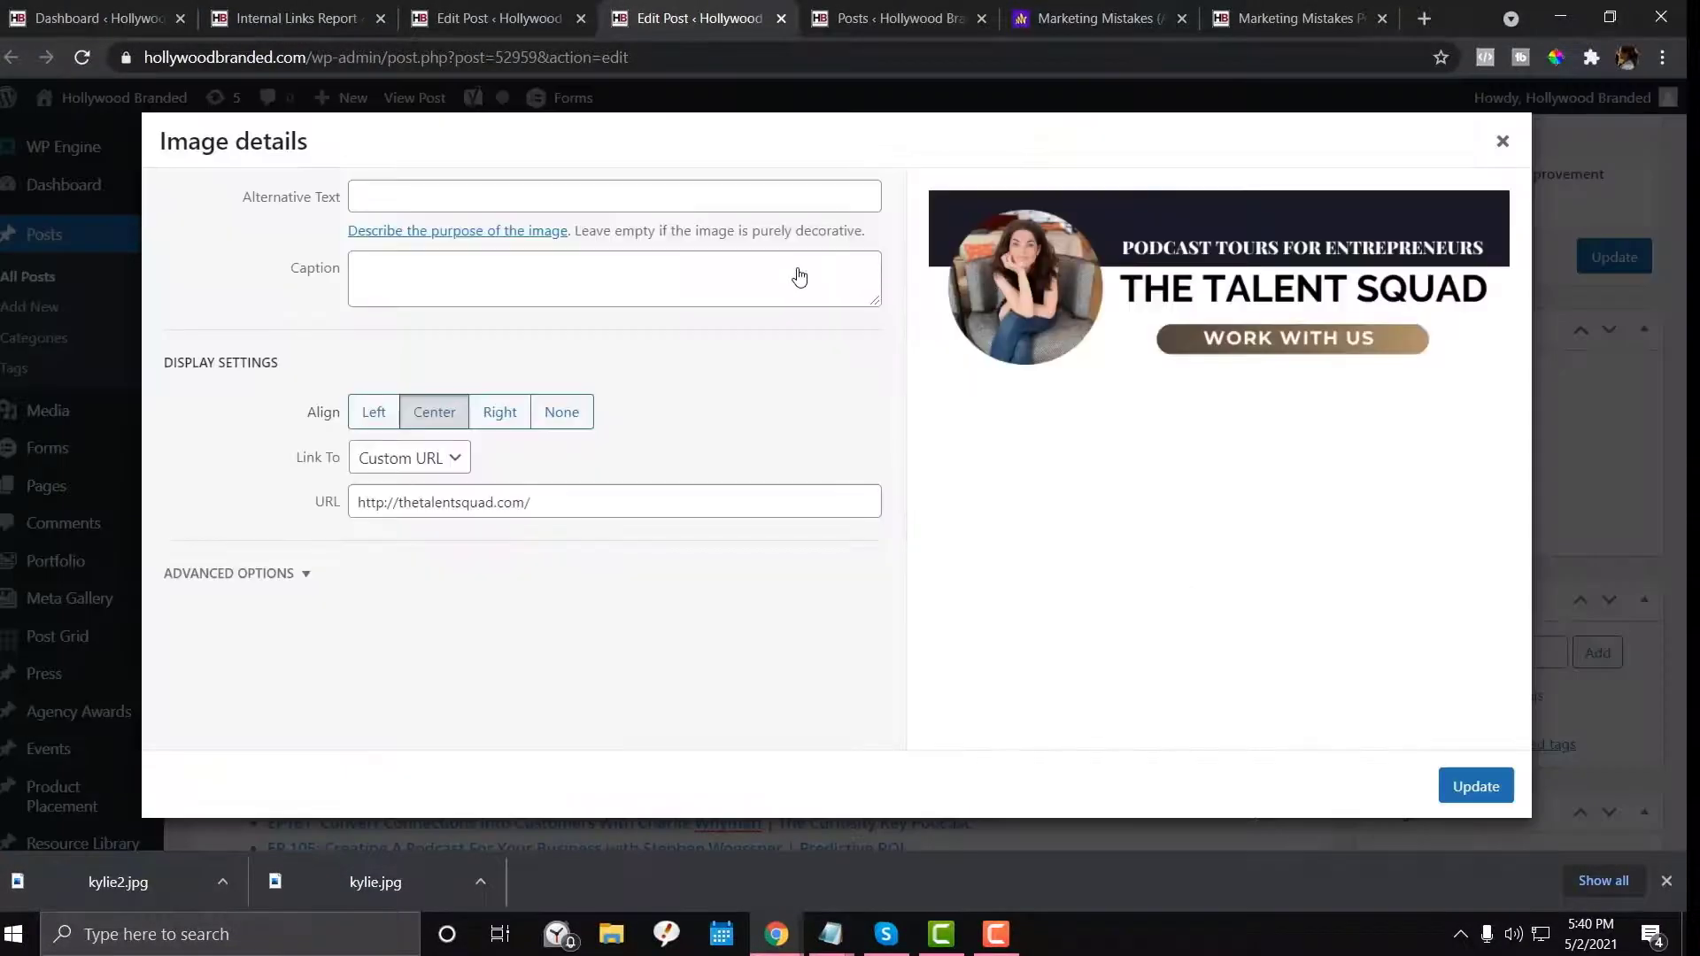
{"action": "left_click", "coordinate": [1475, 786]}
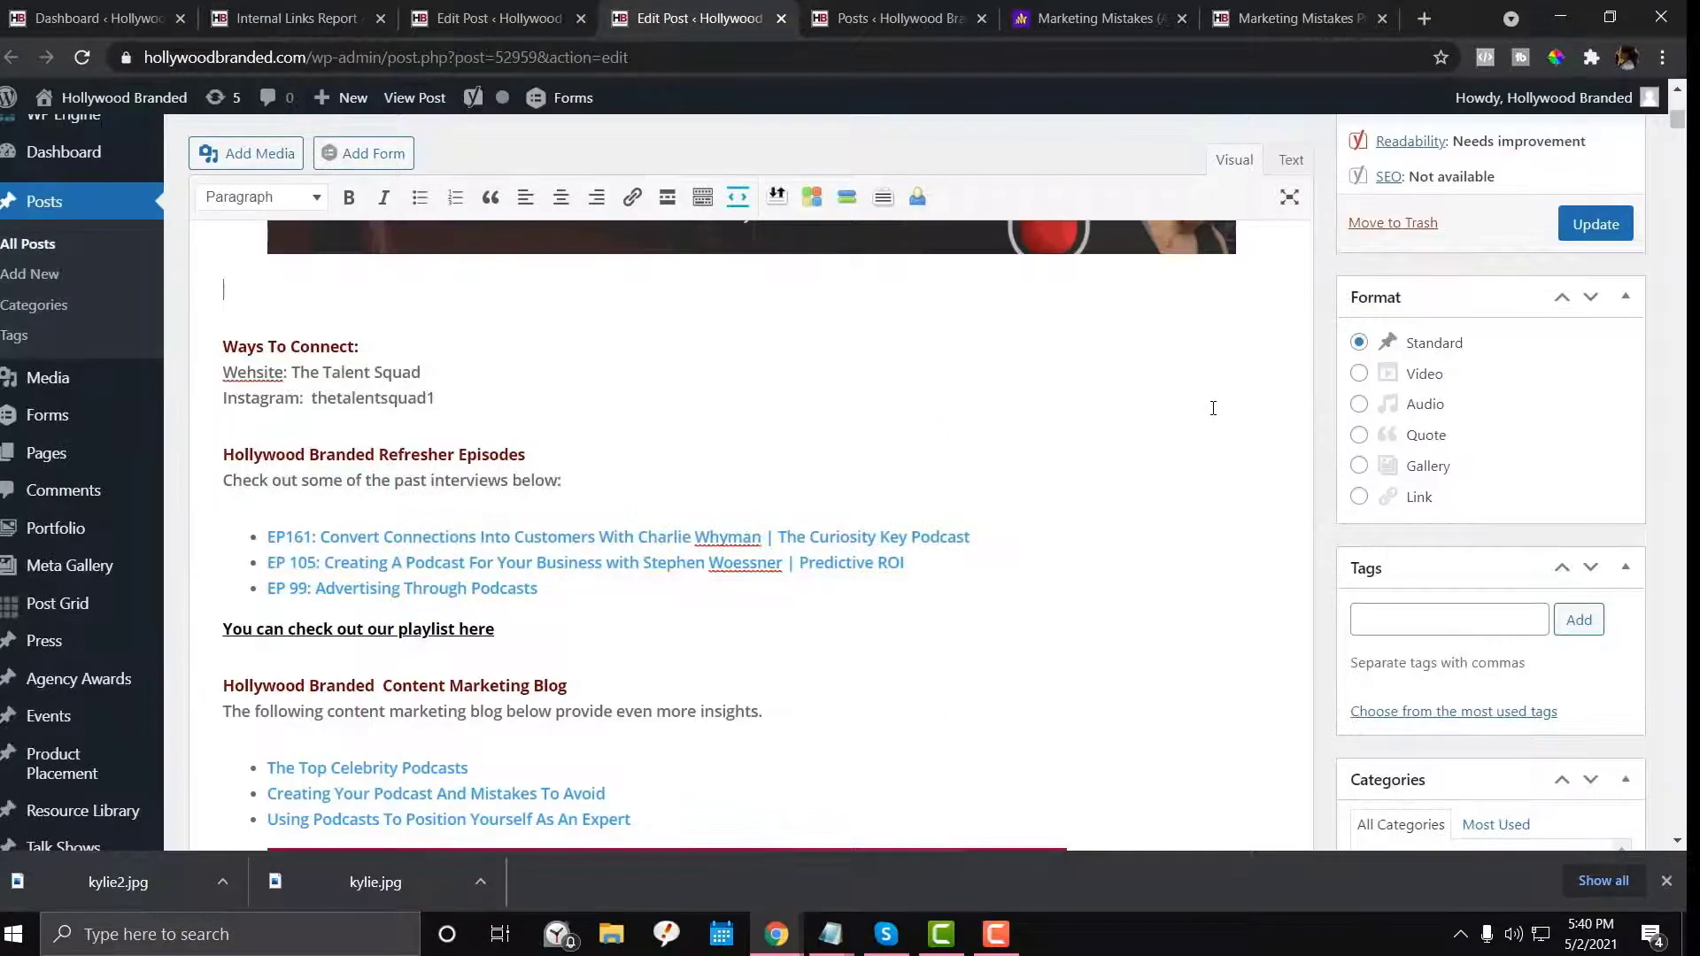
{"action": "left_click", "coordinate": [1596, 446]}
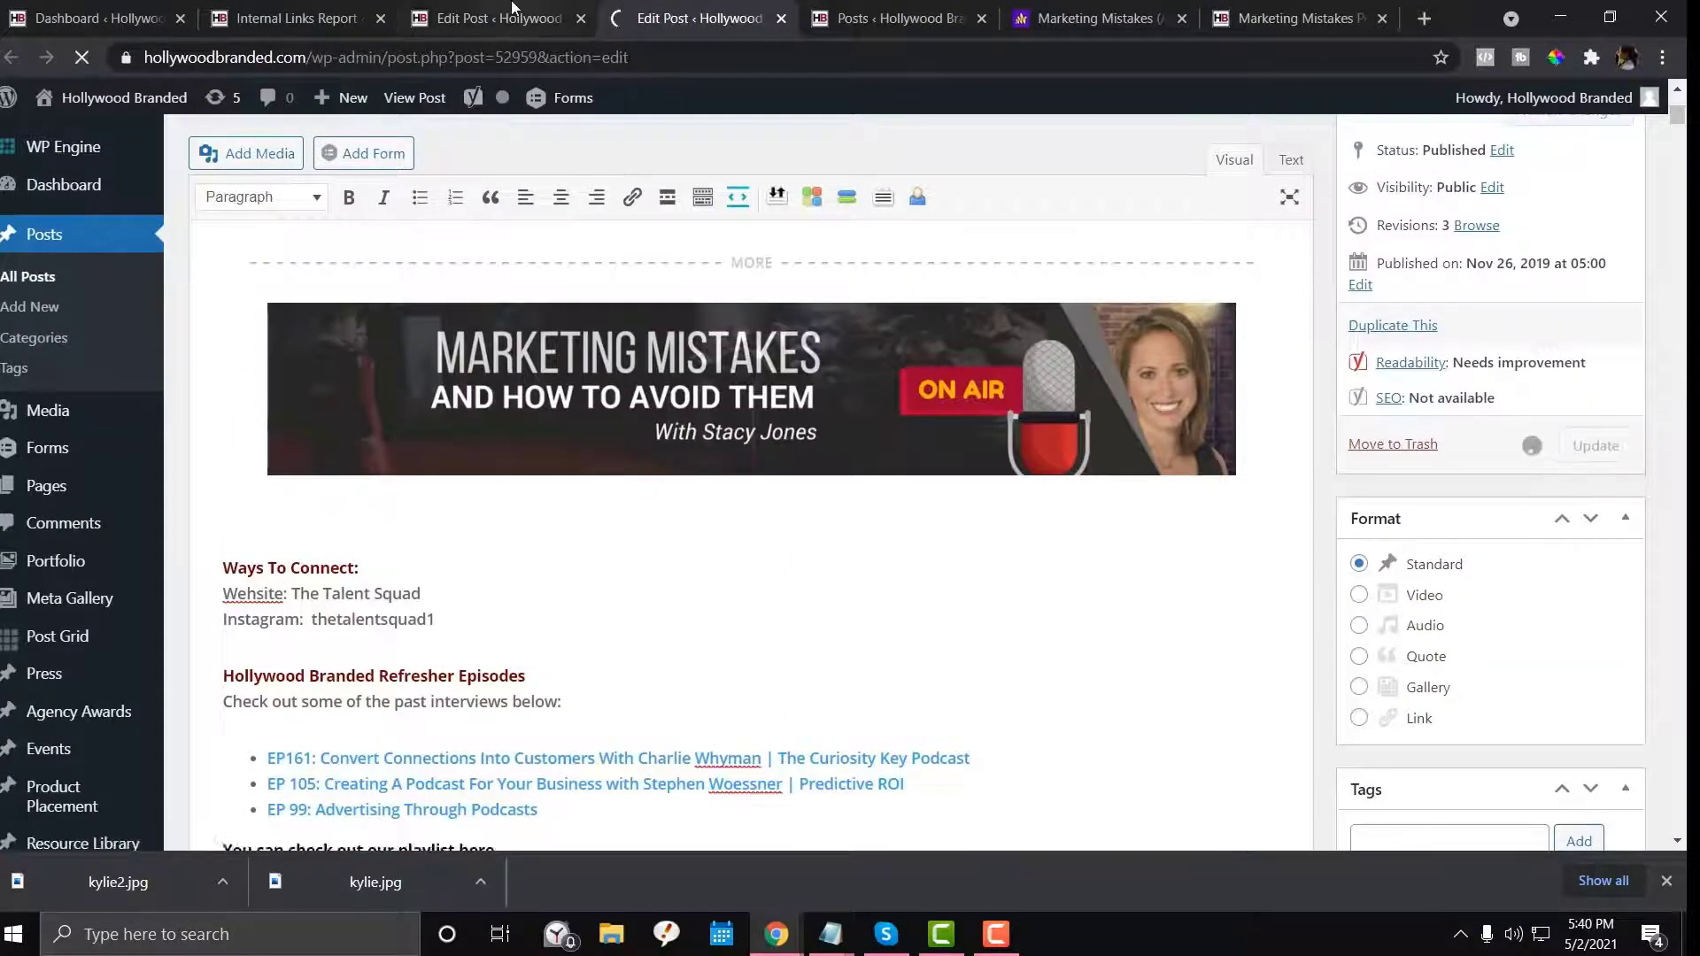
Return to the Error Report and rescan the whole site for broken links, acknowledging the completed synchronization
{"action": "left_click", "coordinate": [292, 18]}
{"action": "left_click_drag", "start_coordinate": [513, 156], "coordinate": [241, 124]}
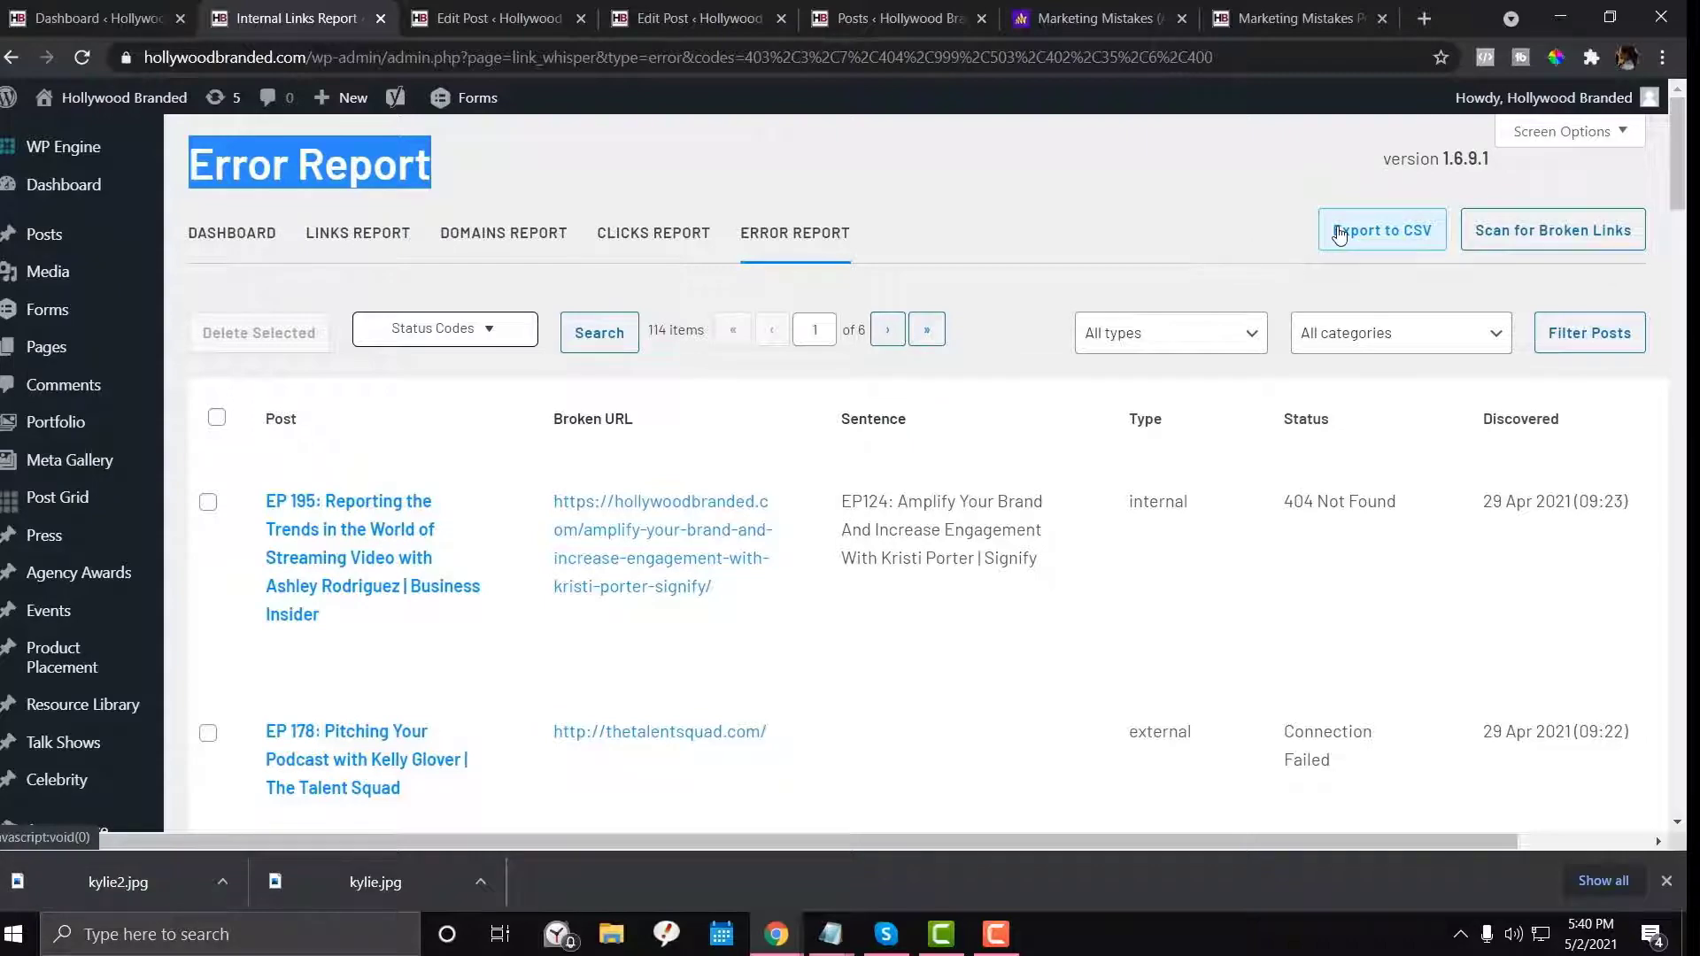
{"action": "scroll", "coordinate": [1111, 384], "scroll_direction": "down", "scroll_amount": 2}
{"action": "scroll", "coordinate": [425, 497], "scroll_direction": "up", "scroll_amount": 2}
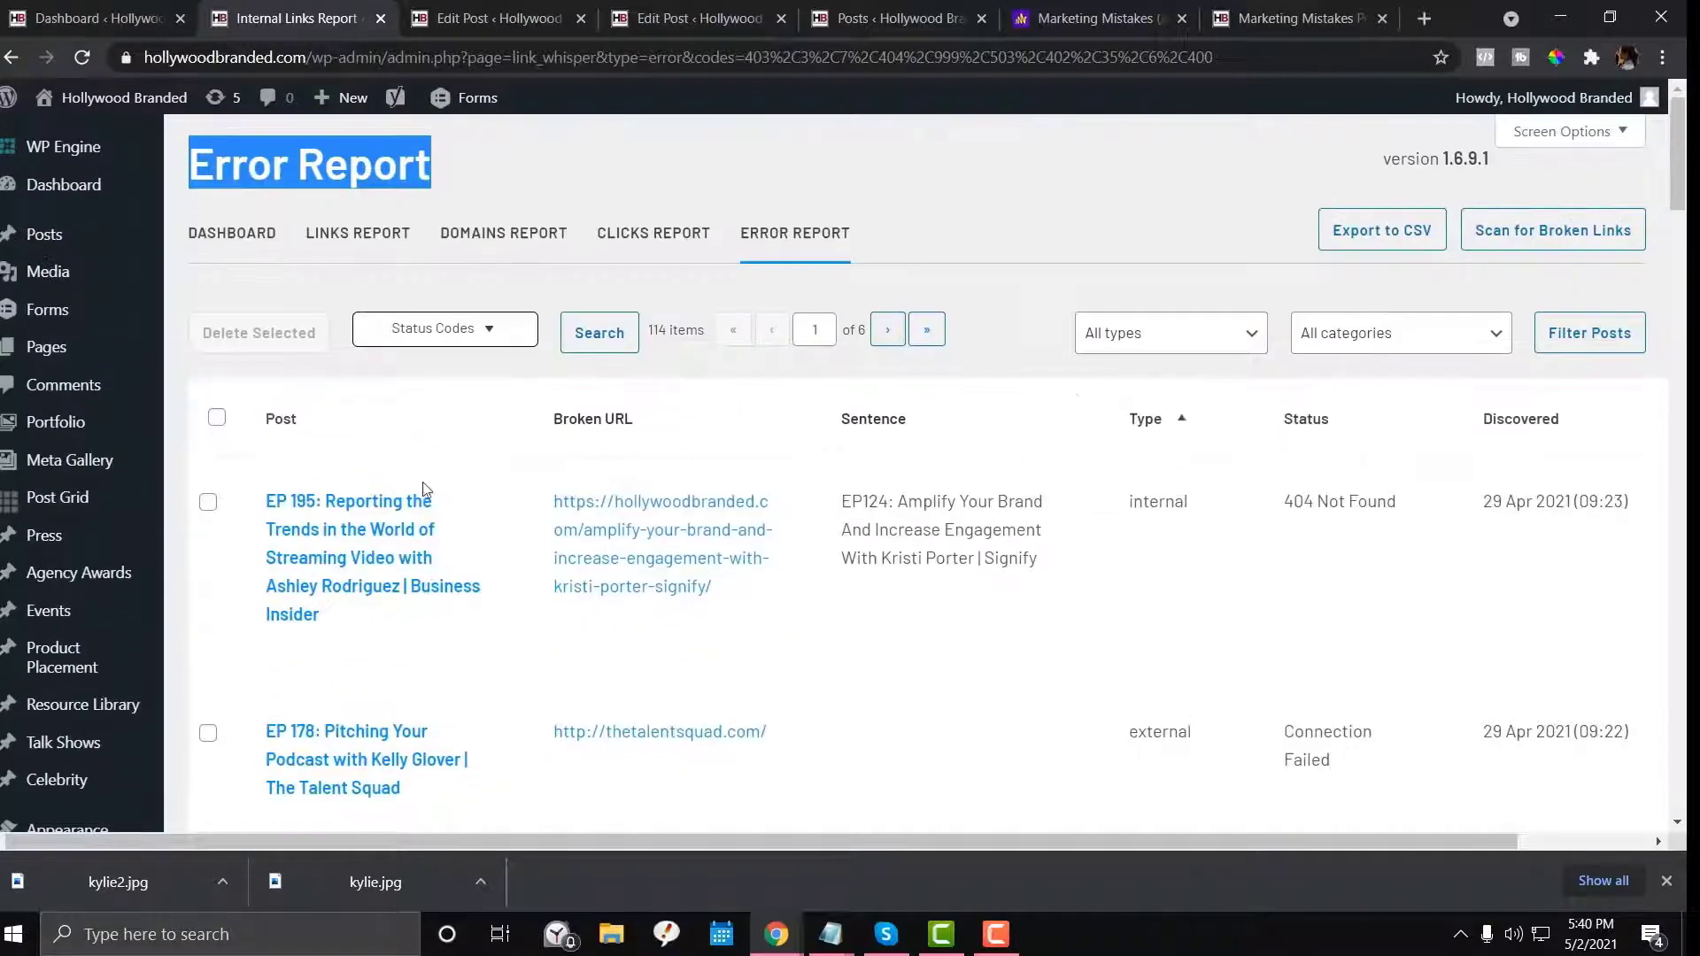
{"action": "scroll", "coordinate": [337, 501], "scroll_direction": "down", "scroll_amount": 1}
{"action": "scroll", "coordinate": [344, 505], "scroll_direction": "up", "scroll_amount": 1}
{"action": "scroll", "coordinate": [341, 505], "scroll_direction": "up", "scroll_amount": 1}
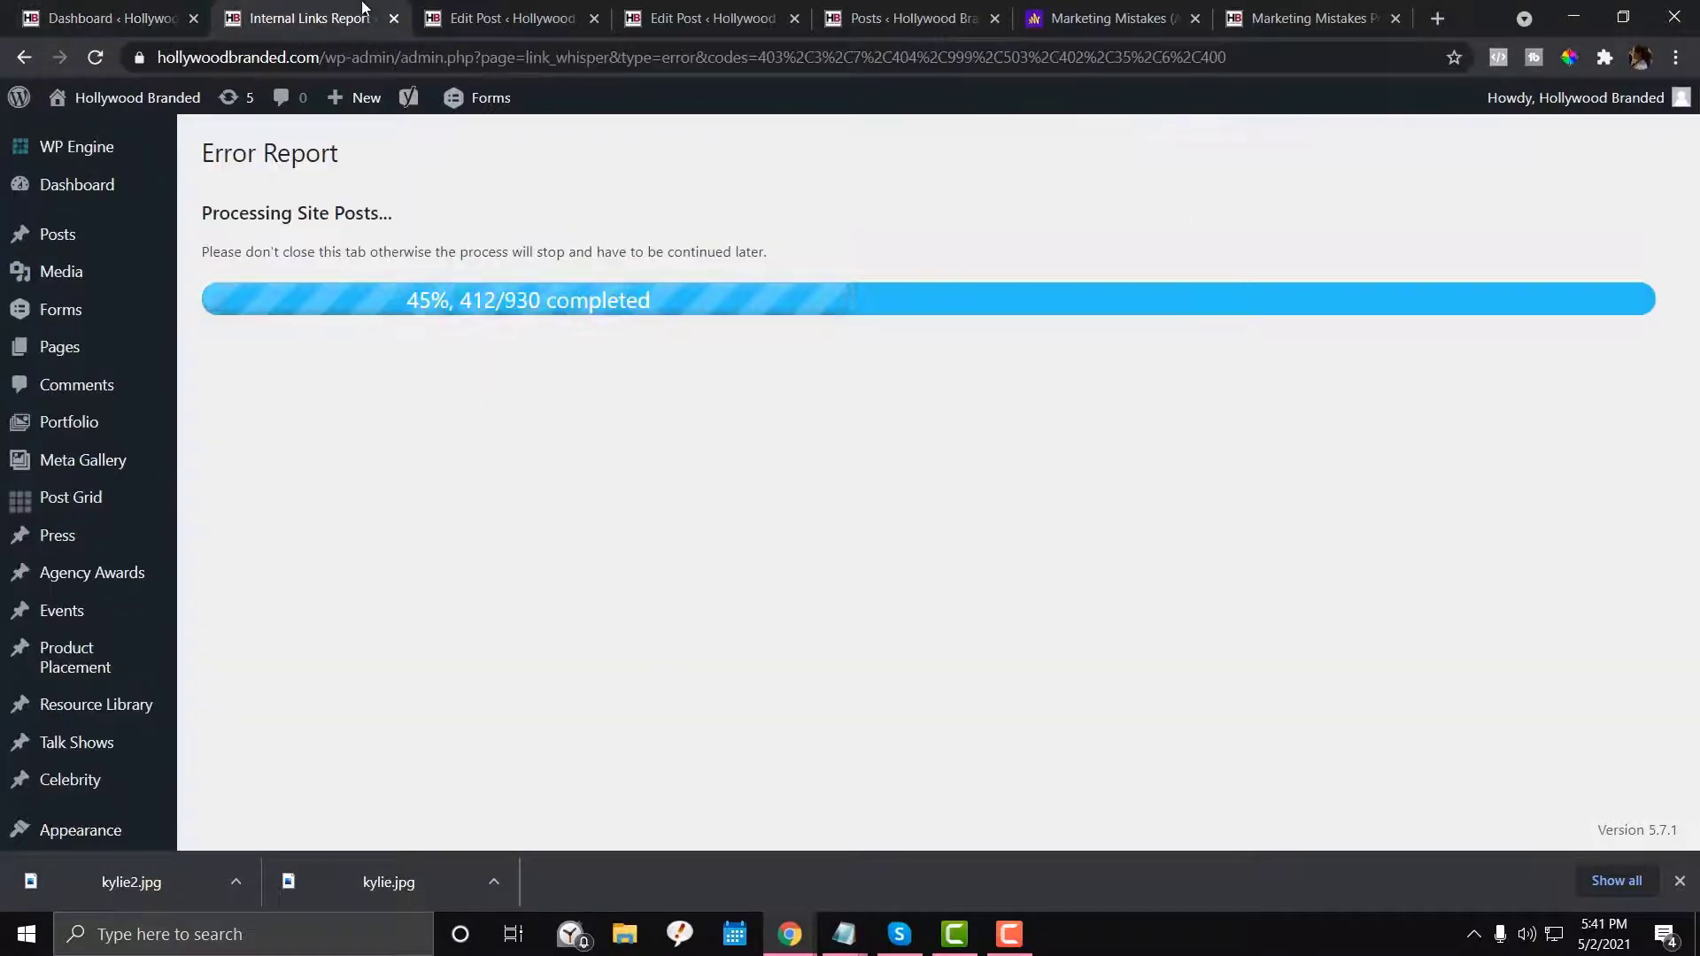
{"action": "left_click", "coordinate": [500, 18]}
{"action": "left_click", "coordinate": [306, 18]}
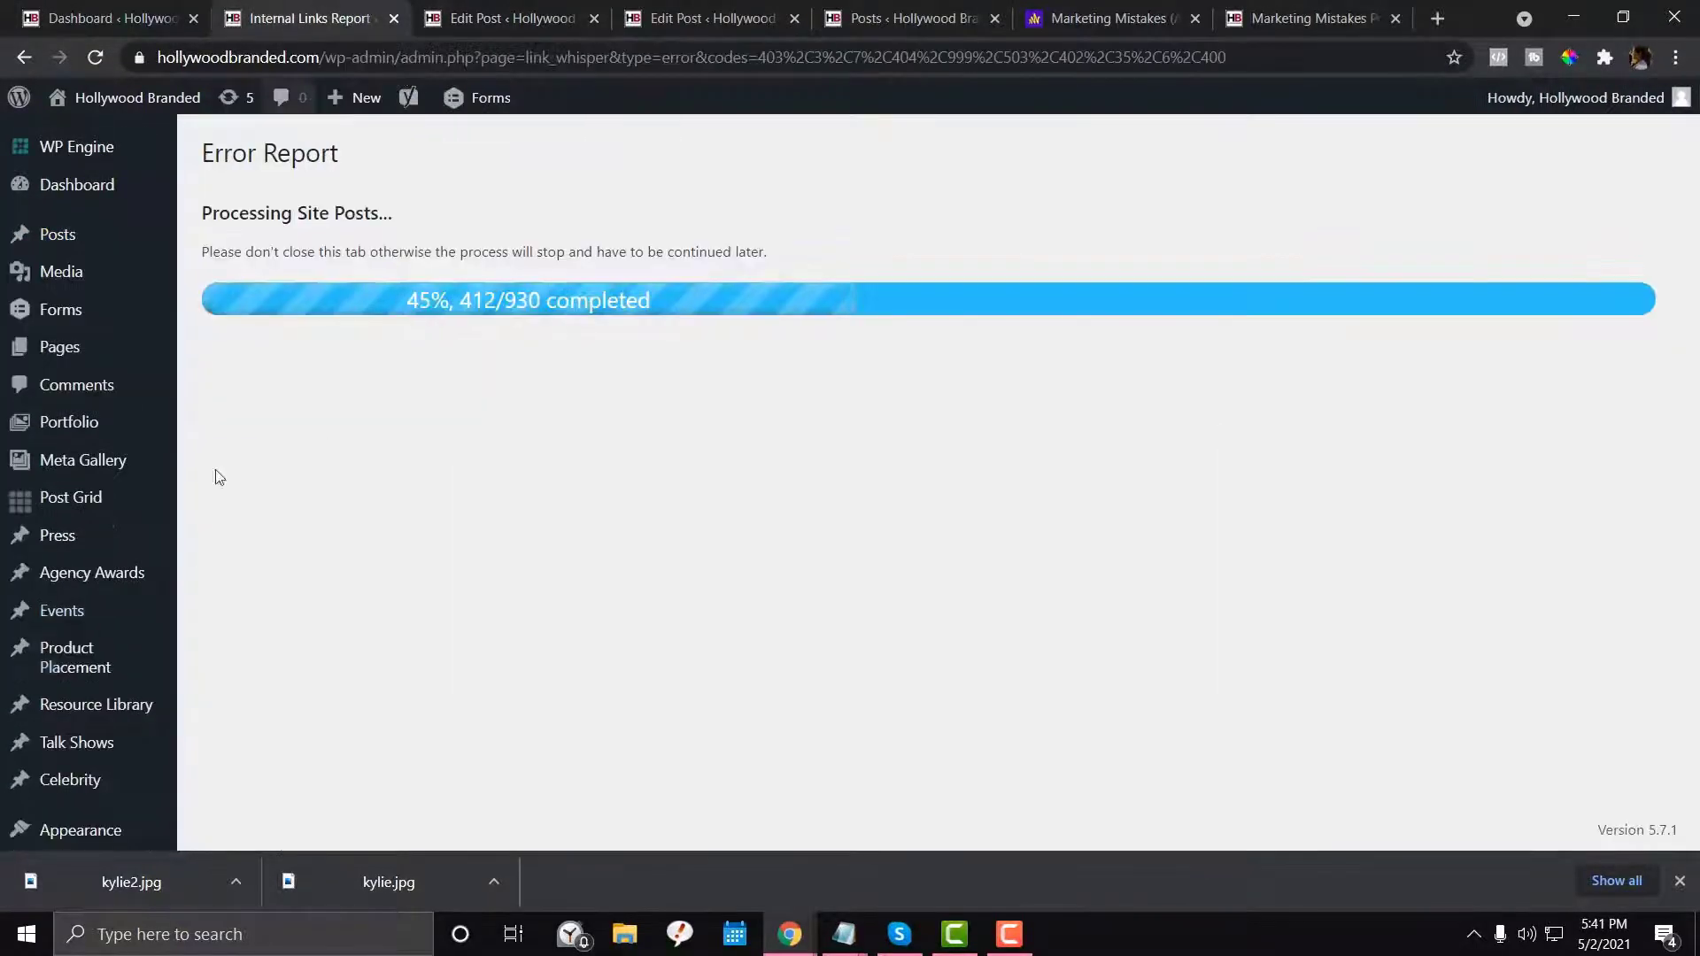
{"action": "mouse_move", "coordinate": [113, 715]}
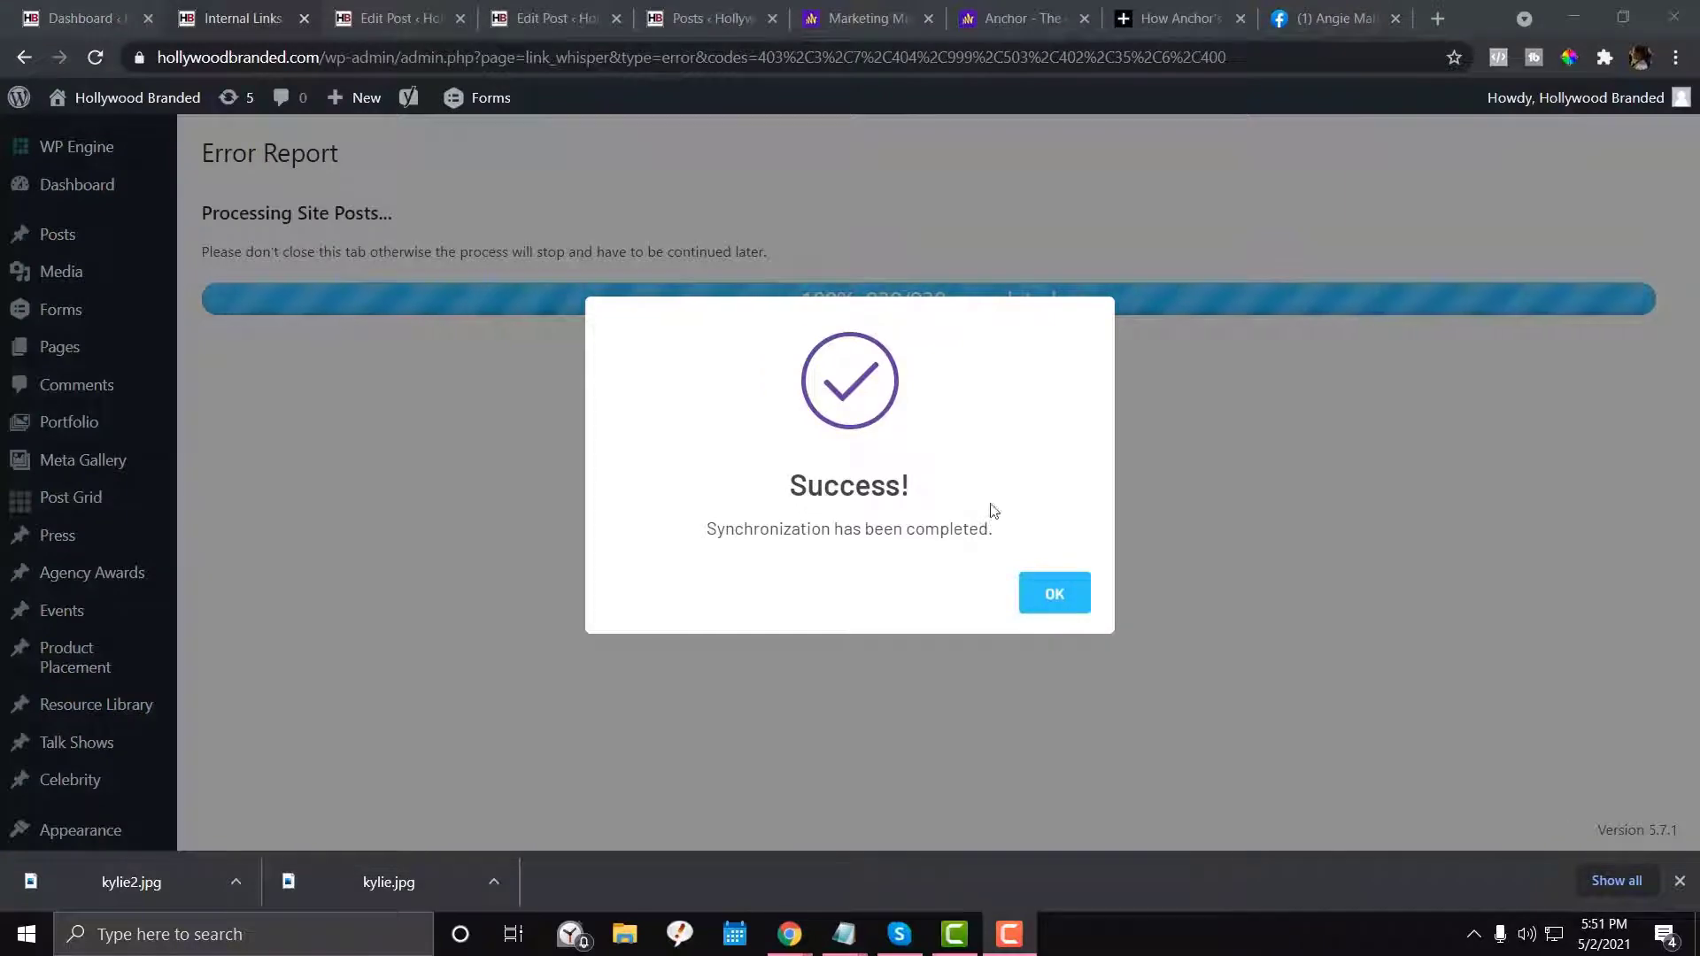
{"action": "key", "text": "Return"}
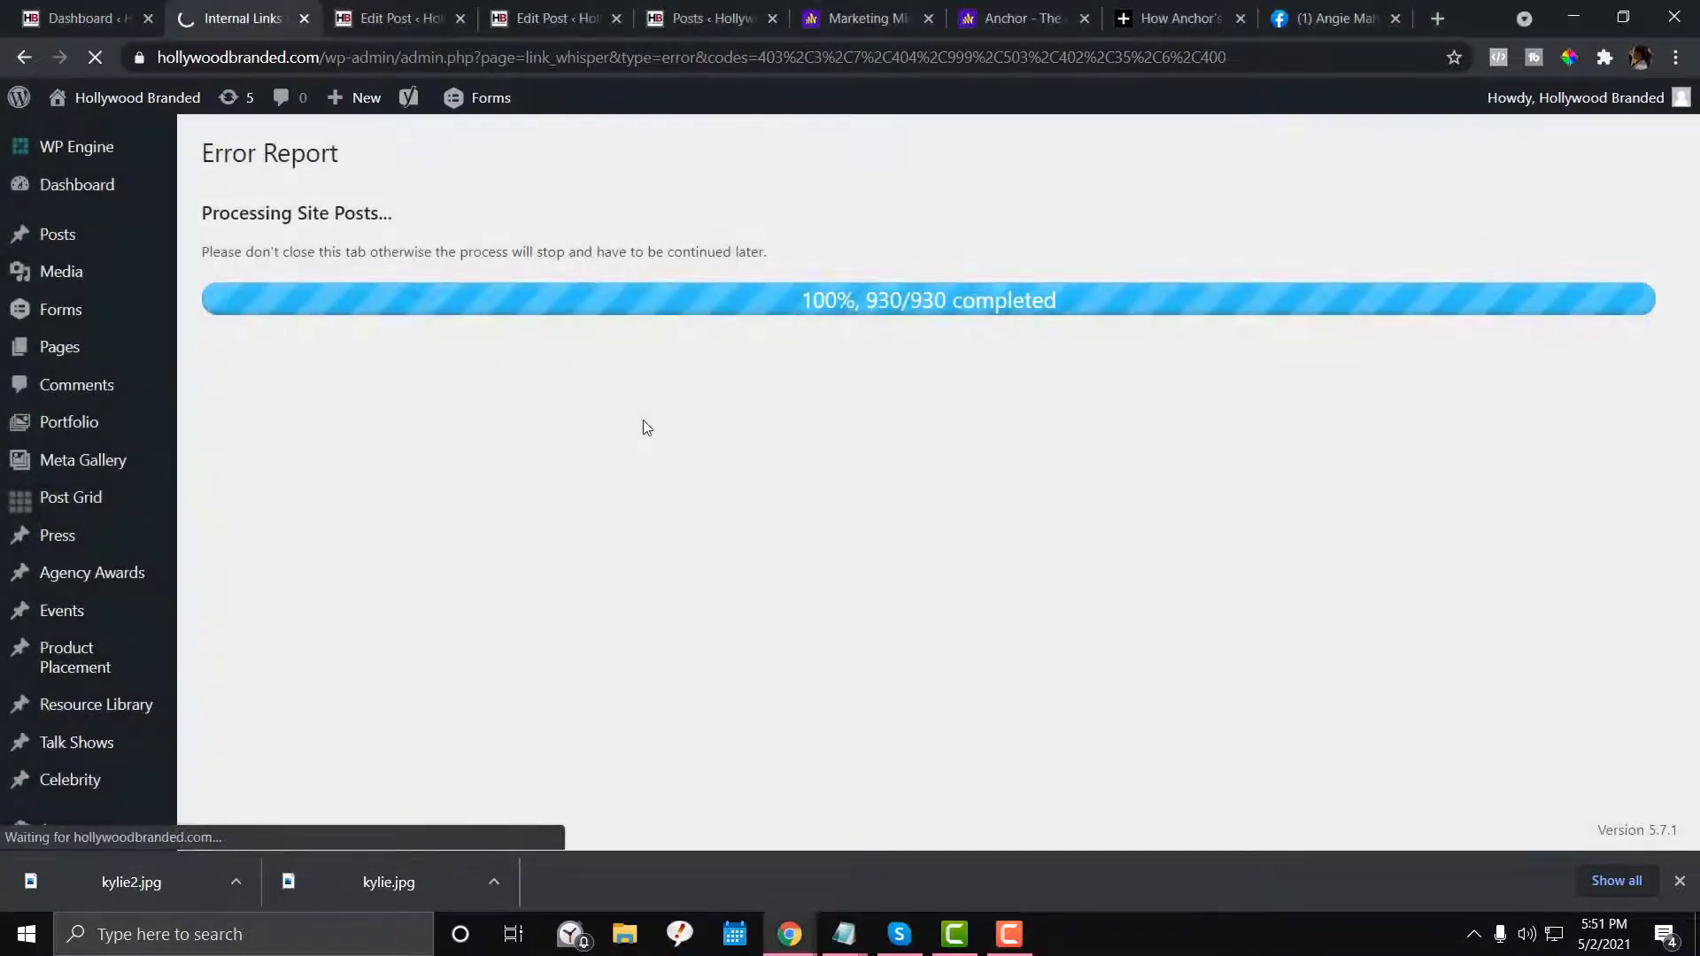
Look over the refreshed broken-link list and open Link Whisper's Auto-Linking page
{"action": "scroll", "coordinate": [55, 519], "scroll_direction": "down", "scroll_amount": 6}
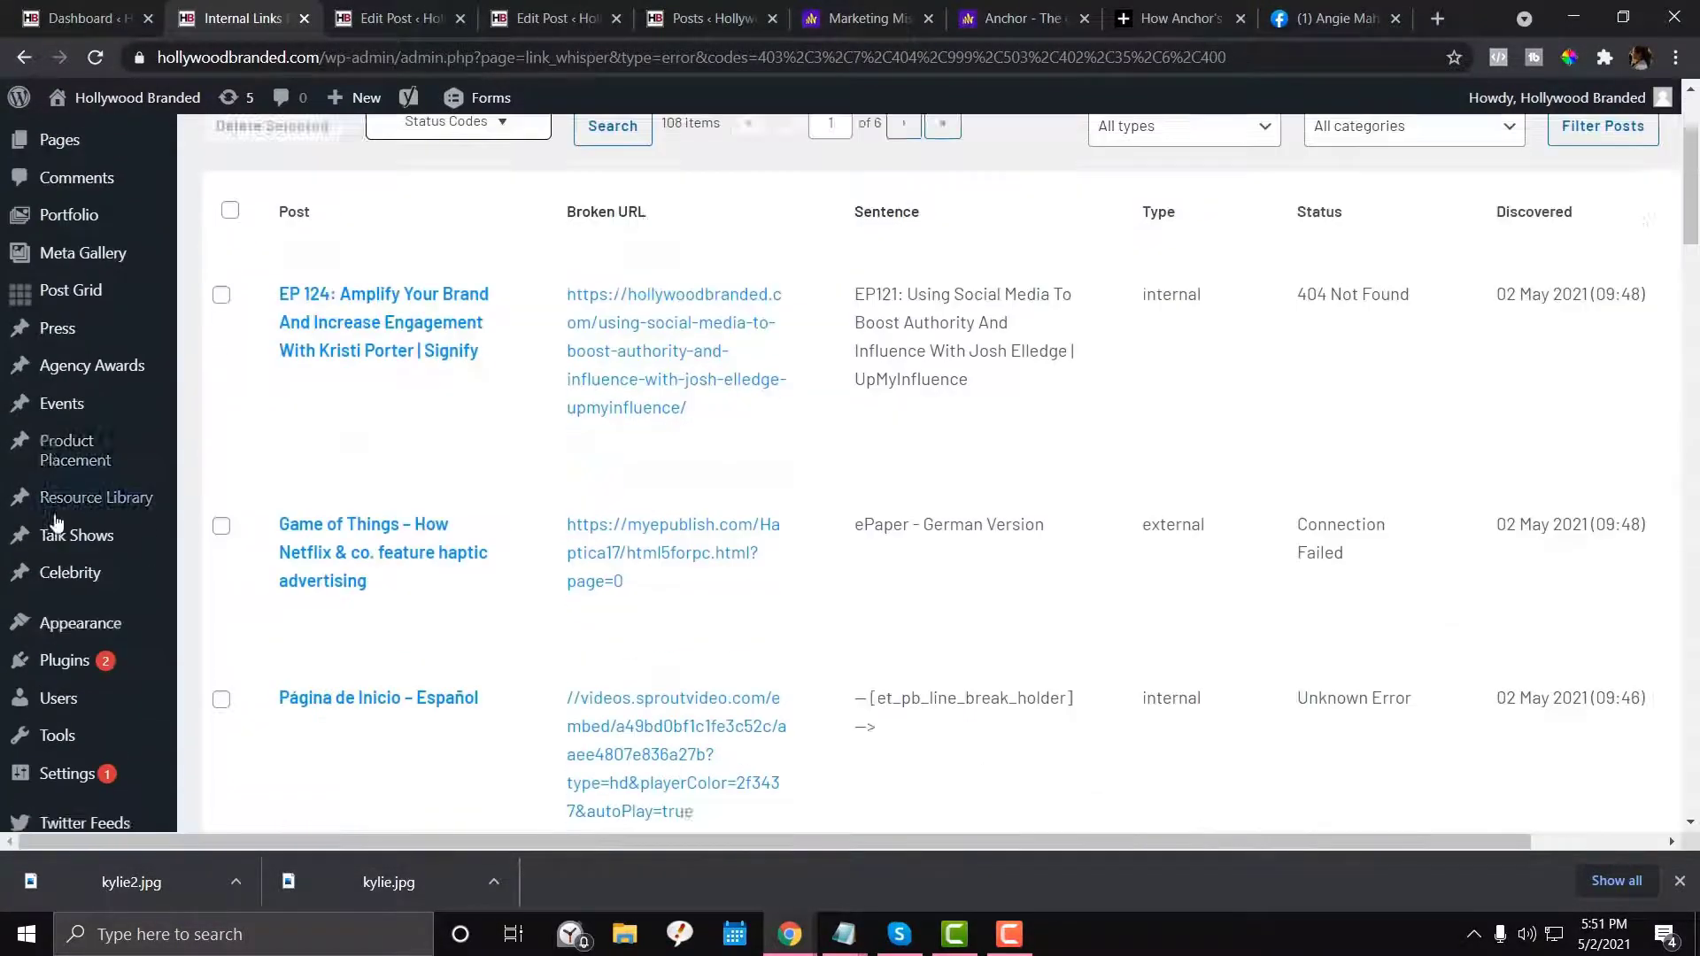
{"action": "scroll", "coordinate": [55, 521], "scroll_direction": "down", "scroll_amount": 3}
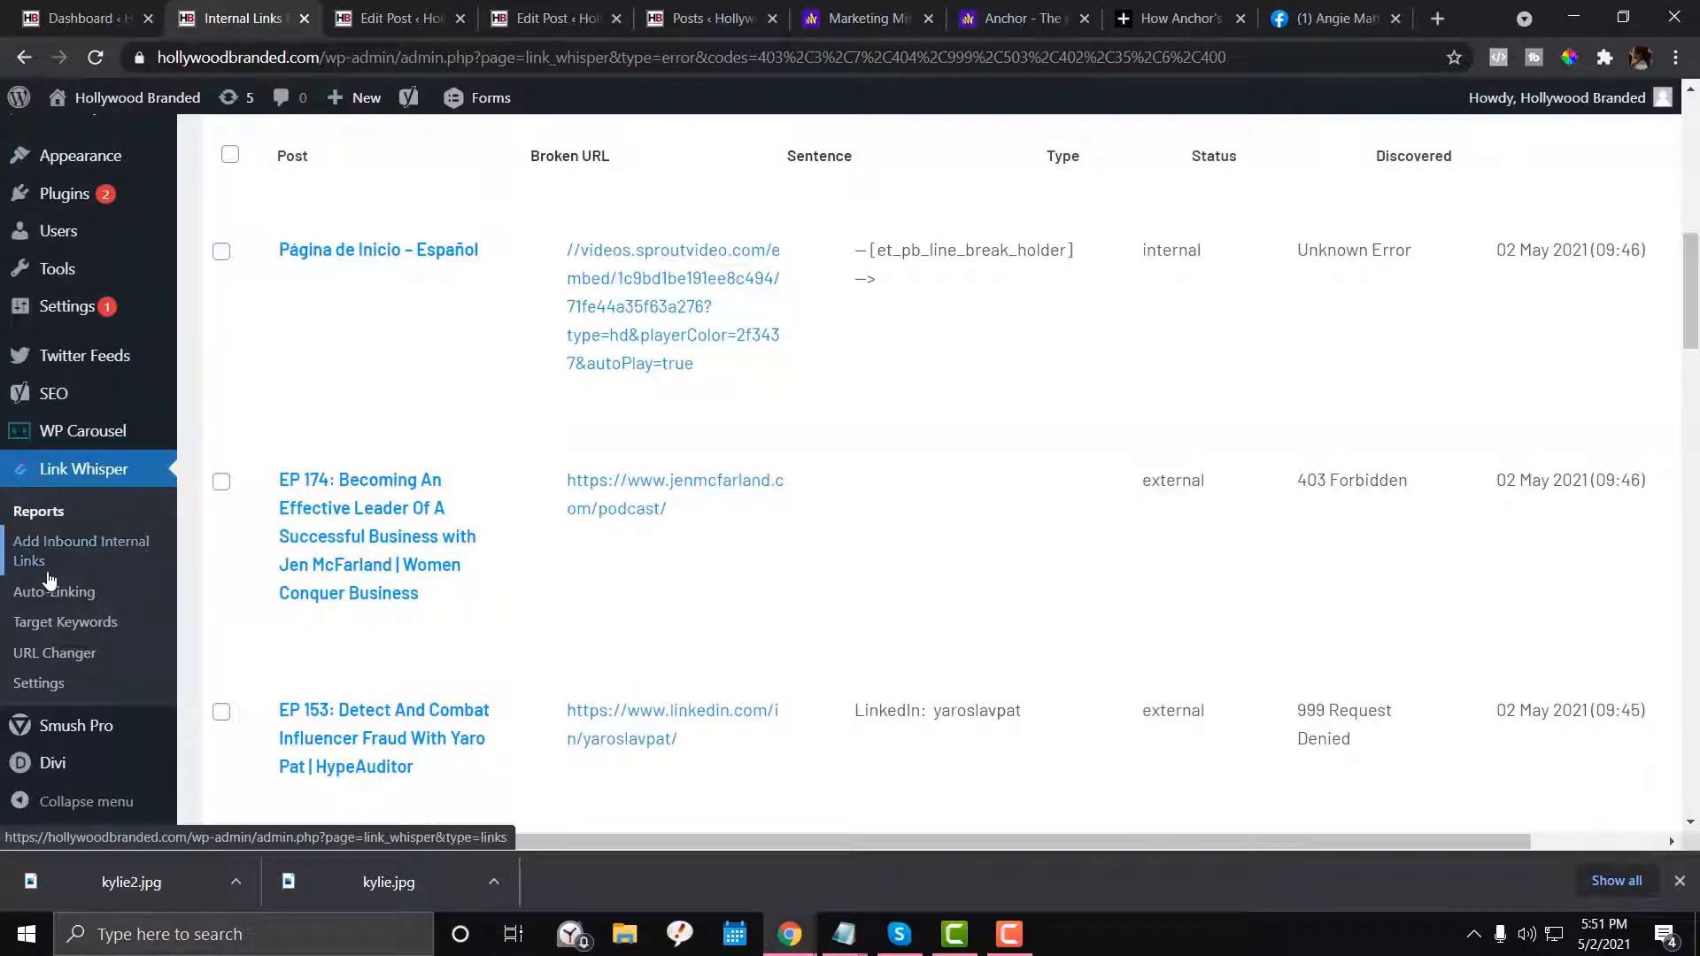
{"action": "left_click", "coordinate": [55, 601]}
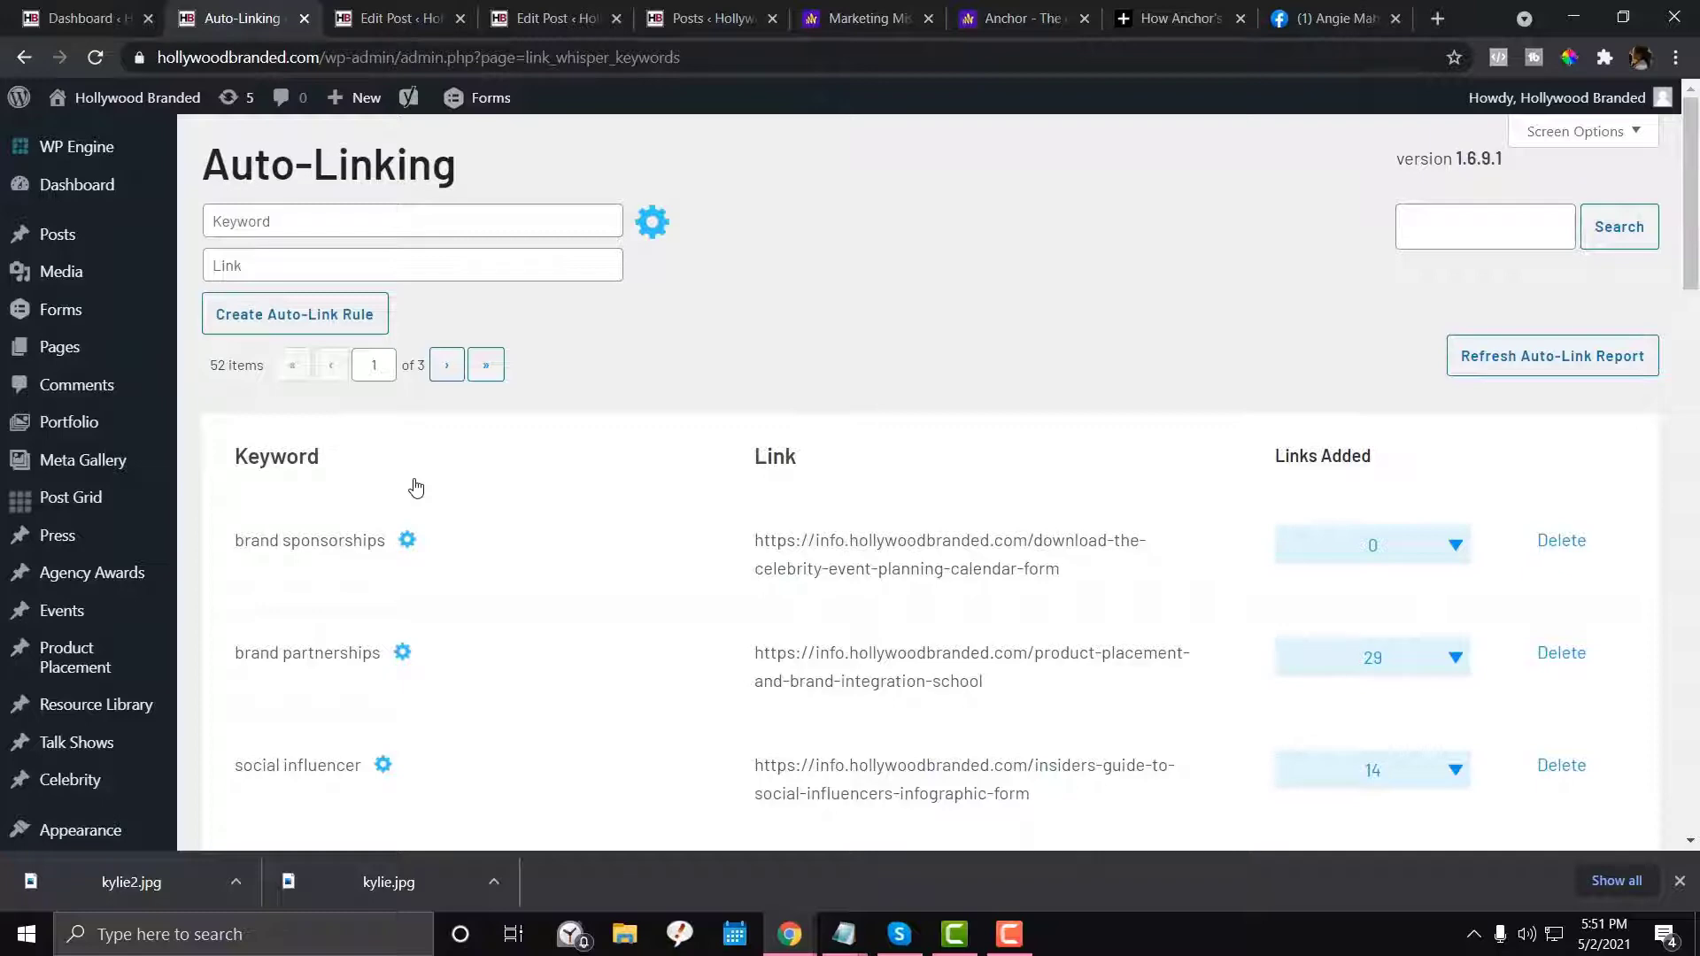
Review the existing auto-link rules, checking each keyword, its target link and the number of links added
{"action": "scroll", "coordinate": [415, 488], "scroll_direction": "down", "scroll_amount": 3}
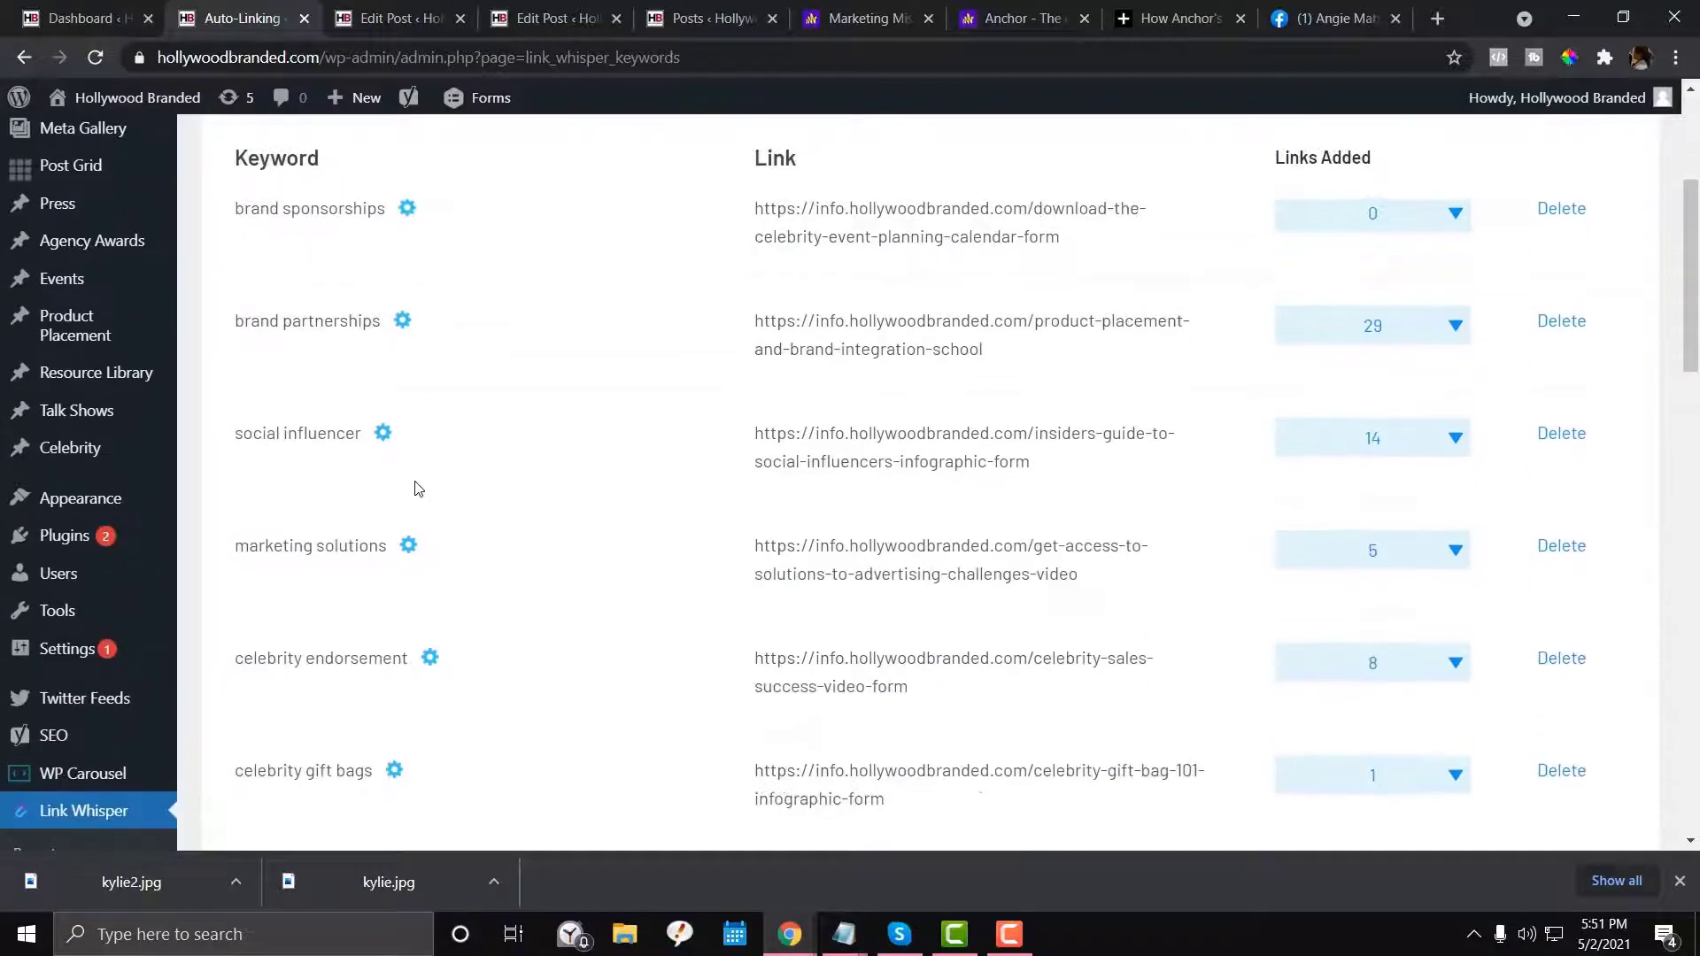
{"action": "scroll", "coordinate": [417, 488], "scroll_direction": "up", "scroll_amount": 3}
{"action": "scroll", "coordinate": [407, 460], "scroll_direction": "down", "scroll_amount": 1}
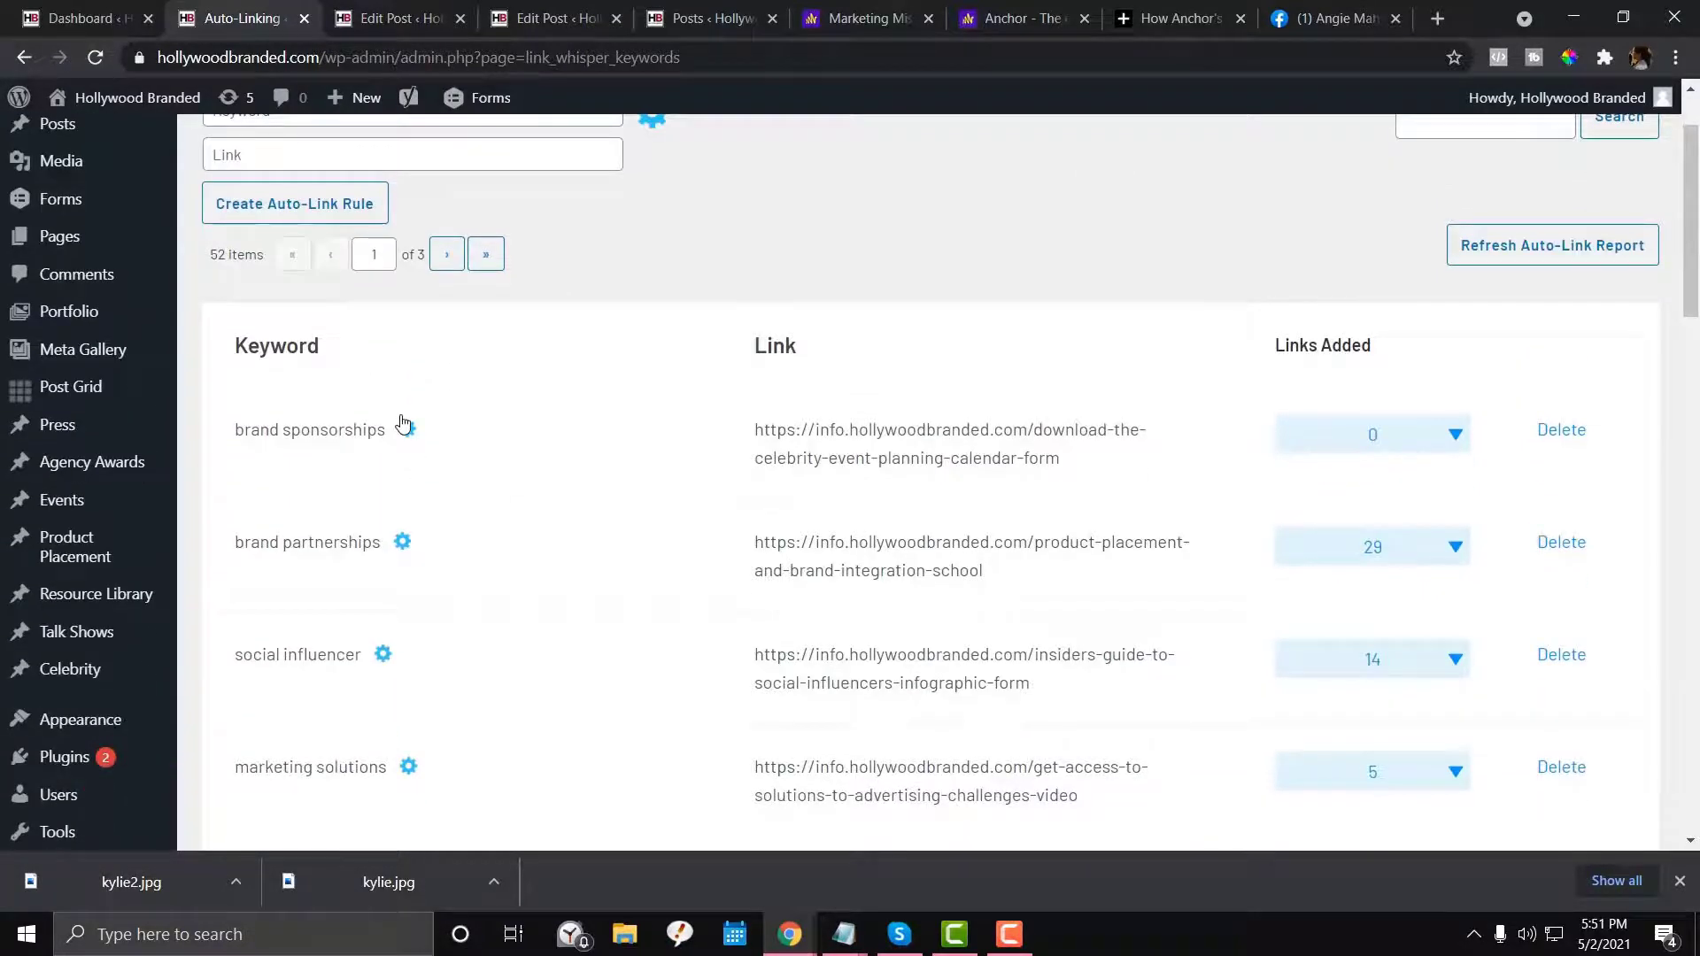
{"action": "scroll", "coordinate": [403, 422], "scroll_direction": "down", "scroll_amount": 5}
{"action": "scroll", "coordinate": [402, 423], "scroll_direction": "down", "scroll_amount": 3}
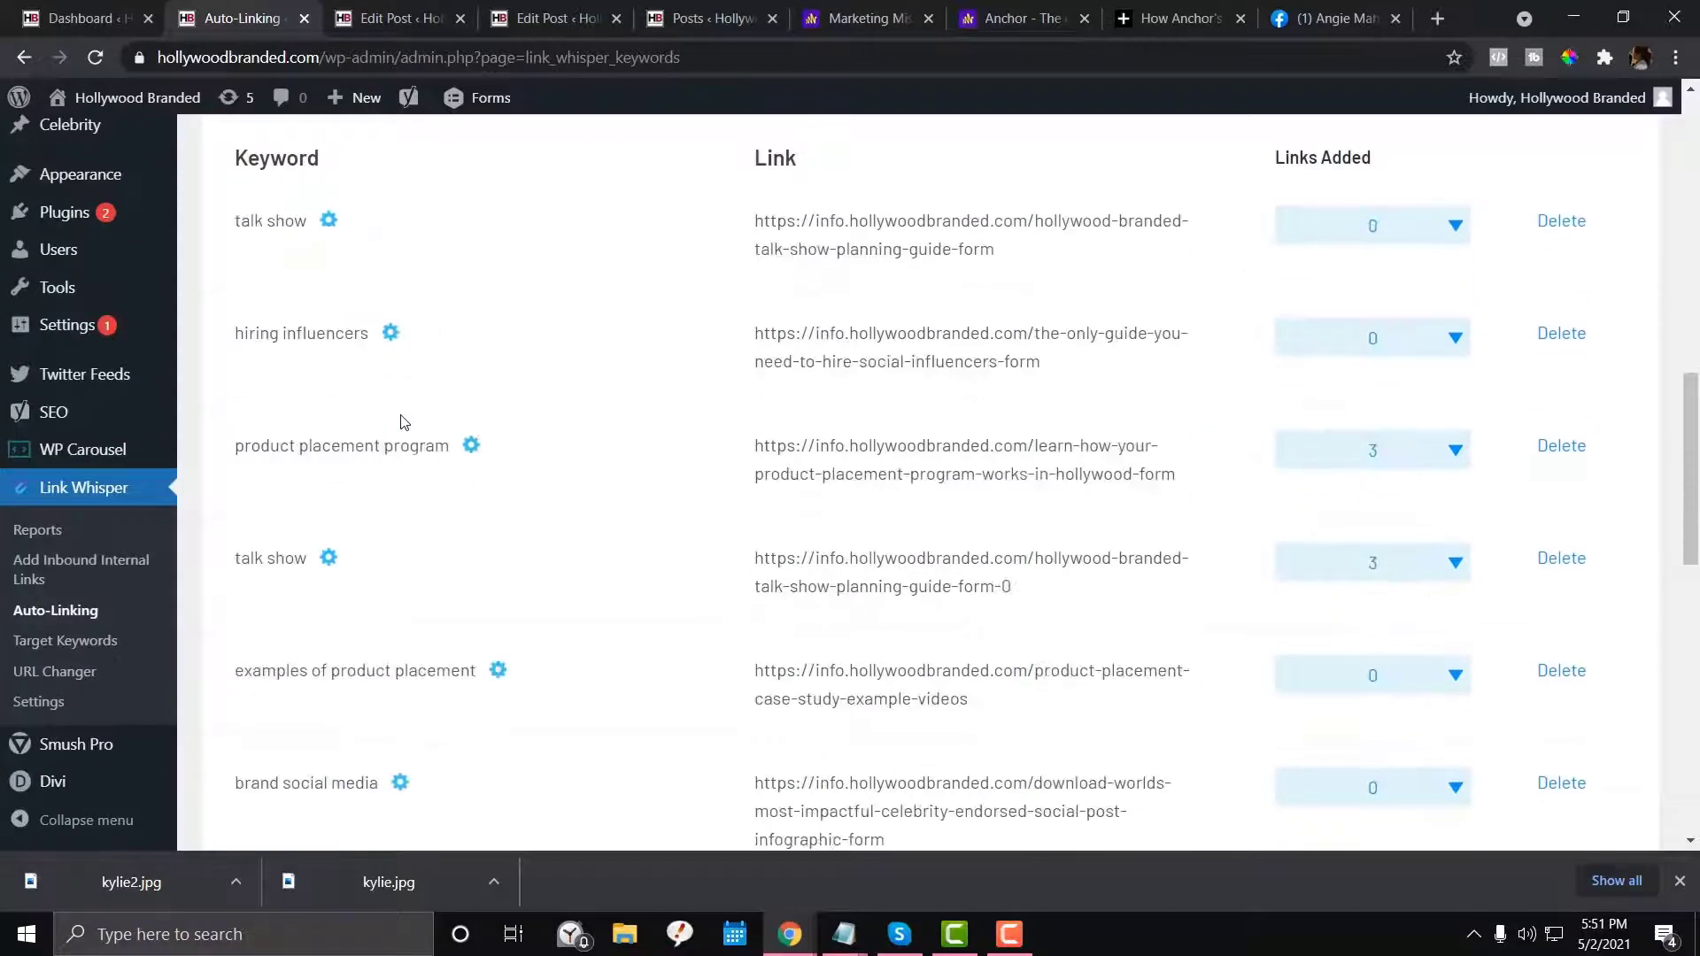
{"action": "scroll", "coordinate": [403, 423], "scroll_direction": "up", "scroll_amount": 9}
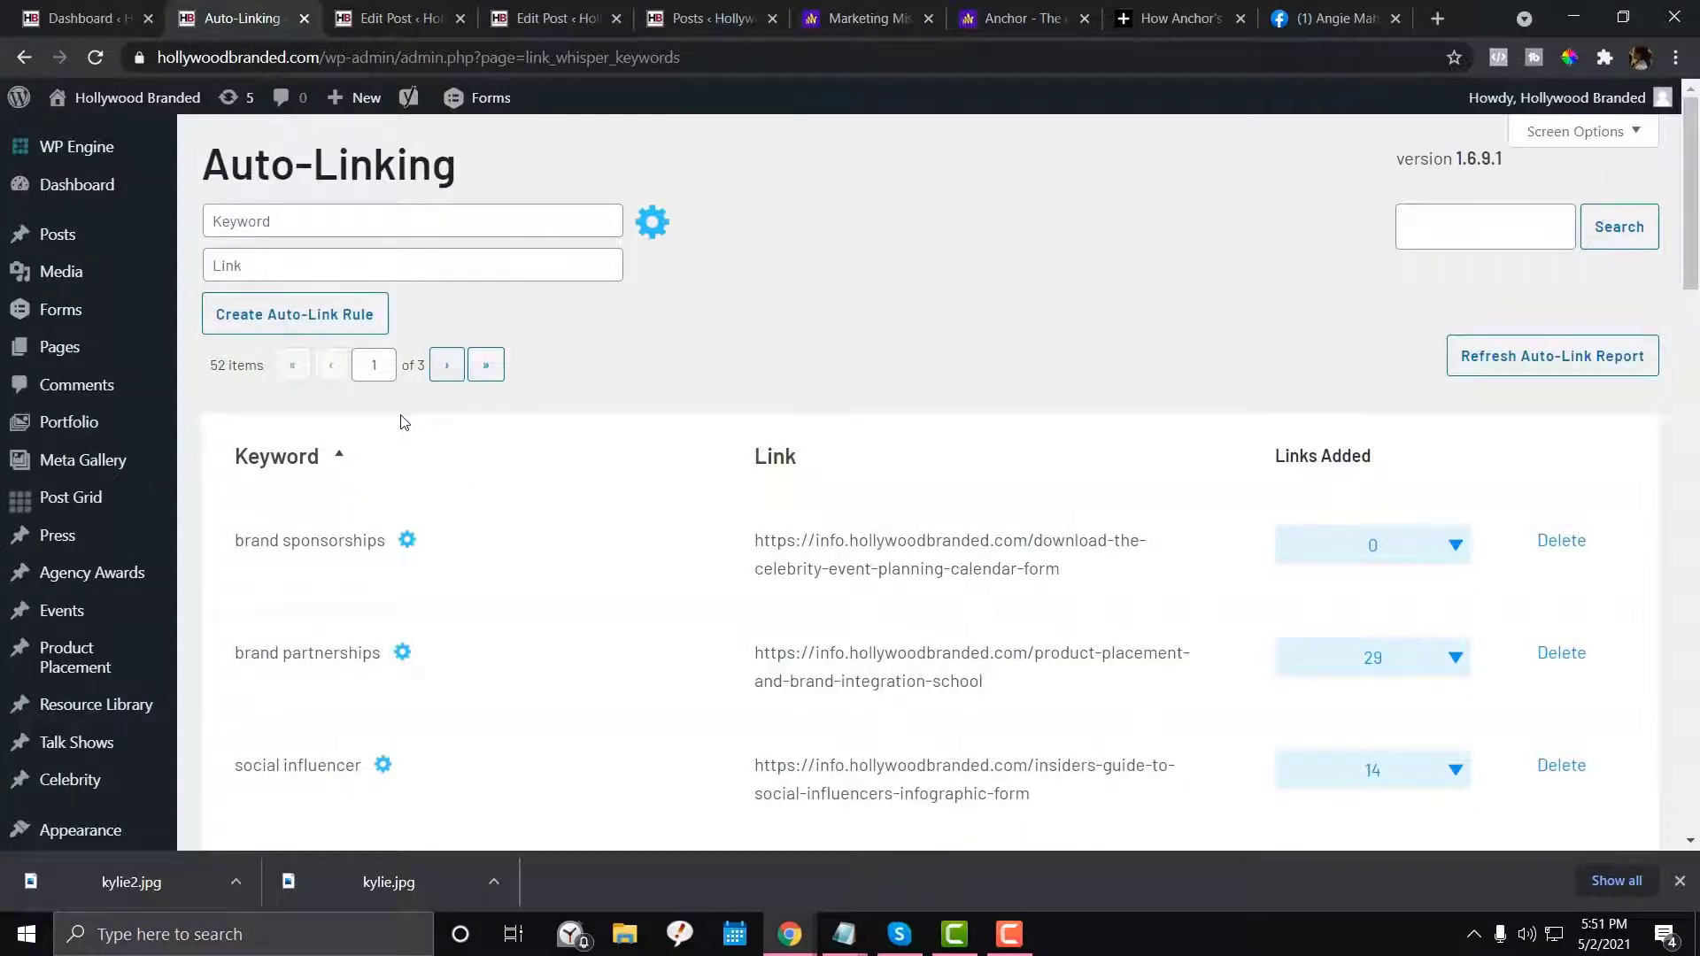
{"action": "scroll", "coordinate": [403, 422], "scroll_direction": "down", "scroll_amount": 3}
{"action": "scroll", "coordinate": [426, 387], "scroll_direction": "up", "scroll_amount": 3}
Display the options for a new auto-link rule, checking the priority setting for link insertion
{"action": "left_click", "coordinate": [406, 223]}
{"action": "left_click", "coordinate": [652, 221]}
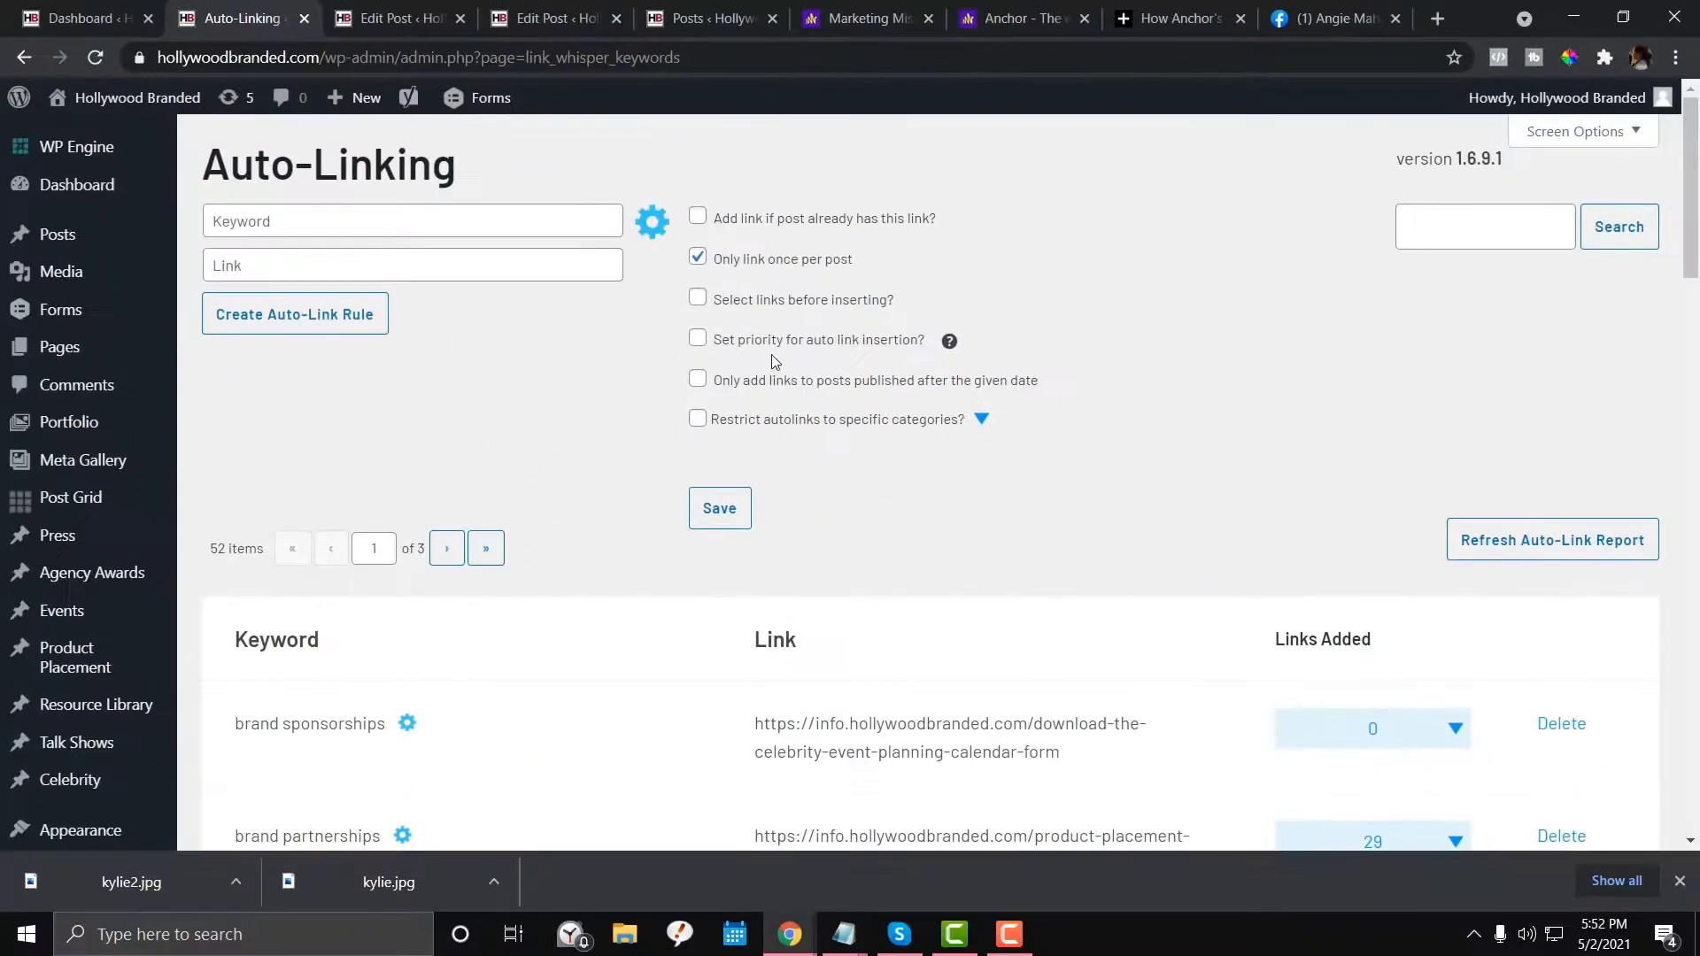
{"action": "left_click", "coordinate": [948, 347]}
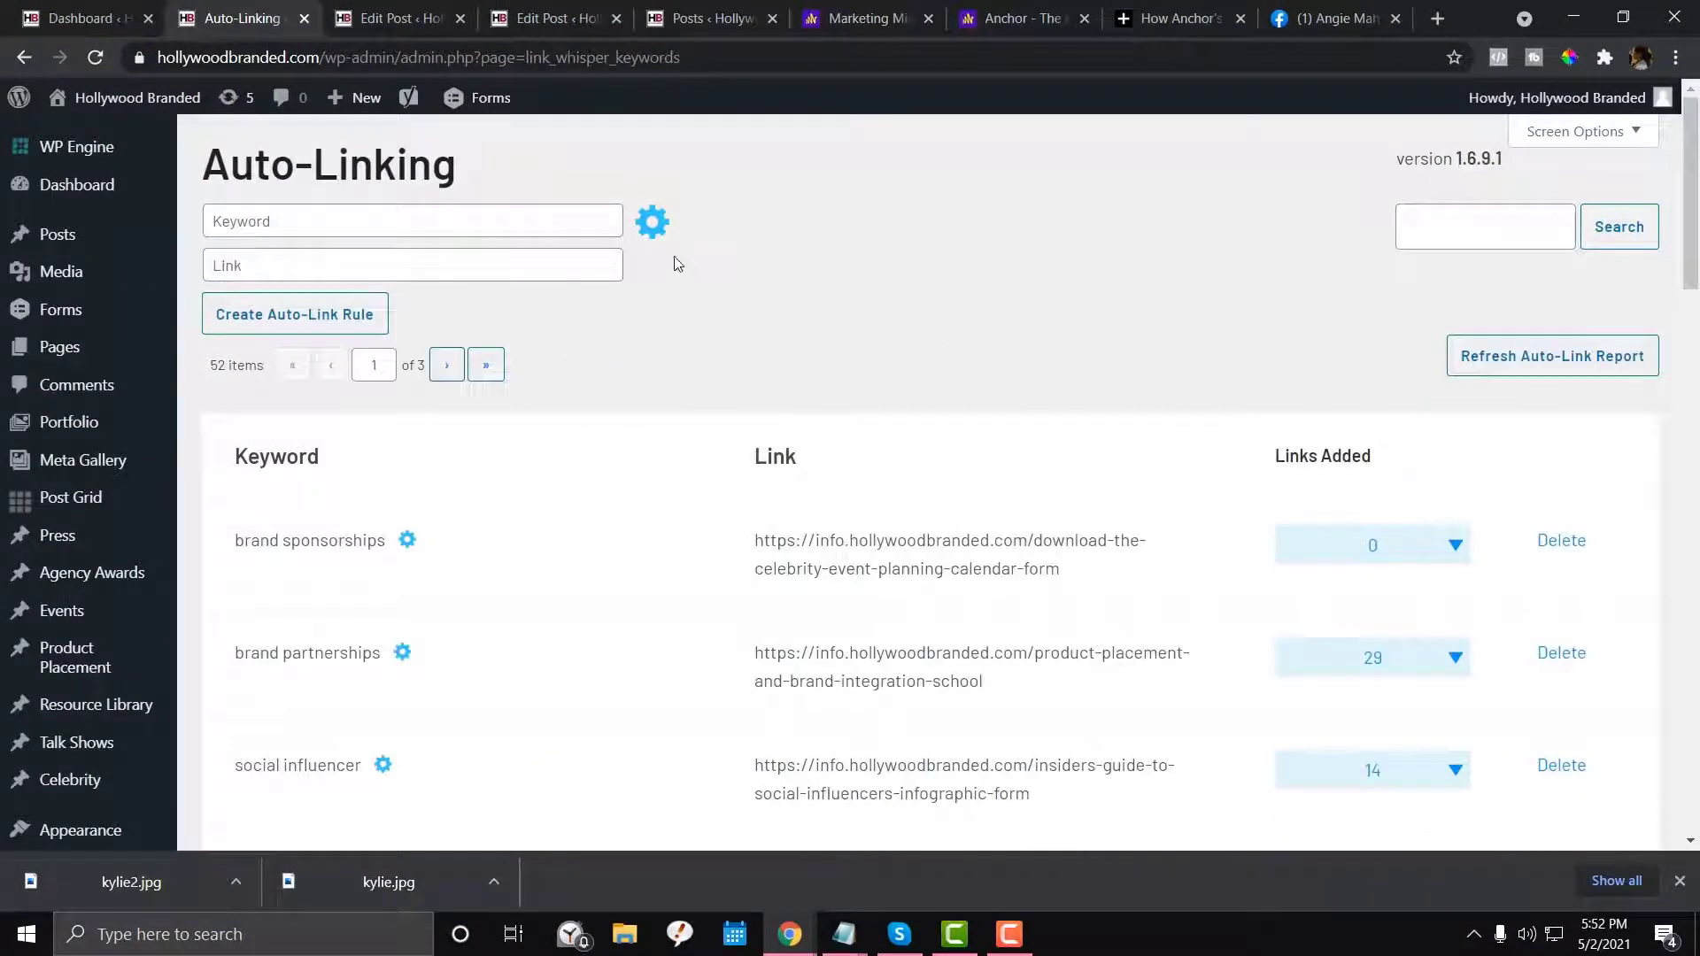
{"action": "left_click", "coordinate": [651, 223]}
Examine the available categories to which autolinks can be restricted
{"action": "left_click", "coordinate": [921, 420]}
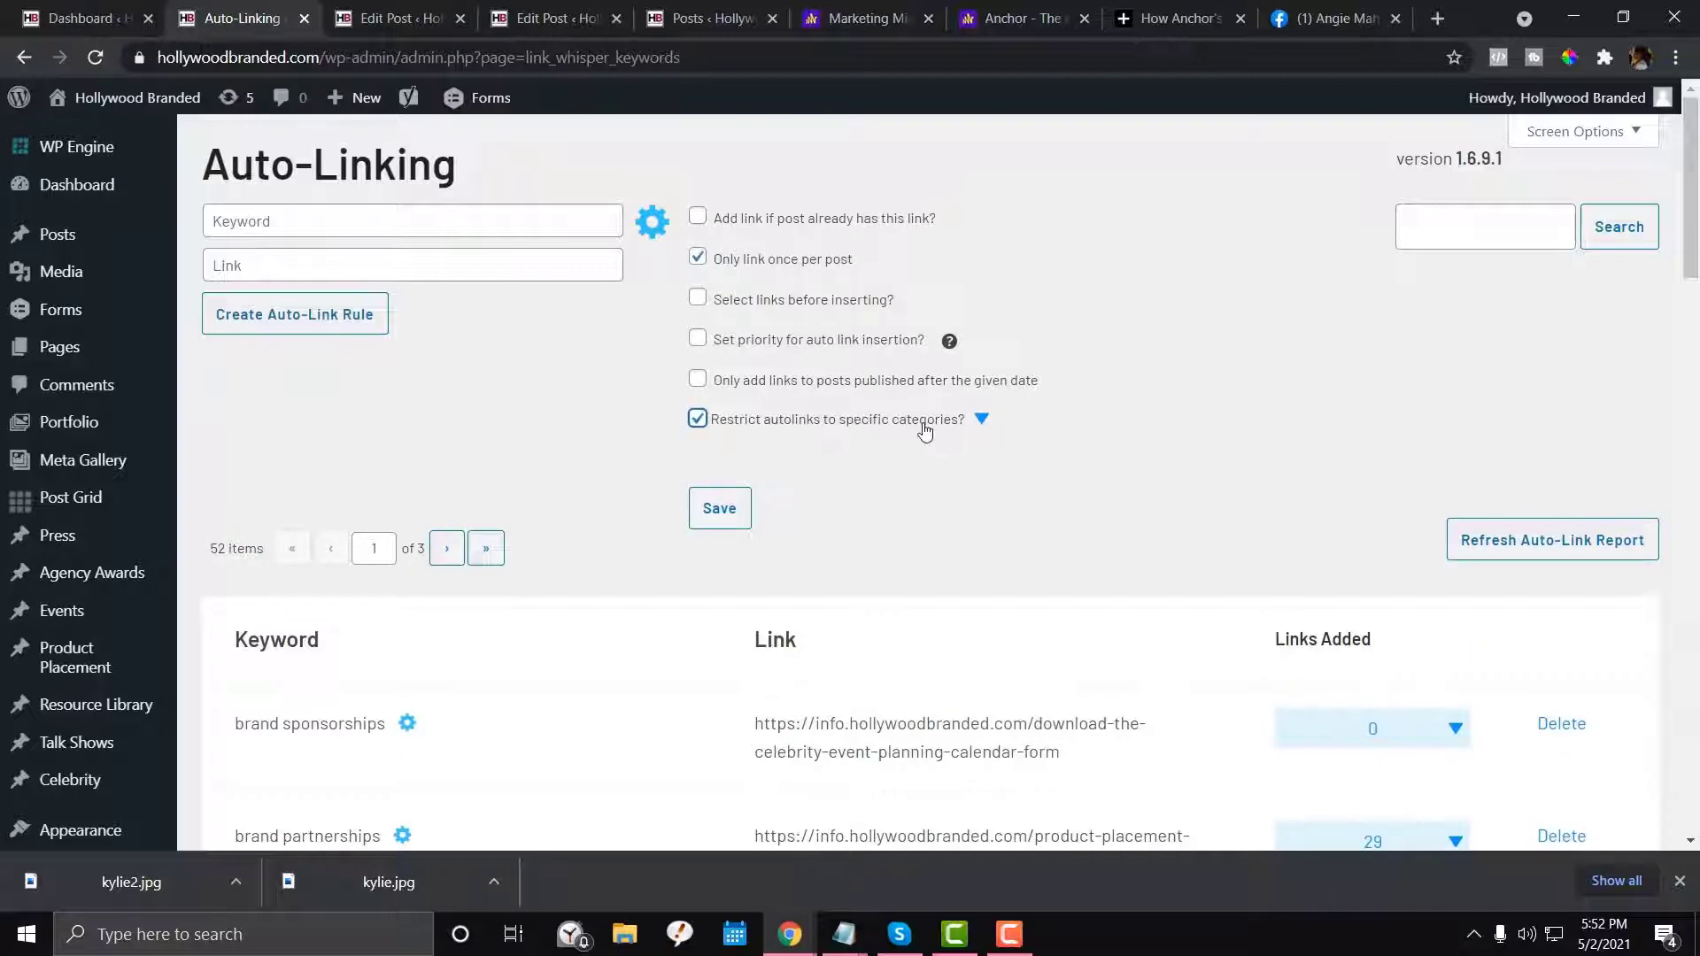
{"action": "left_click", "coordinate": [981, 419]}
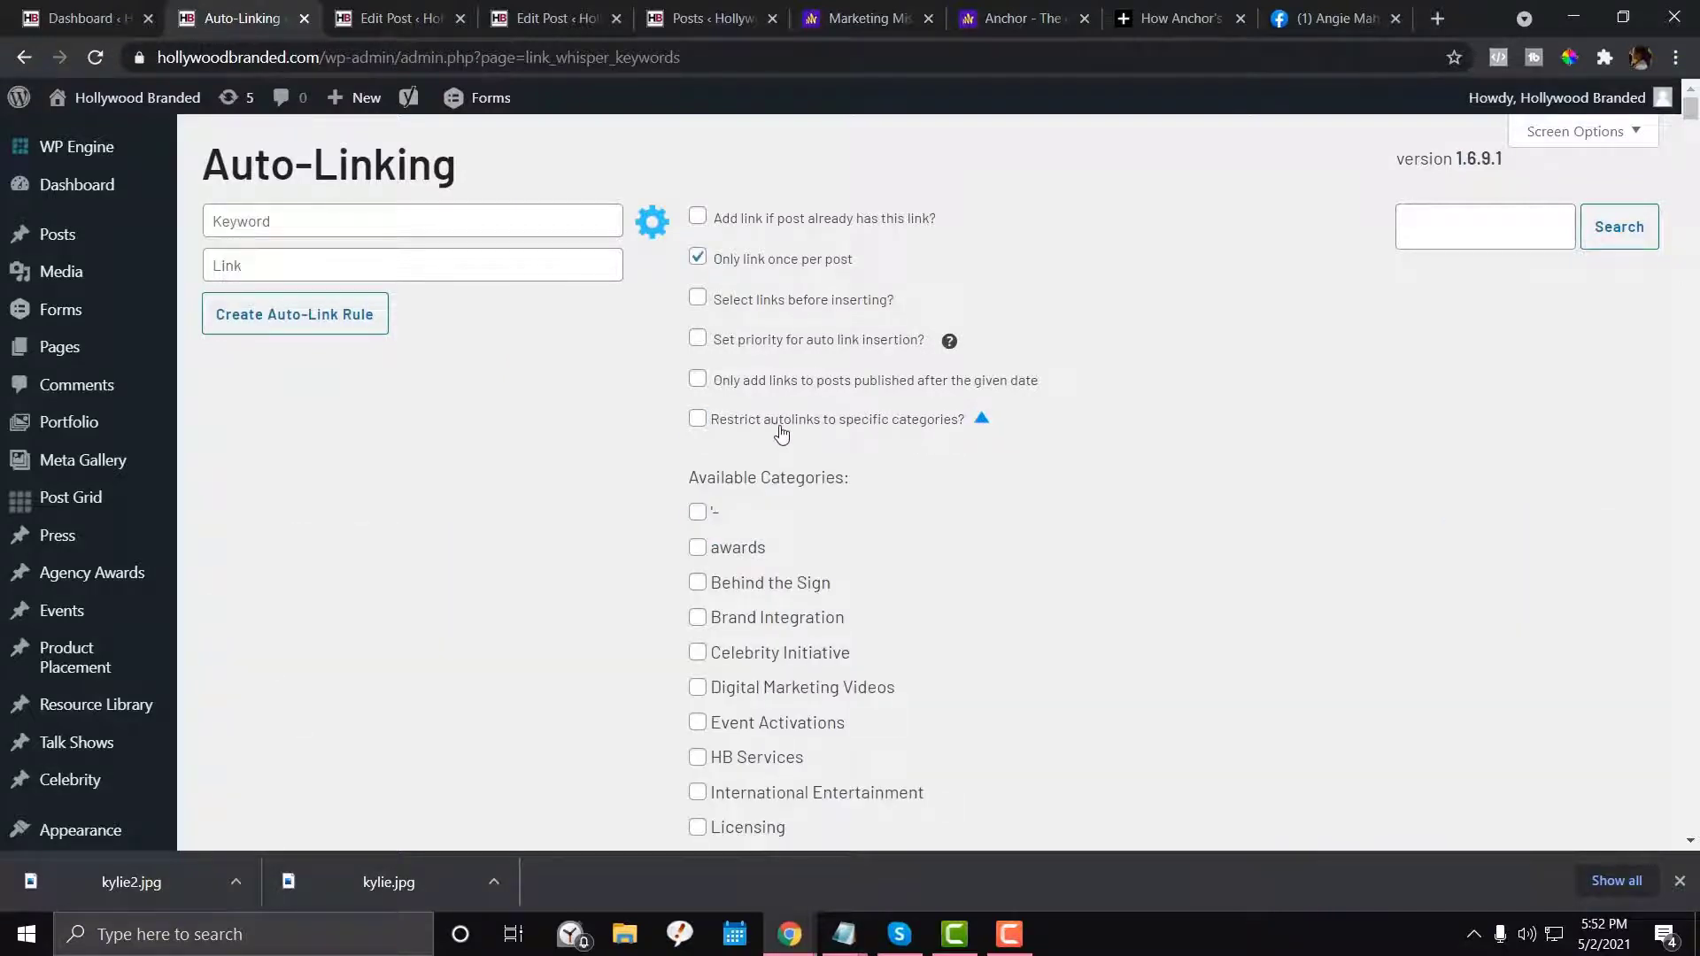
{"action": "scroll", "coordinate": [848, 435], "scroll_direction": "down", "scroll_amount": 1}
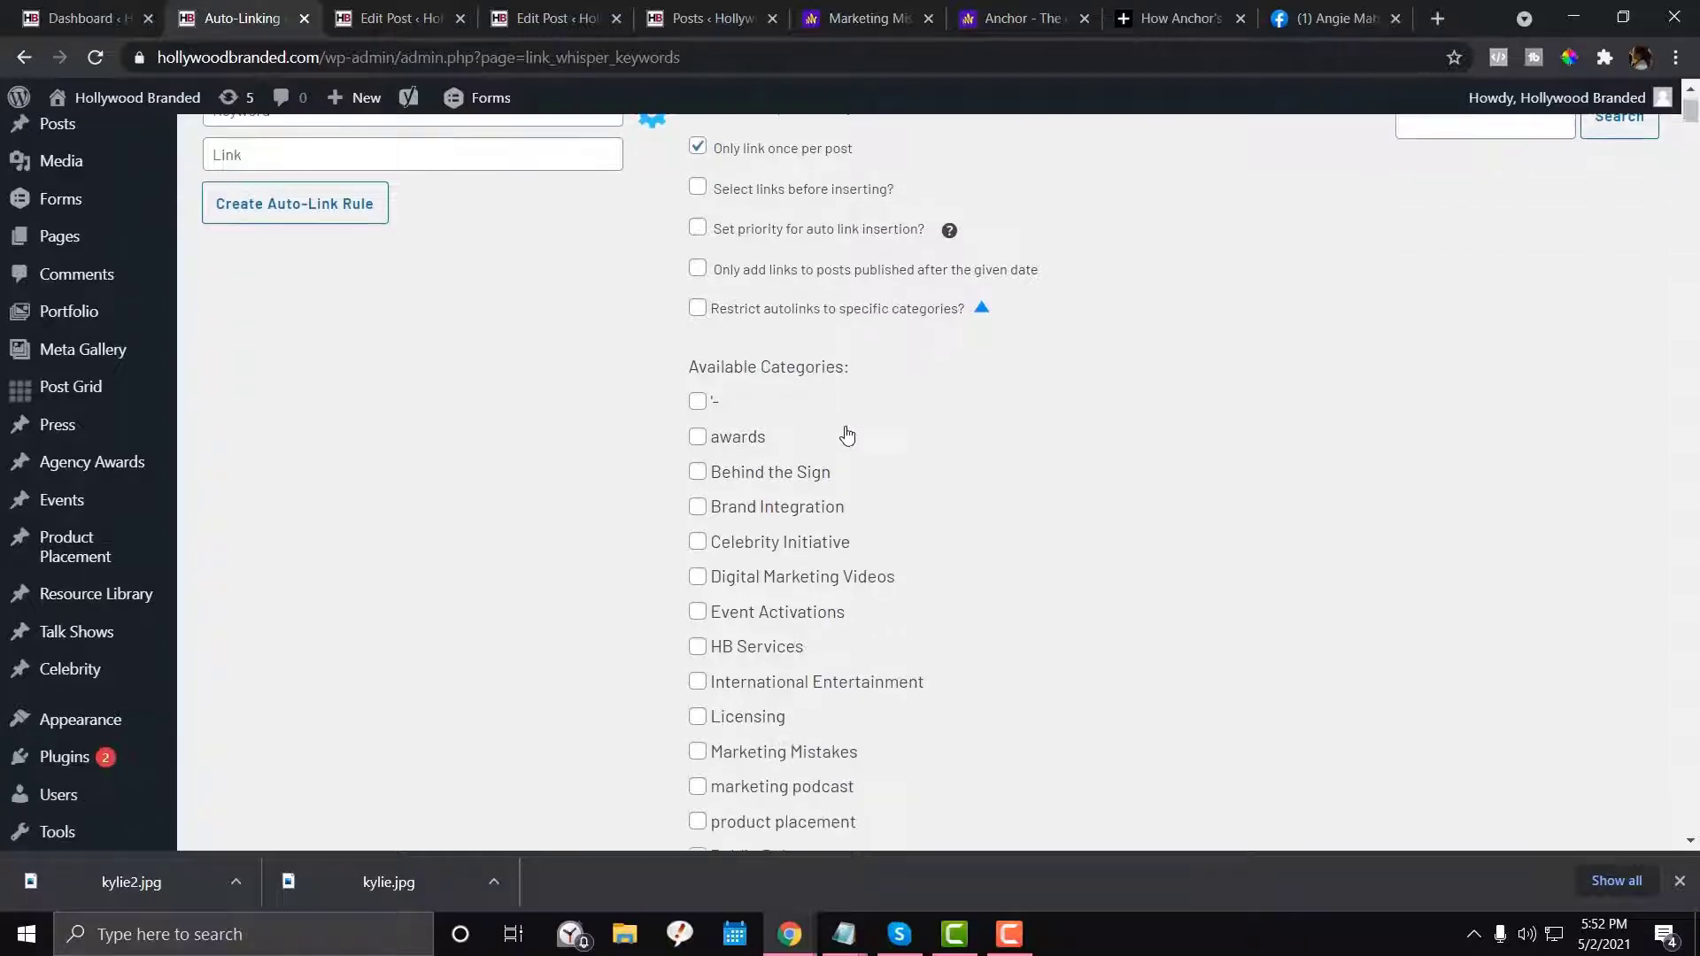
{"action": "scroll", "coordinate": [707, 409], "scroll_direction": "down", "scroll_amount": 9}
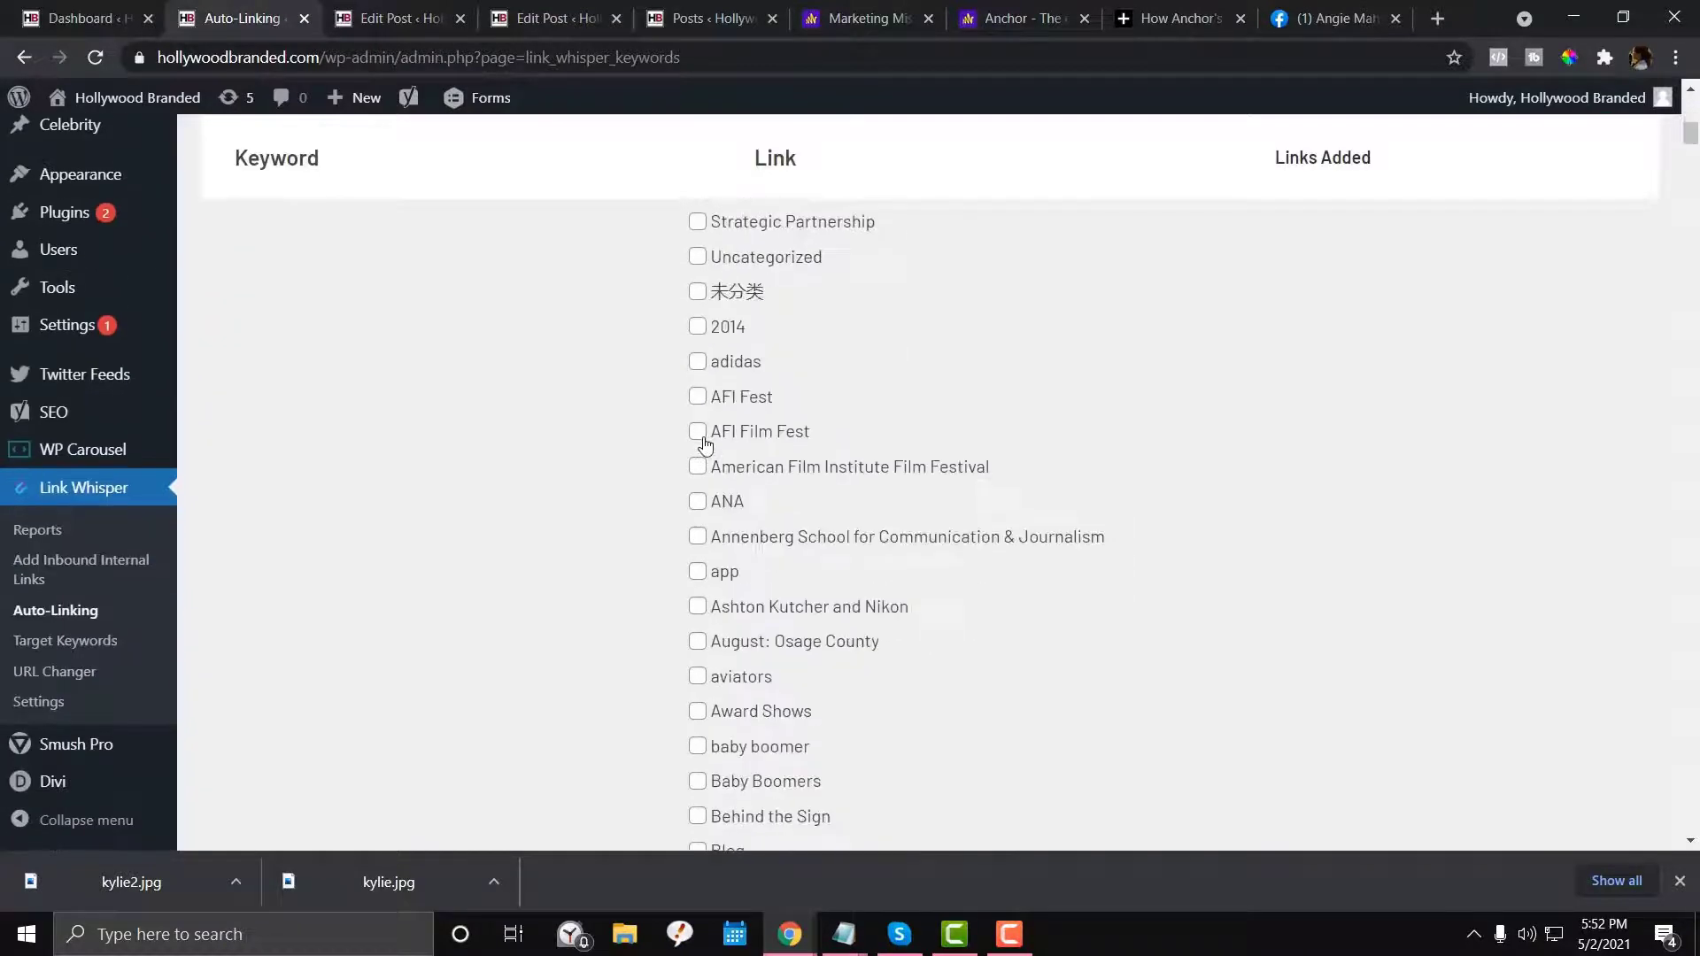
{"action": "scroll", "coordinate": [706, 445], "scroll_direction": "down", "scroll_amount": 10}
{"action": "scroll", "coordinate": [706, 445], "scroll_direction": "up", "scroll_amount": 18}
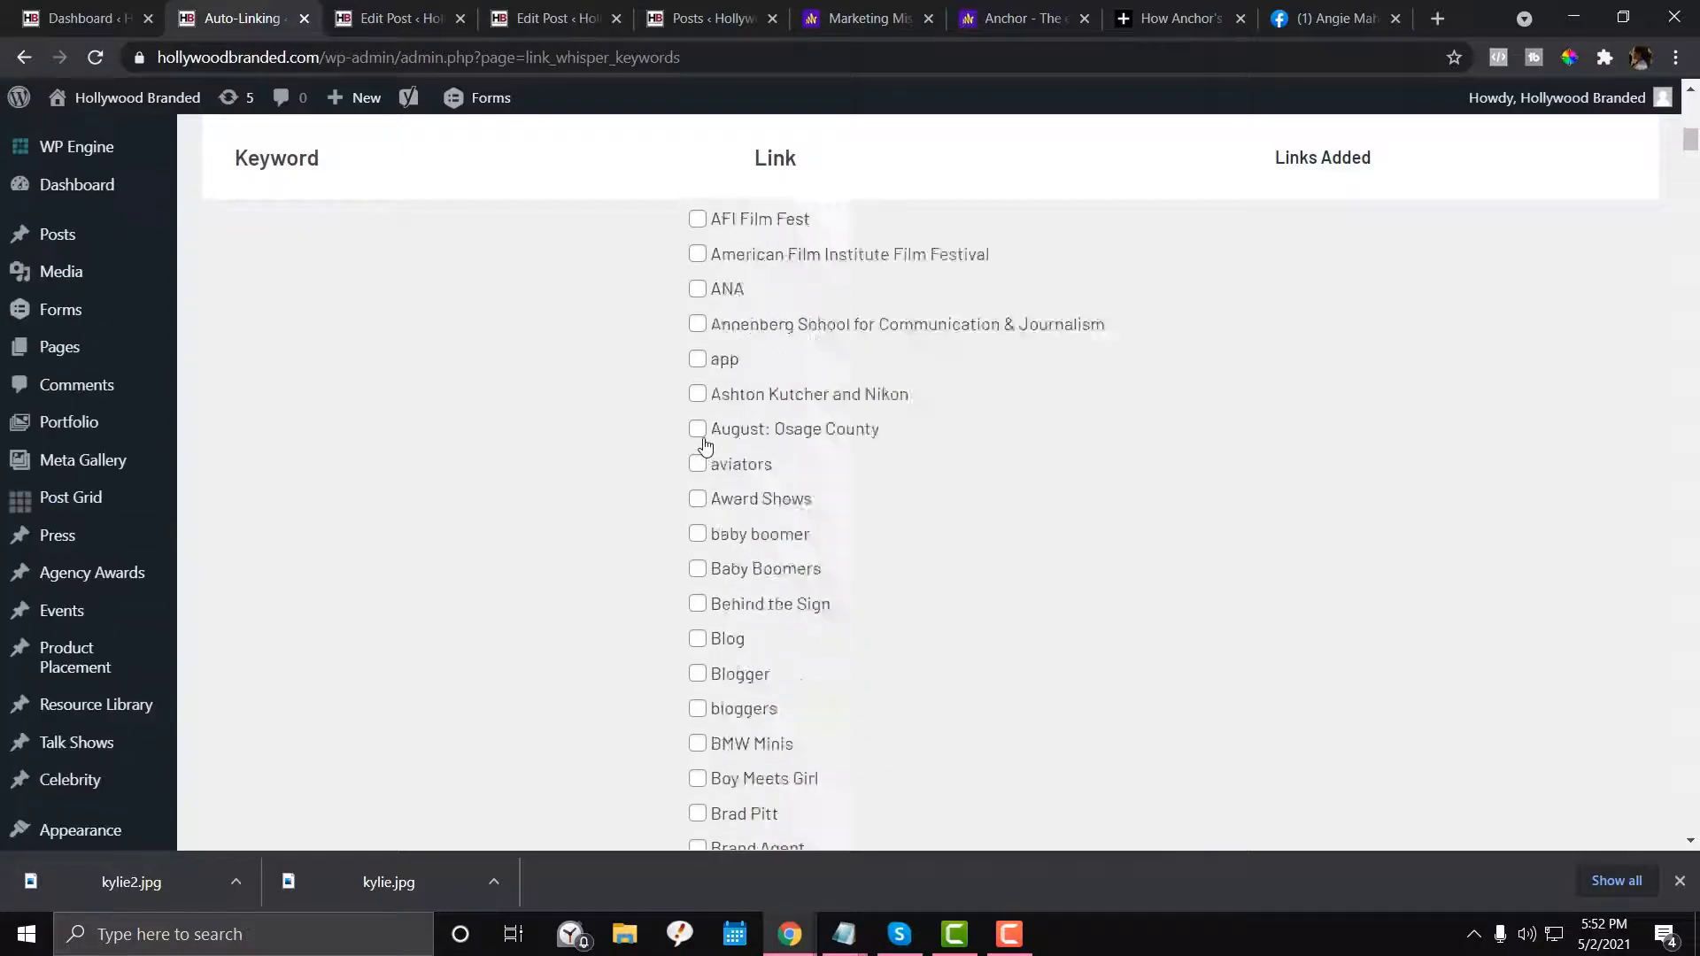
{"action": "scroll", "coordinate": [705, 445], "scroll_direction": "up", "scroll_amount": 2}
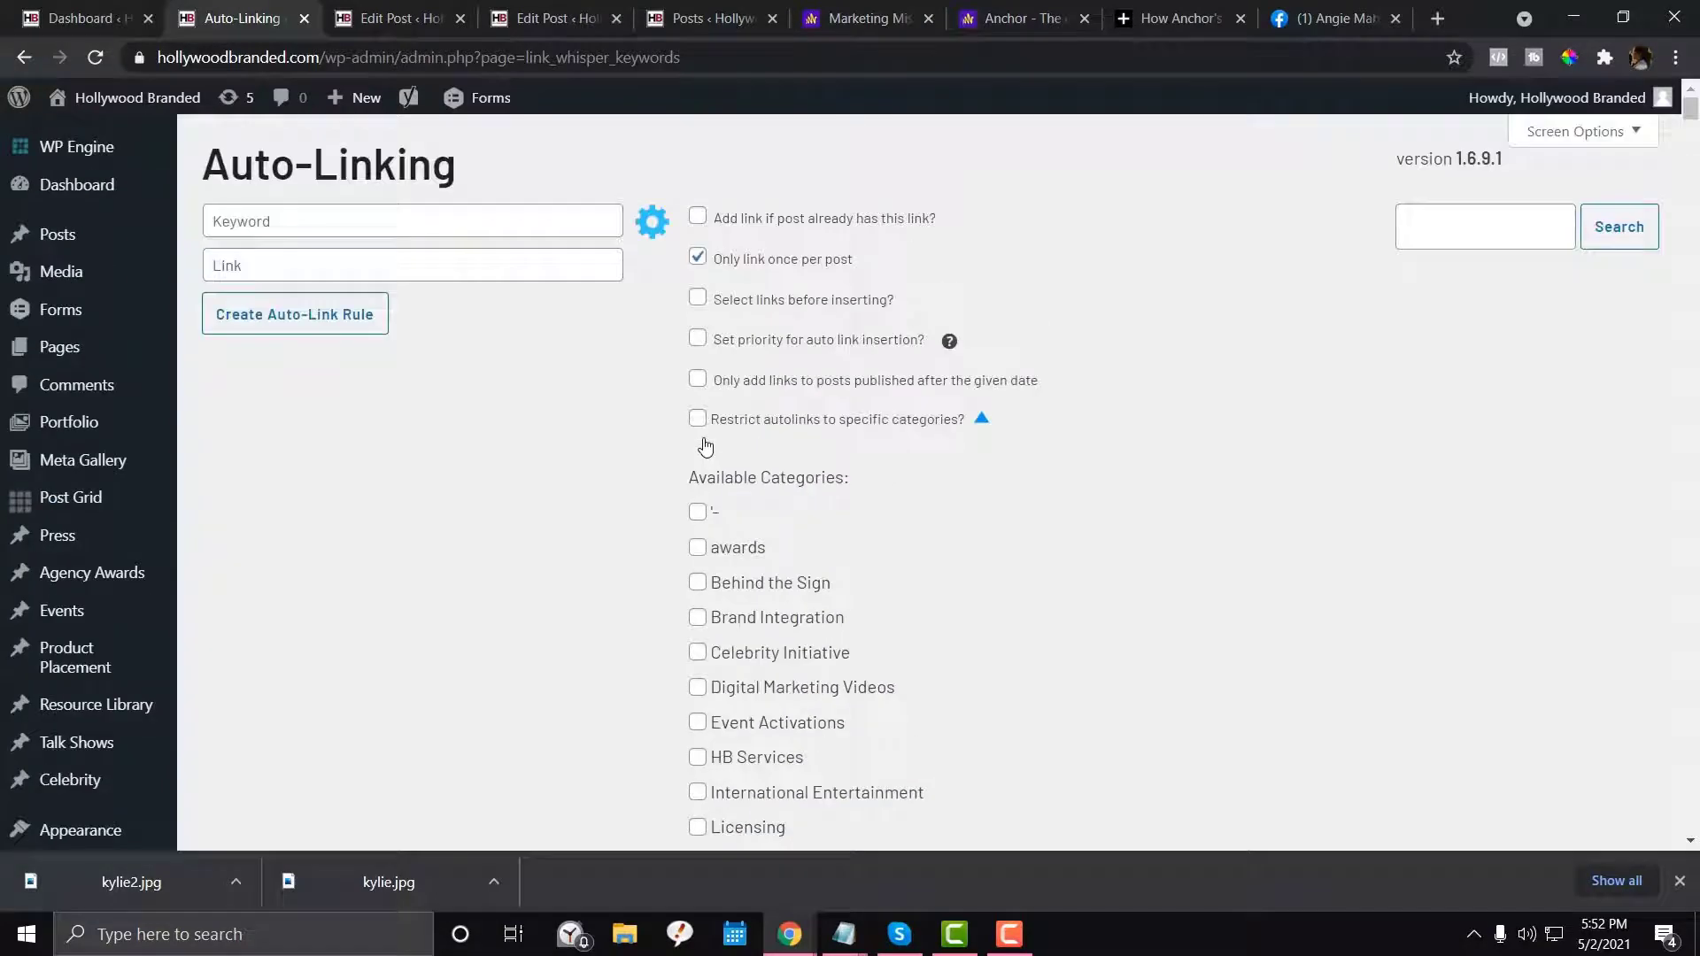
Collapse the category list and turn off the Only link once per post option for the new rule
{"action": "left_click", "coordinate": [981, 420]}
{"action": "left_click", "coordinate": [700, 260]}
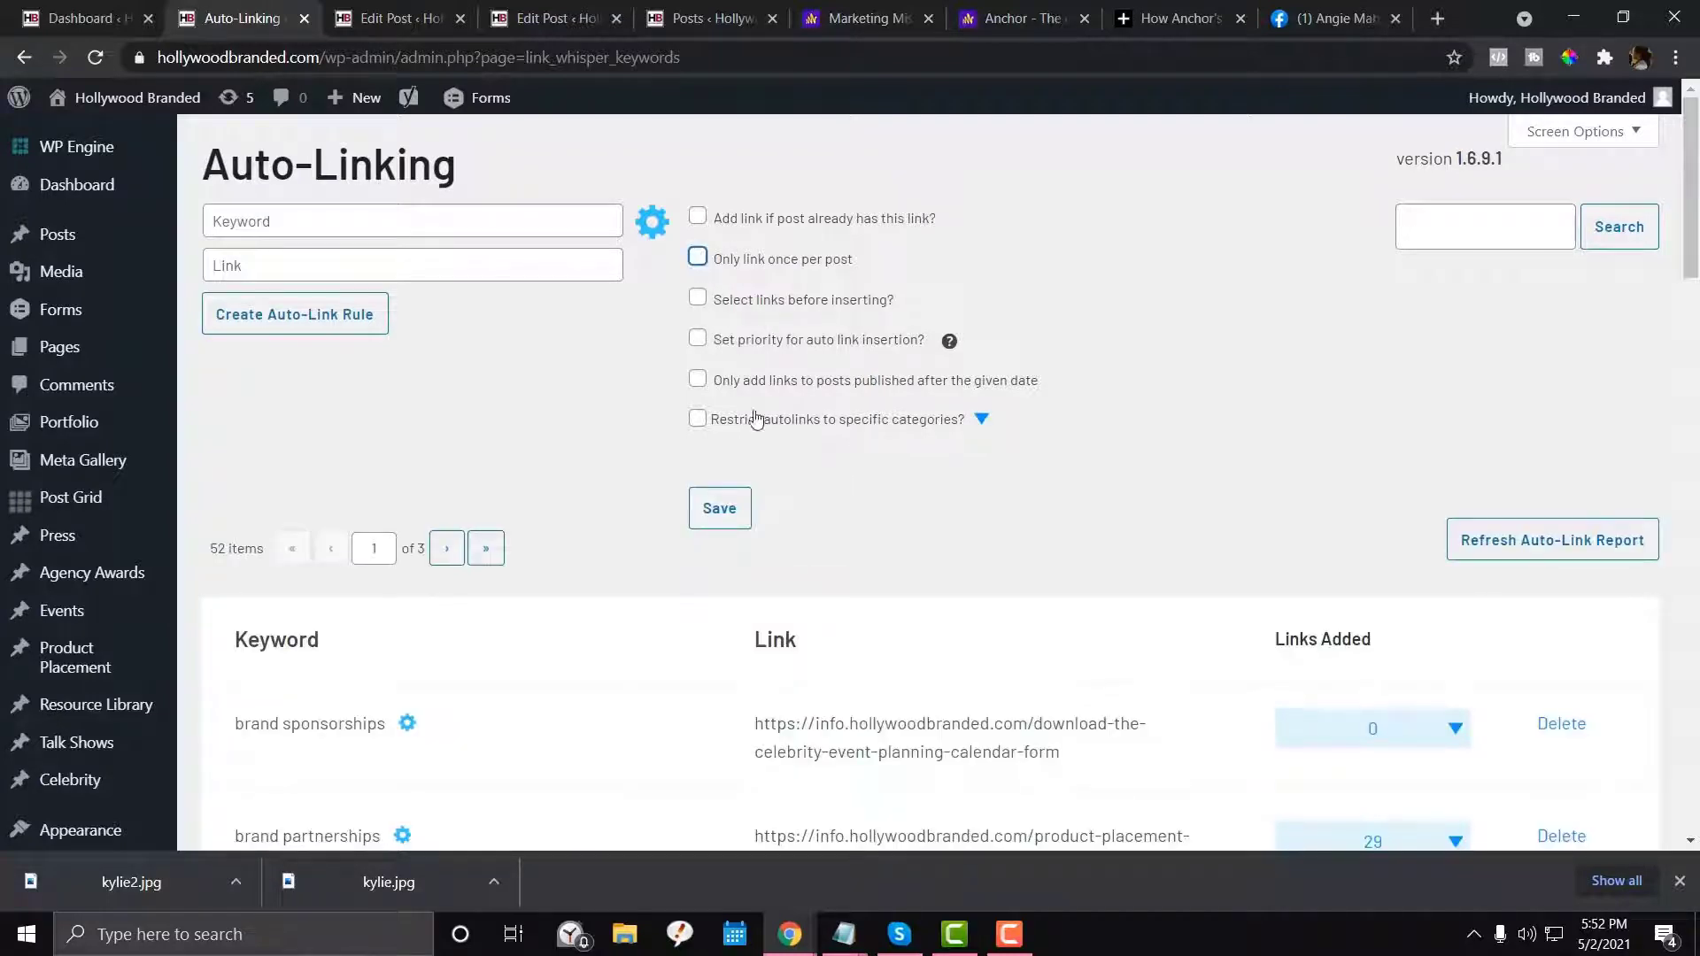
{"action": "left_click", "coordinate": [698, 379]}
{"action": "left_click", "coordinate": [697, 379]}
{"action": "left_click", "coordinate": [698, 379]}
{"action": "left_click", "coordinate": [698, 379]}
{"action": "left_click", "coordinate": [698, 379]}
{"action": "left_click", "coordinate": [698, 379]}
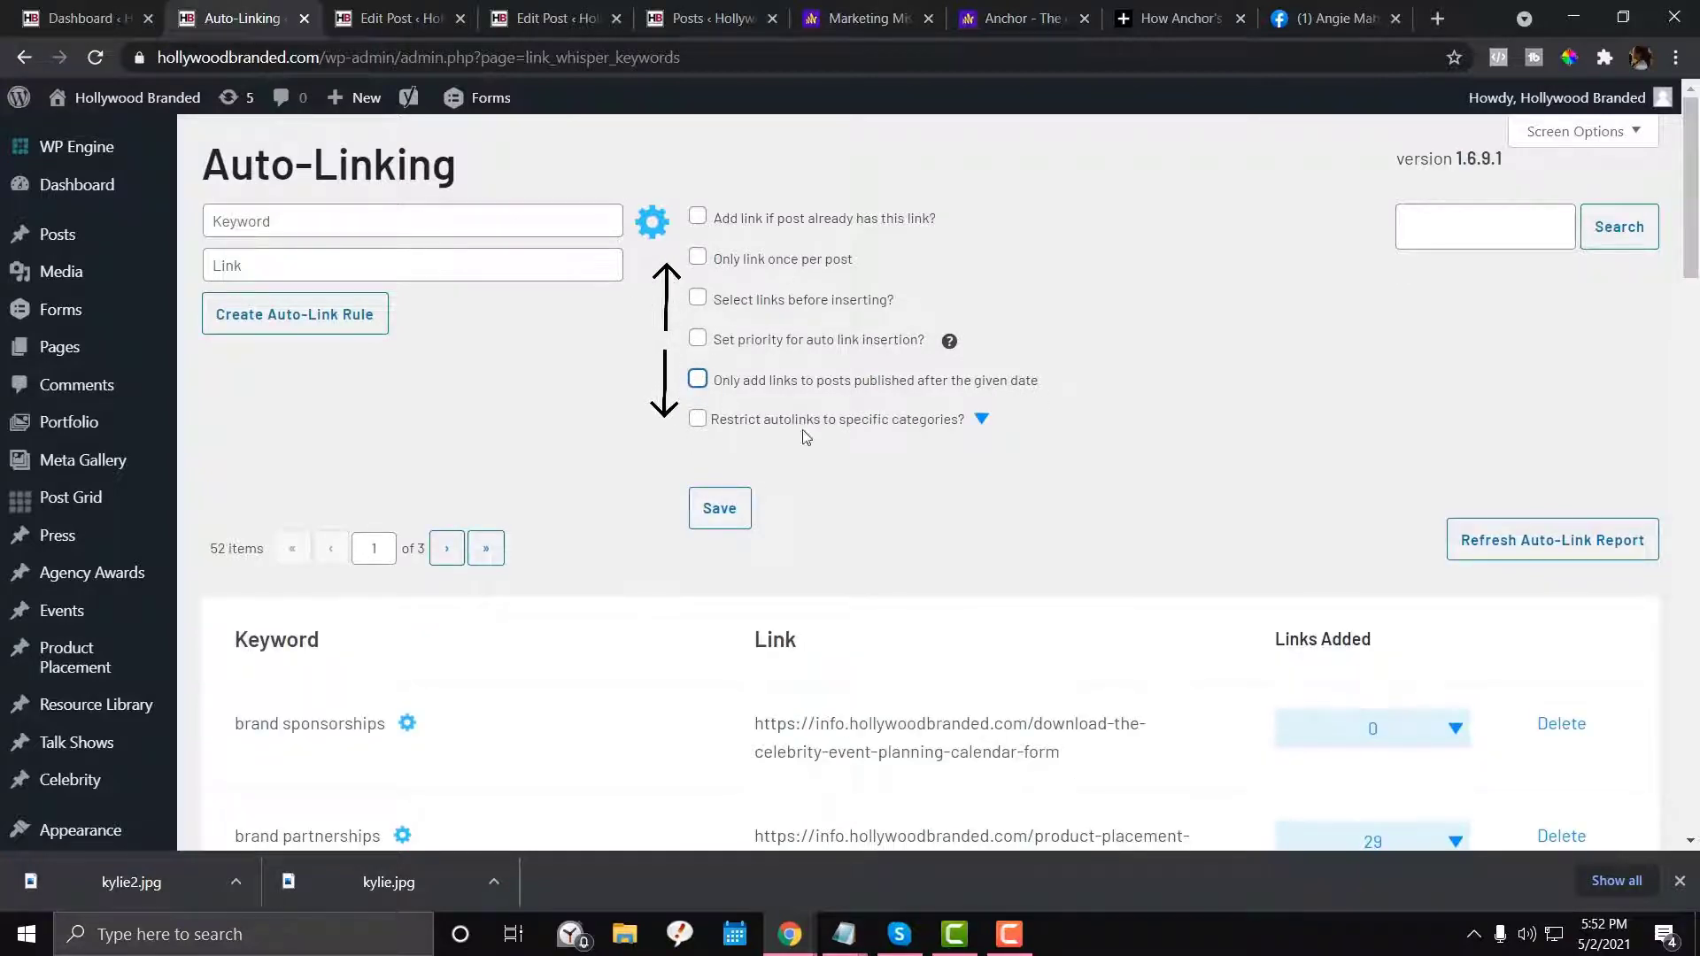
{"action": "left_click", "coordinate": [316, 213]}
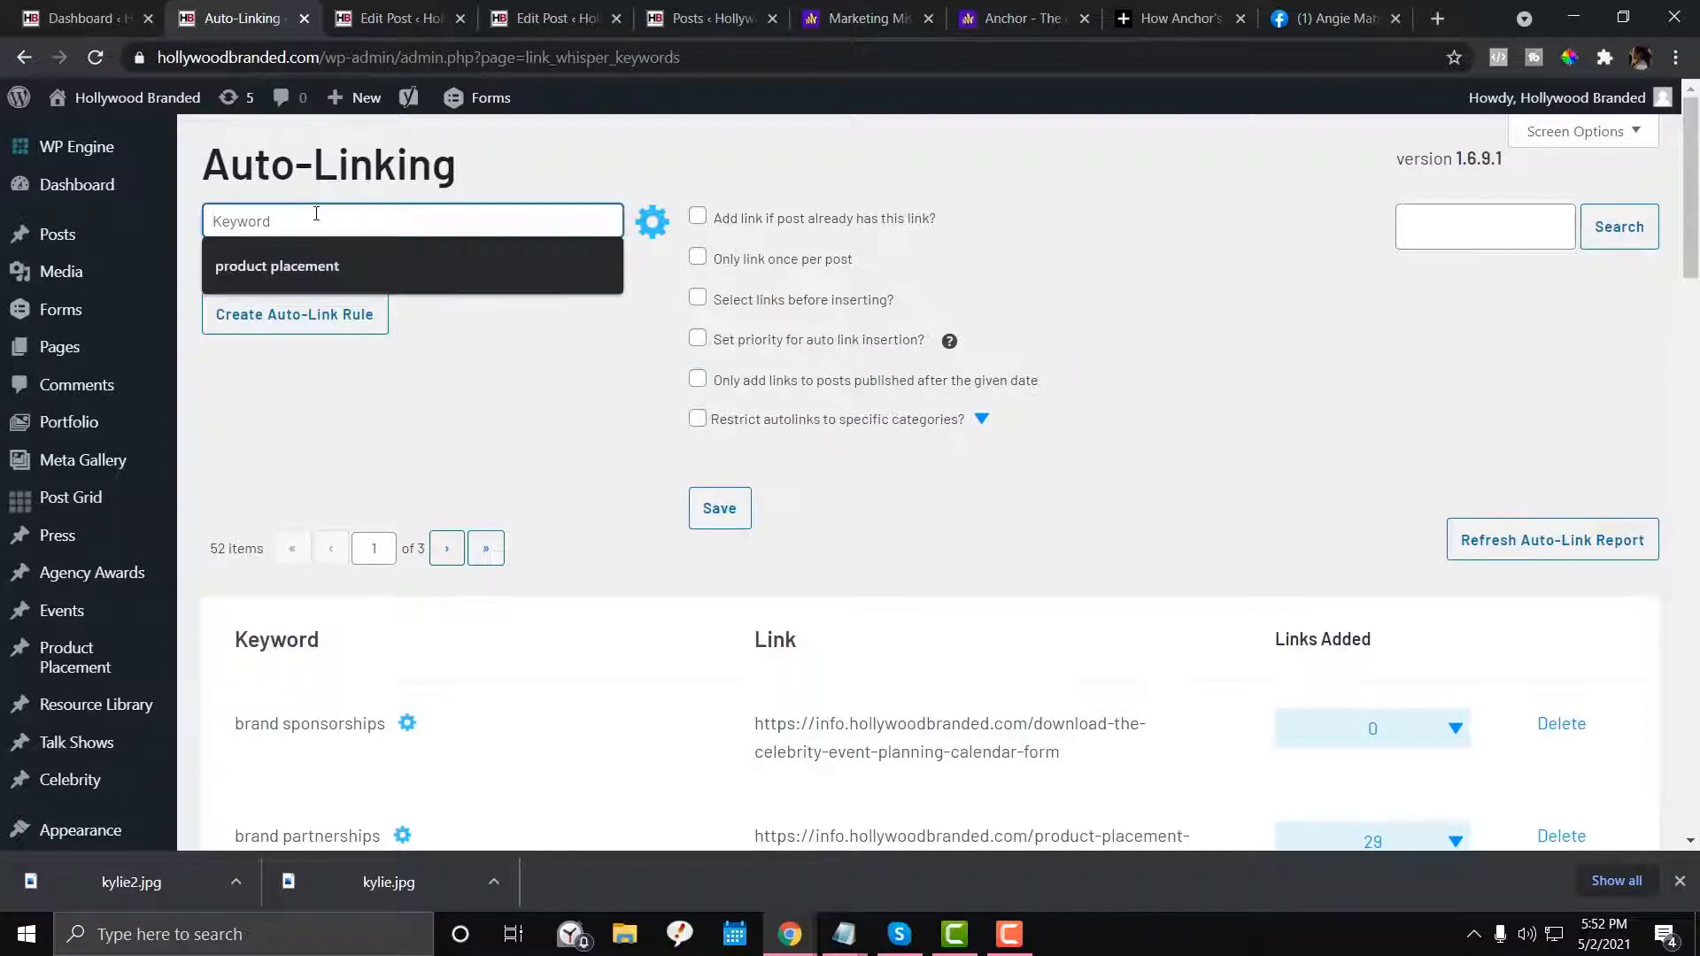
{"action": "left_click", "coordinate": [523, 175]}
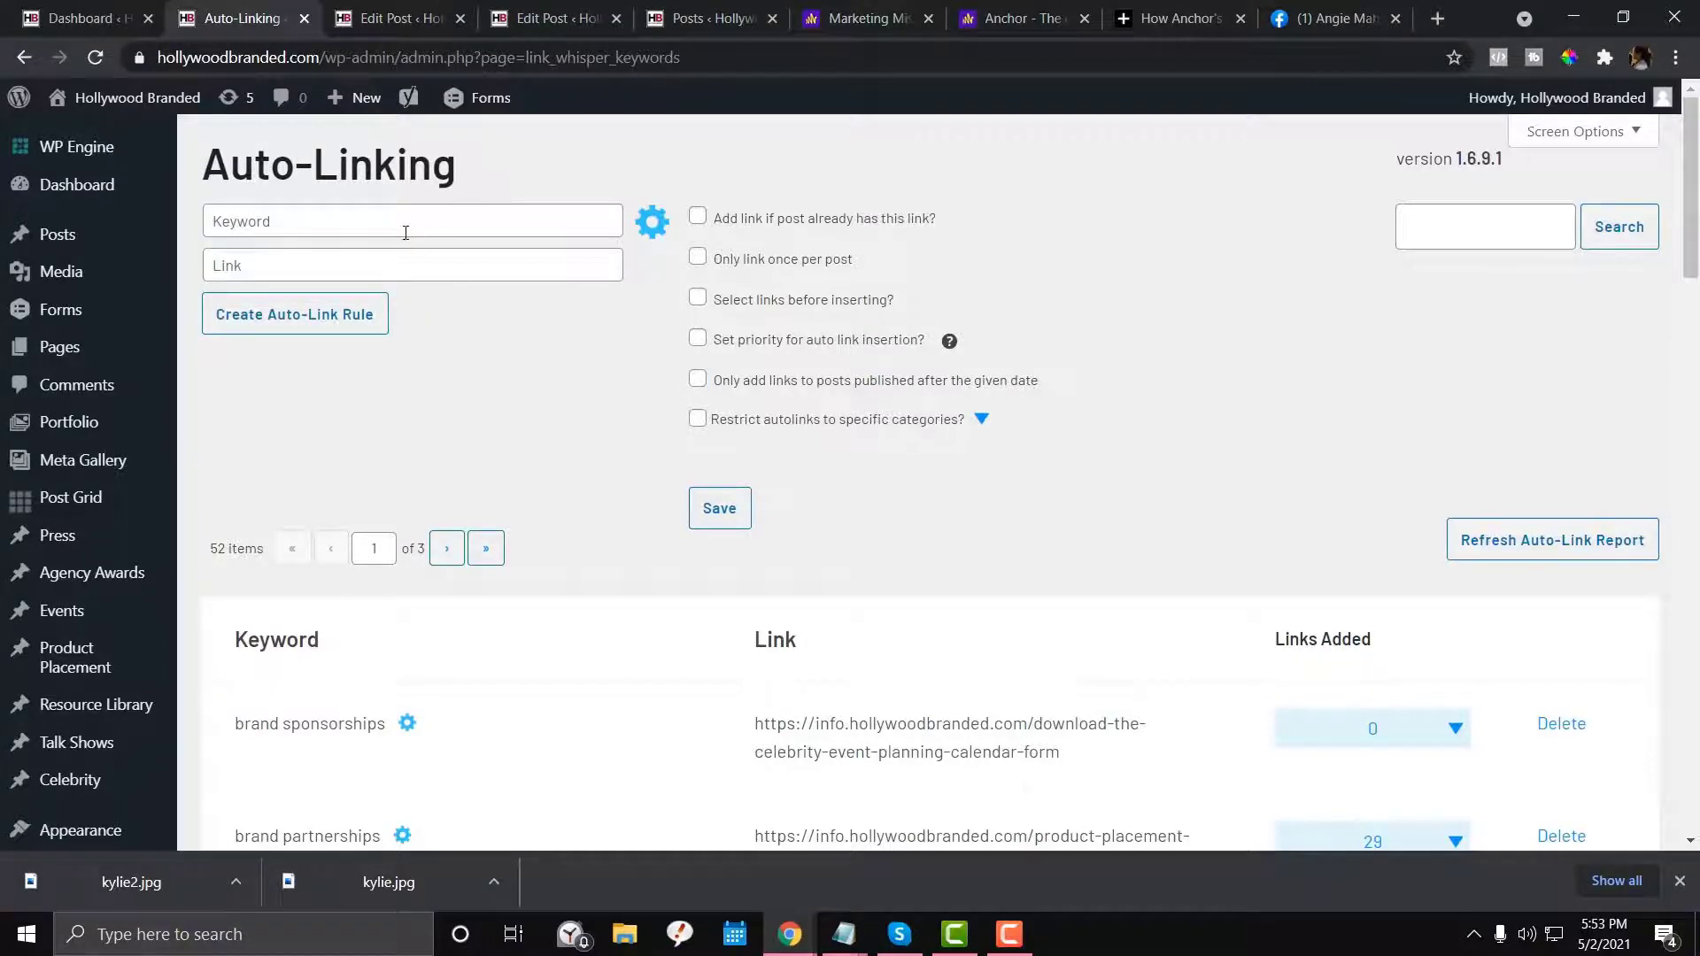
Load hollywoodbranded.com/podcast/ in the EP 195 editor's tab and return to the Auto-Linking page
{"action": "left_click", "coordinate": [412, 5]}
{"action": "left_click", "coordinate": [988, 51]}
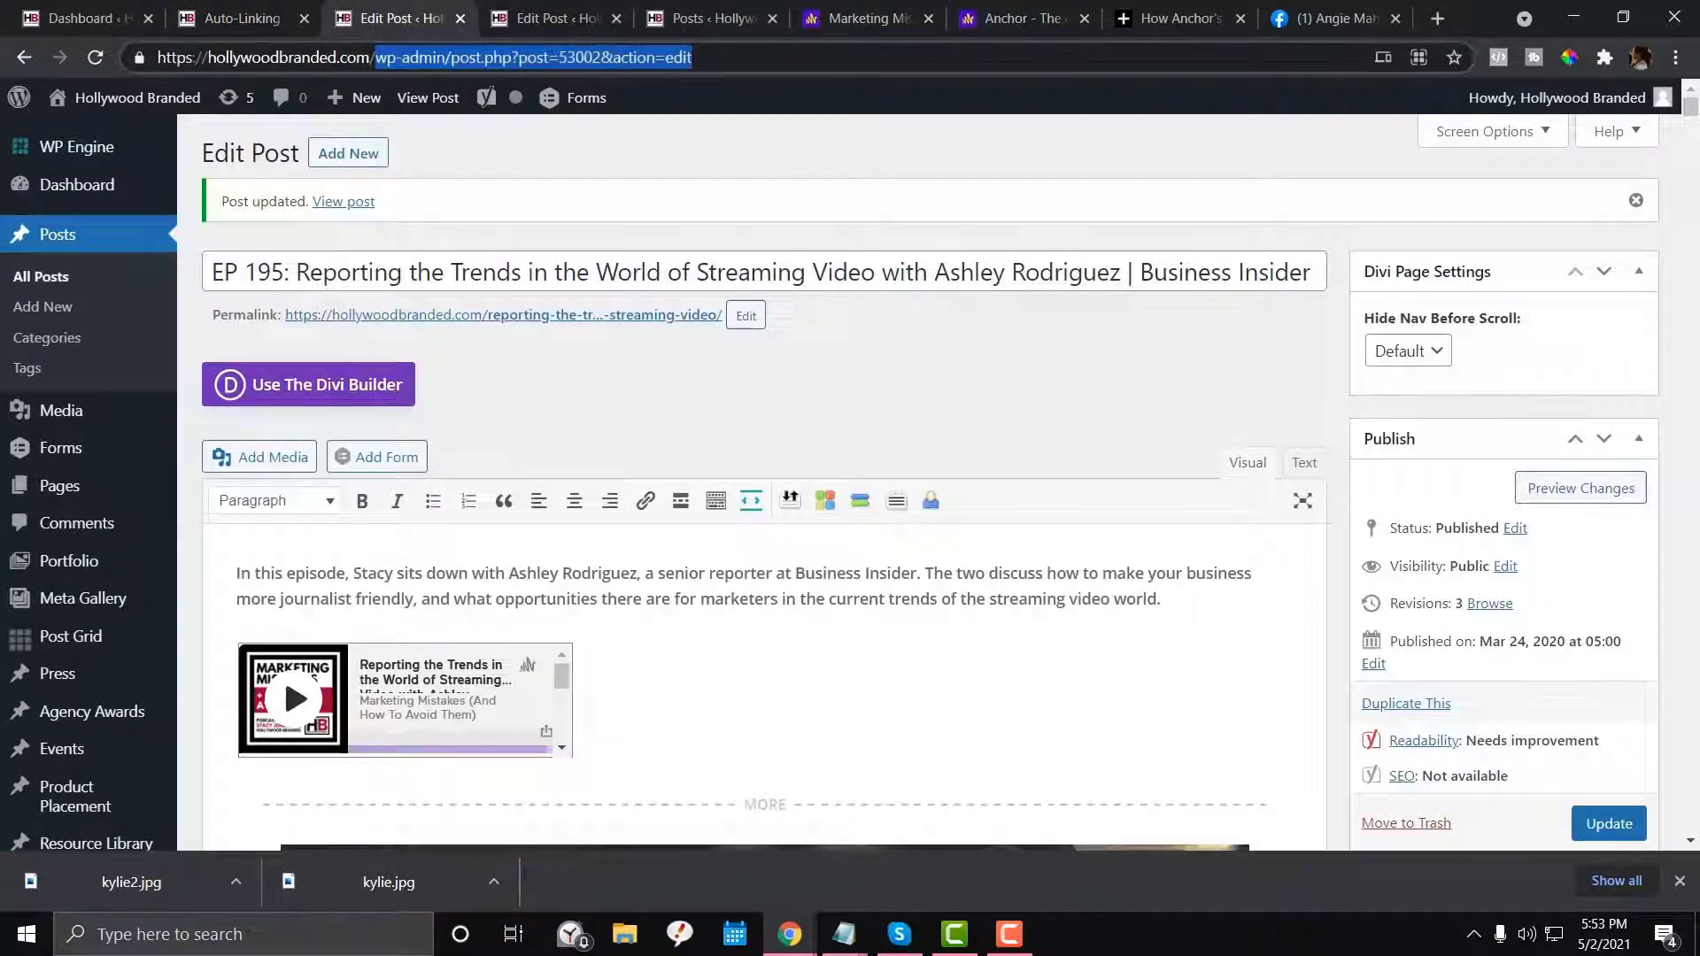
{"action": "type", "text": "hollywoodbranded.com"}
{"action": "left_click", "coordinate": [889, 216]}
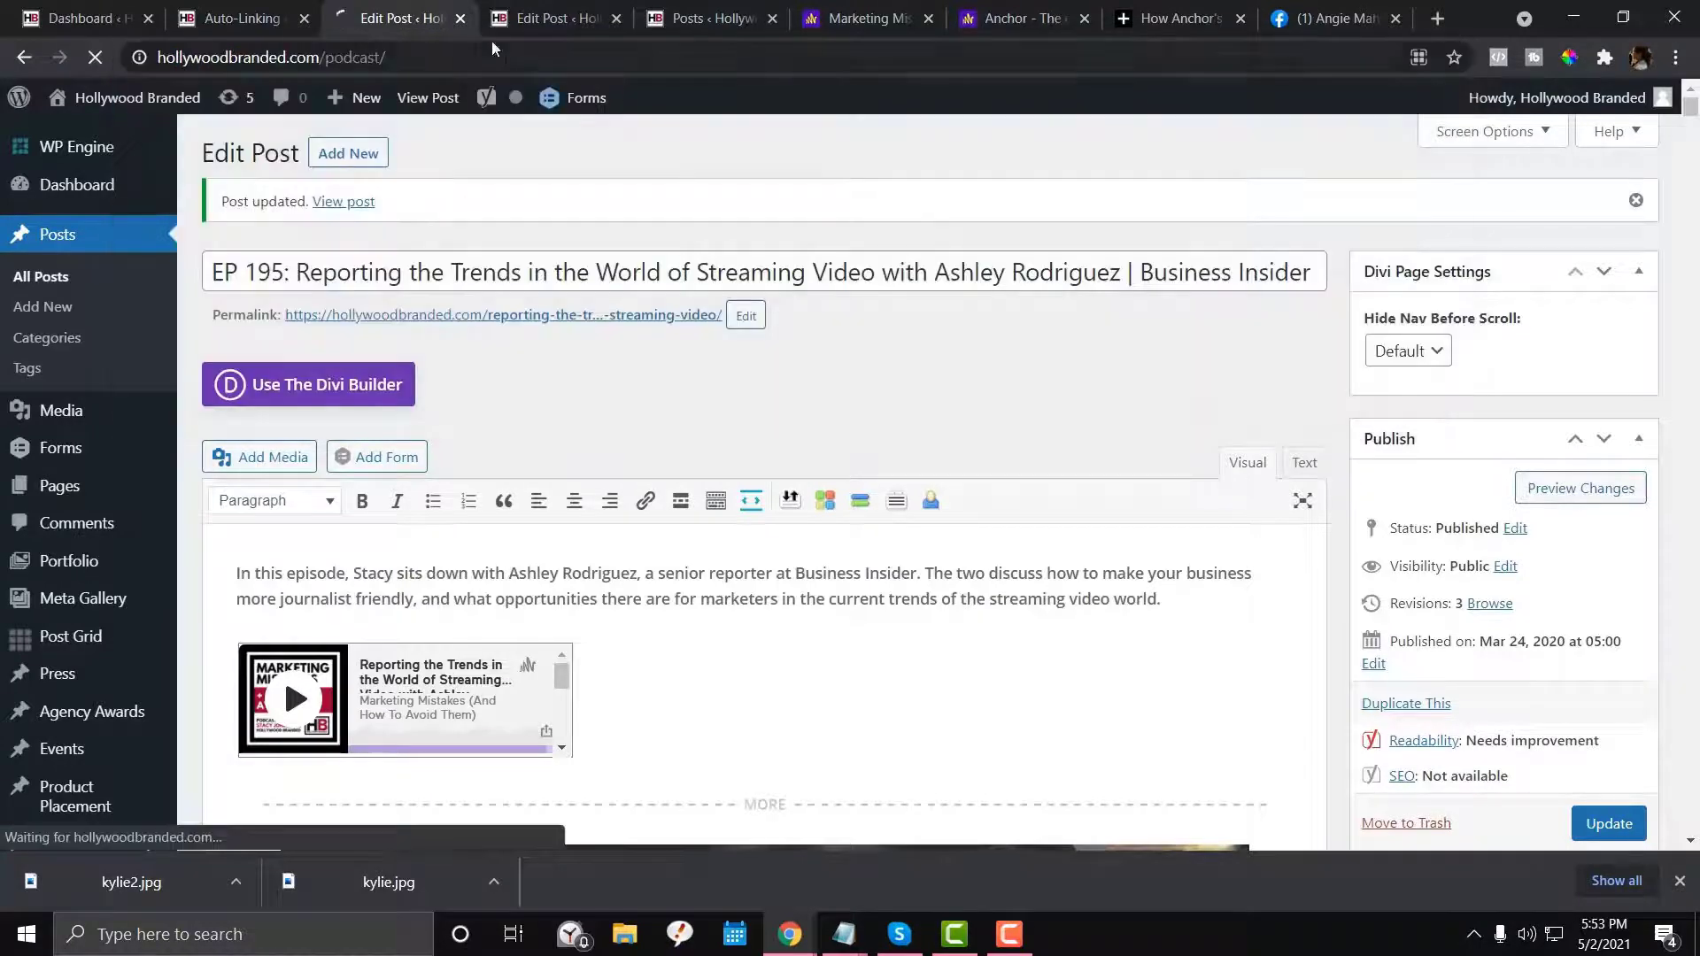
{"action": "key", "text": "ctrl+shift+Tab"}
{"action": "left_click", "coordinate": [358, 222]}
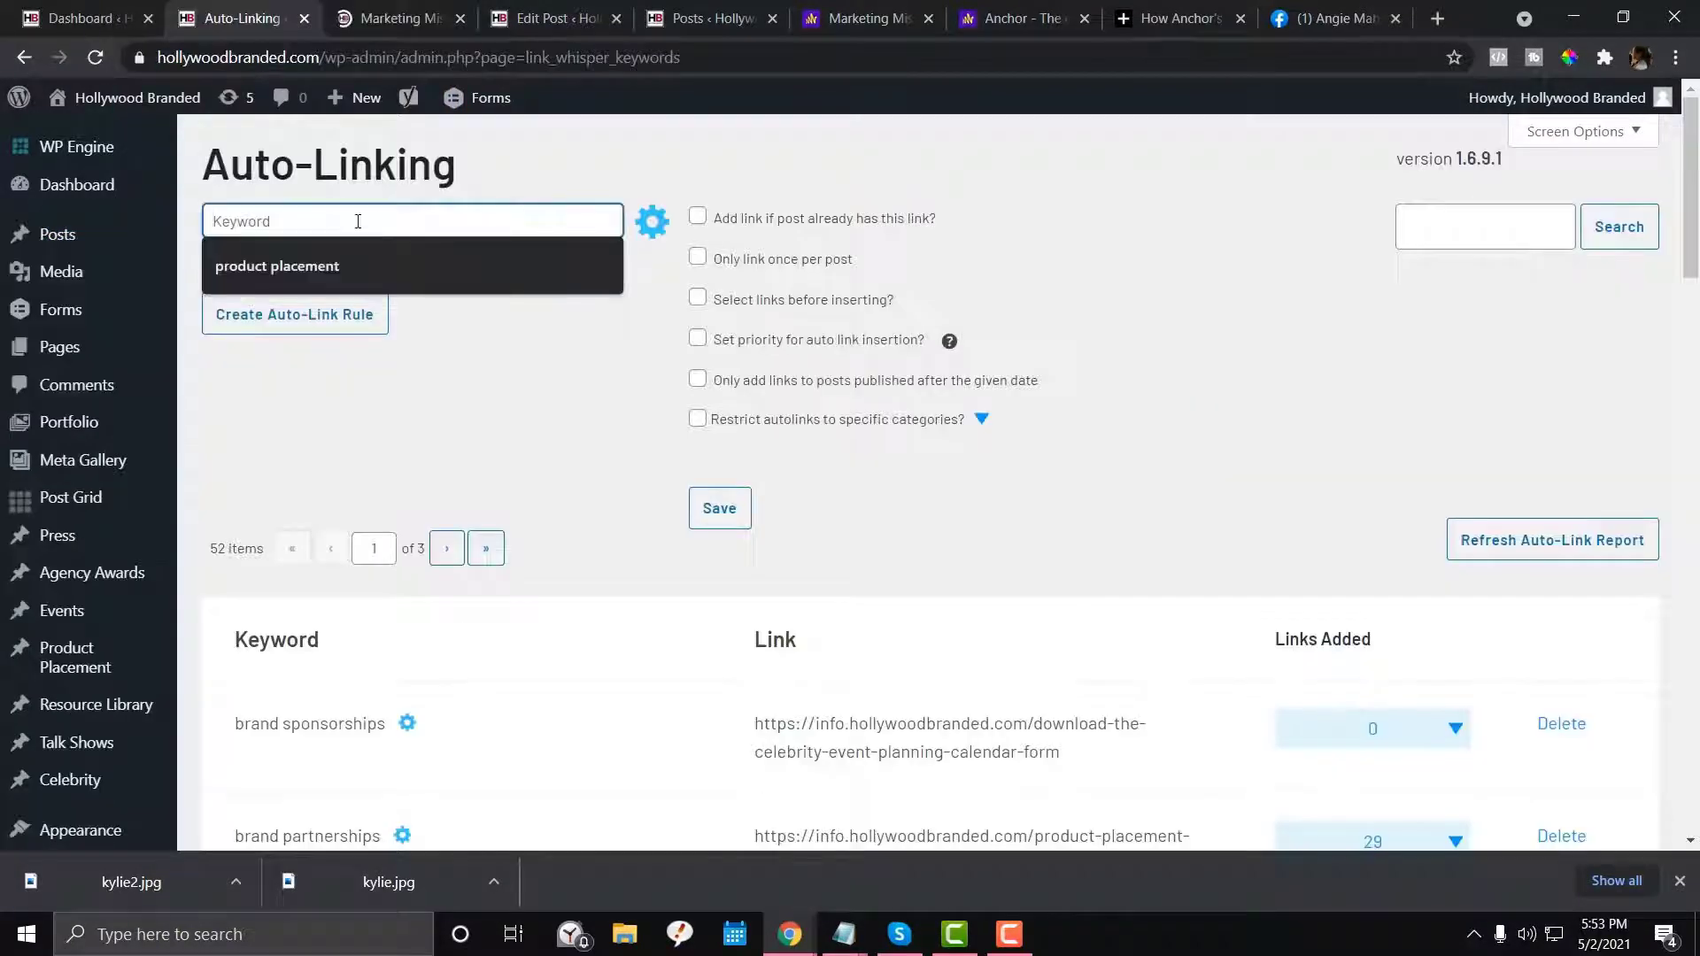
{"action": "type", "text": "influencer"}
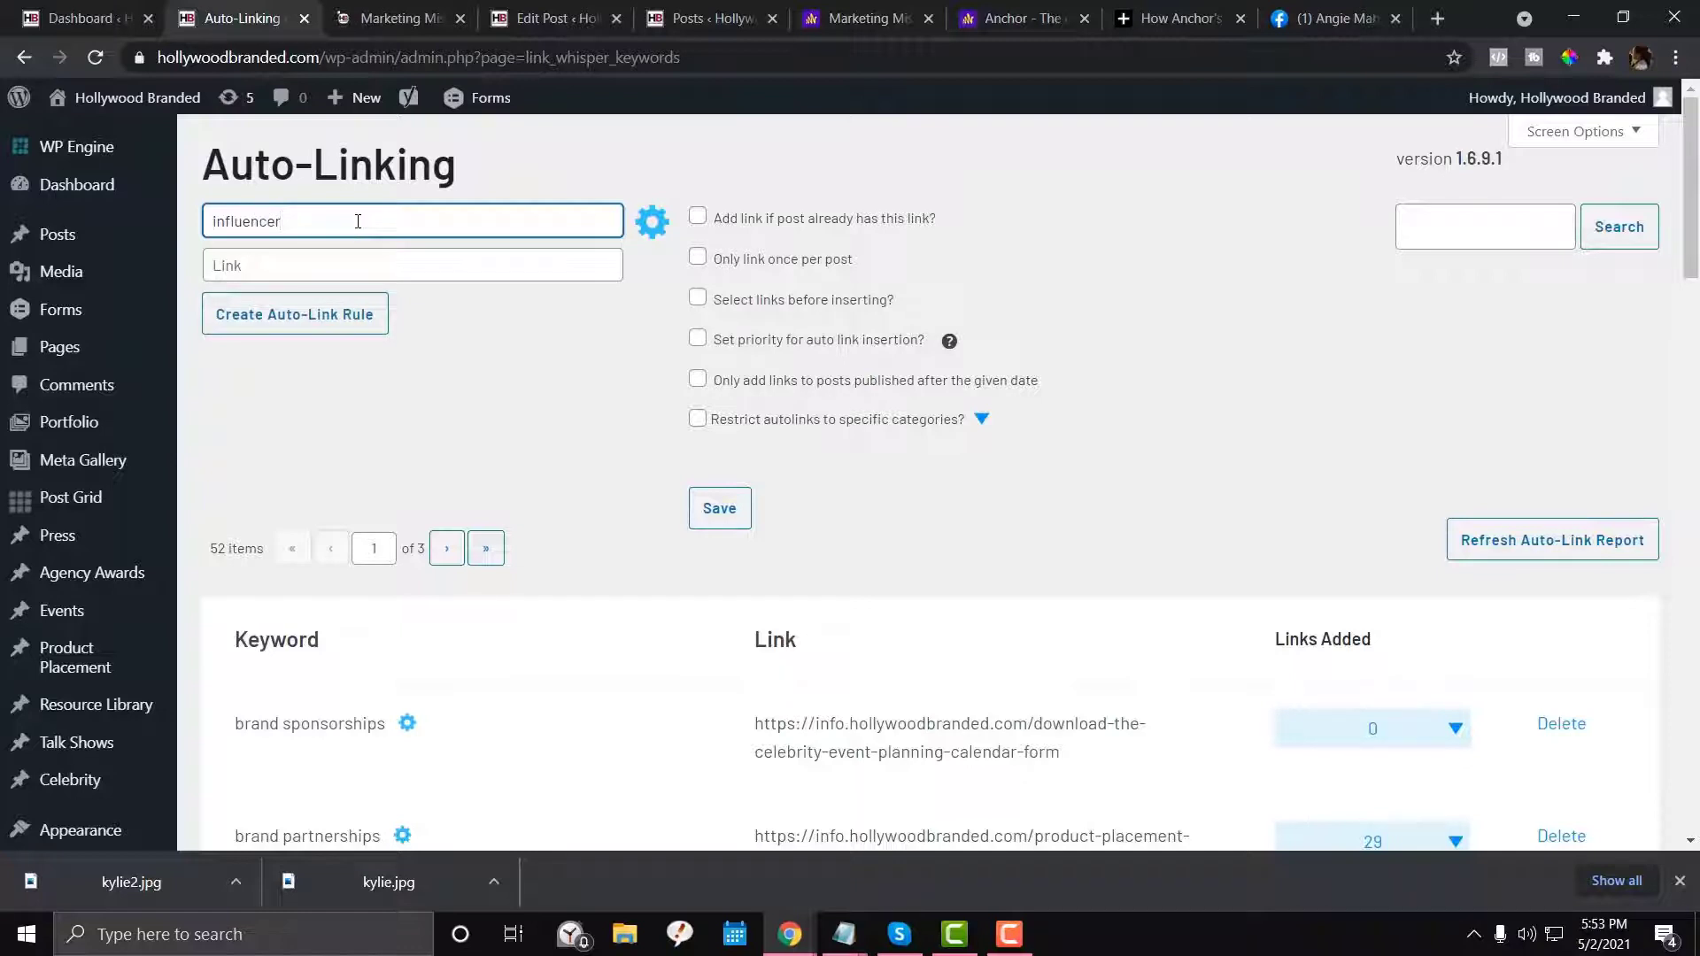
{"action": "type", "text": " marketing podcast"}
{"action": "left_click", "coordinate": [380, 266]}
{"action": "type", "text": "https://hollywoodbranded.com/podcast/"}
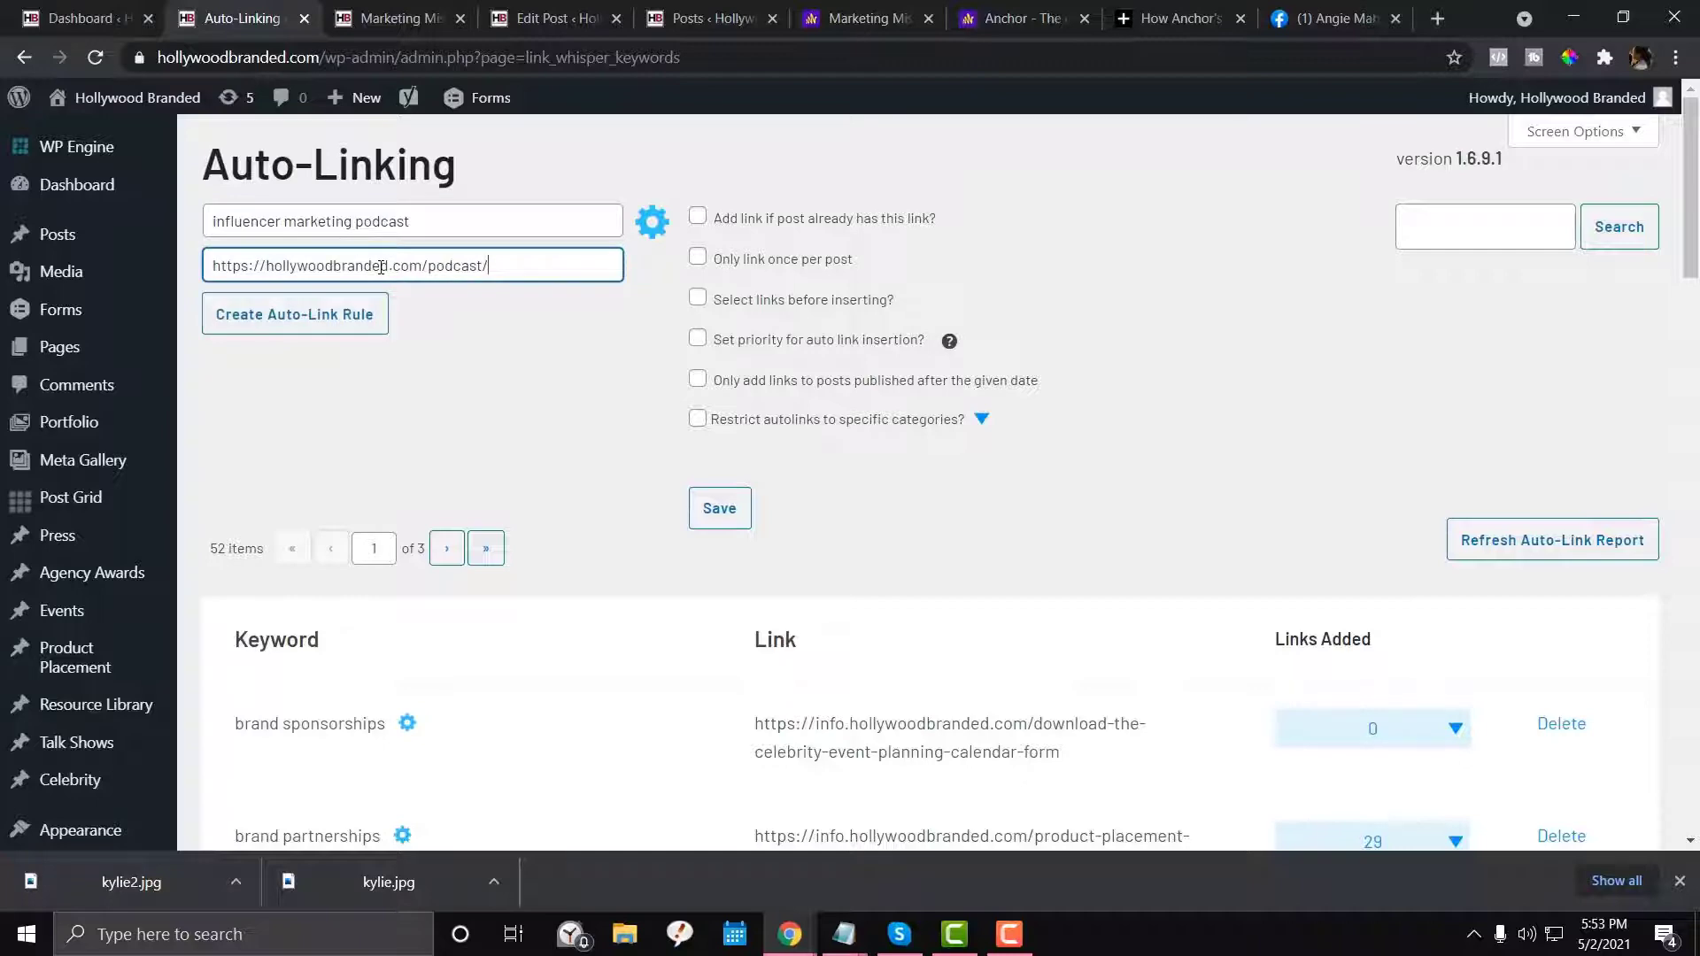
{"action": "left_click", "coordinate": [319, 325]}
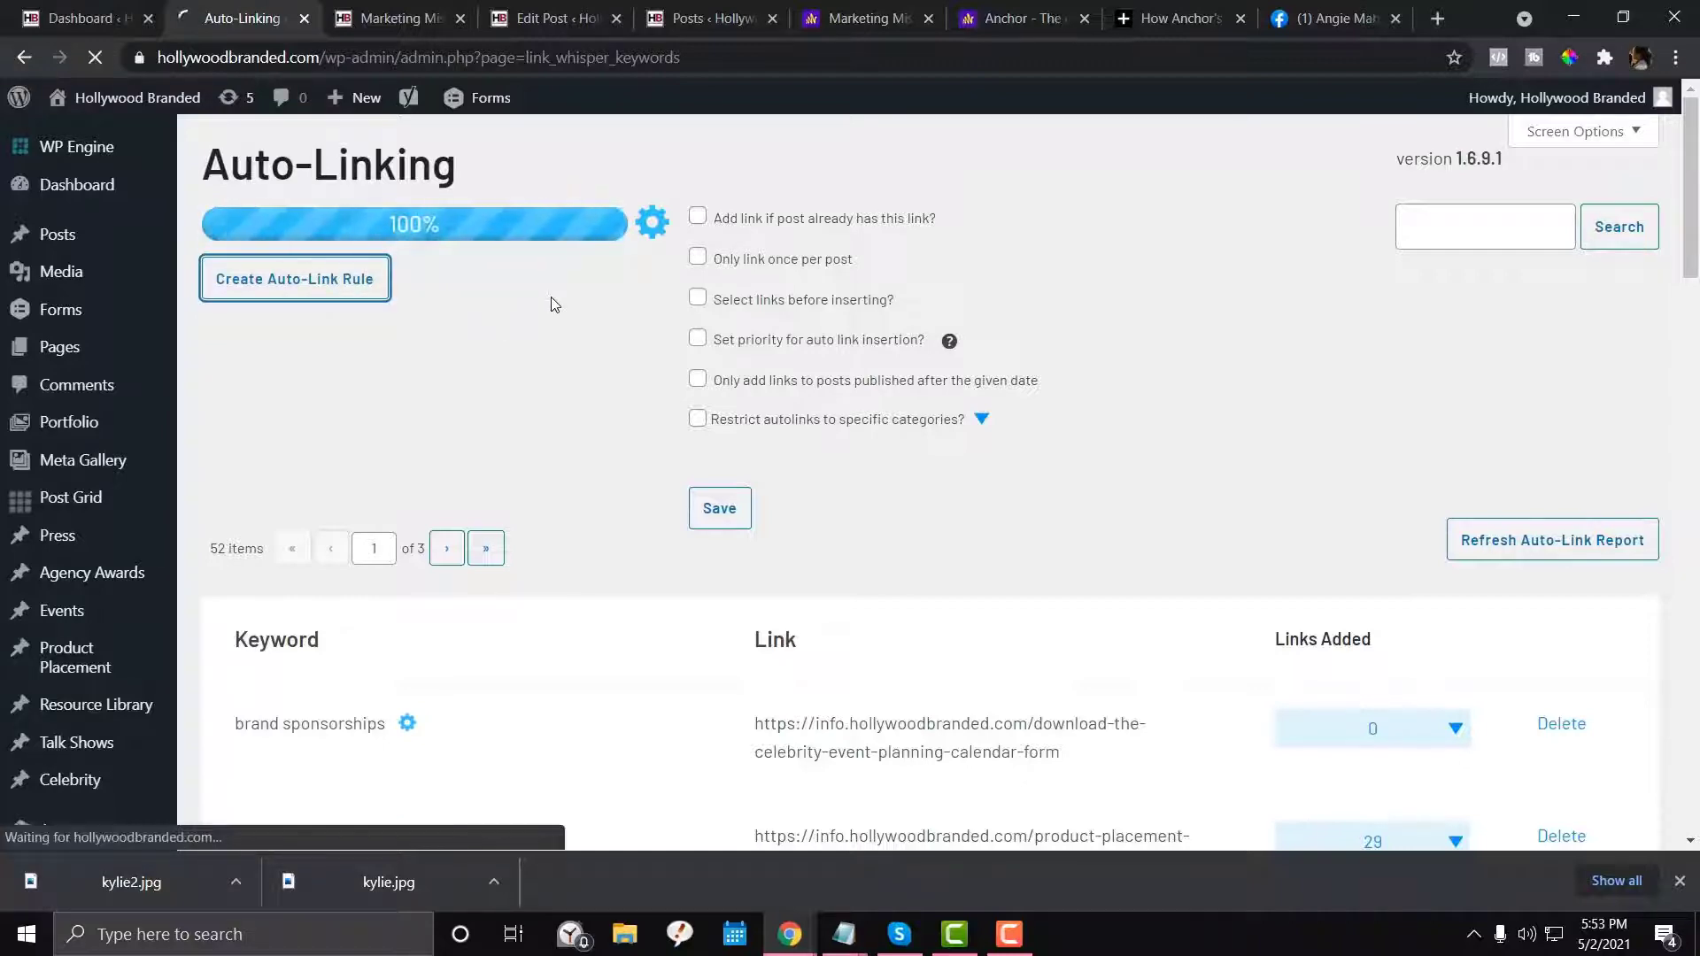
Expand the links added by the brand partnerships auto-link rule and open the Strategic Partnerships page editor in a new tab
{"action": "scroll", "coordinate": [1244, 450], "scroll_direction": "down", "scroll_amount": 3}
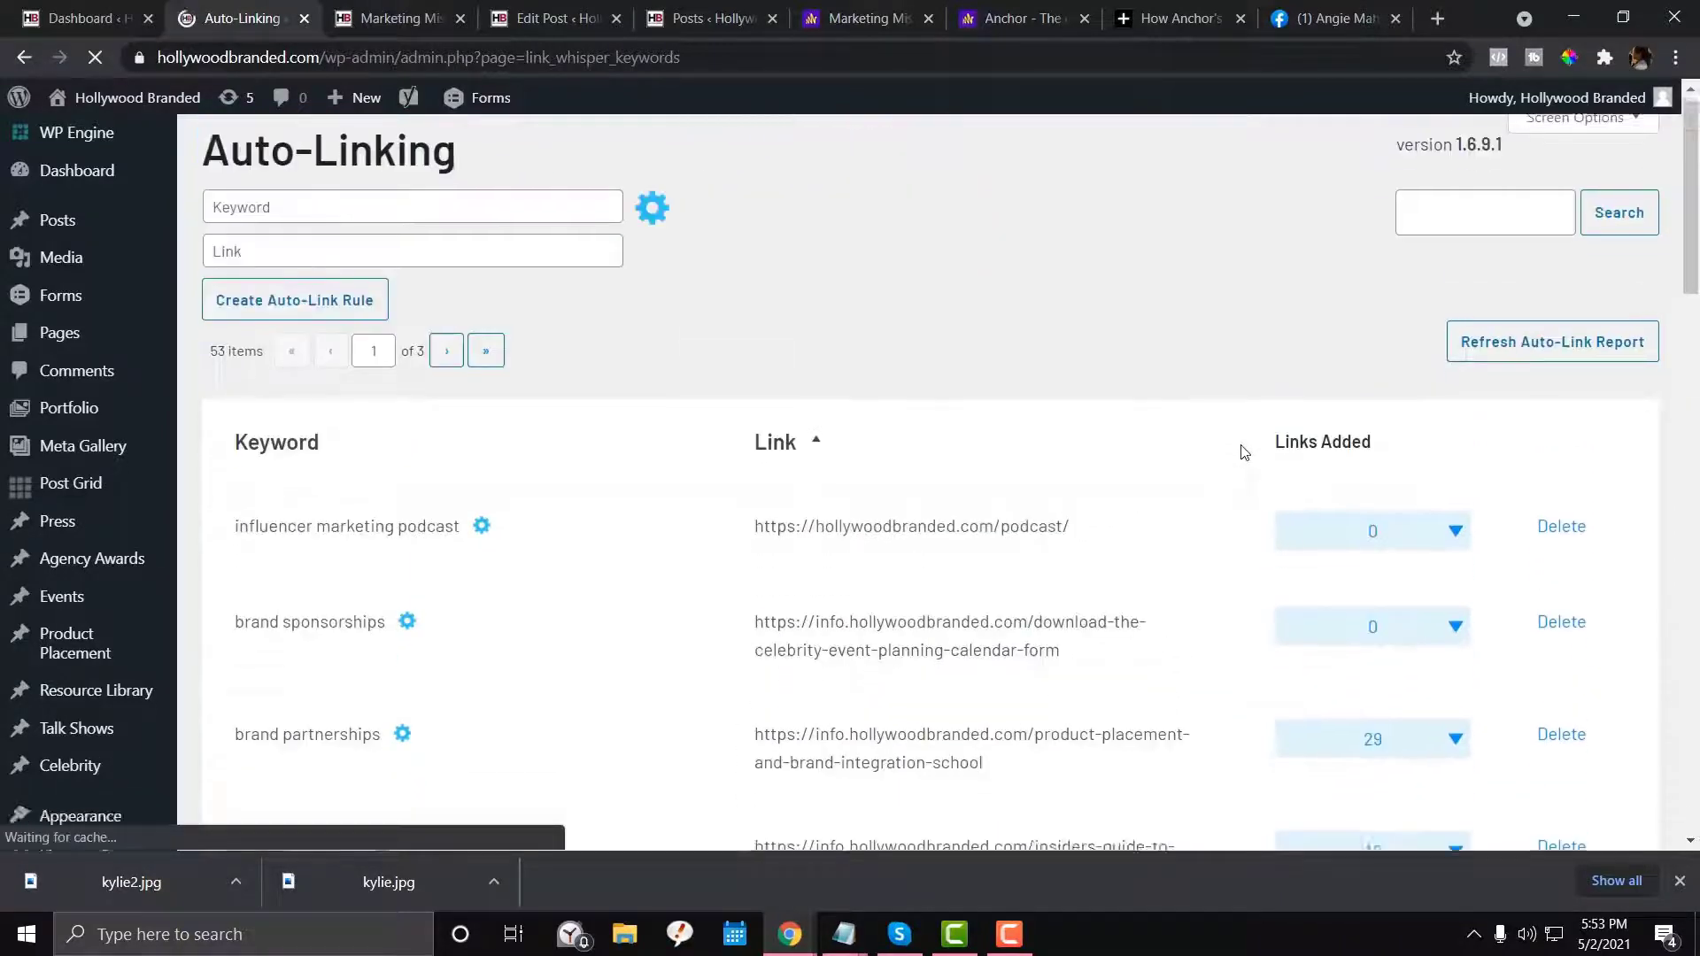
{"action": "scroll", "coordinate": [1355, 455], "scroll_direction": "down", "scroll_amount": 1}
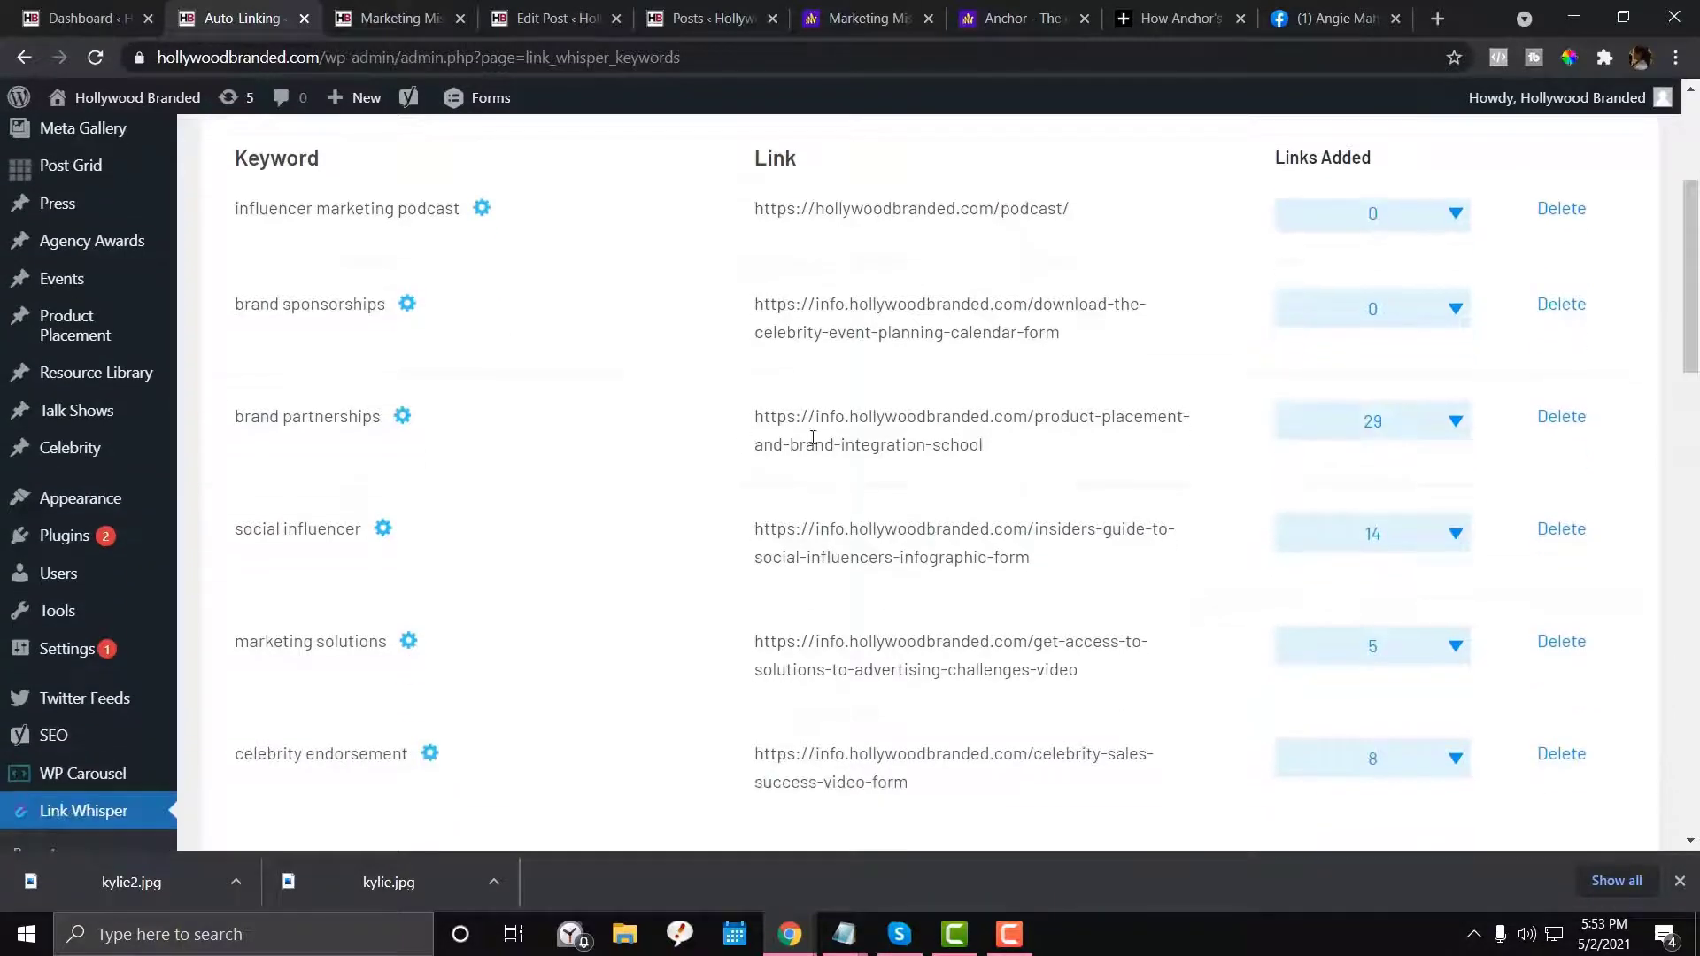
{"action": "scroll", "coordinate": [974, 429], "scroll_direction": "down", "scroll_amount": 1}
{"action": "scroll", "coordinate": [979, 426], "scroll_direction": "up", "scroll_amount": 1}
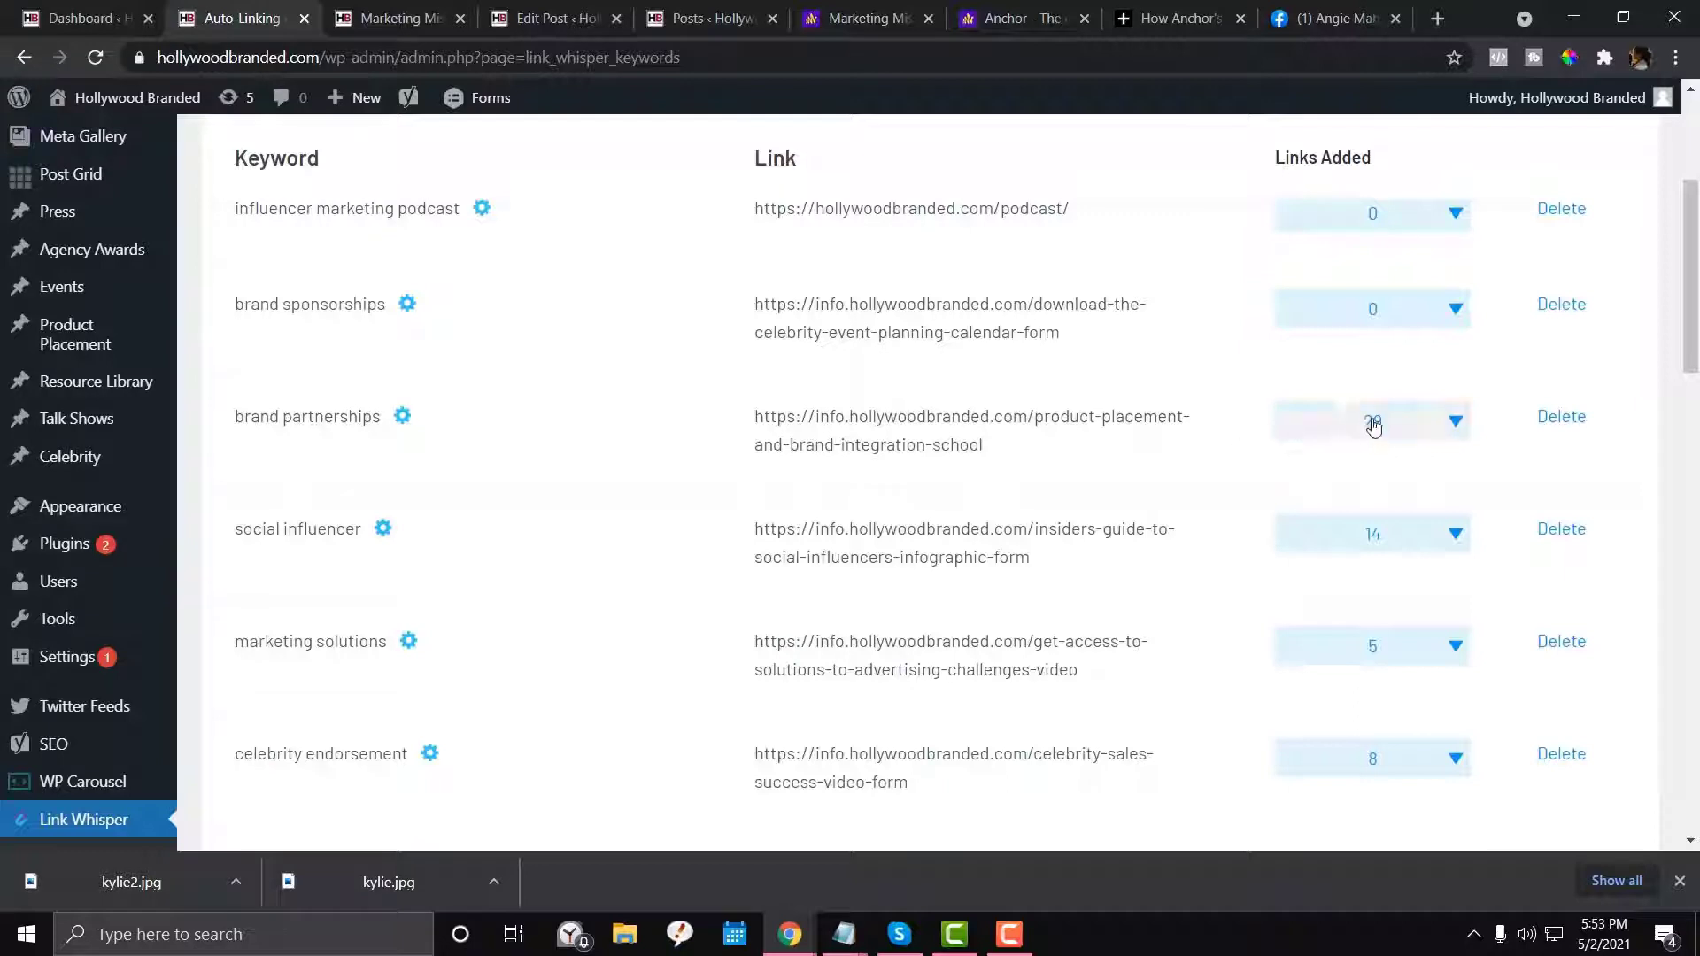
{"action": "left_click", "coordinate": [1453, 423]}
{"action": "scroll", "coordinate": [1373, 478], "scroll_direction": "down", "scroll_amount": 3}
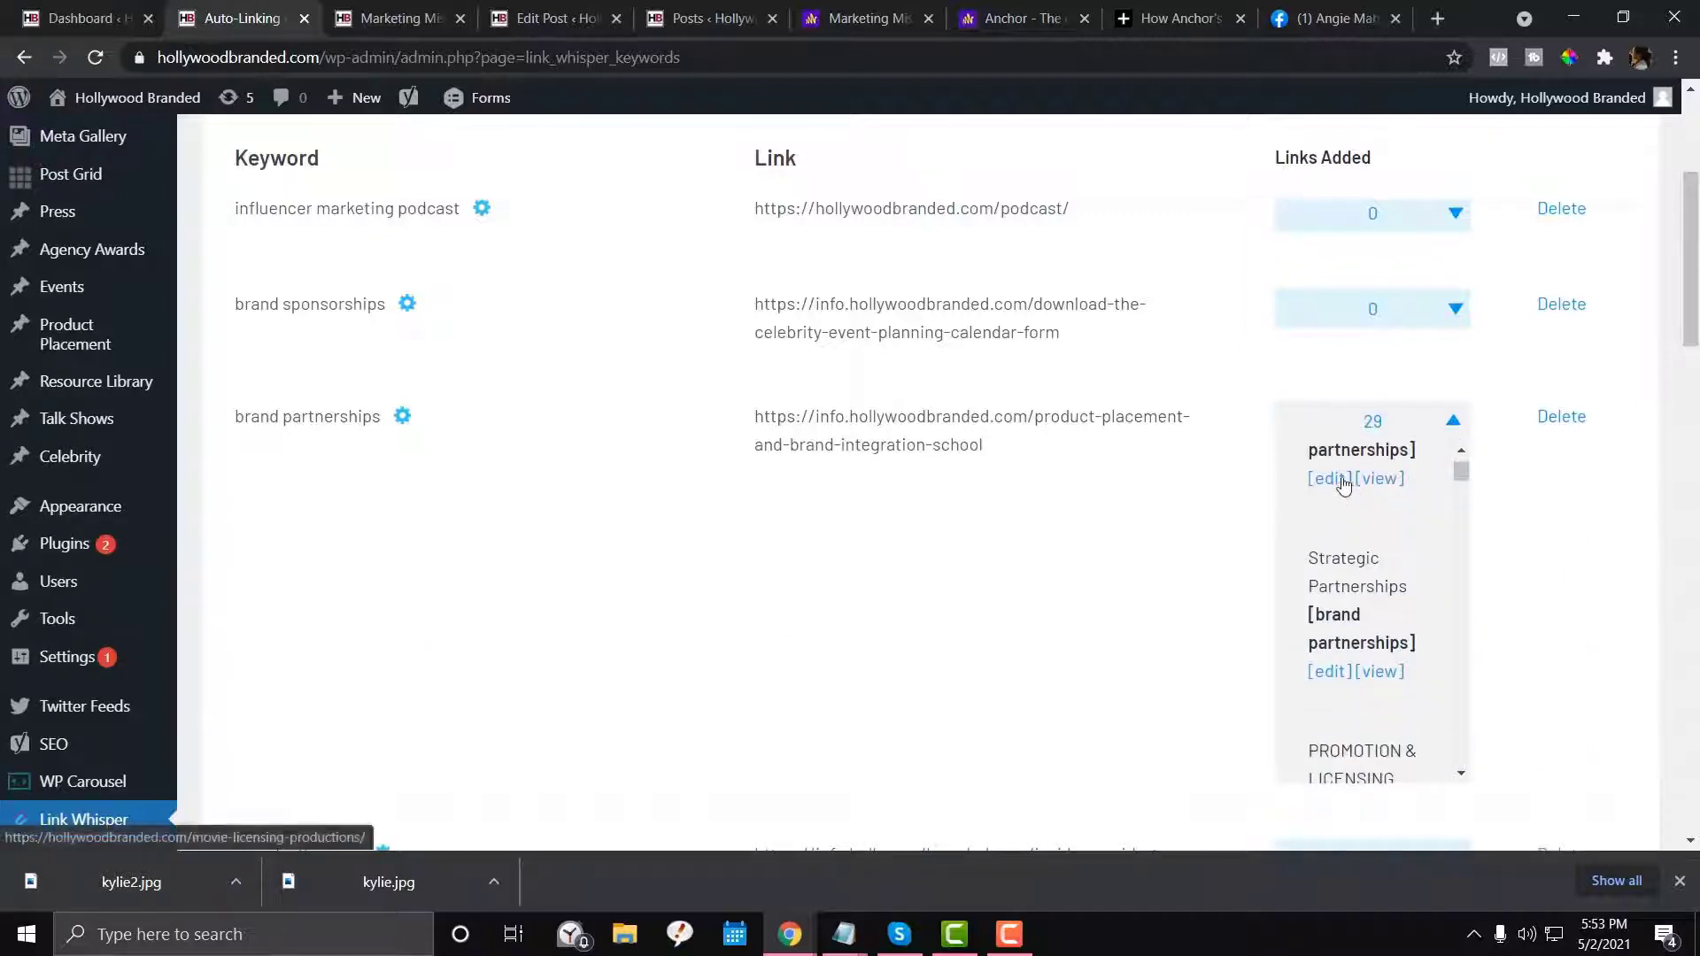
{"action": "right_click", "coordinate": [1329, 462]}
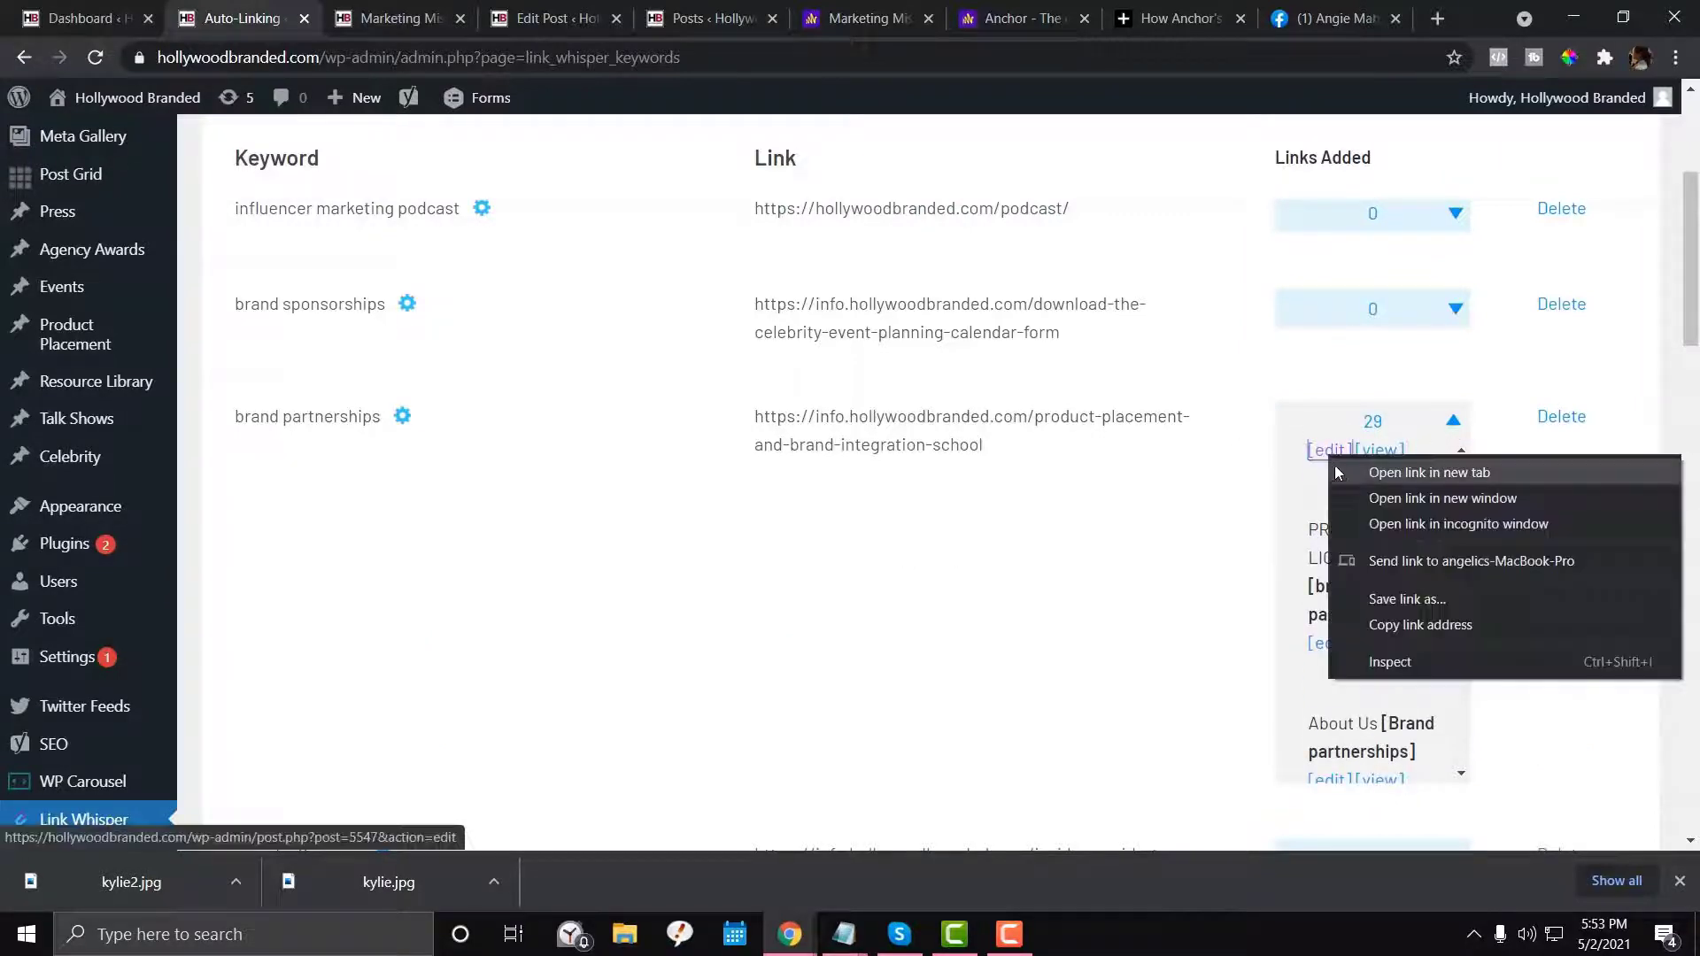
{"action": "left_click", "coordinate": [1364, 471]}
Collapse the brand partnerships link list, and check the Strategic Partnerships editor tab before returning to the Auto-Linking page
{"action": "scroll", "coordinate": [1335, 578], "scroll_direction": "down", "scroll_amount": 2}
{"action": "scroll", "coordinate": [1334, 578], "scroll_direction": "up", "scroll_amount": 2}
{"action": "scroll", "coordinate": [1334, 578], "scroll_direction": "down", "scroll_amount": 1}
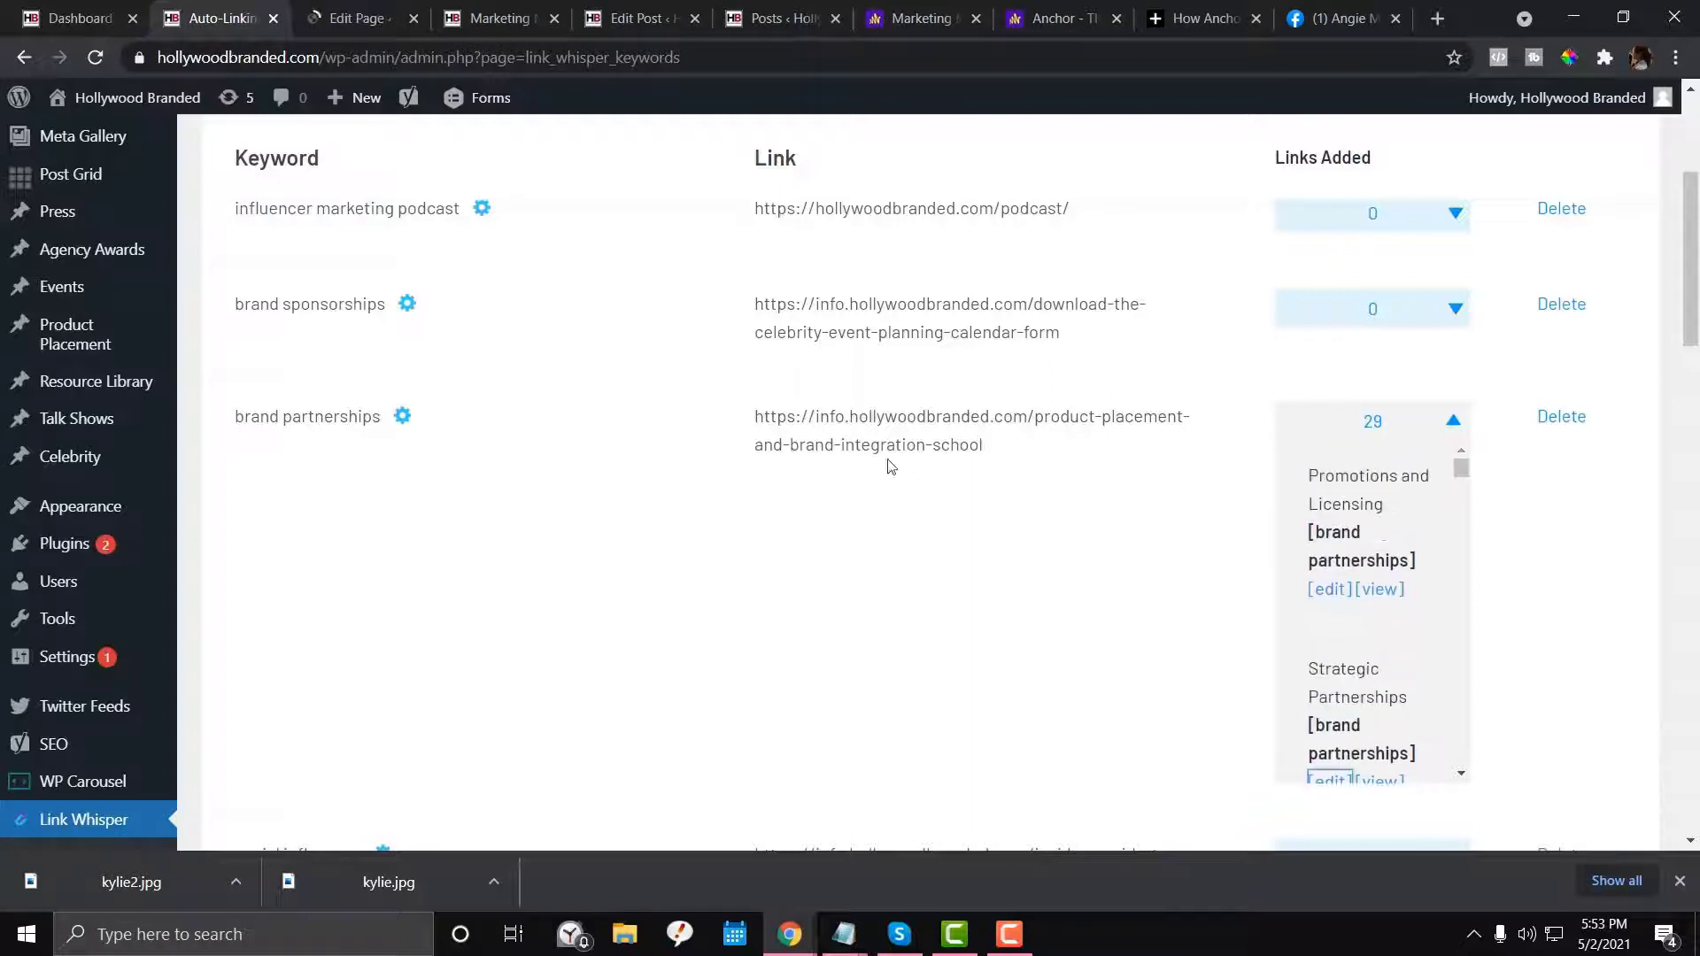
{"action": "left_click", "coordinate": [1454, 423]}
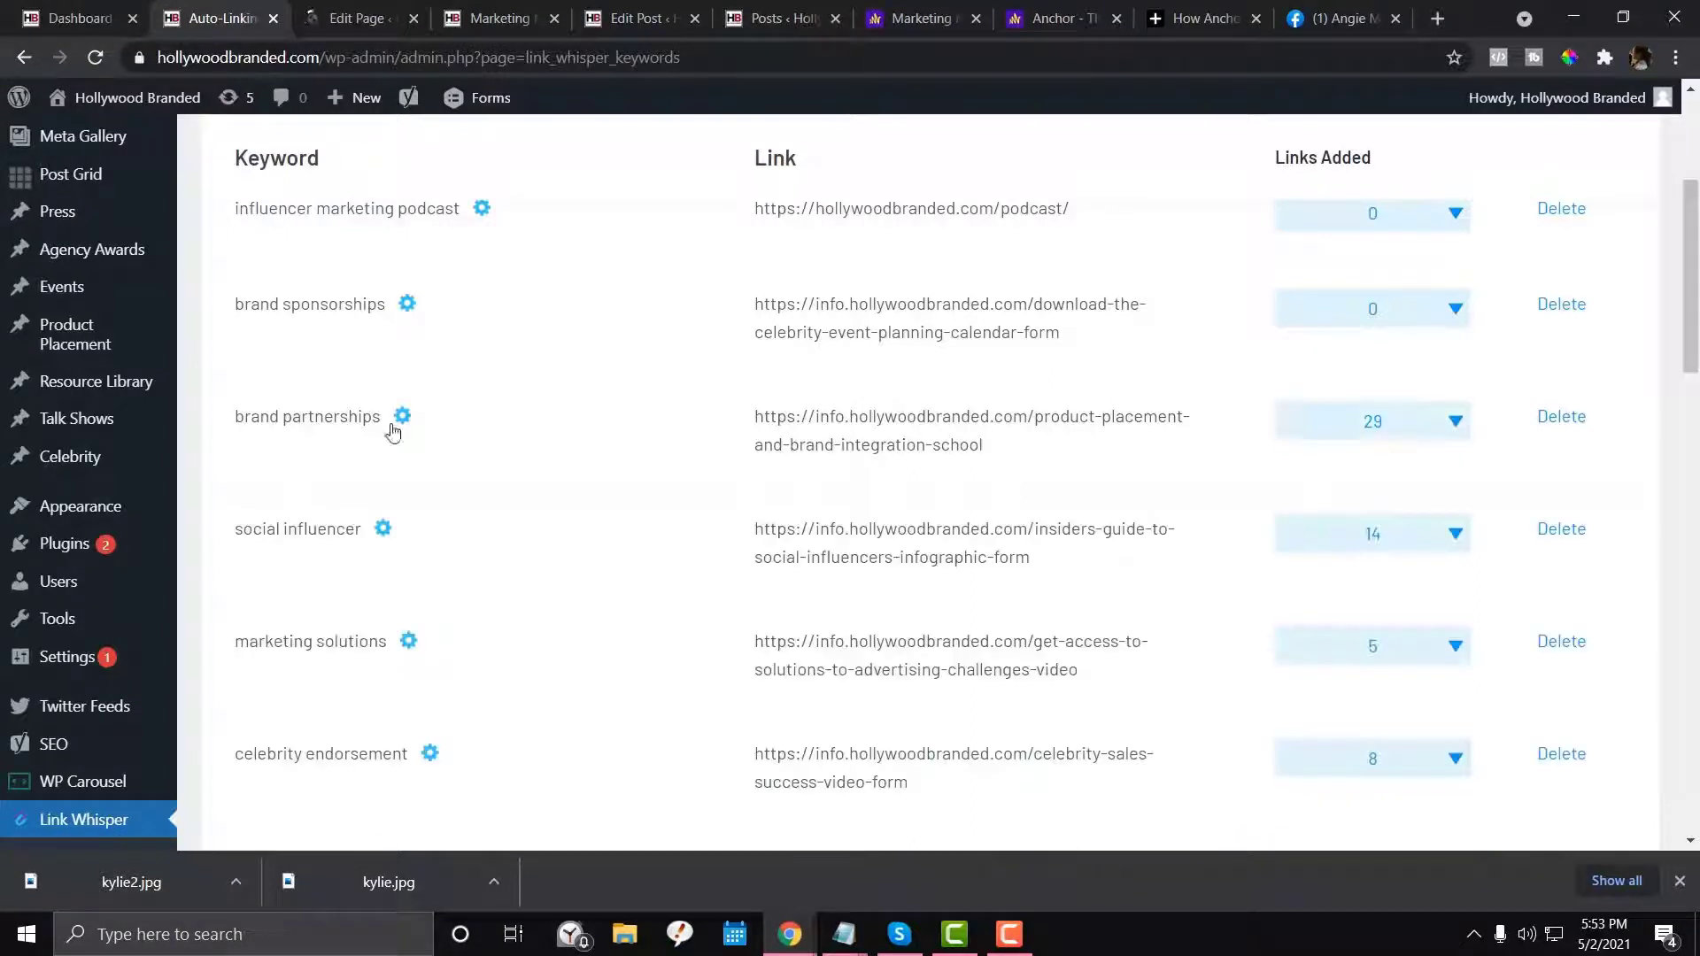
{"action": "left_click", "coordinate": [382, 8]}
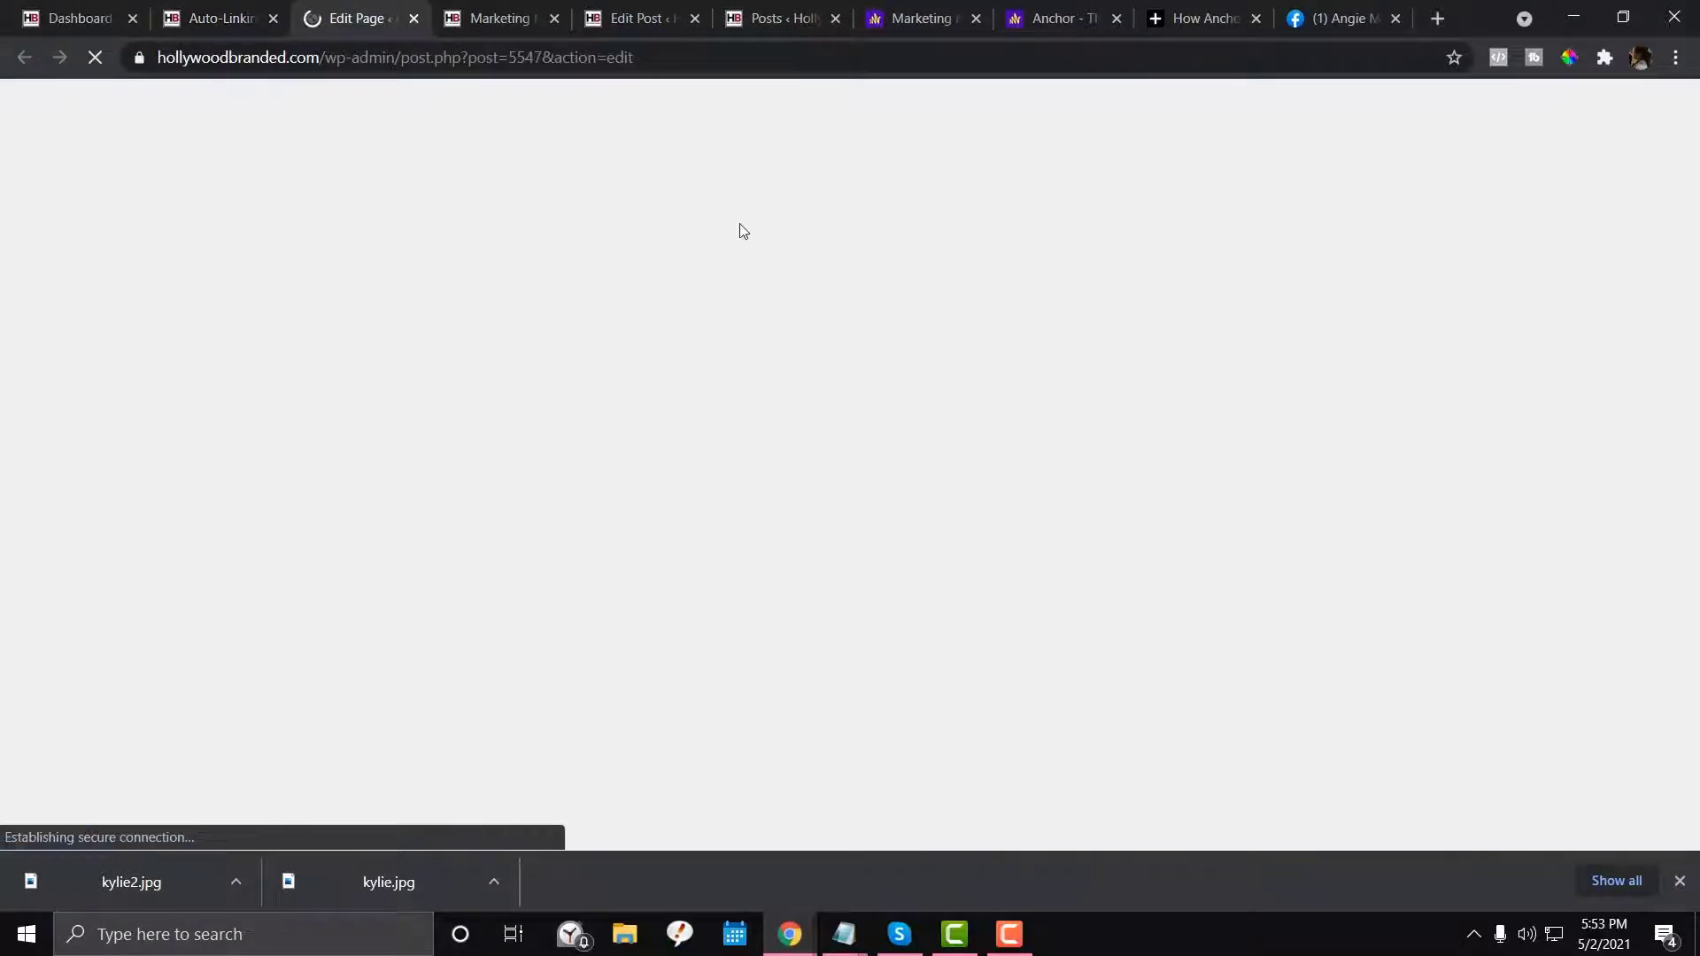
{"action": "scroll", "coordinate": [722, 292], "scroll_direction": "down", "scroll_amount": 3}
{"action": "key", "text": "ctrl+shift+Tab"}
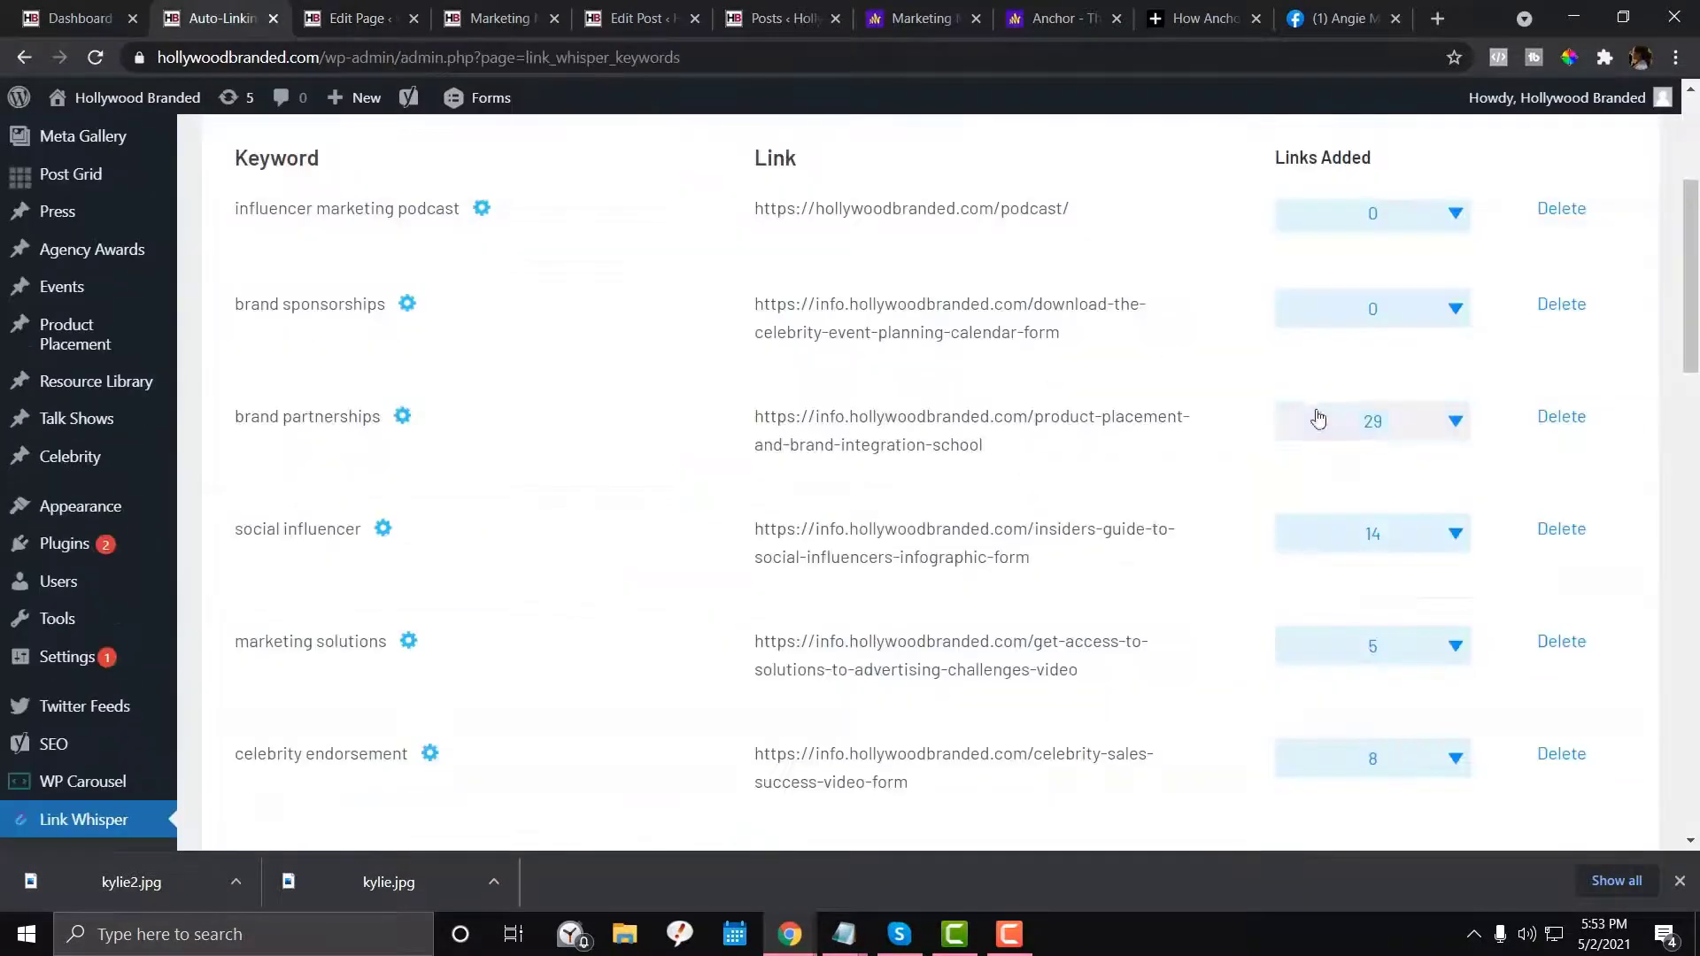
Open the Promotions and Licensing page editor from the brand partnerships link list in a new tab, and collapse the list on the Auto-Linking page
{"action": "left_click", "coordinate": [1373, 422]}
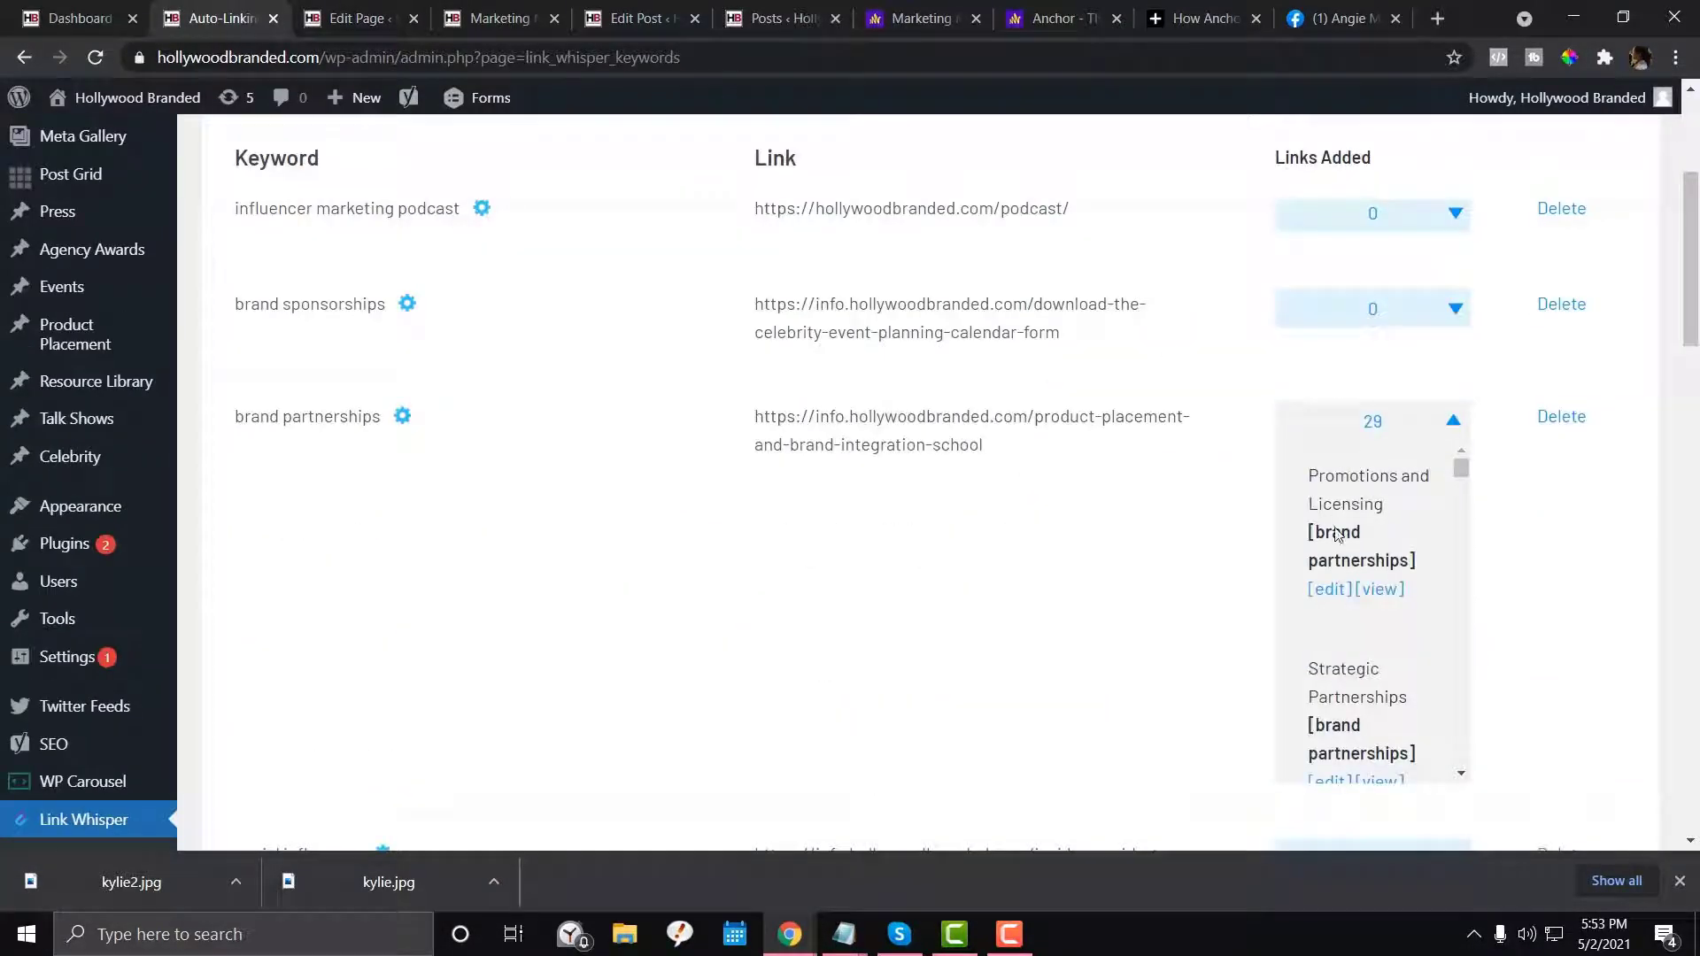
{"action": "left_click", "coordinate": [1369, 589]}
{"action": "left_click", "coordinate": [241, 19]}
{"action": "left_click", "coordinate": [1455, 424]}
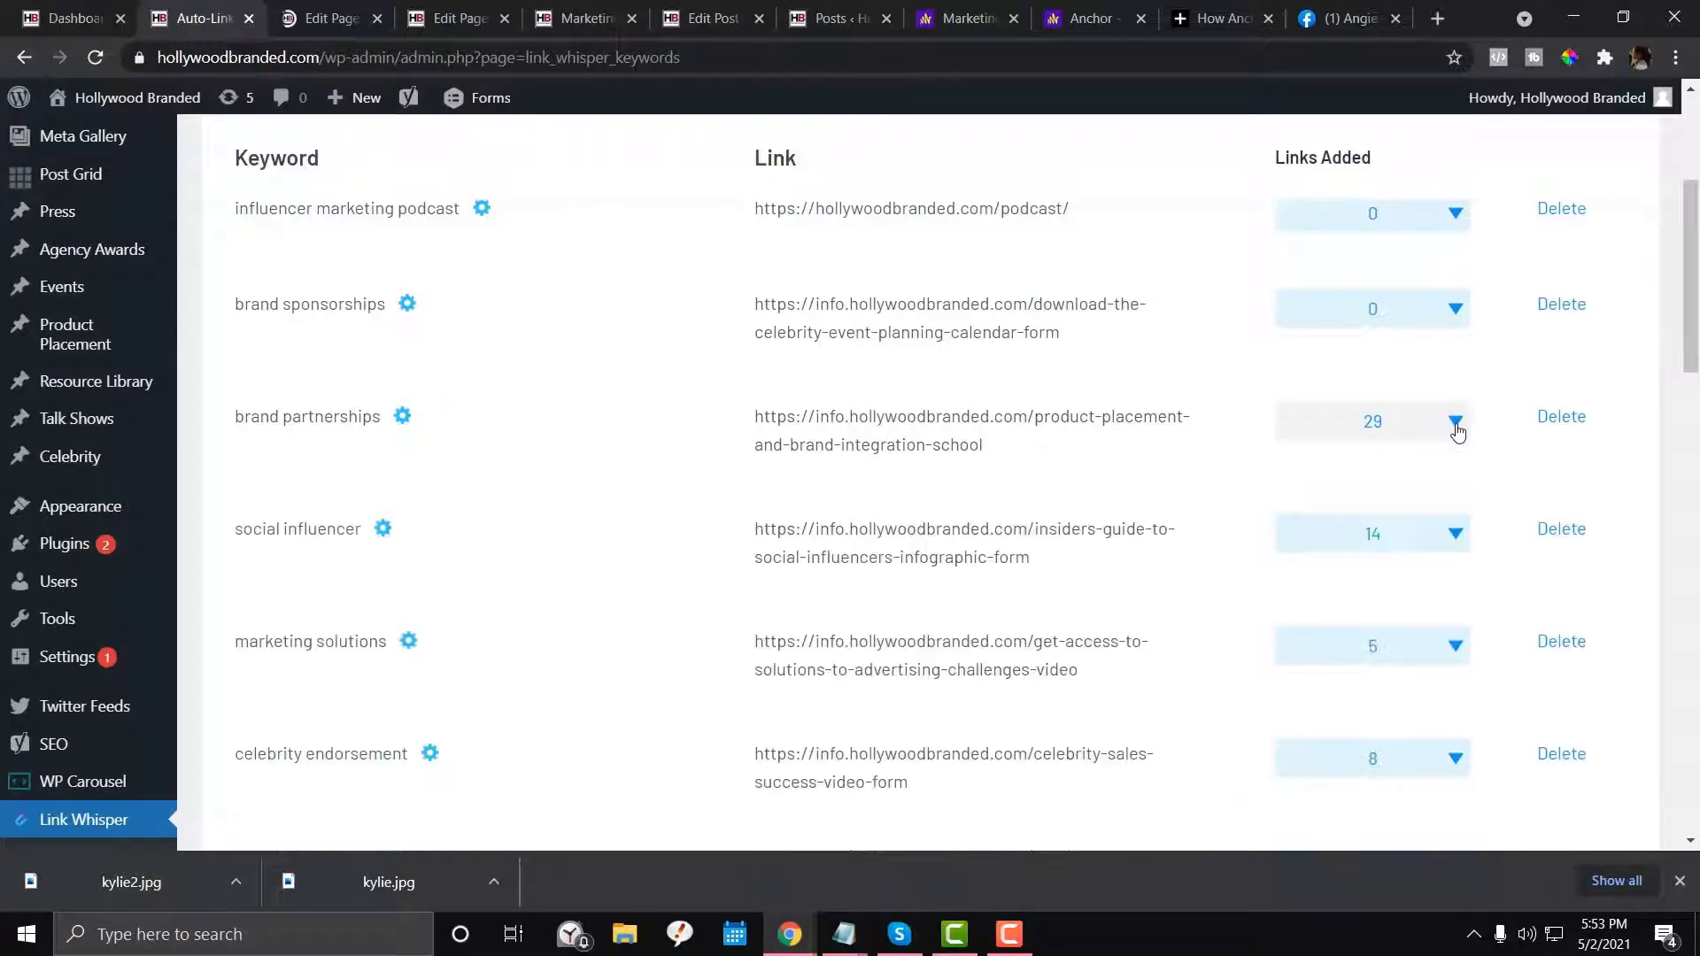
Review the Links Added counts of the remaining rules on this page and close the Edit Page tab nearest to Auto-Linking
{"action": "scroll", "coordinate": [1410, 521], "scroll_direction": "down", "scroll_amount": 9}
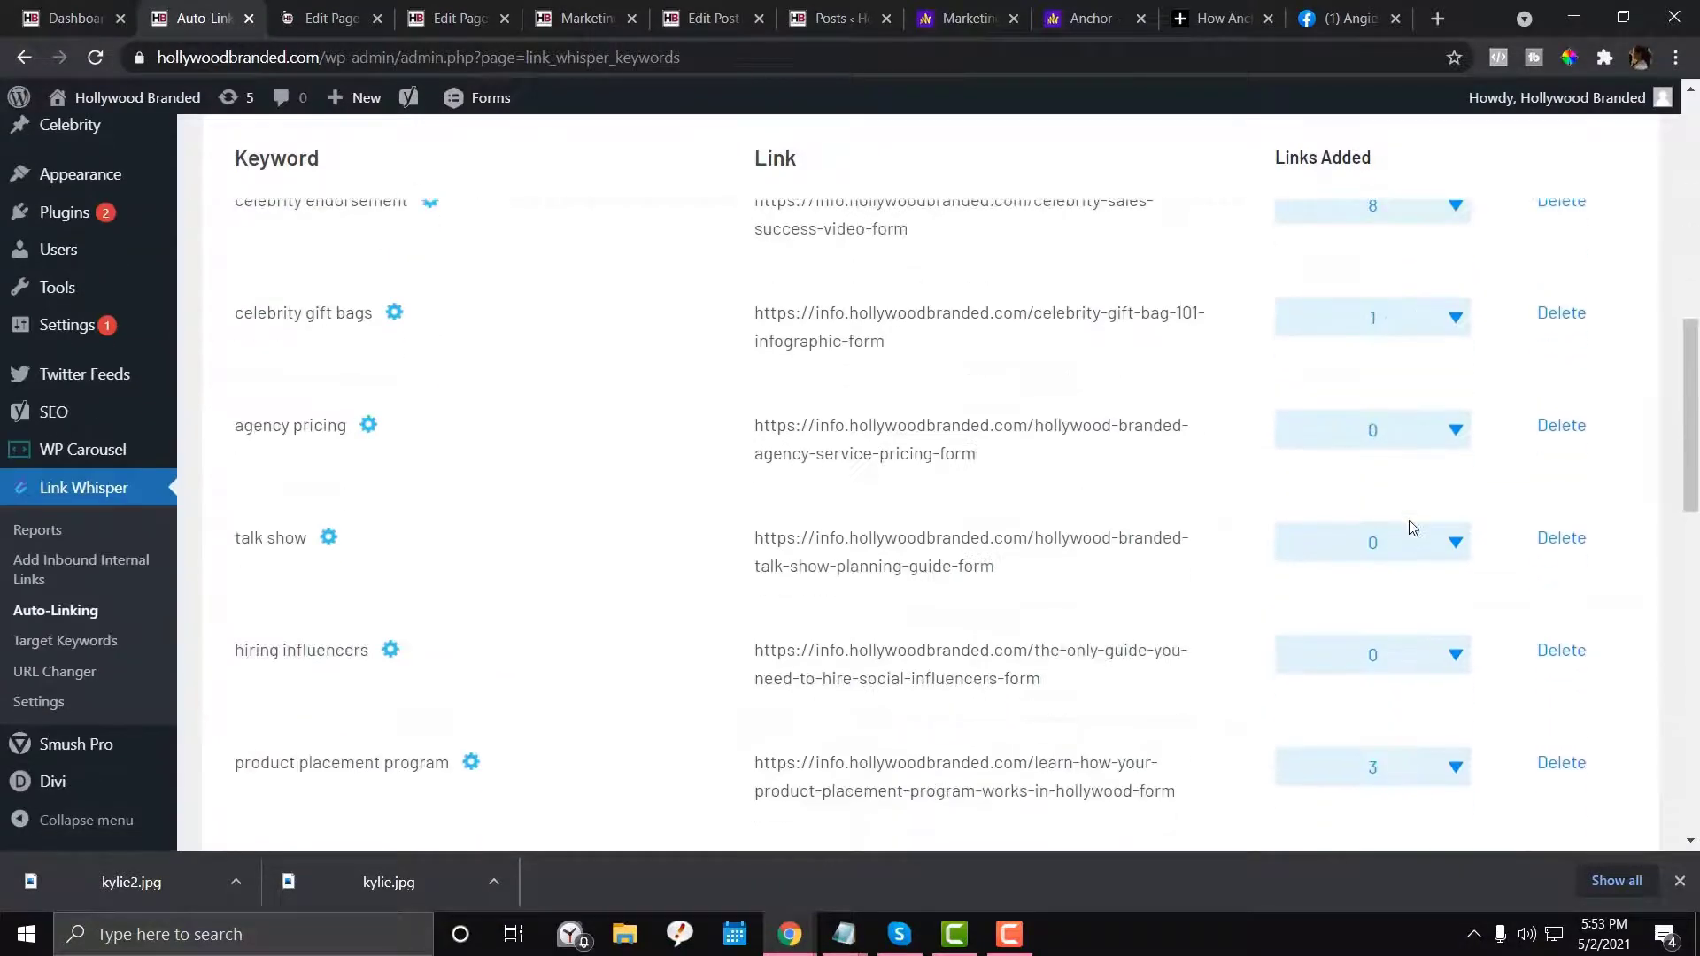
{"action": "scroll", "coordinate": [1412, 530], "scroll_direction": "down", "scroll_amount": 2}
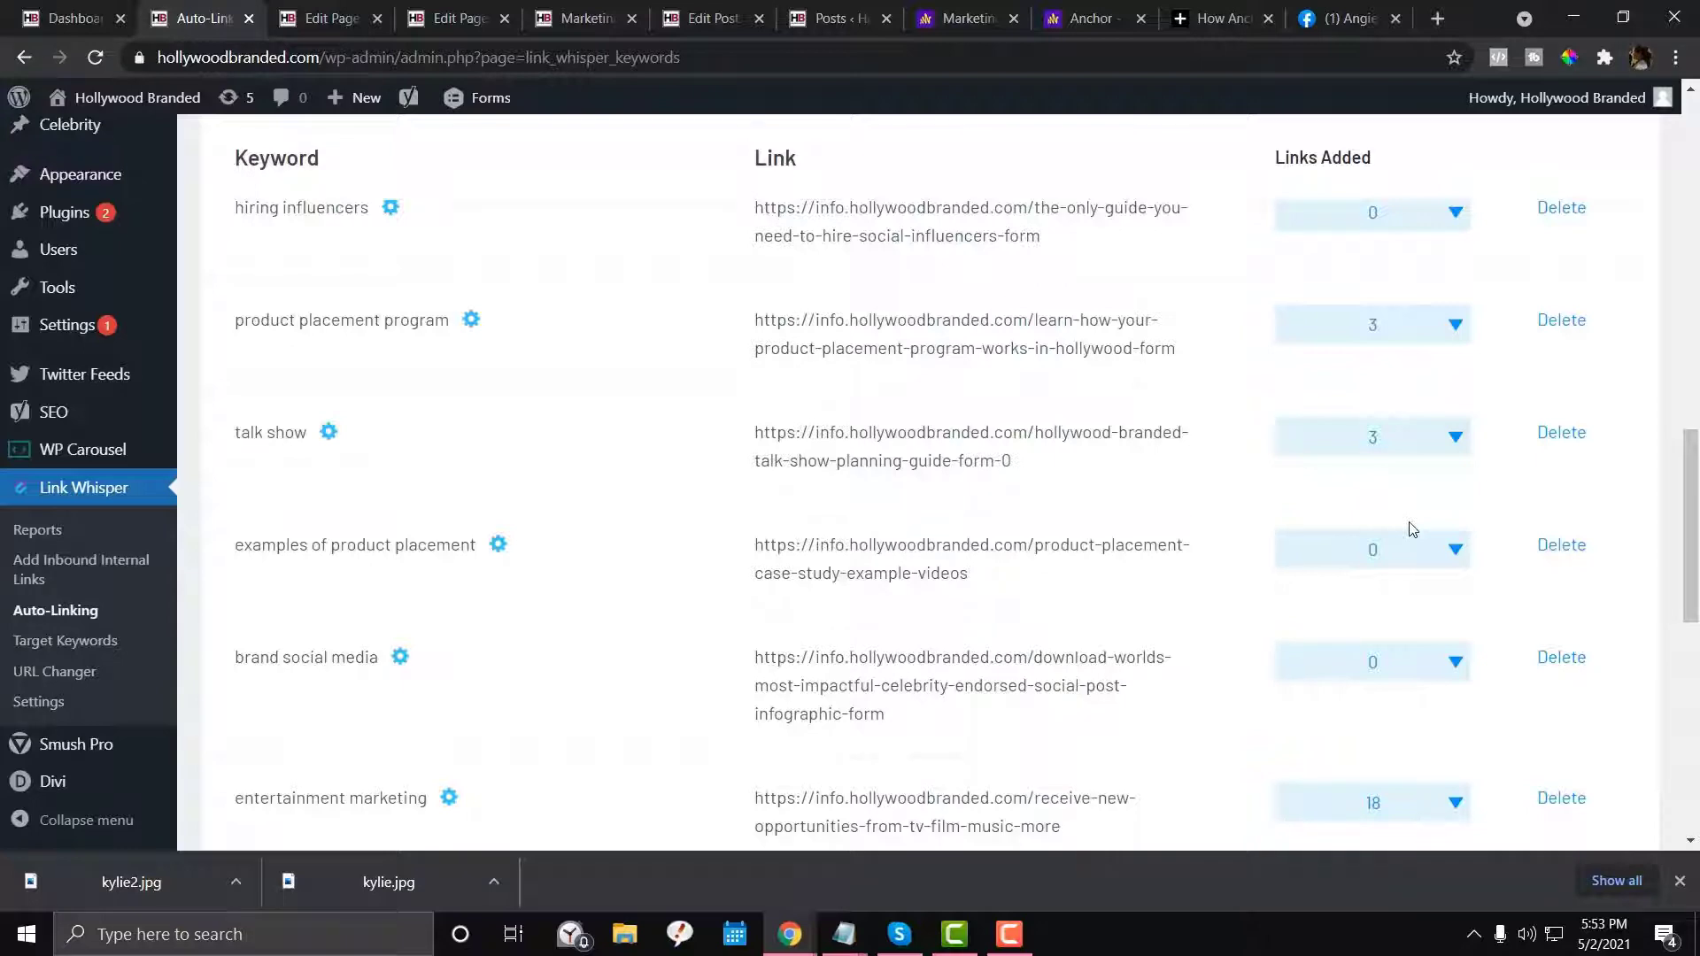
{"action": "scroll", "coordinate": [1410, 529], "scroll_direction": "down", "scroll_amount": 3}
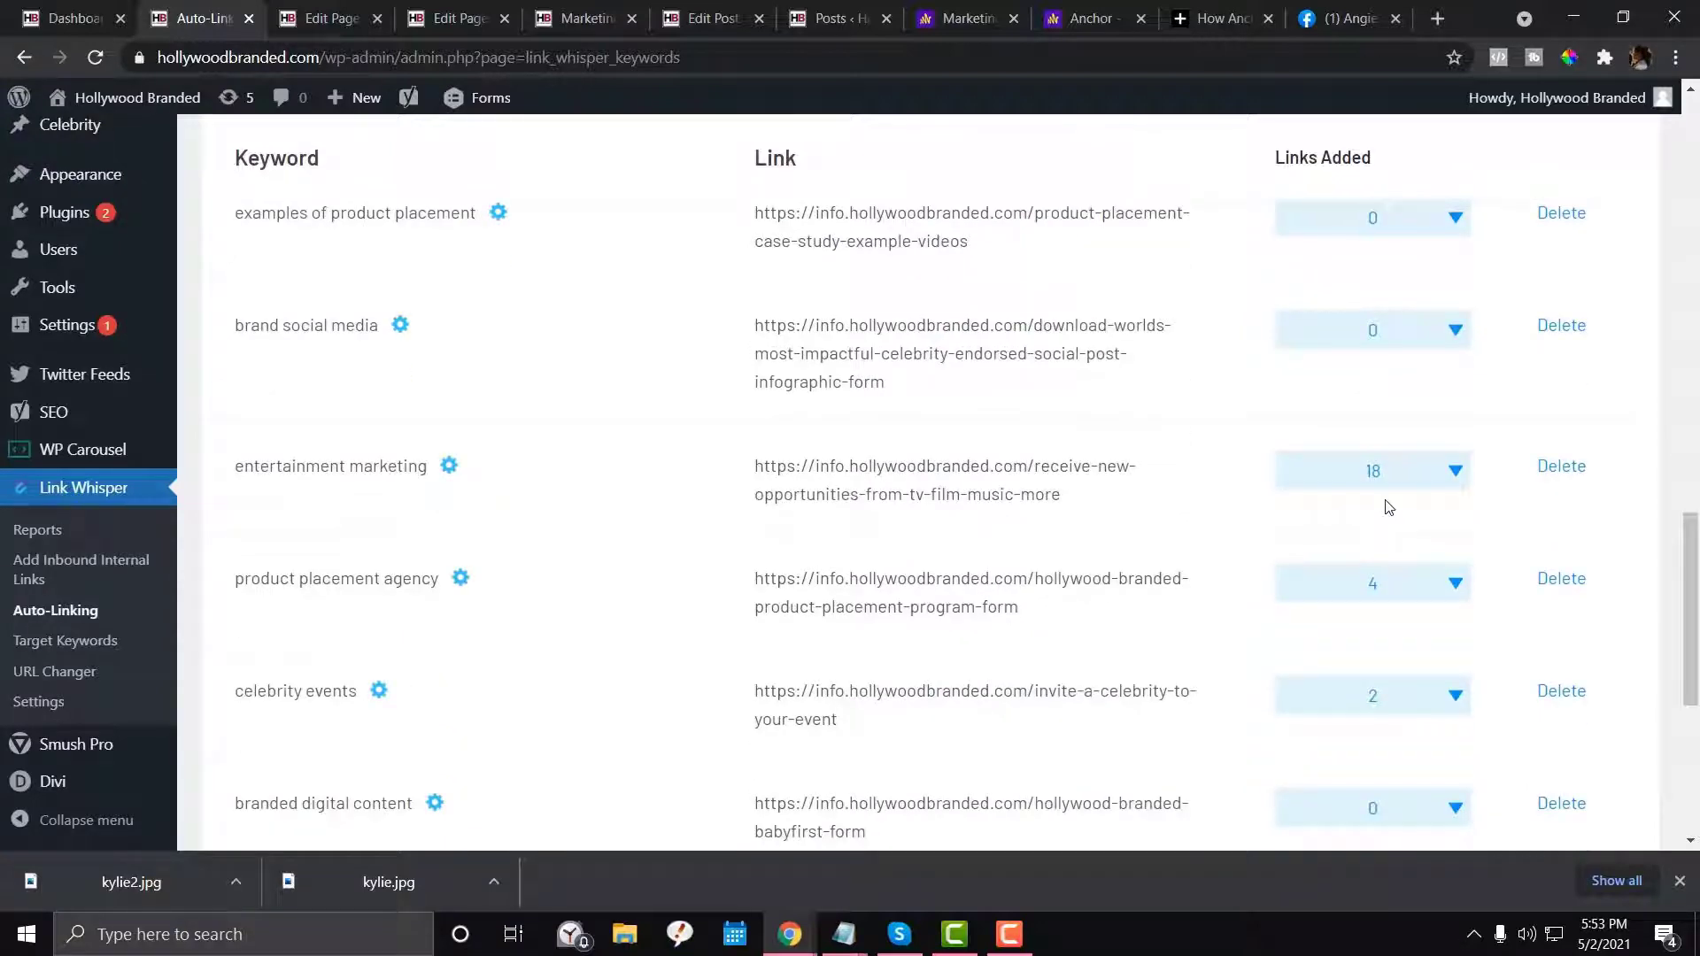
{"action": "scroll", "coordinate": [1389, 505], "scroll_direction": "down", "scroll_amount": 3}
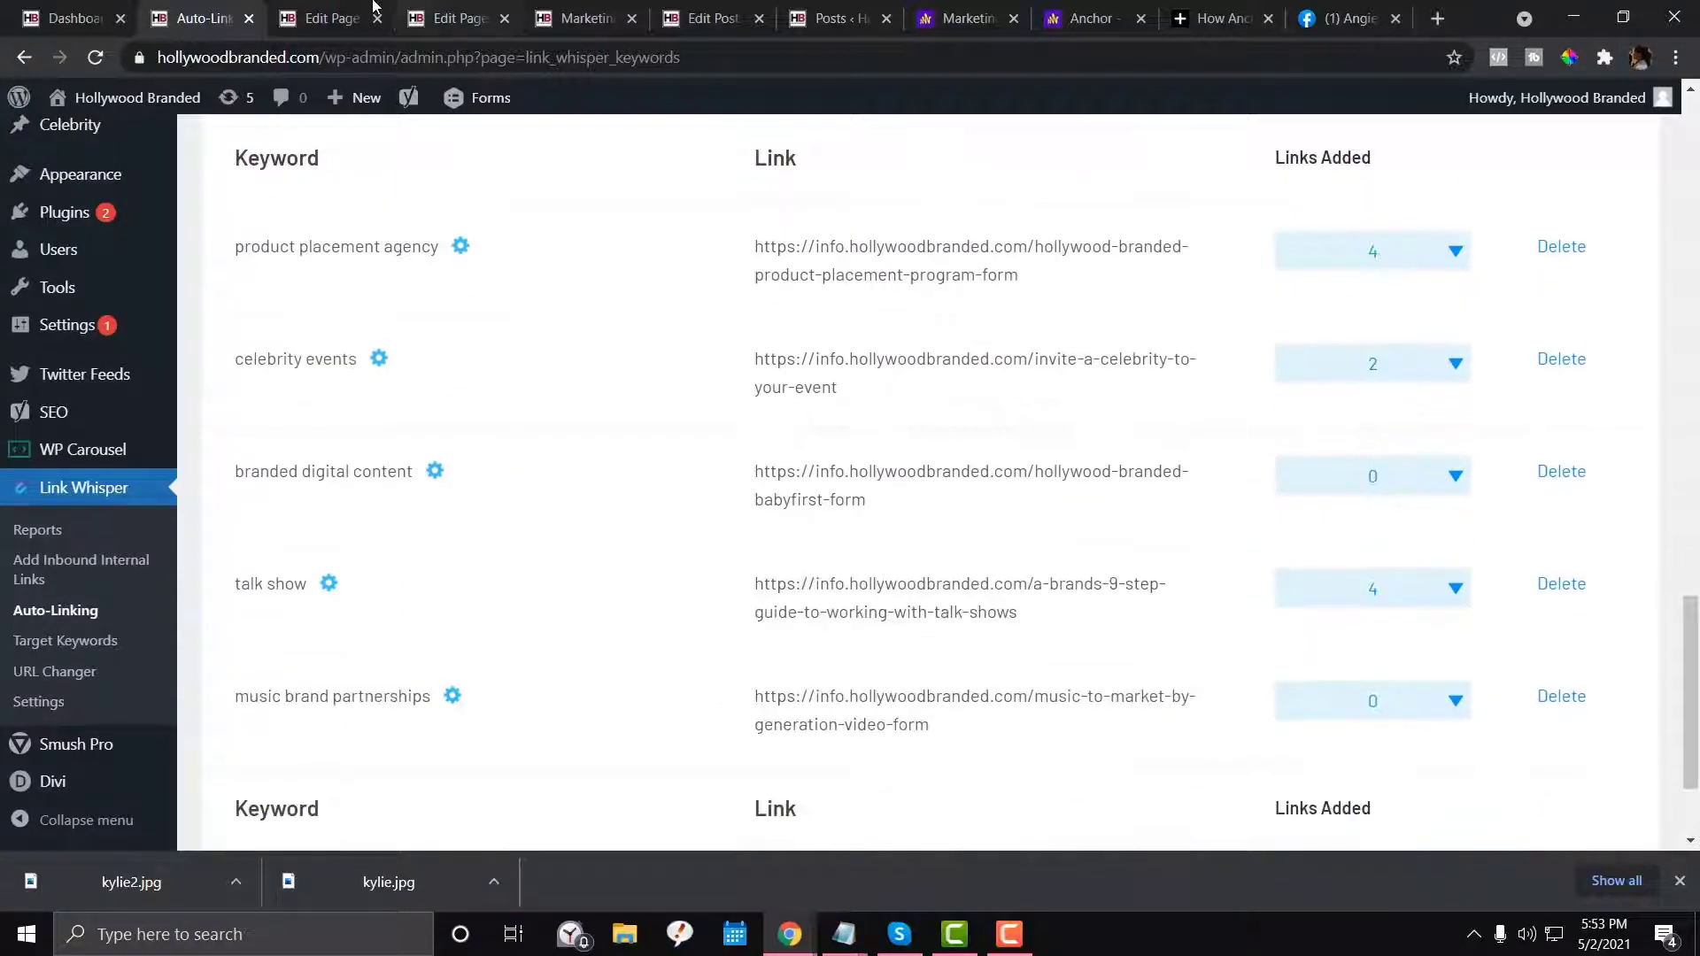
{"action": "left_click", "coordinate": [367, 18]}
{"action": "left_click", "coordinate": [378, 19]}
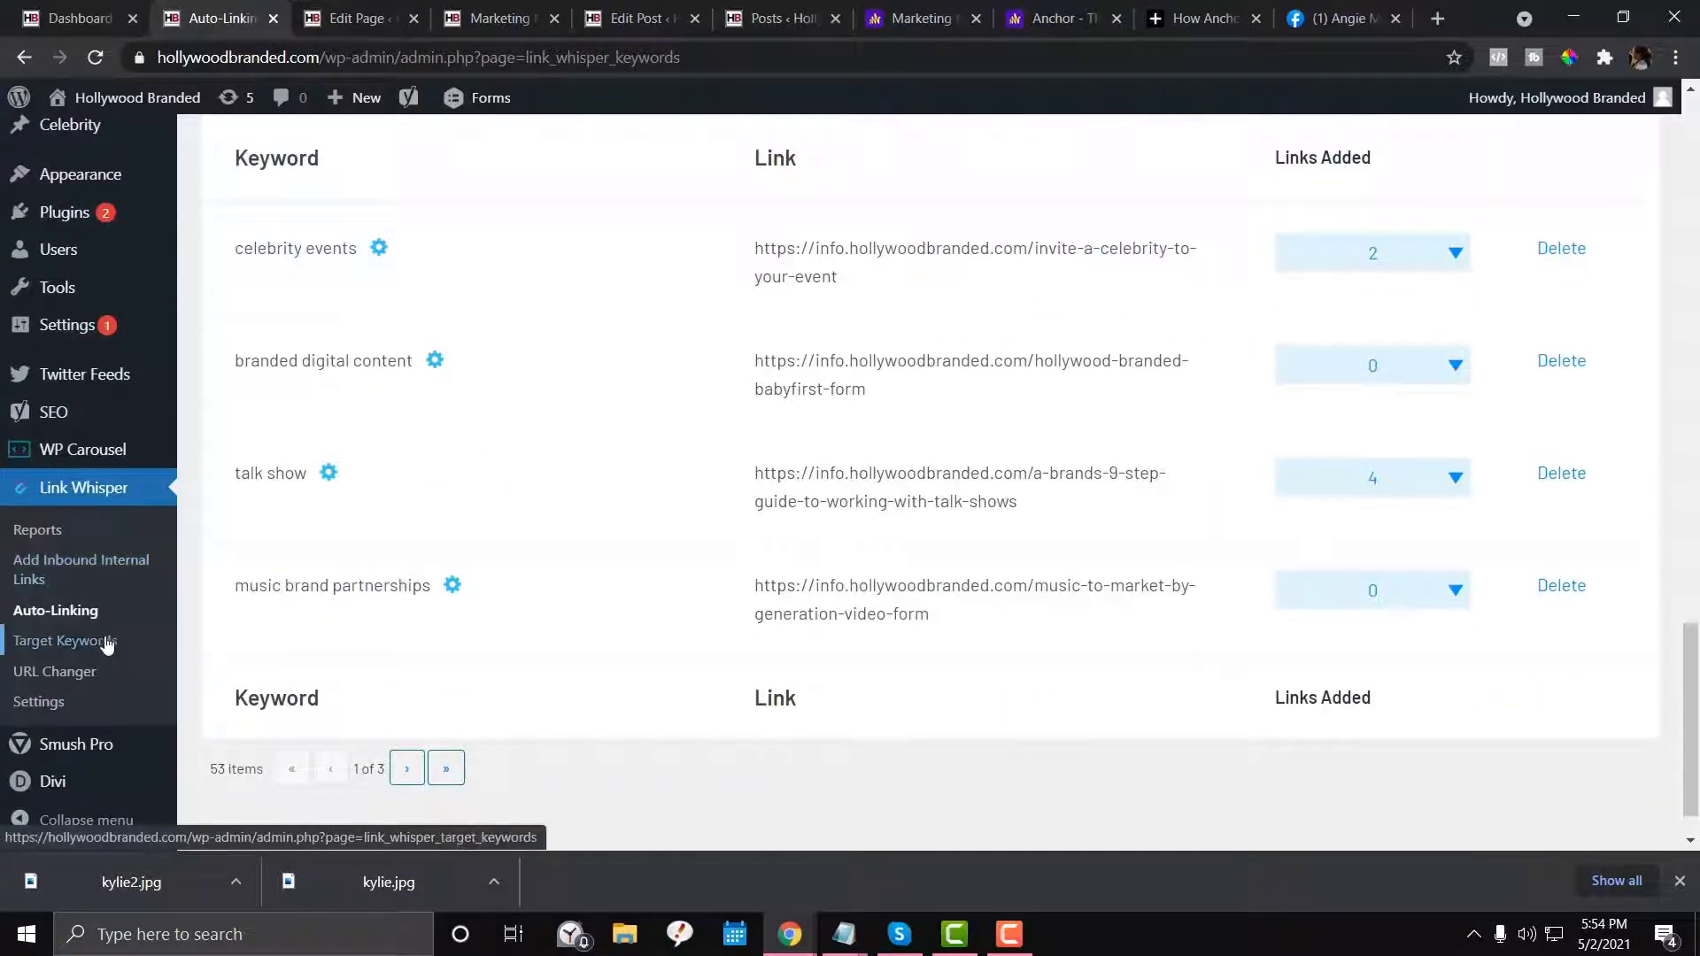
Return to the newly created rule at the start of the list and highlight its keyword "influencer marketing podcast"
{"action": "scroll", "coordinate": [271, 532], "scroll_direction": "up", "scroll_amount": 20}
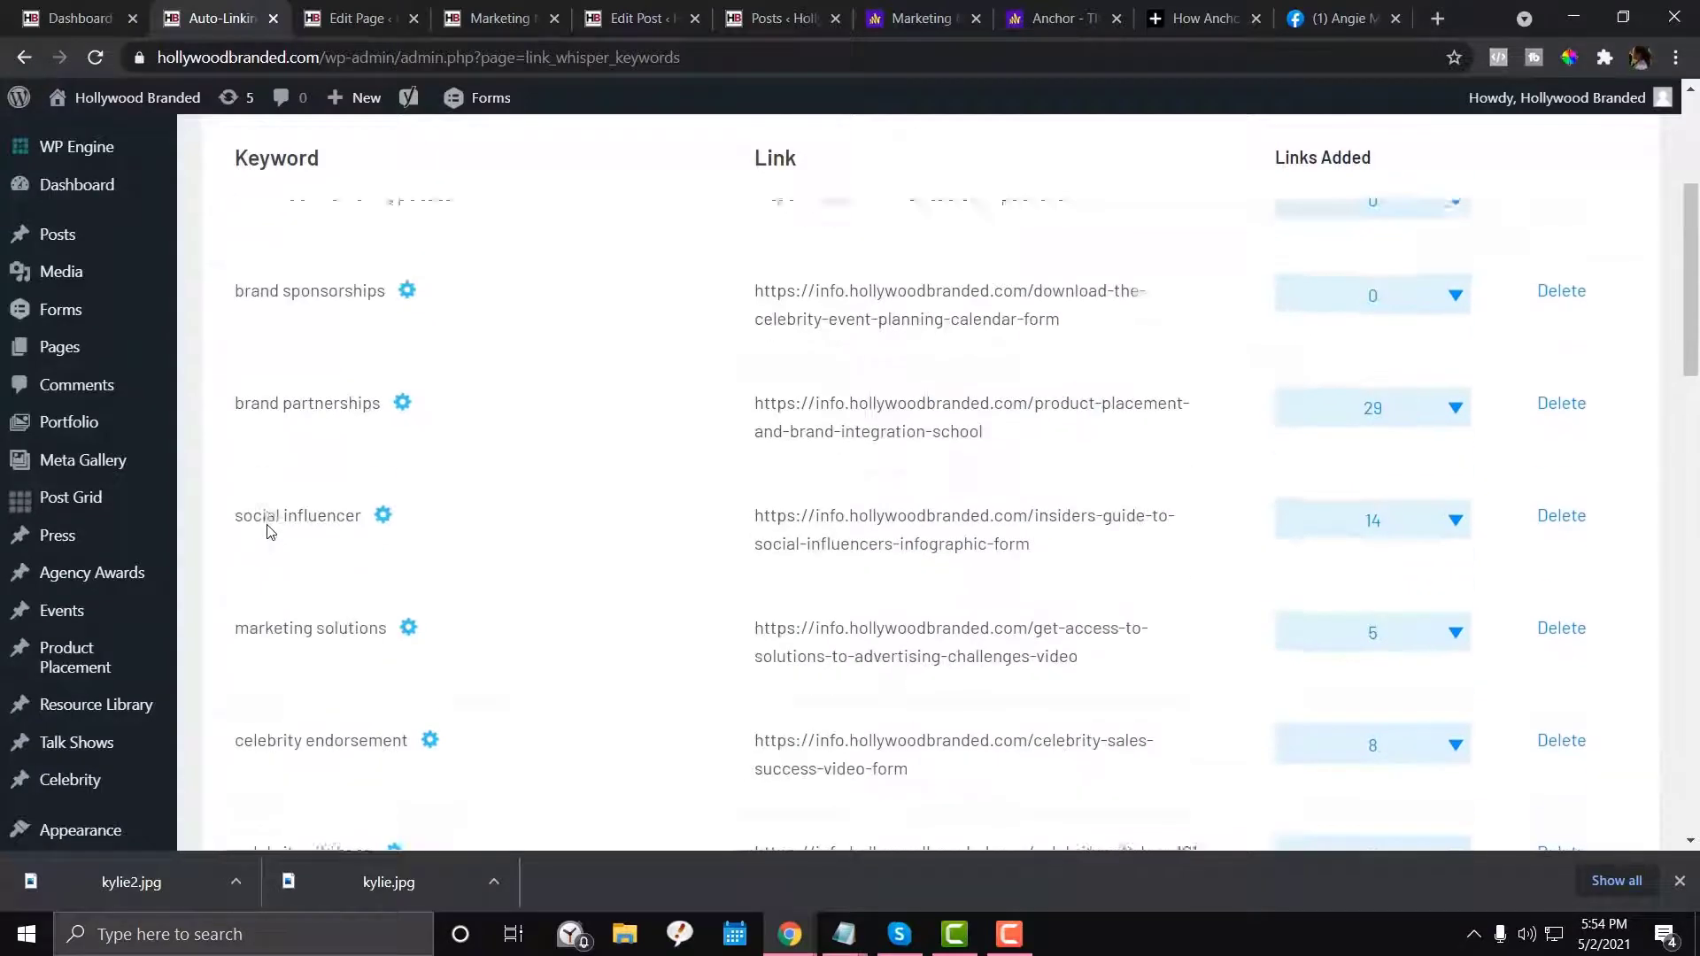
{"action": "scroll", "coordinate": [271, 532], "scroll_direction": "up", "scroll_amount": 1}
{"action": "scroll", "coordinate": [270, 532], "scroll_direction": "down", "scroll_amount": 1}
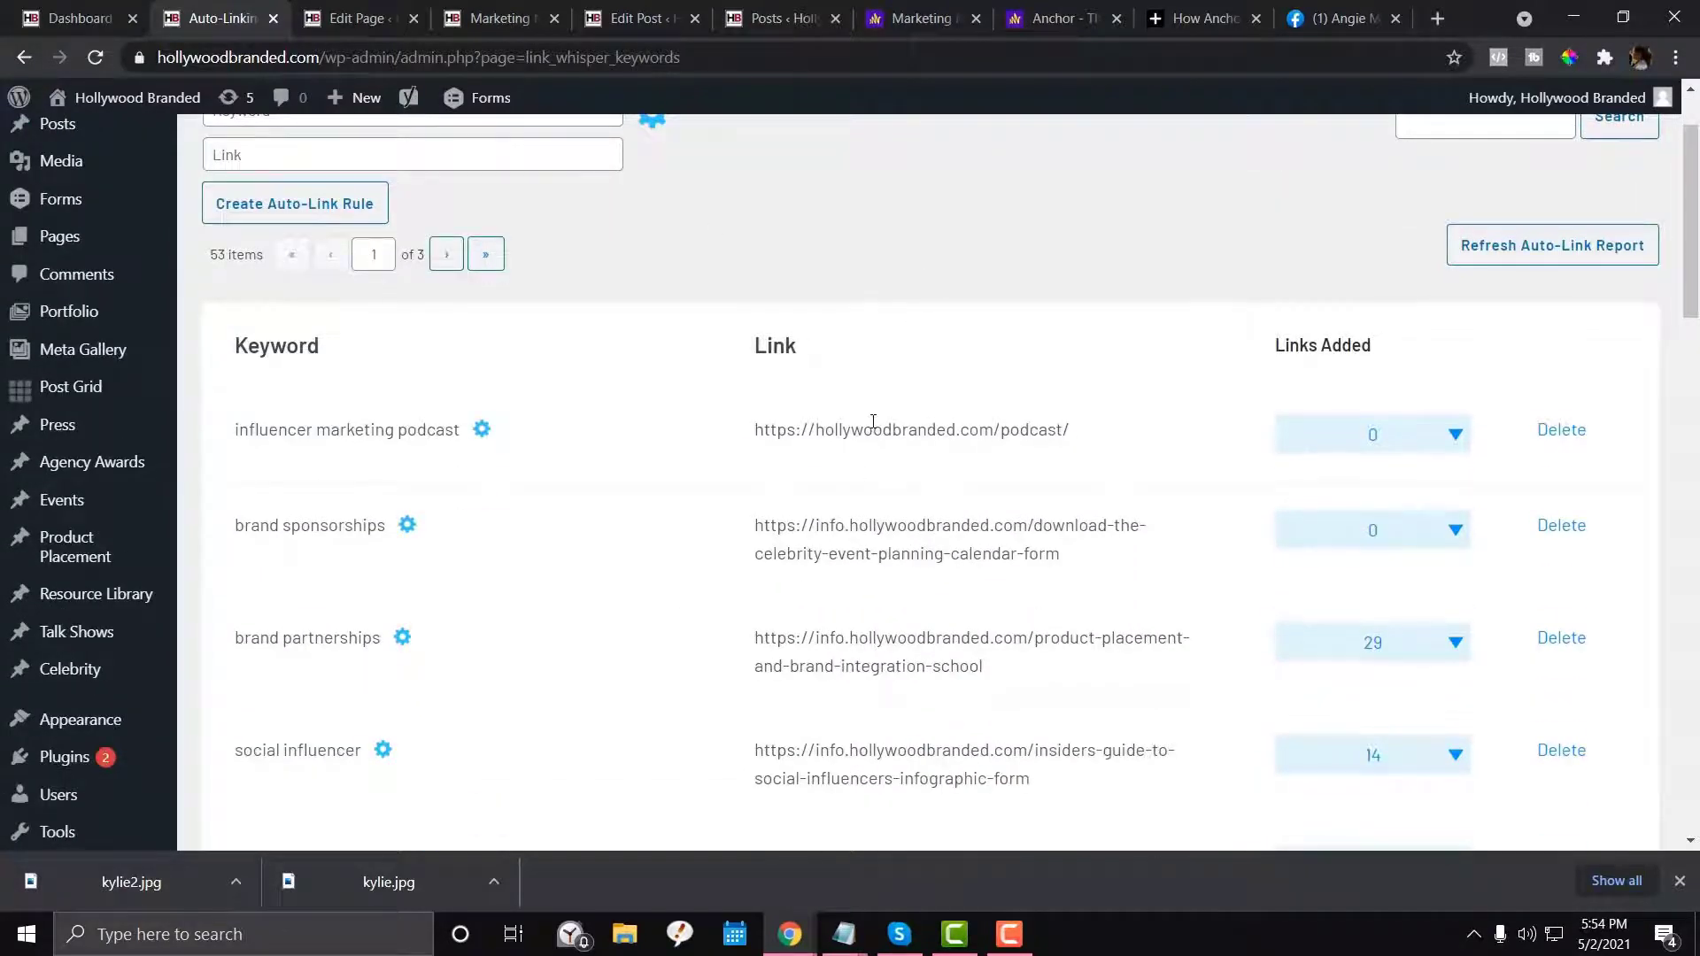
{"action": "scroll", "coordinate": [873, 422], "scroll_direction": "down", "scroll_amount": 1}
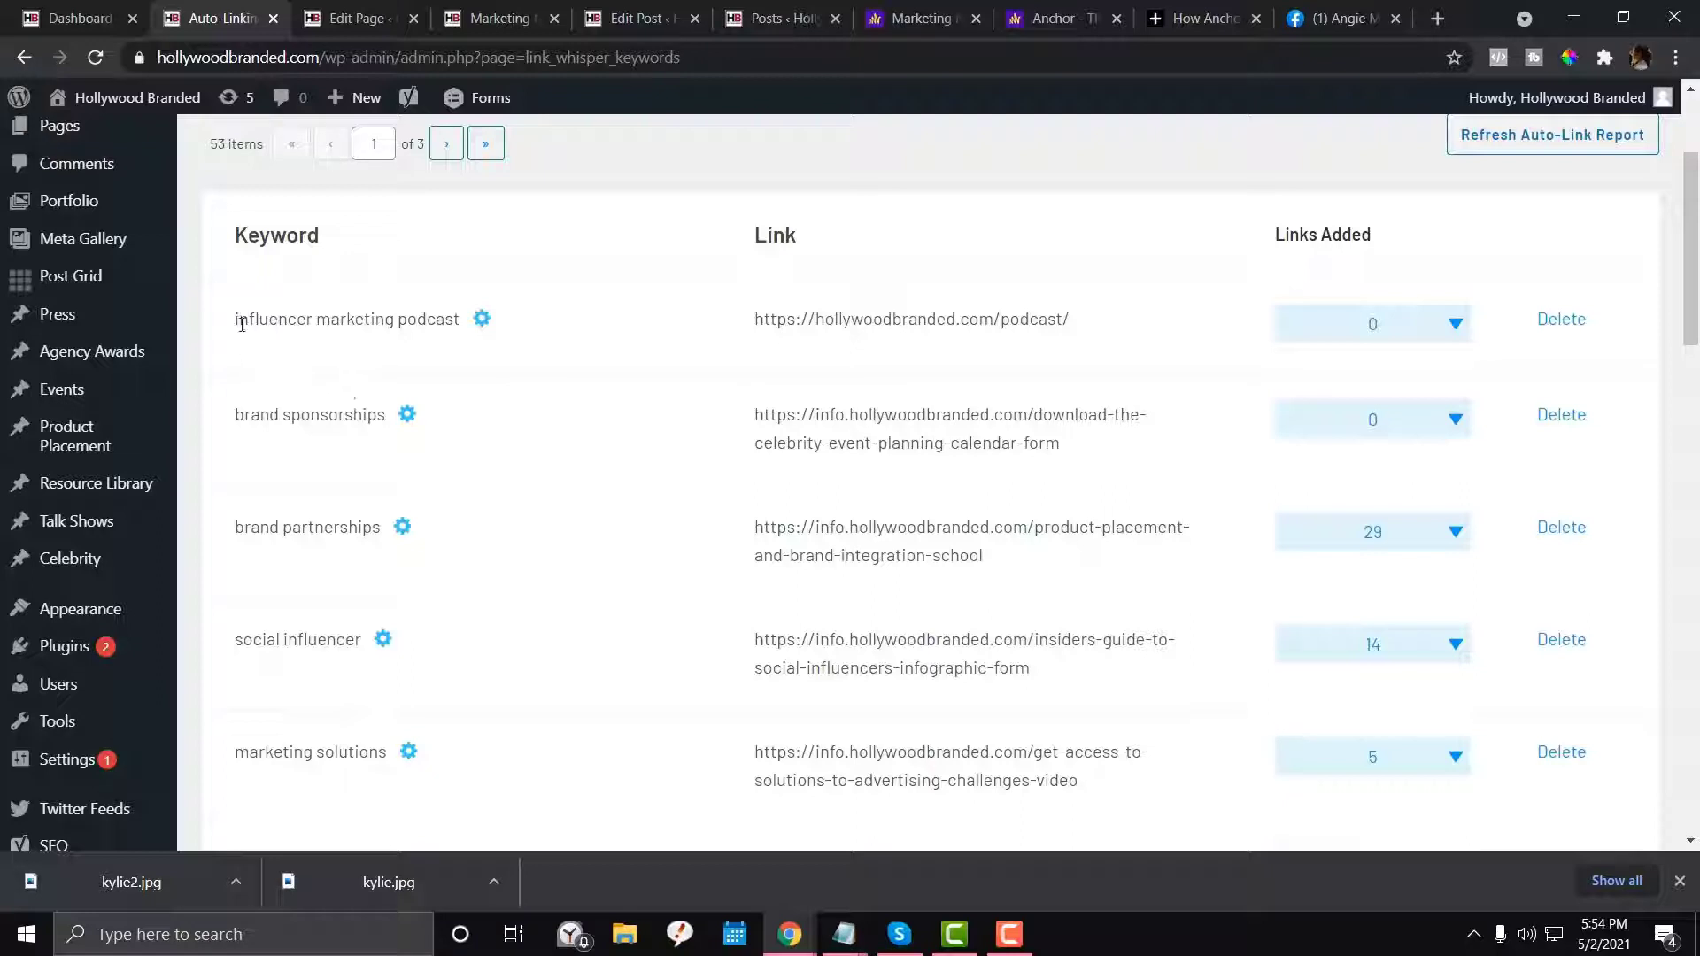
{"action": "left_click_drag", "start_coordinate": [238, 320], "coordinate": [460, 319]}
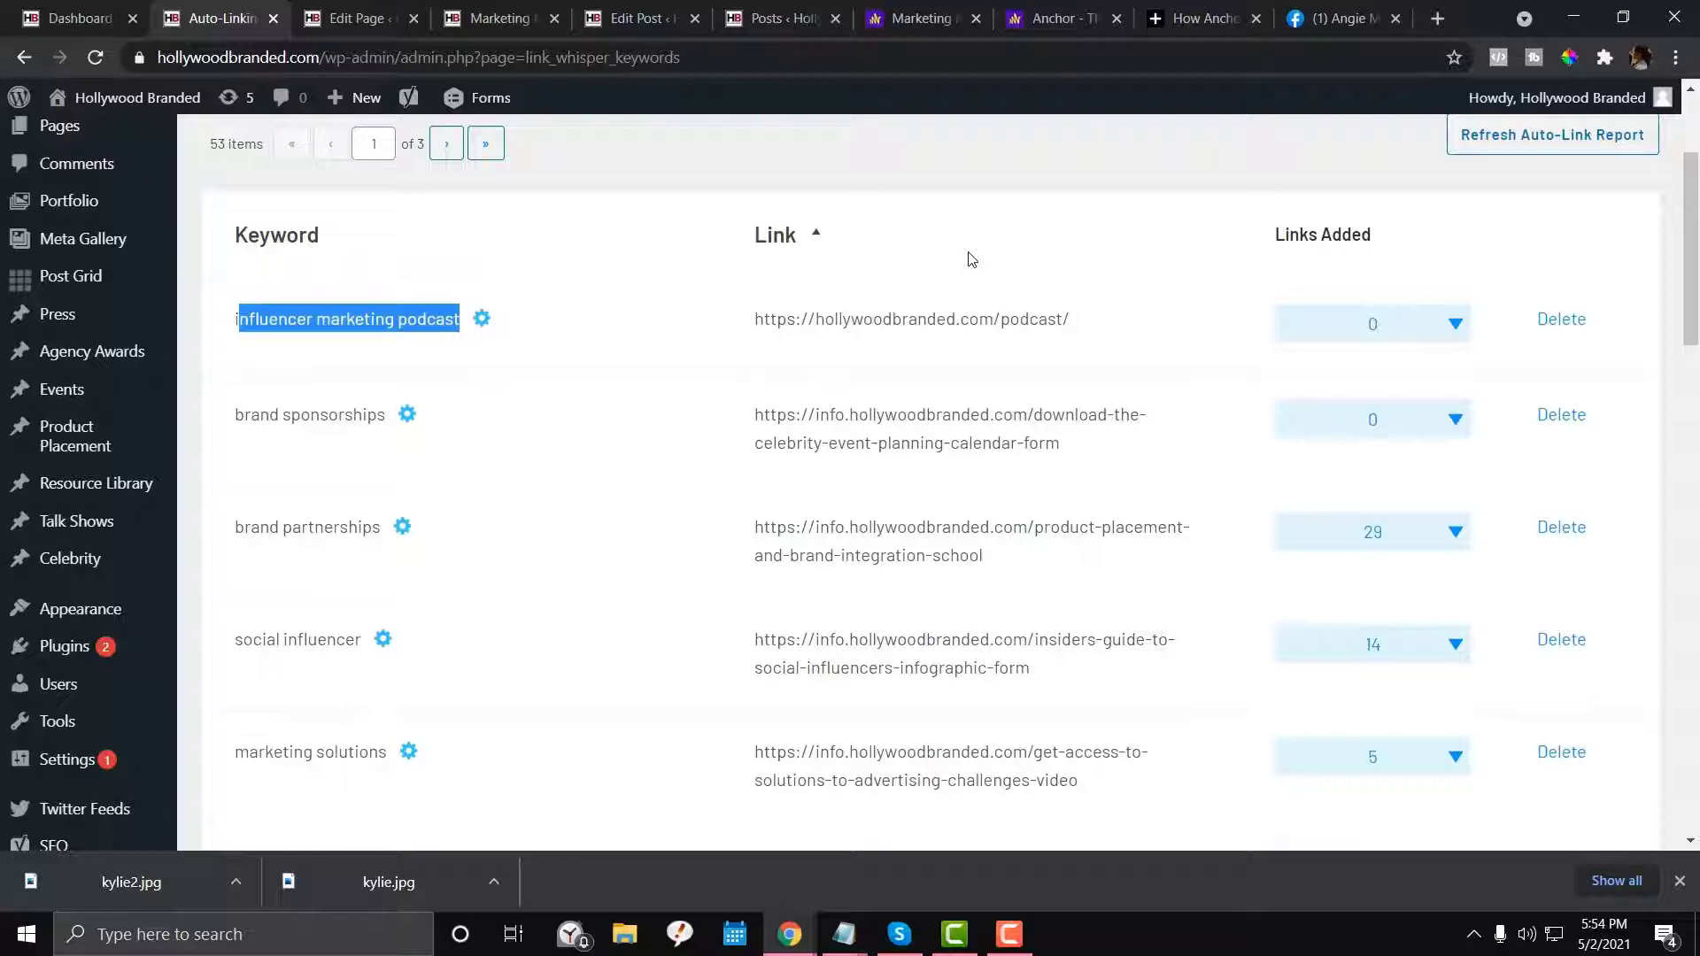
{"action": "scroll", "coordinate": [497, 425], "scroll_direction": "down", "scroll_amount": 1}
{"action": "scroll", "coordinate": [308, 335], "scroll_direction": "up", "scroll_amount": 2}
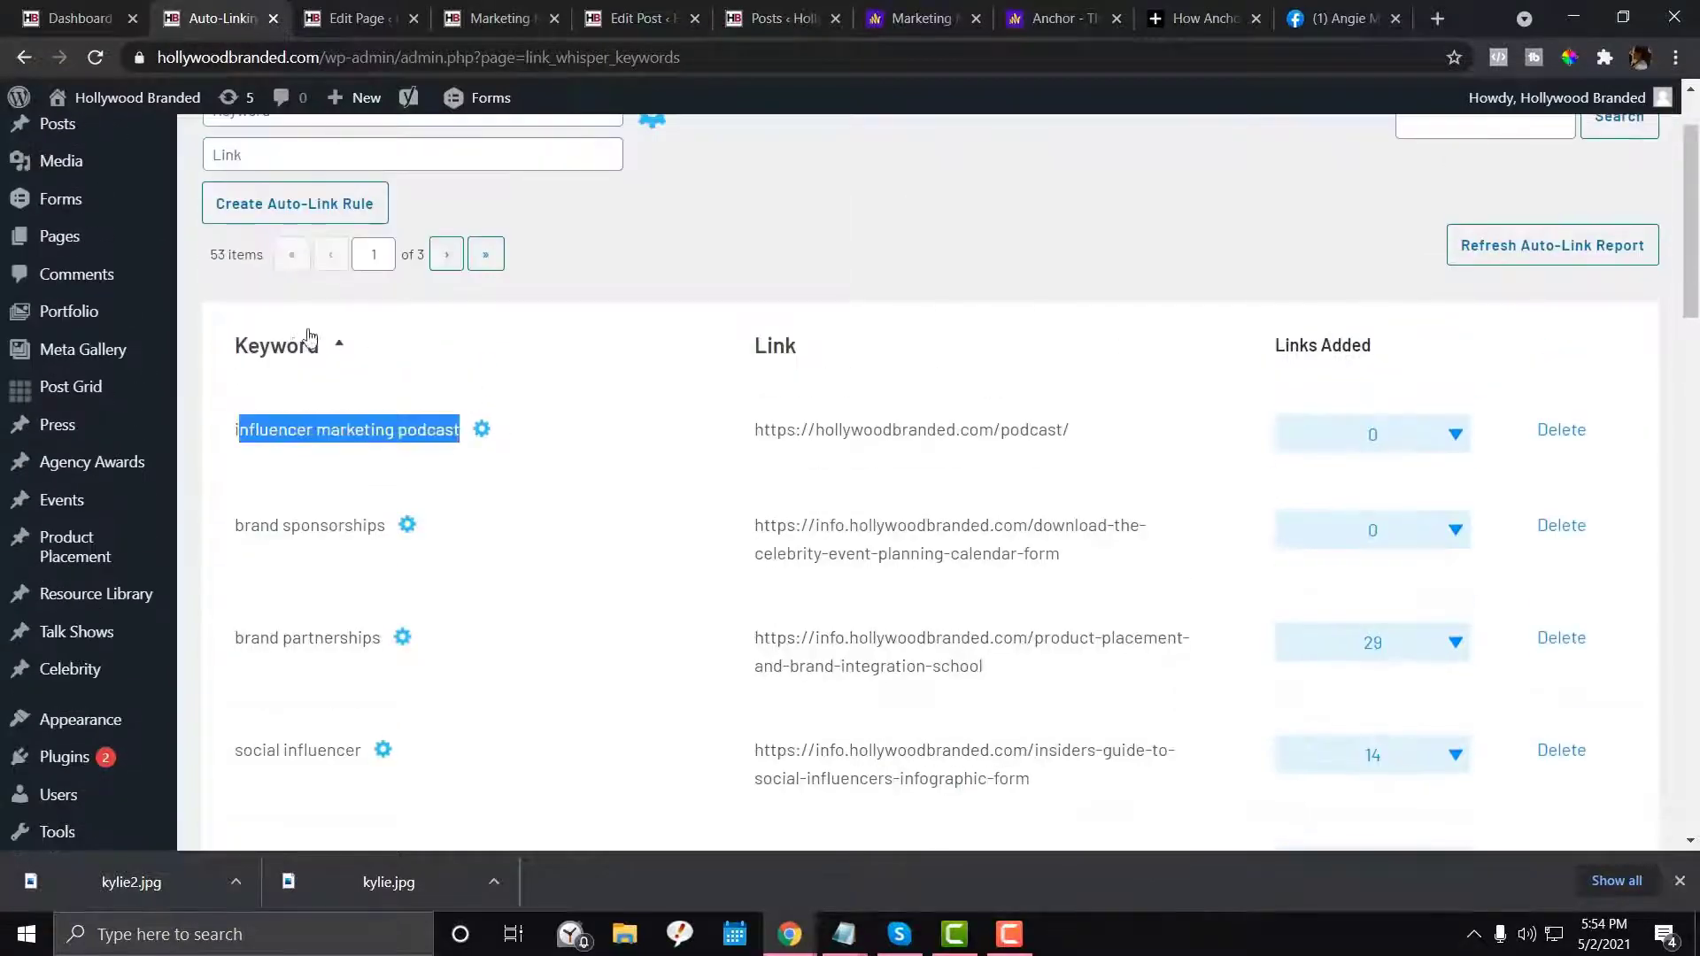
Sort the auto-link rules by keyword in ascending order and look through the sorted list
{"action": "left_click", "coordinate": [334, 349]}
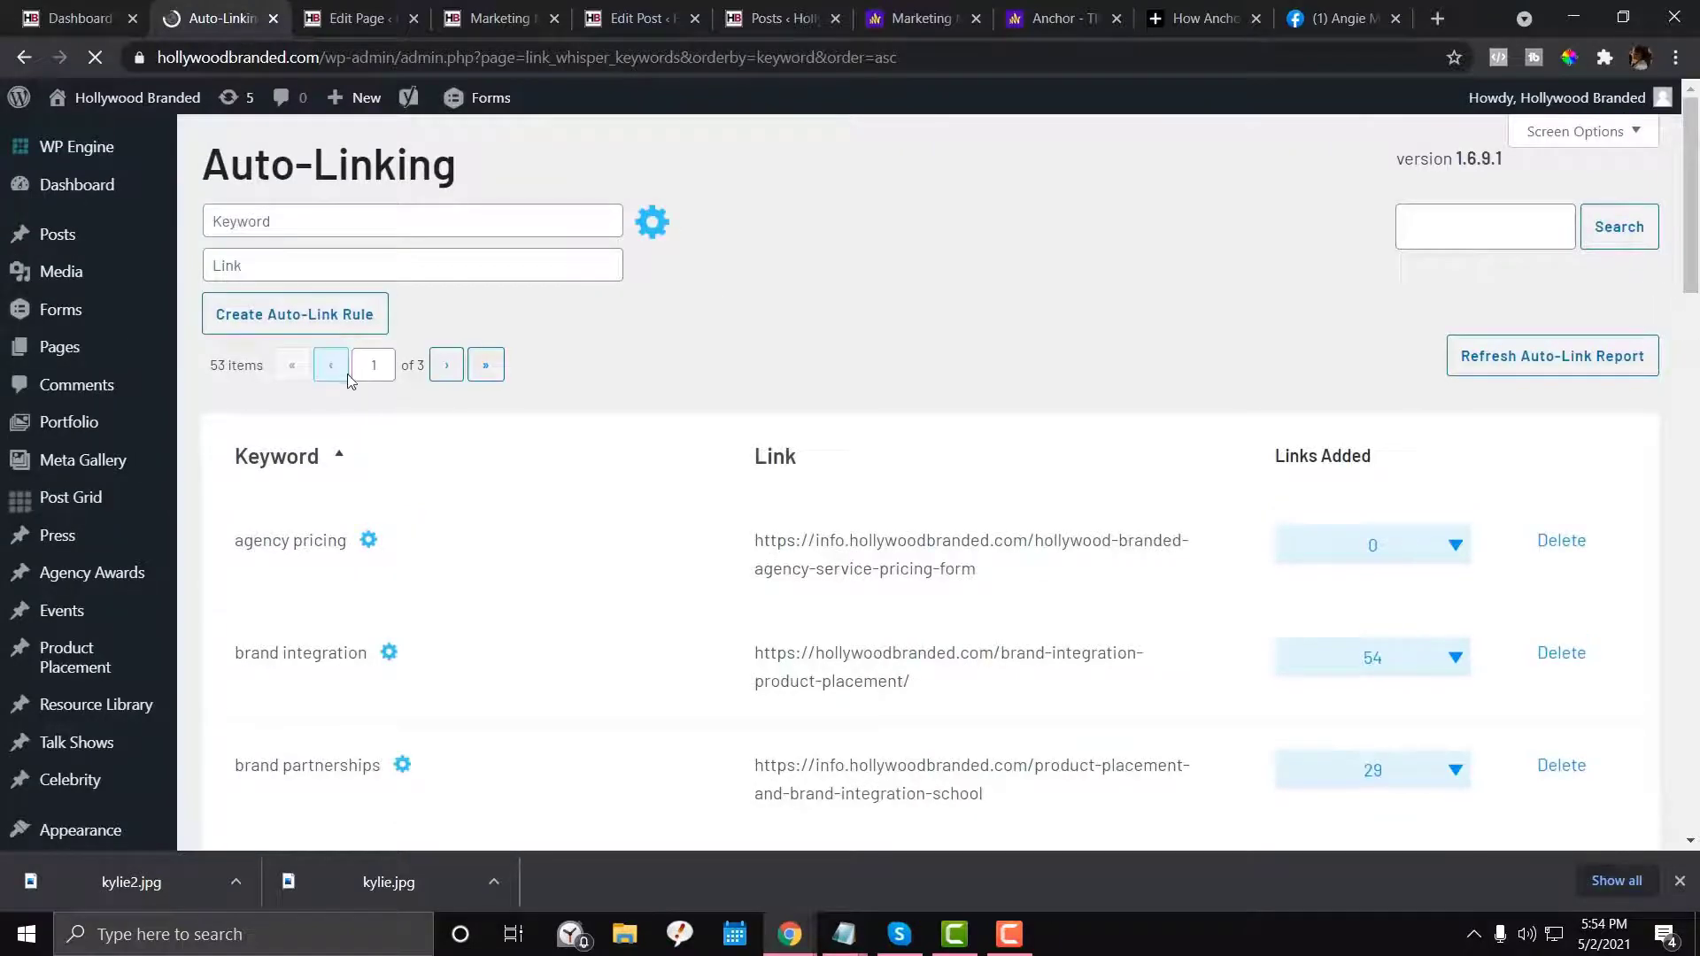
{"action": "scroll", "coordinate": [354, 428], "scroll_direction": "down", "scroll_amount": 2}
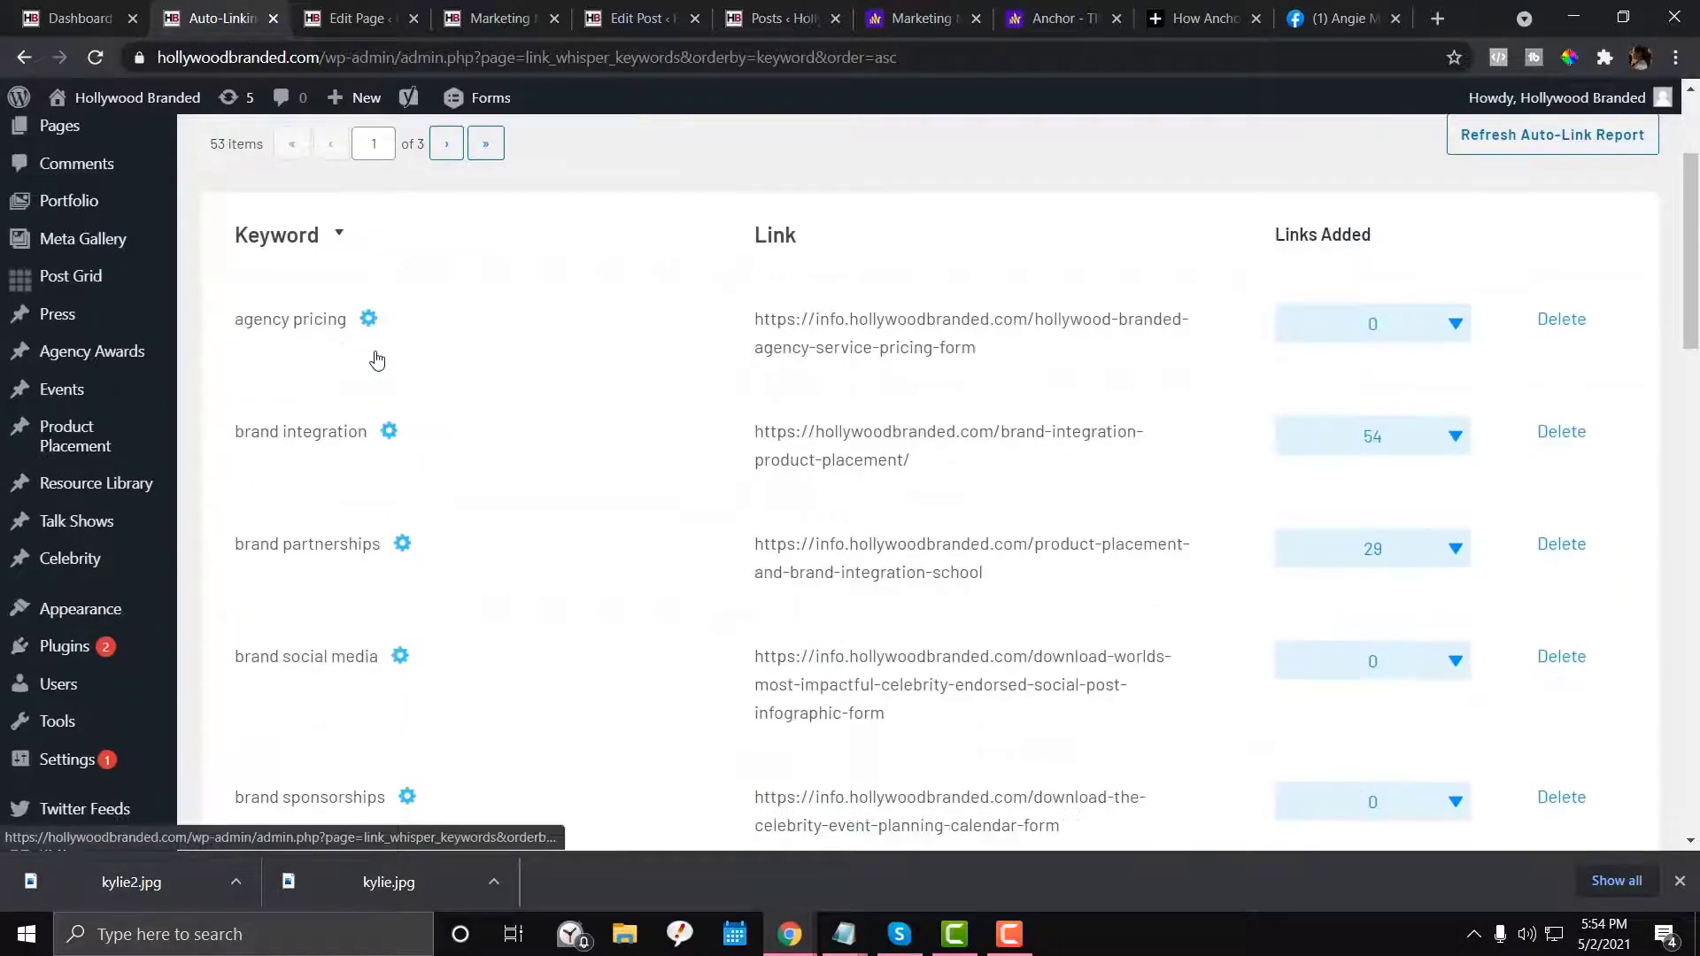
{"action": "scroll", "coordinate": [376, 359], "scroll_direction": "down", "scroll_amount": 3}
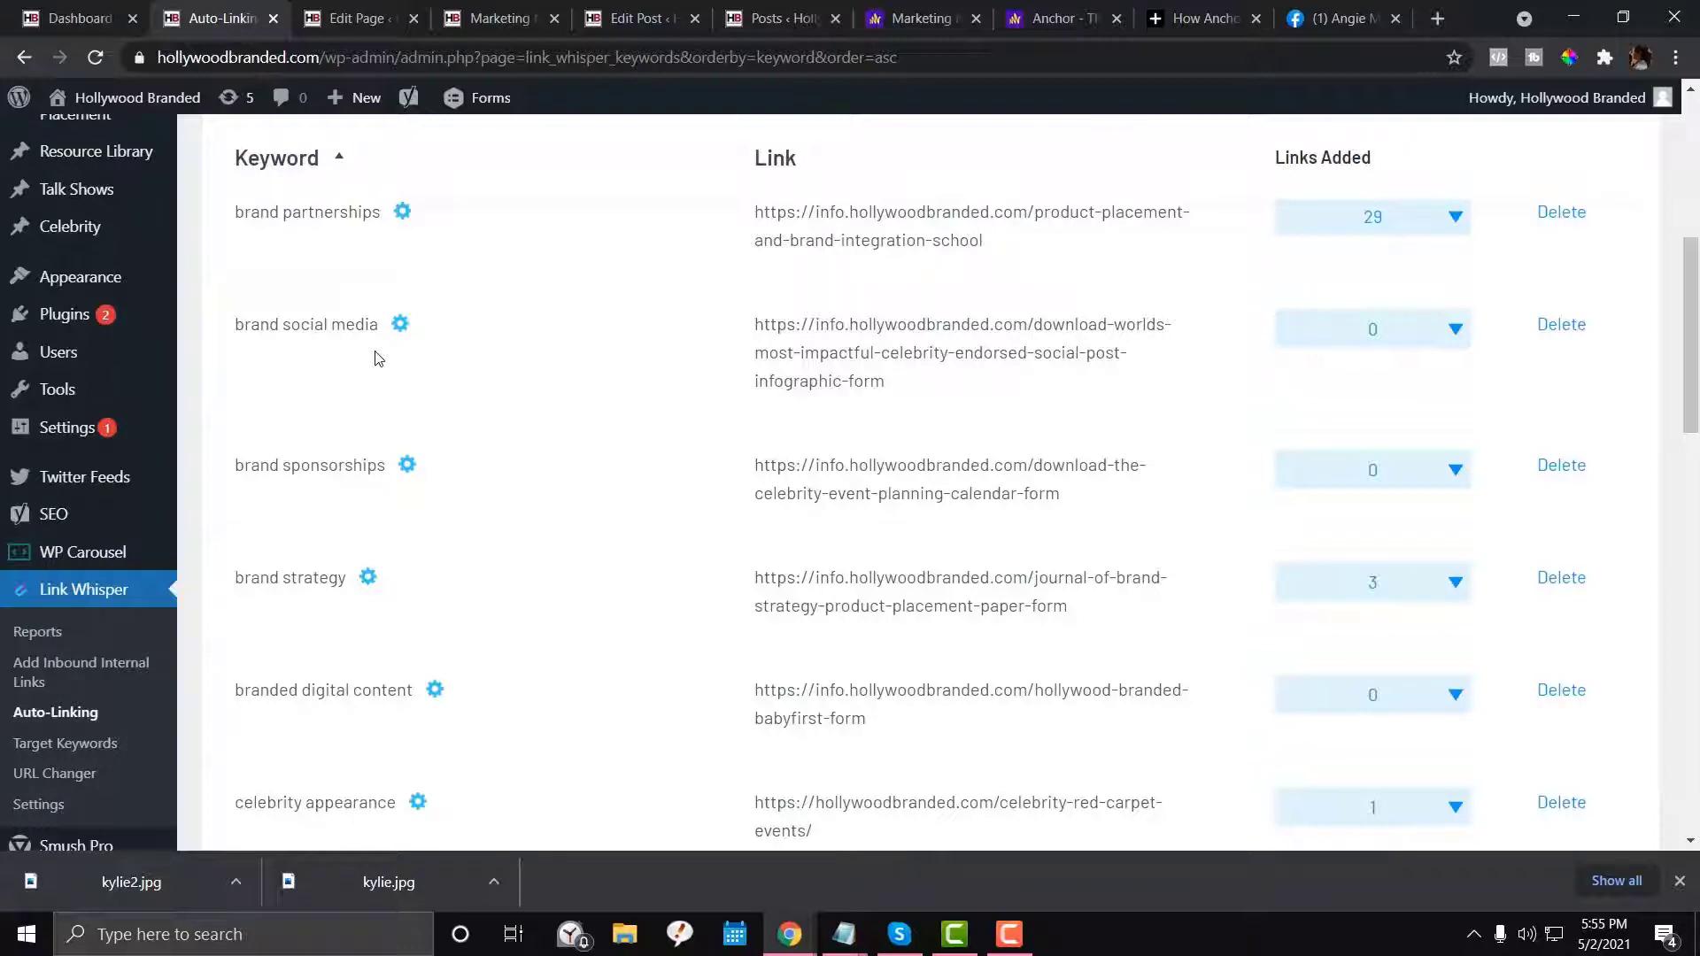
{"action": "scroll", "coordinate": [379, 357], "scroll_direction": "down", "scroll_amount": 3}
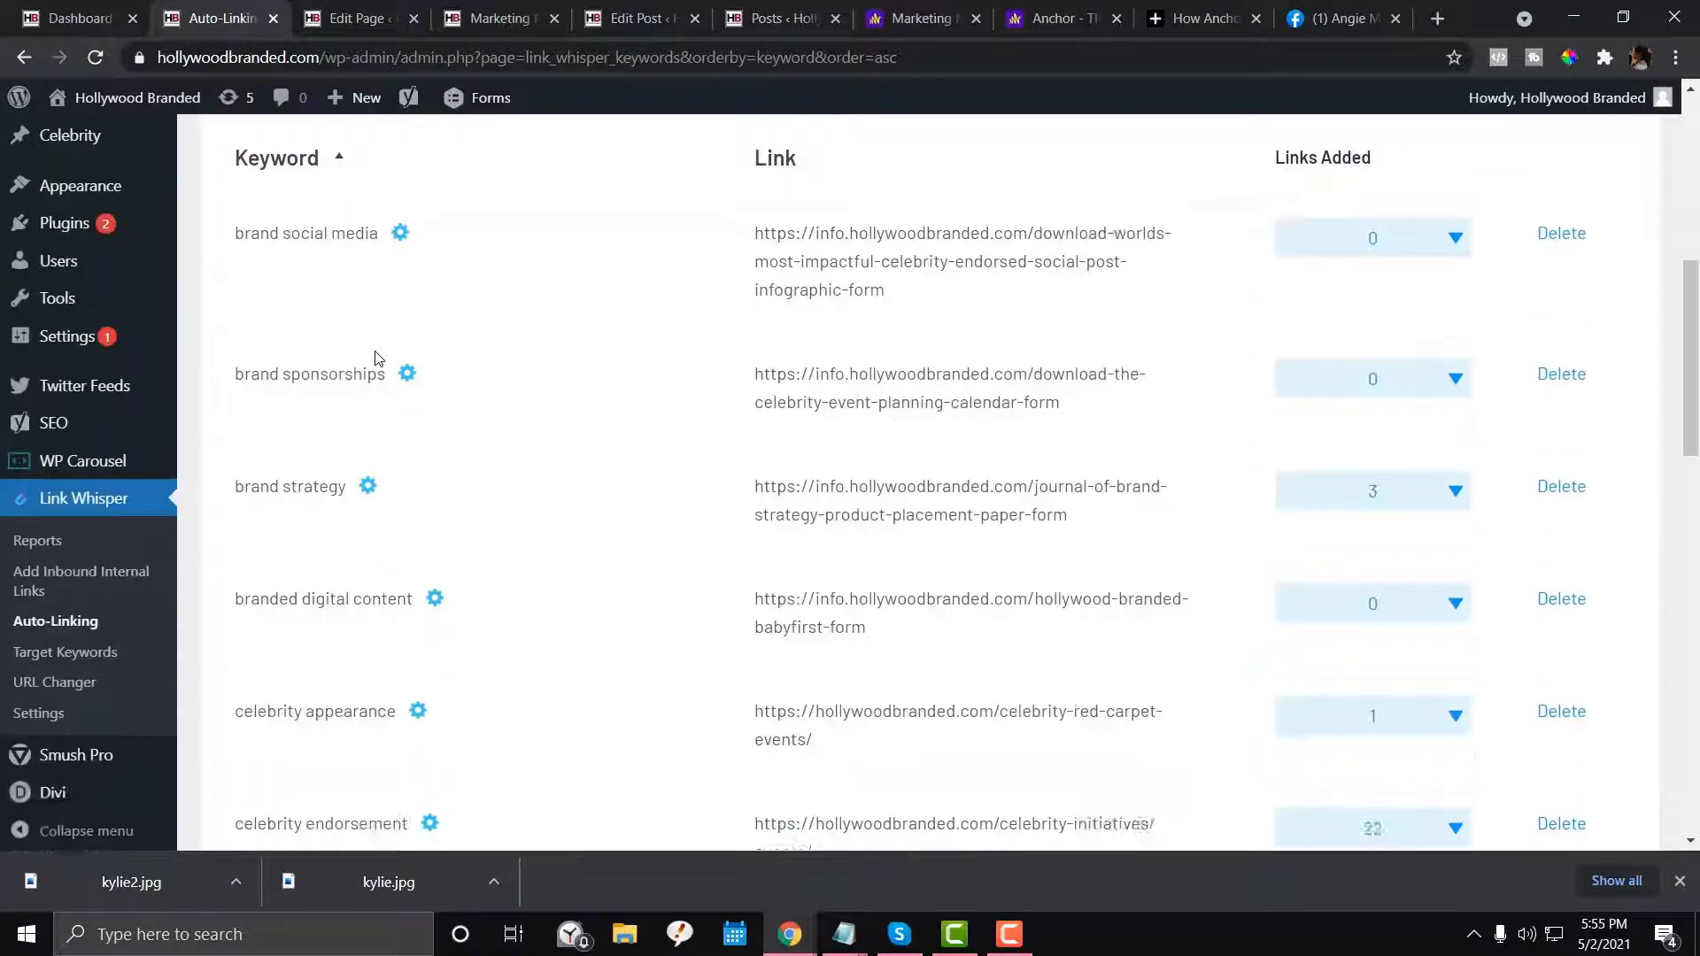
Open Link Whisper's Target Keywords page and look through its list of posts
{"action": "left_click", "coordinate": [64, 640]}
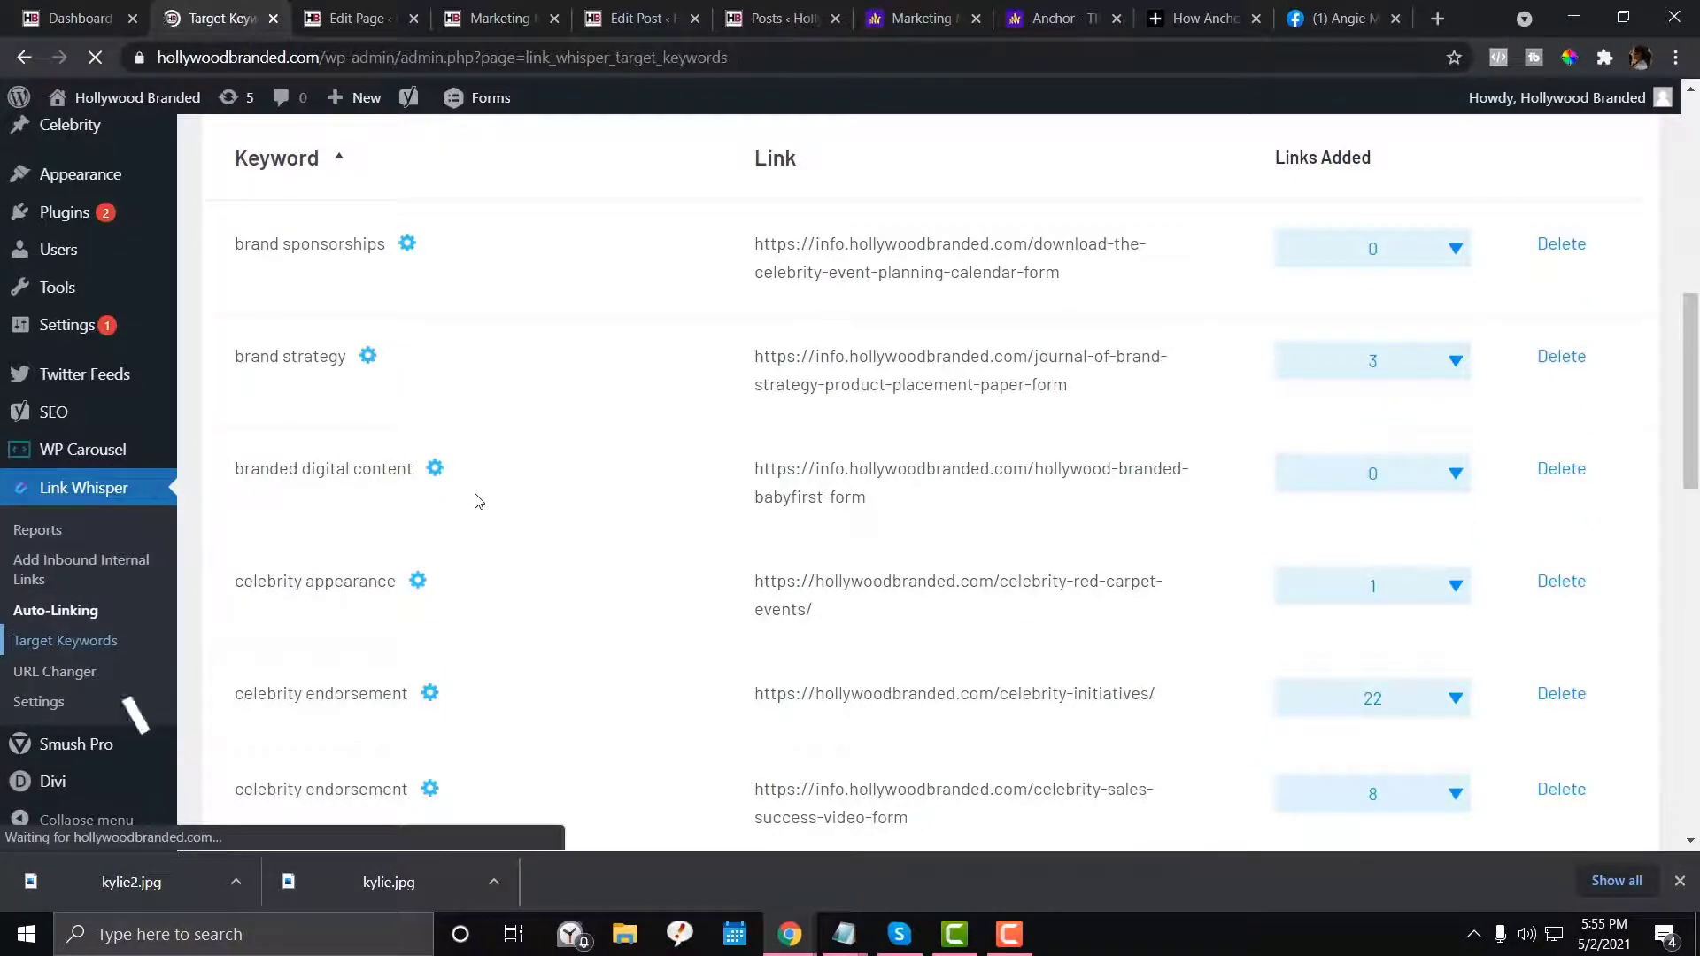
{"action": "scroll", "coordinate": [589, 448], "scroll_direction": "down", "scroll_amount": 2}
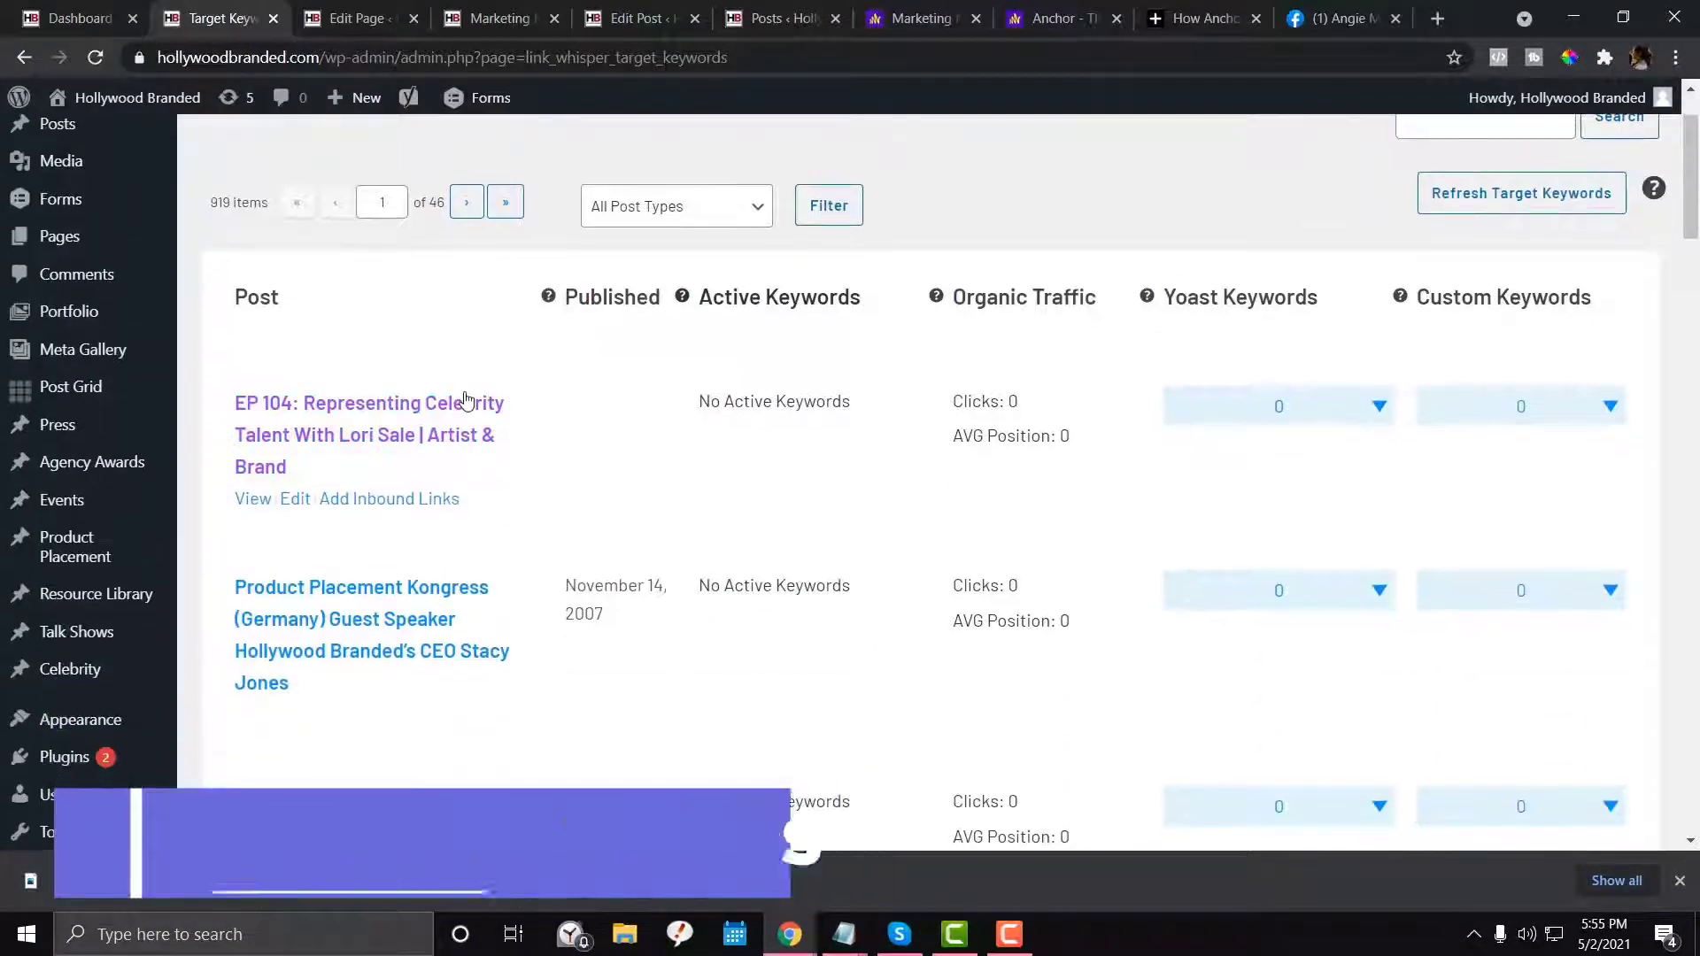
{"action": "scroll", "coordinate": [443, 441], "scroll_direction": "down", "scroll_amount": 6}
{"action": "scroll", "coordinate": [466, 444], "scroll_direction": "up", "scroll_amount": 5}
{"action": "scroll", "coordinate": [470, 445], "scroll_direction": "up", "scroll_amount": 1}
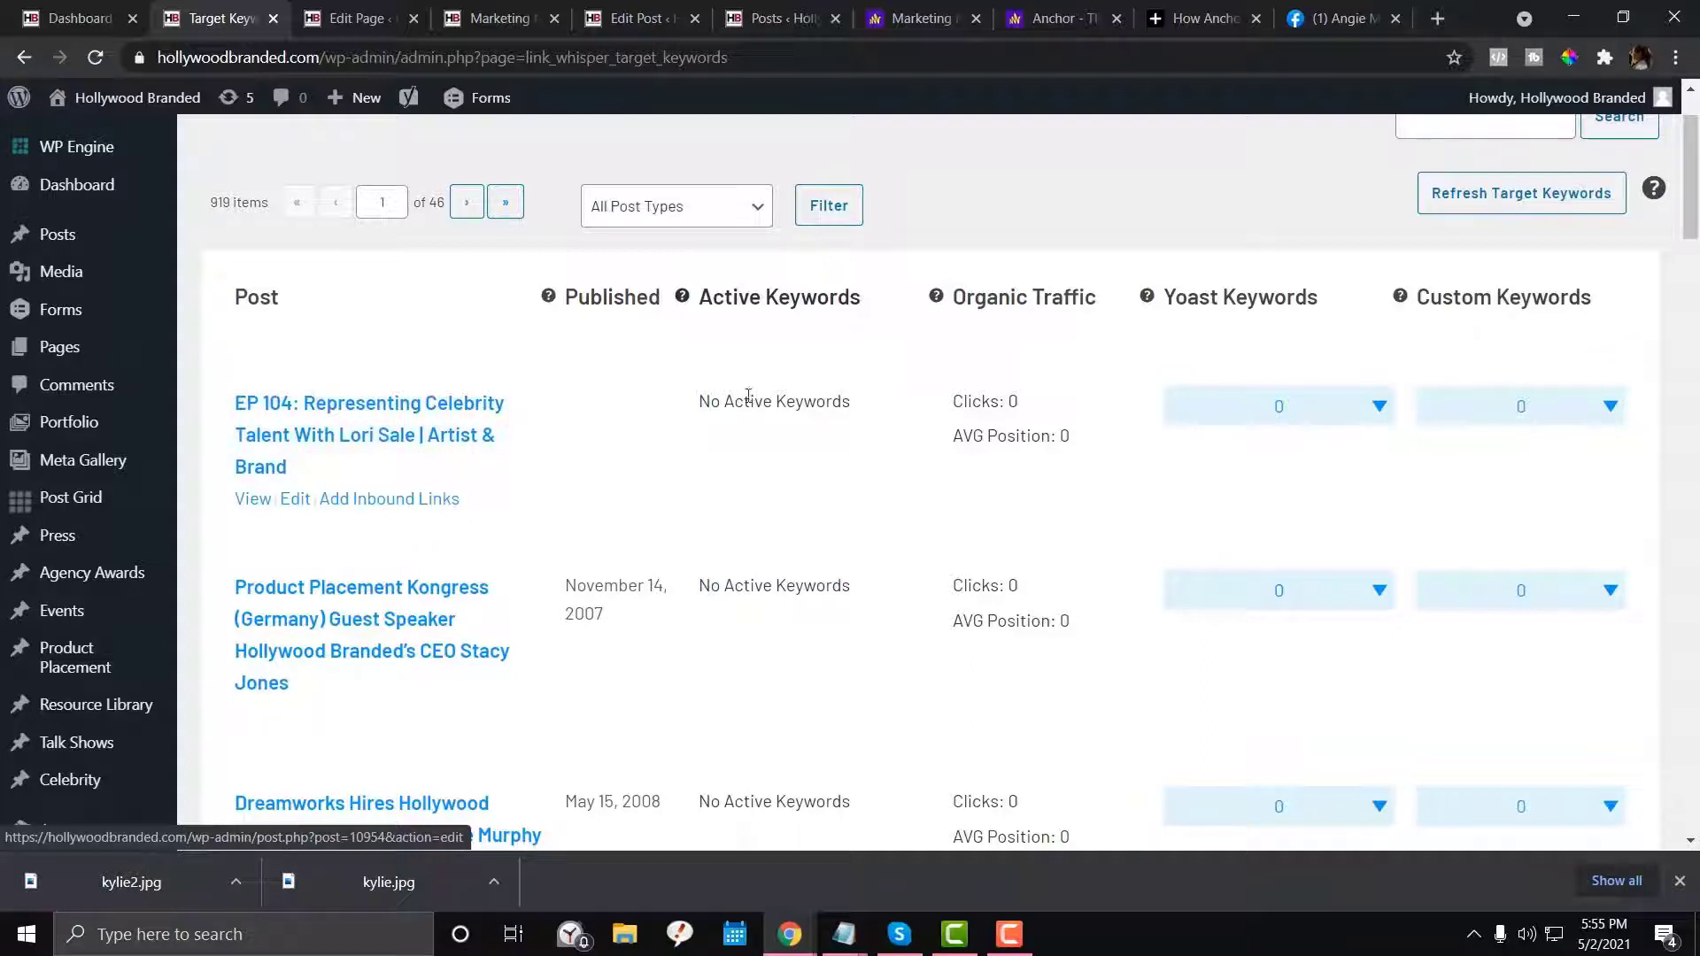
Examine the Active Keywords and Organic Traffic entries of the EP 104 post, highlighting the status, clicks and average position
{"action": "left_click_drag", "start_coordinate": [701, 400], "coordinate": [873, 401]}
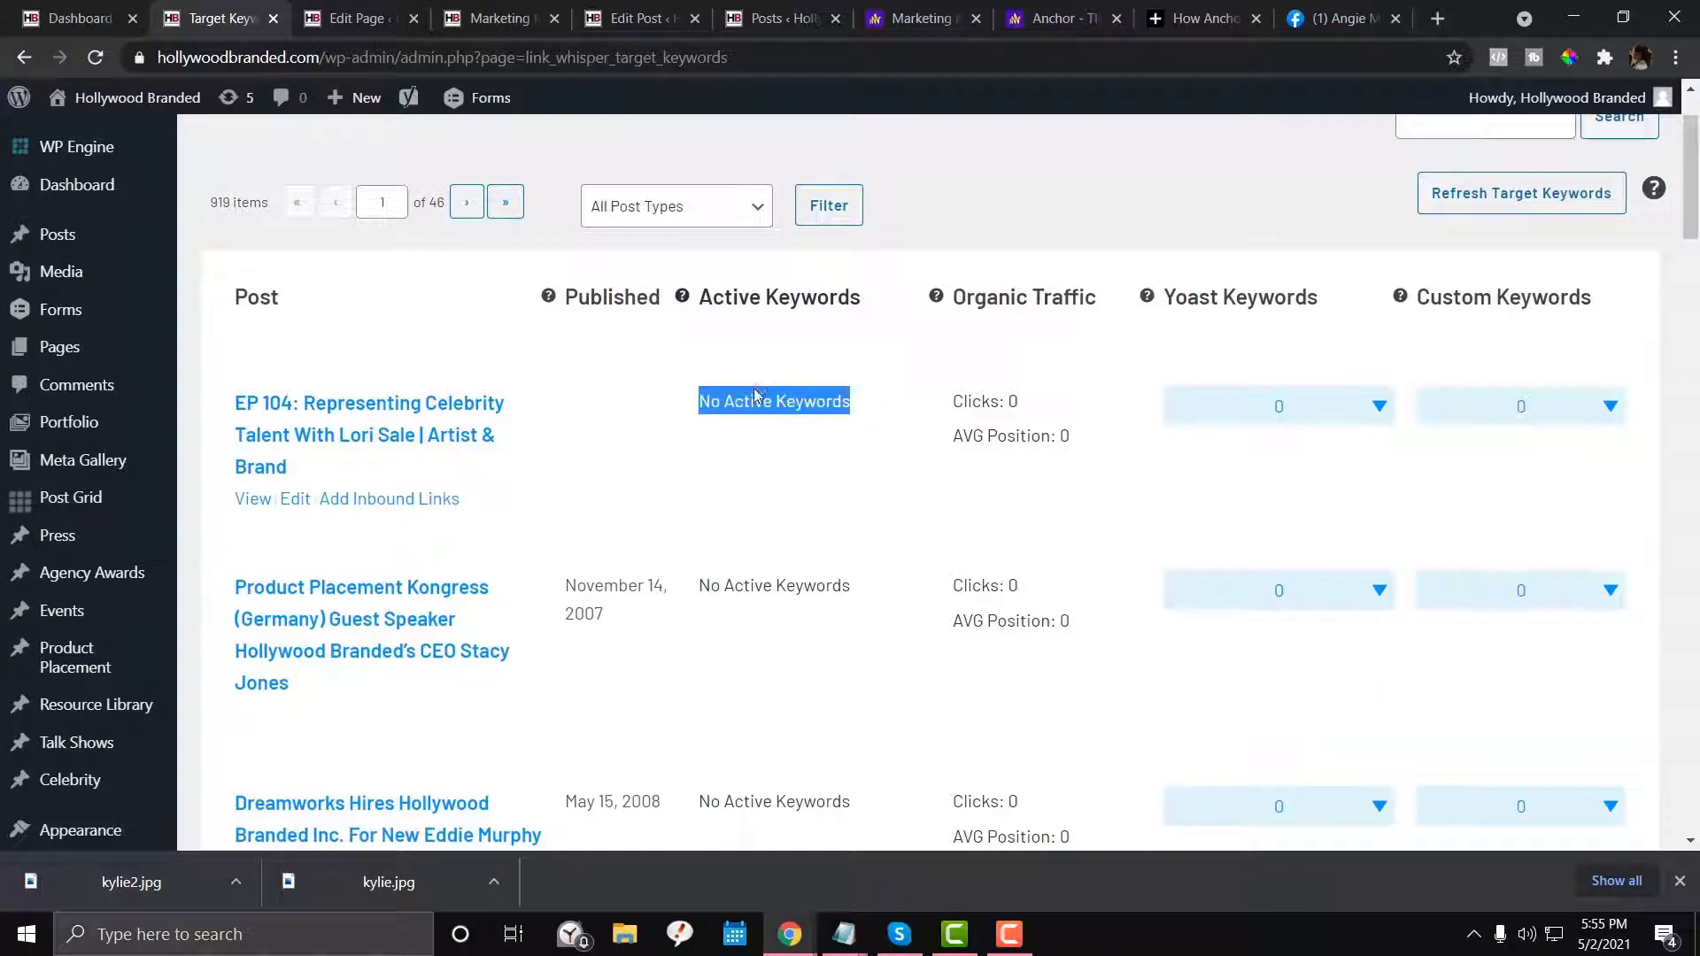
{"action": "left_click", "coordinate": [698, 417]}
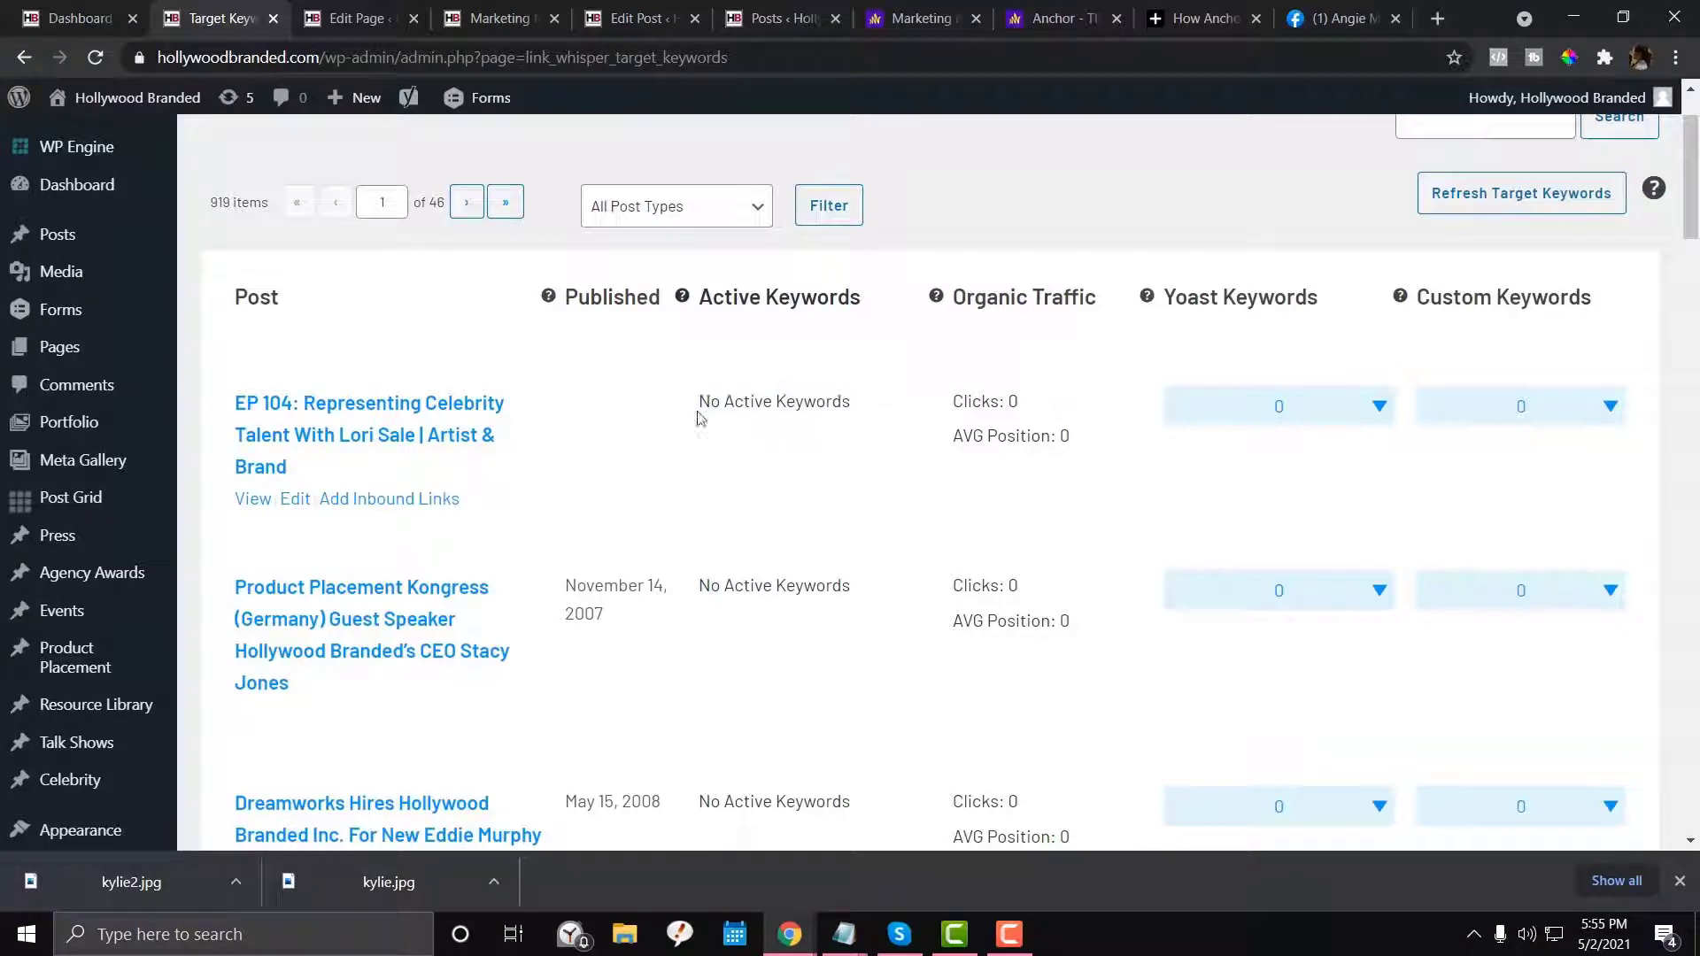
{"action": "left_click_drag", "start_coordinate": [699, 418], "coordinate": [903, 398]}
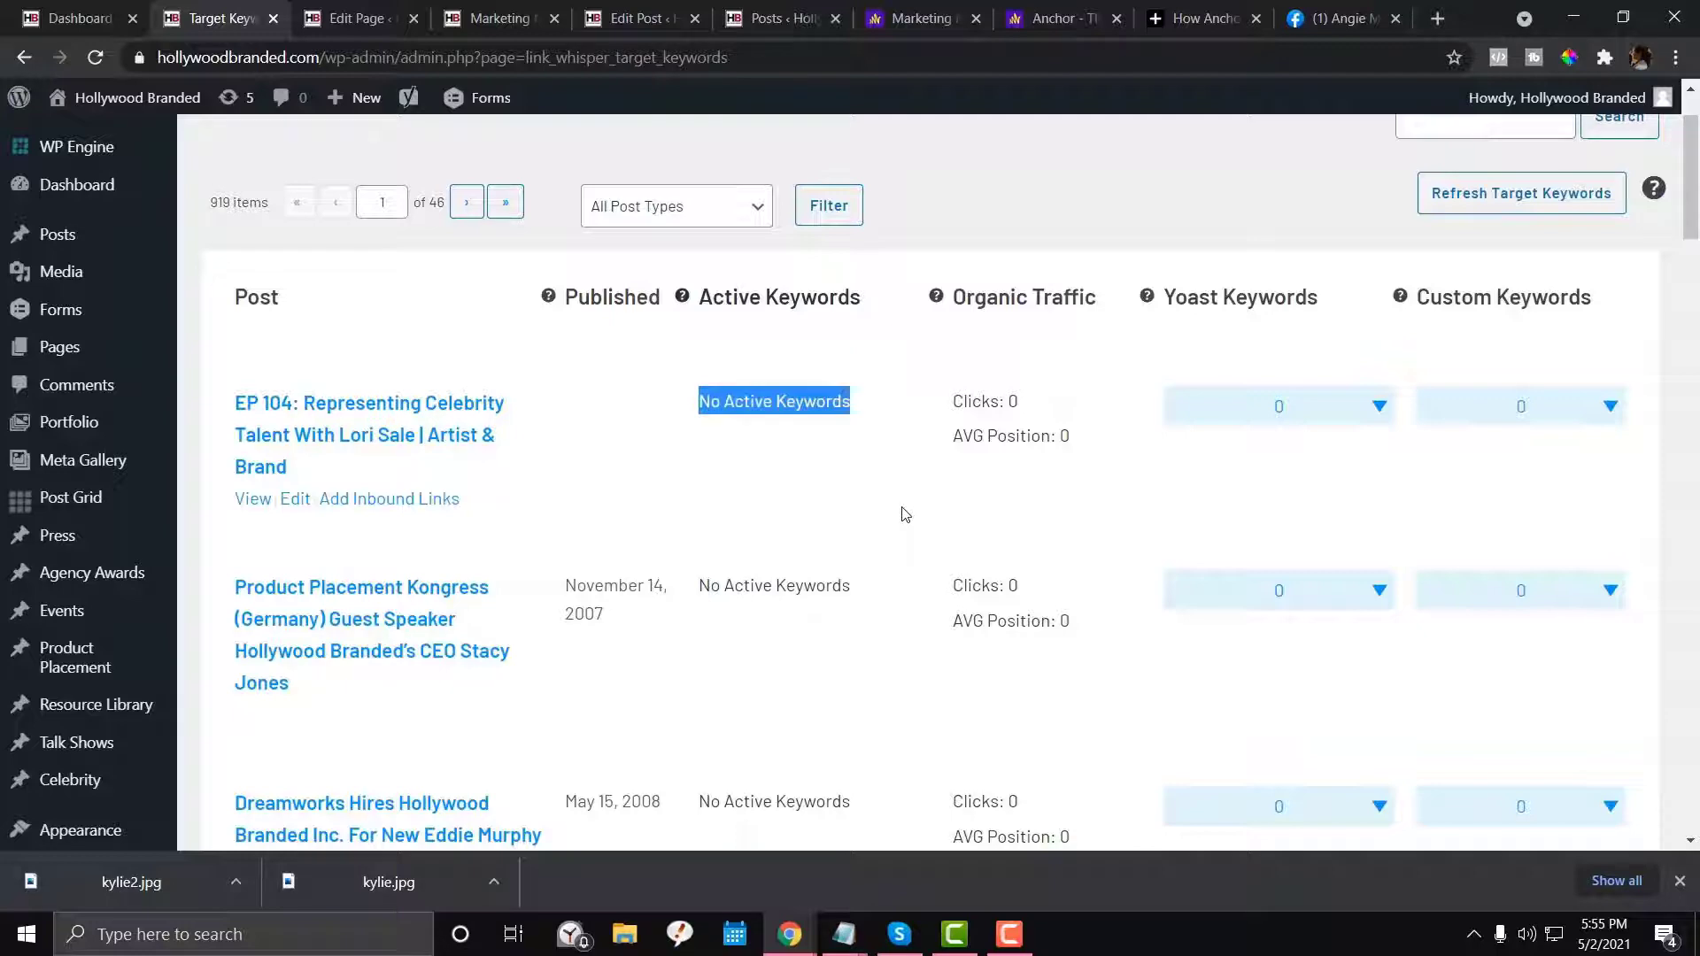
{"action": "mouse_move", "coordinate": [905, 514]}
{"action": "left_mouse_down"}
{"action": "mouse_move", "coordinate": [896, 593]}
{"action": "mouse_move", "coordinate": [884, 495]}
{"action": "left_mouse_up"}
{"action": "scroll", "coordinate": [884, 495], "scroll_direction": "down", "scroll_amount": 1}
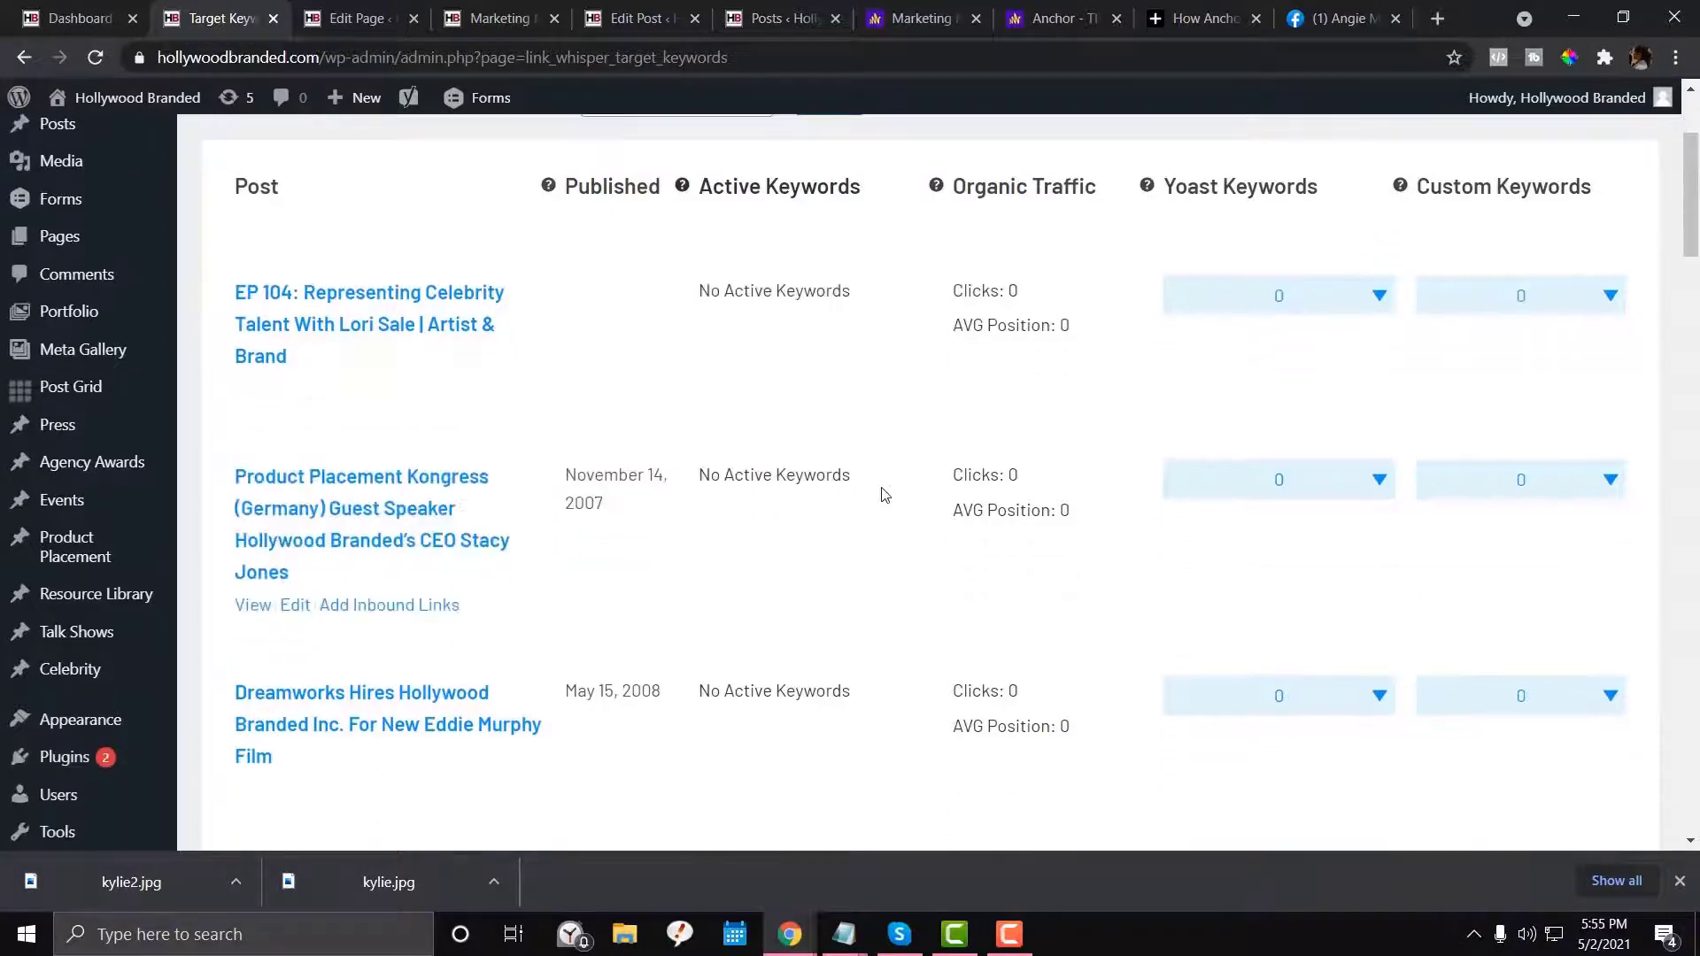
{"action": "scroll", "coordinate": [884, 495], "scroll_direction": "up", "scroll_amount": 3}
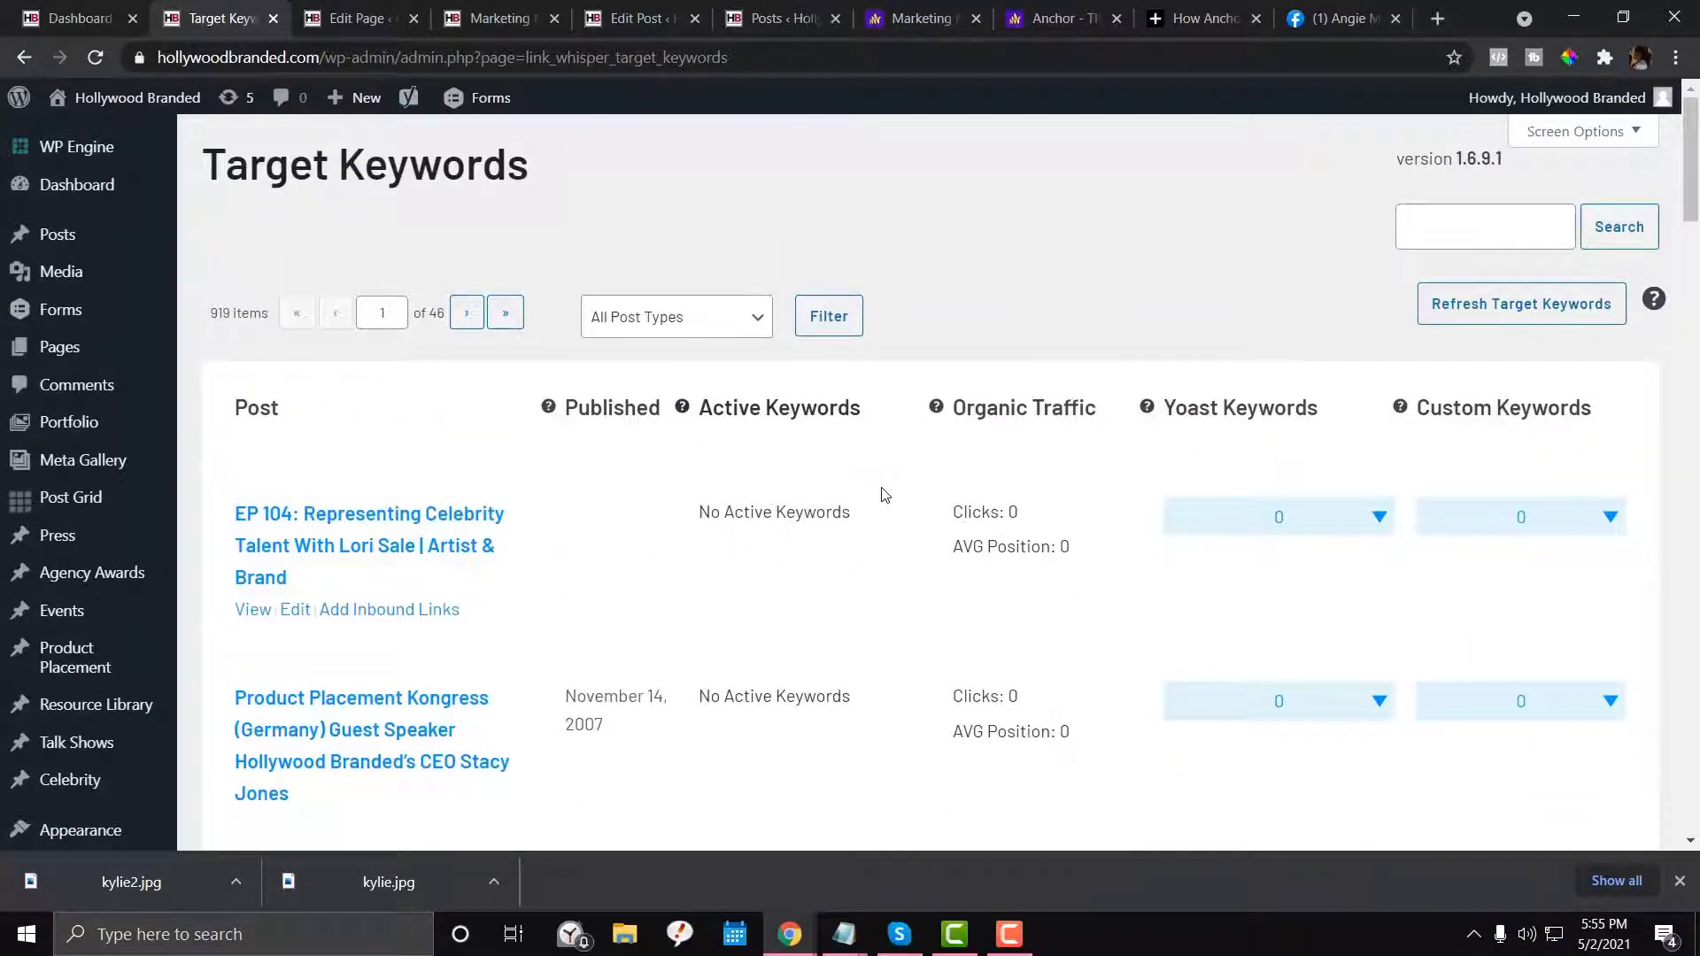
{"action": "left_click_drag", "start_coordinate": [953, 512], "coordinate": [1070, 556]}
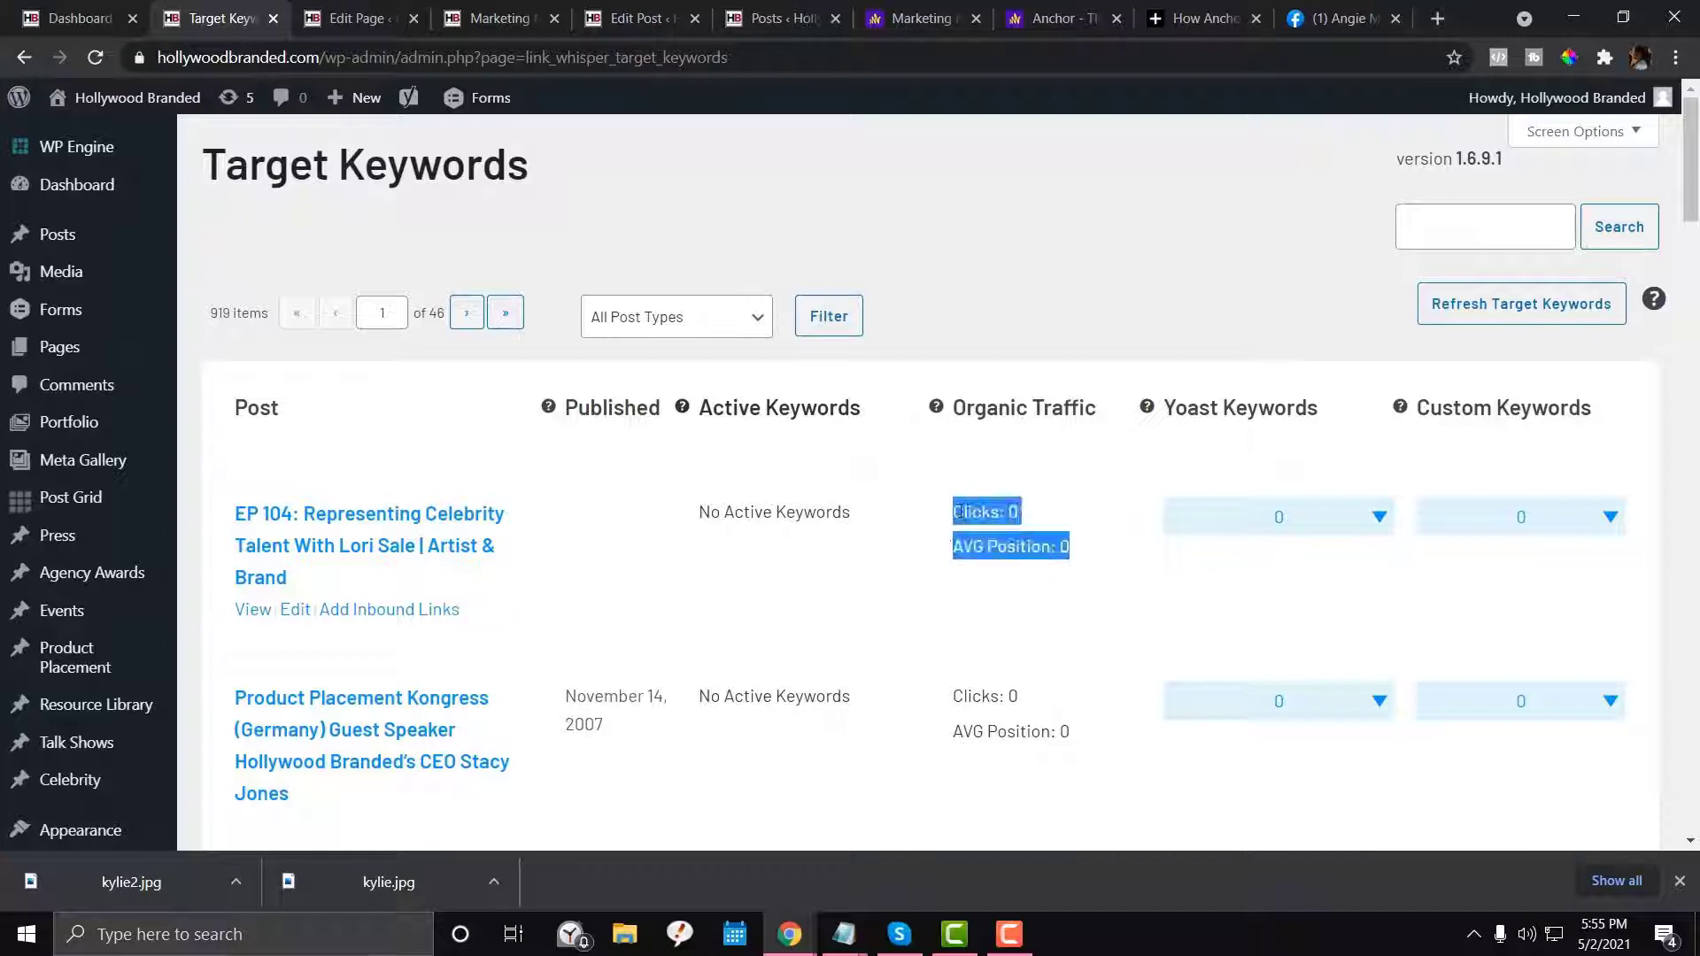
{"action": "left_click_drag", "start_coordinate": [964, 546], "coordinate": [959, 506]}
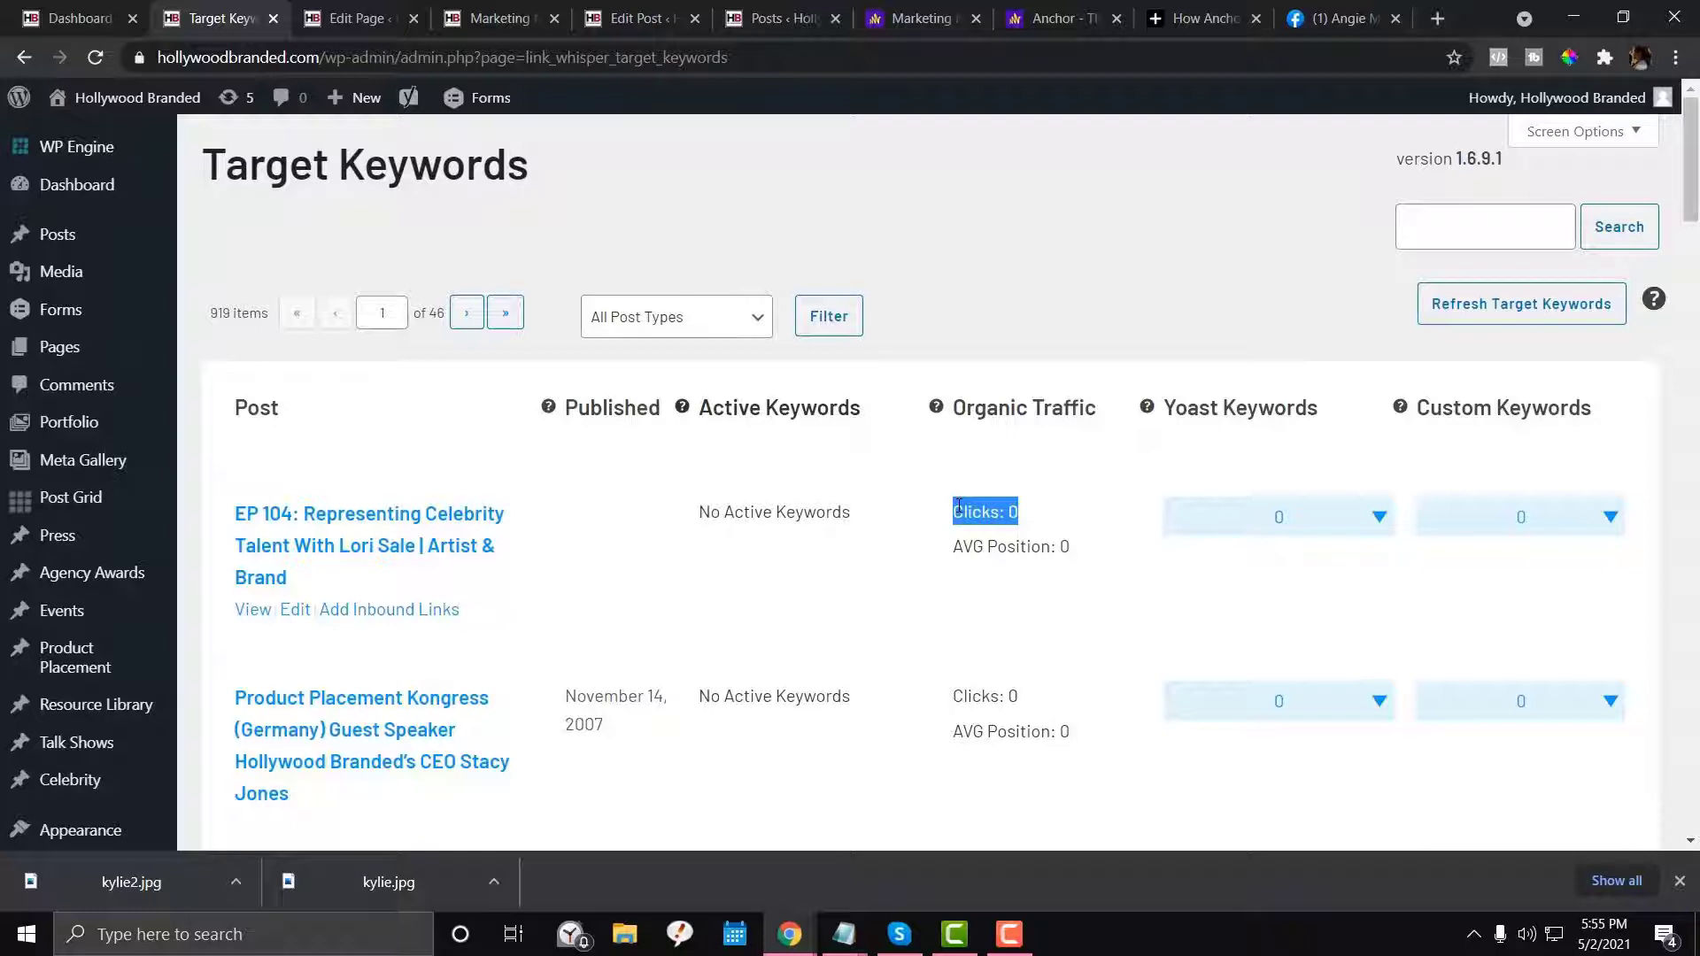
Look through the target keyword posts and expand the Custom Keywords entry of the EP 104 post
{"action": "scroll", "coordinate": [932, 514], "scroll_direction": "down", "scroll_amount": 1}
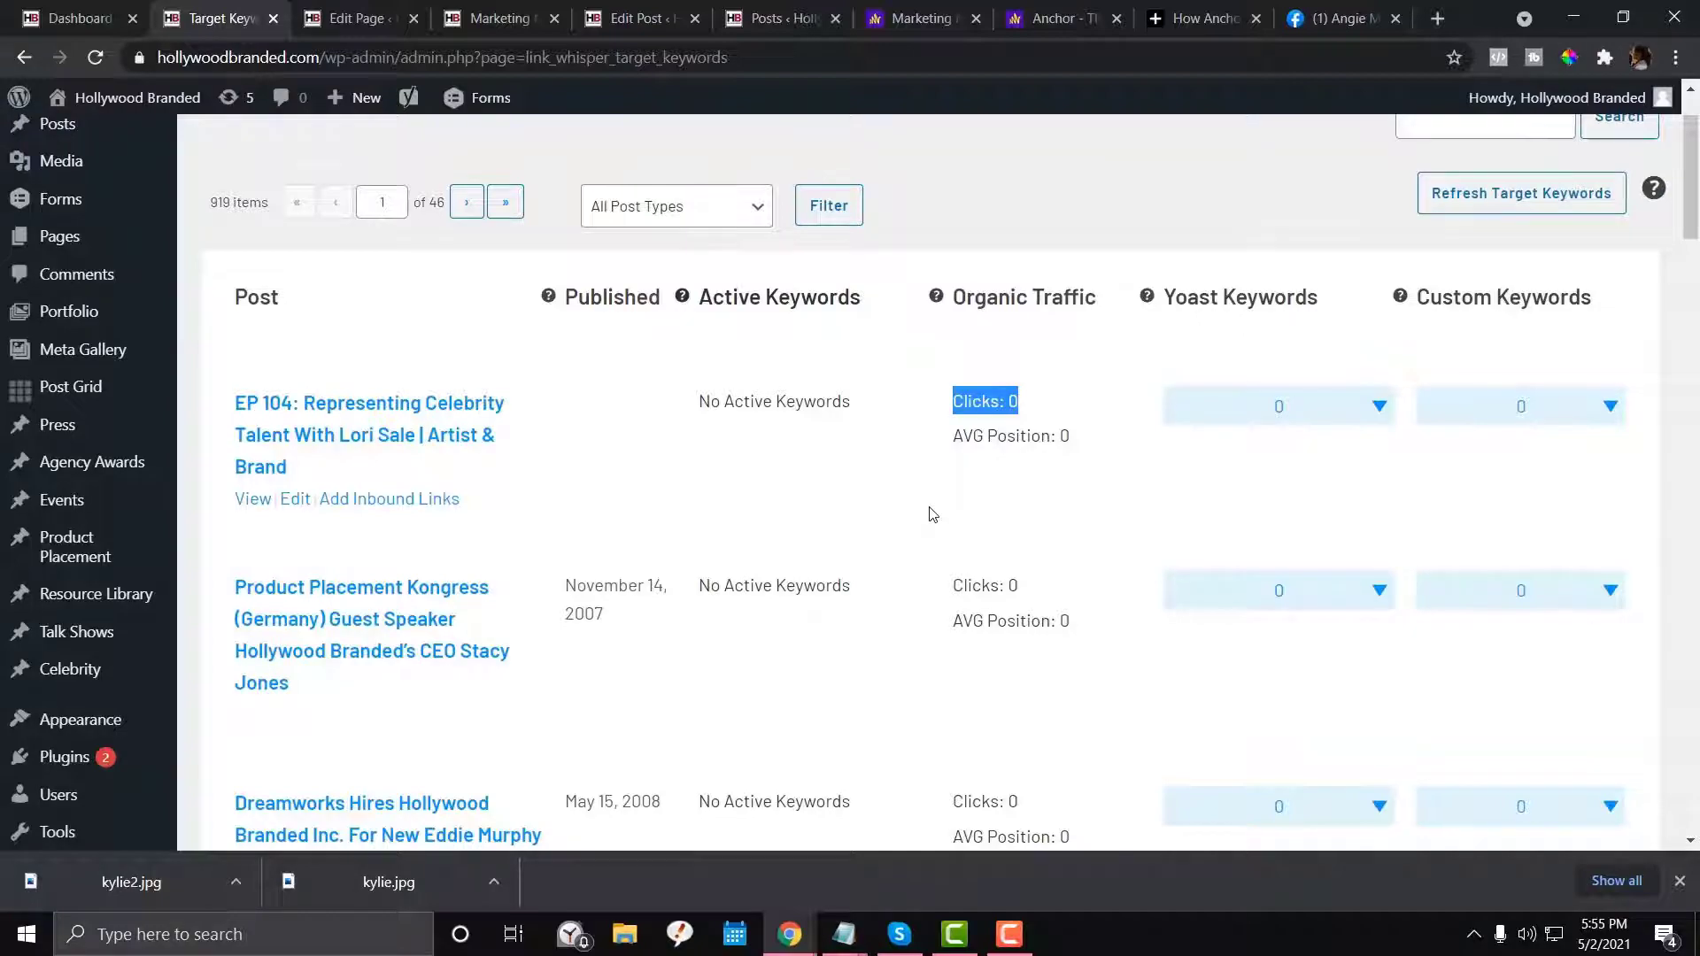
{"action": "scroll", "coordinate": [932, 514], "scroll_direction": "down", "scroll_amount": 8}
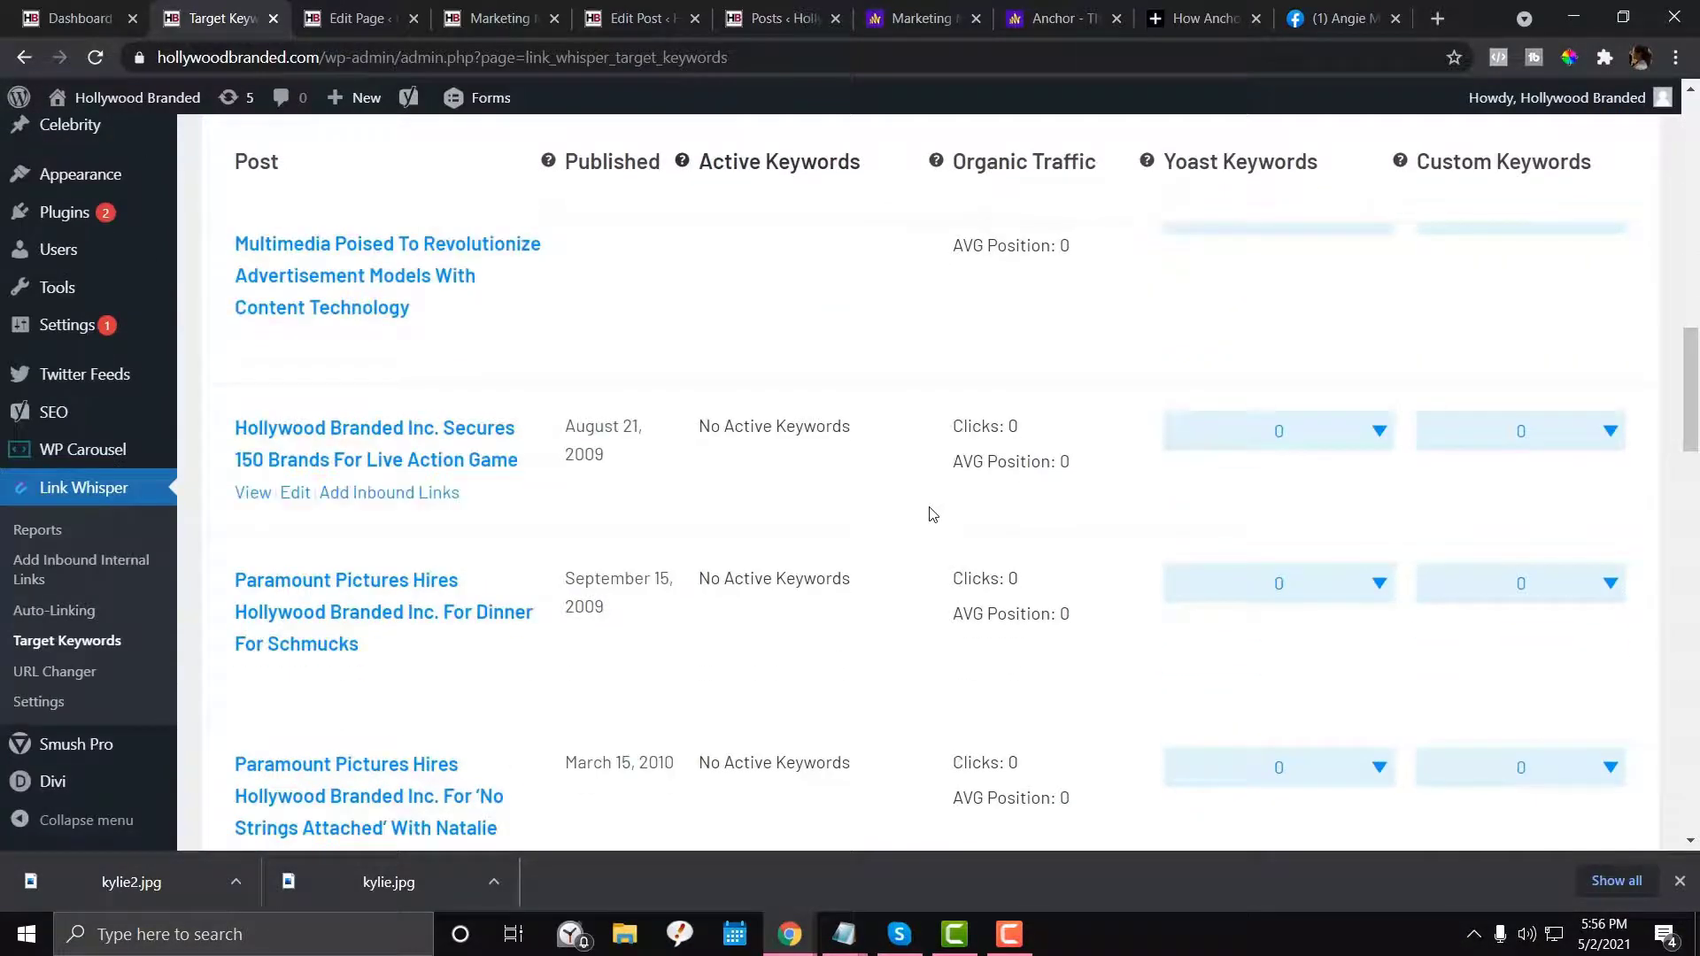
{"action": "scroll", "coordinate": [932, 515], "scroll_direction": "up", "scroll_amount": 10}
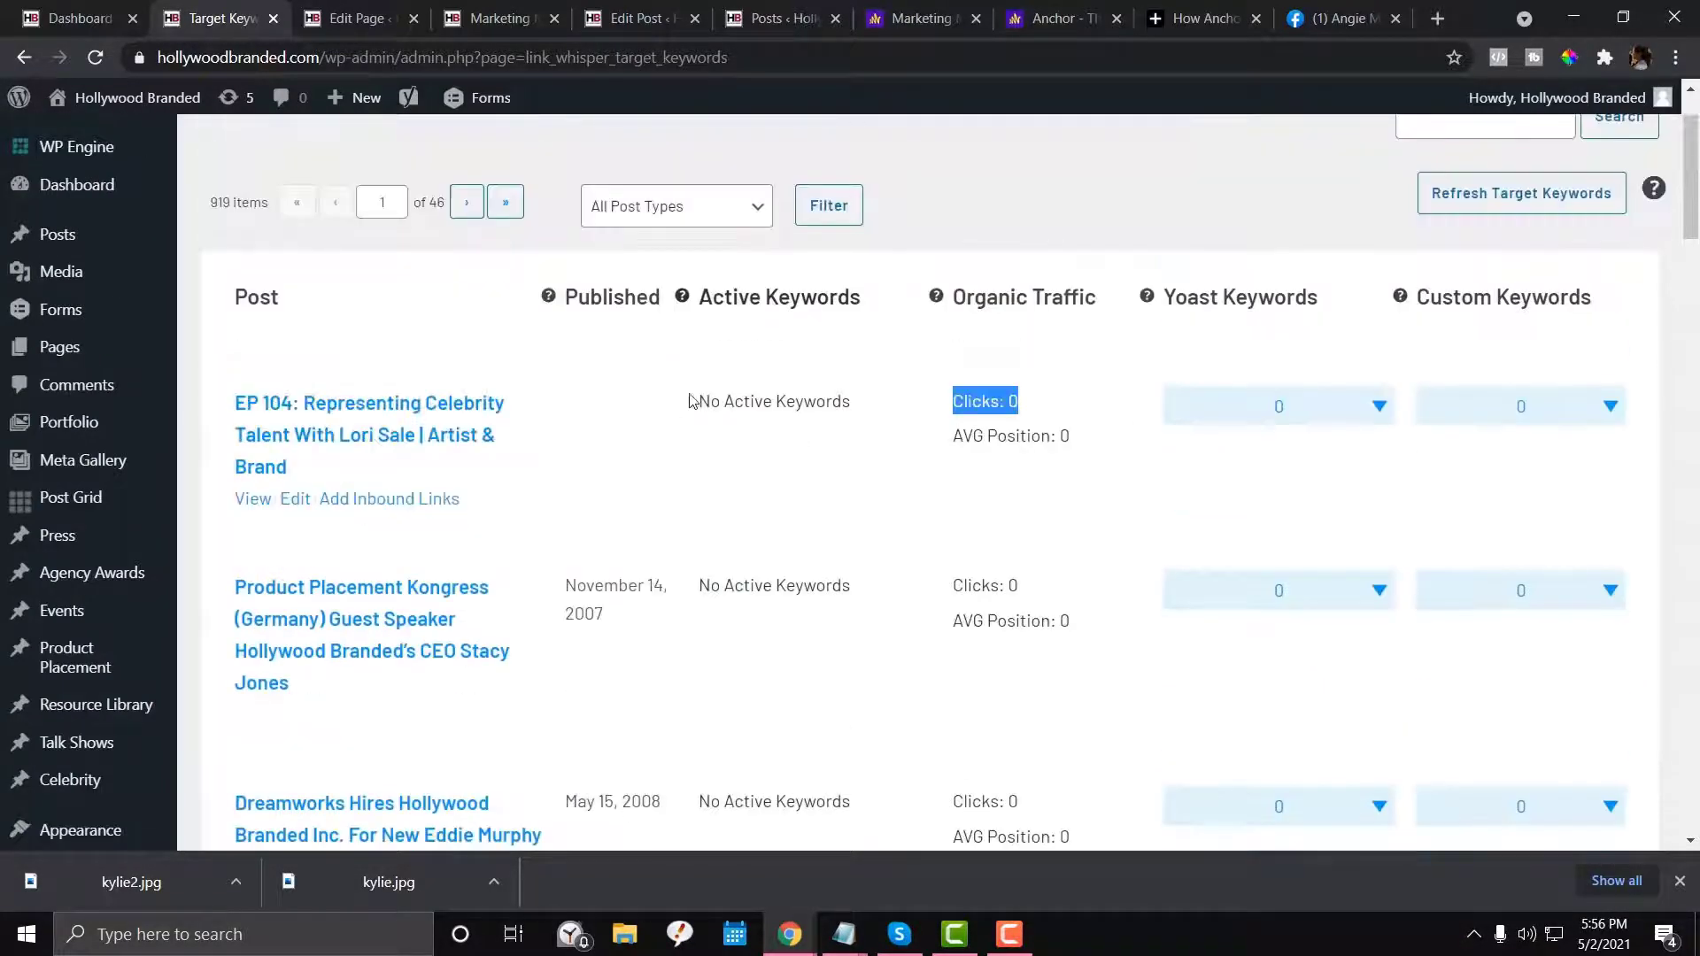
{"action": "left_click_drag", "start_coordinate": [692, 401], "coordinate": [989, 436]}
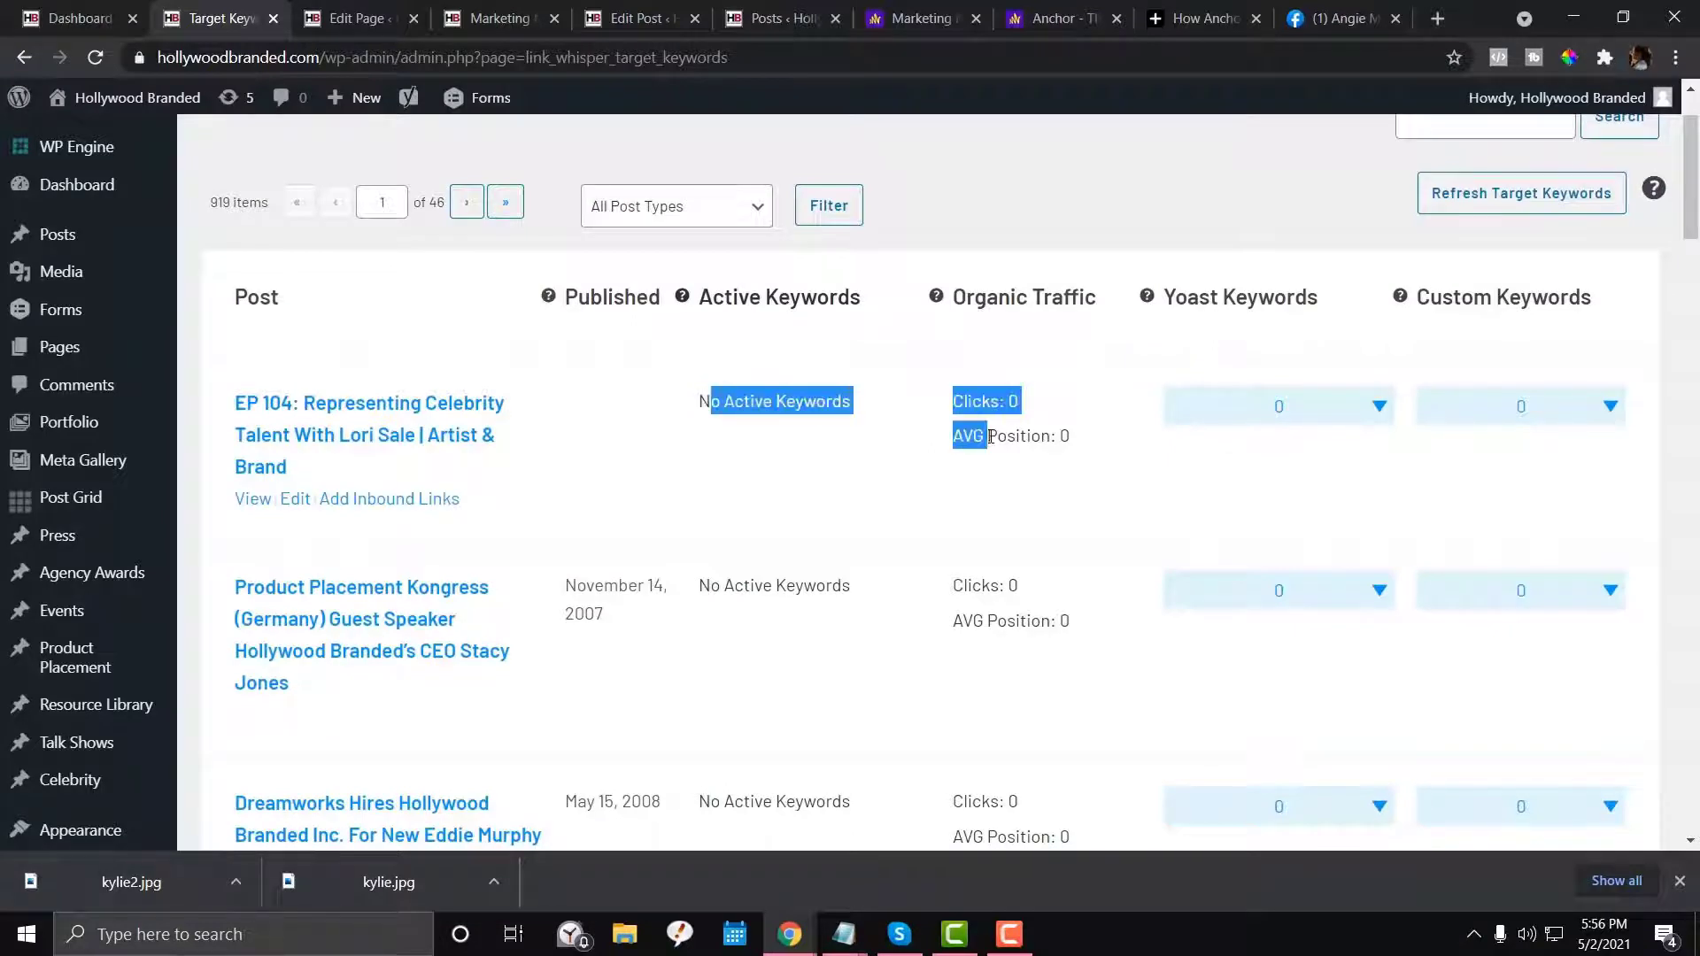
{"action": "left_click", "coordinate": [1295, 429]}
{"action": "left_click", "coordinate": [1300, 427]}
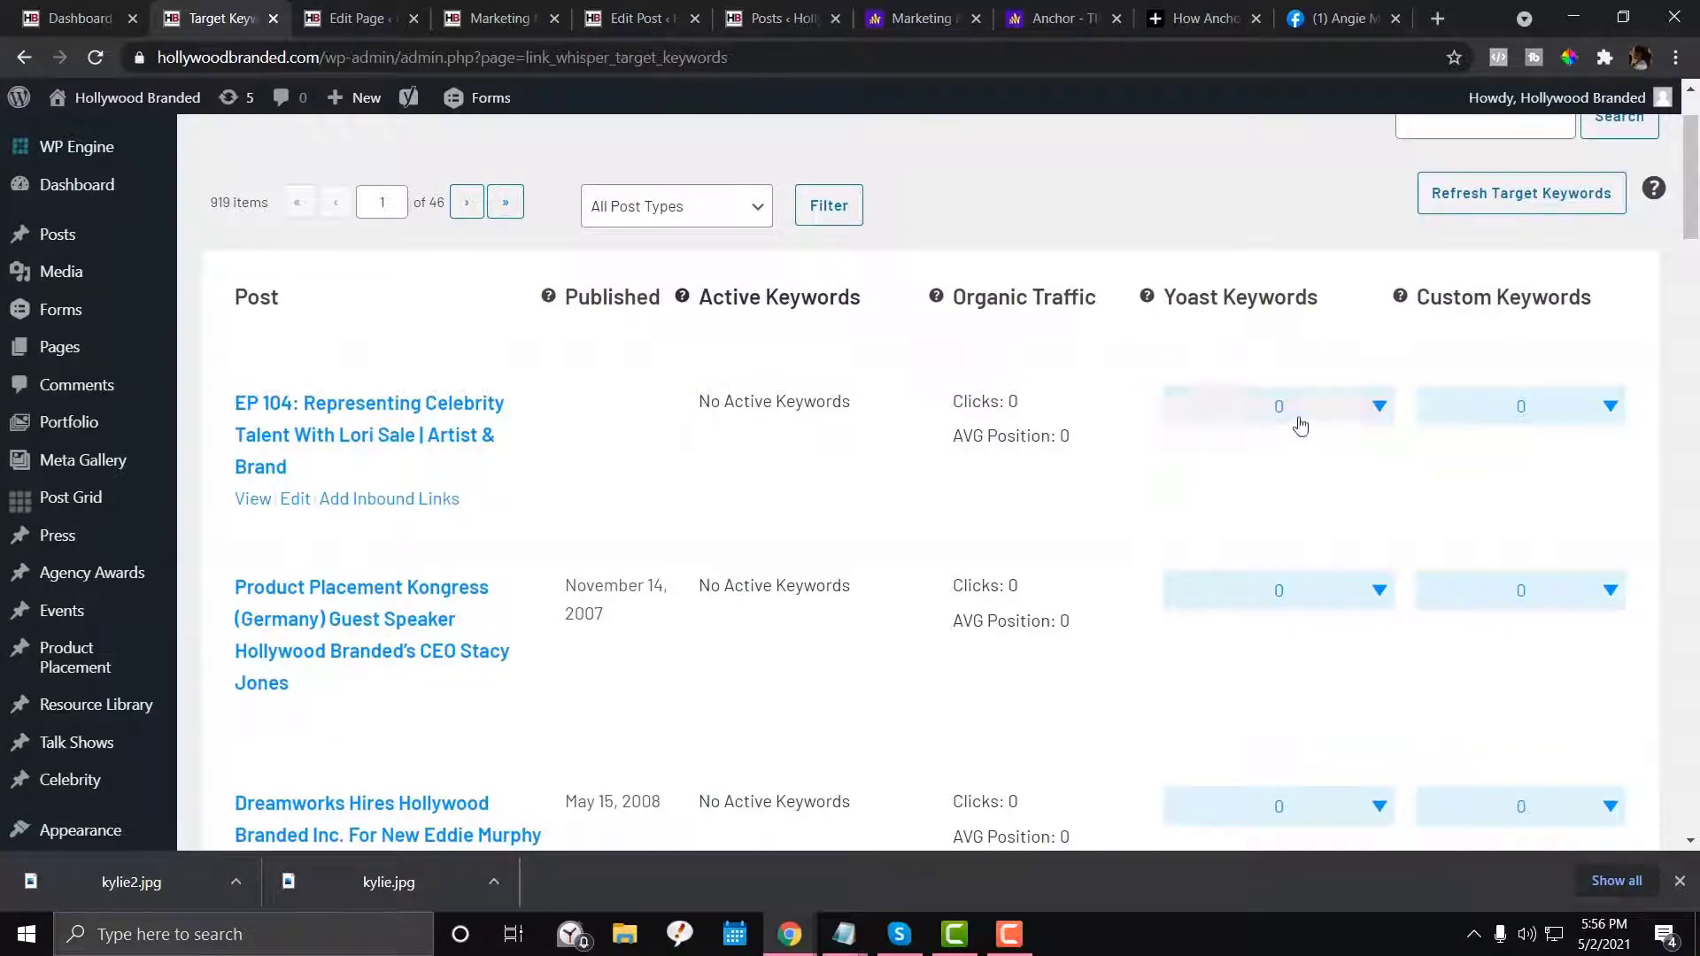
{"action": "left_click", "coordinate": [1527, 411]}
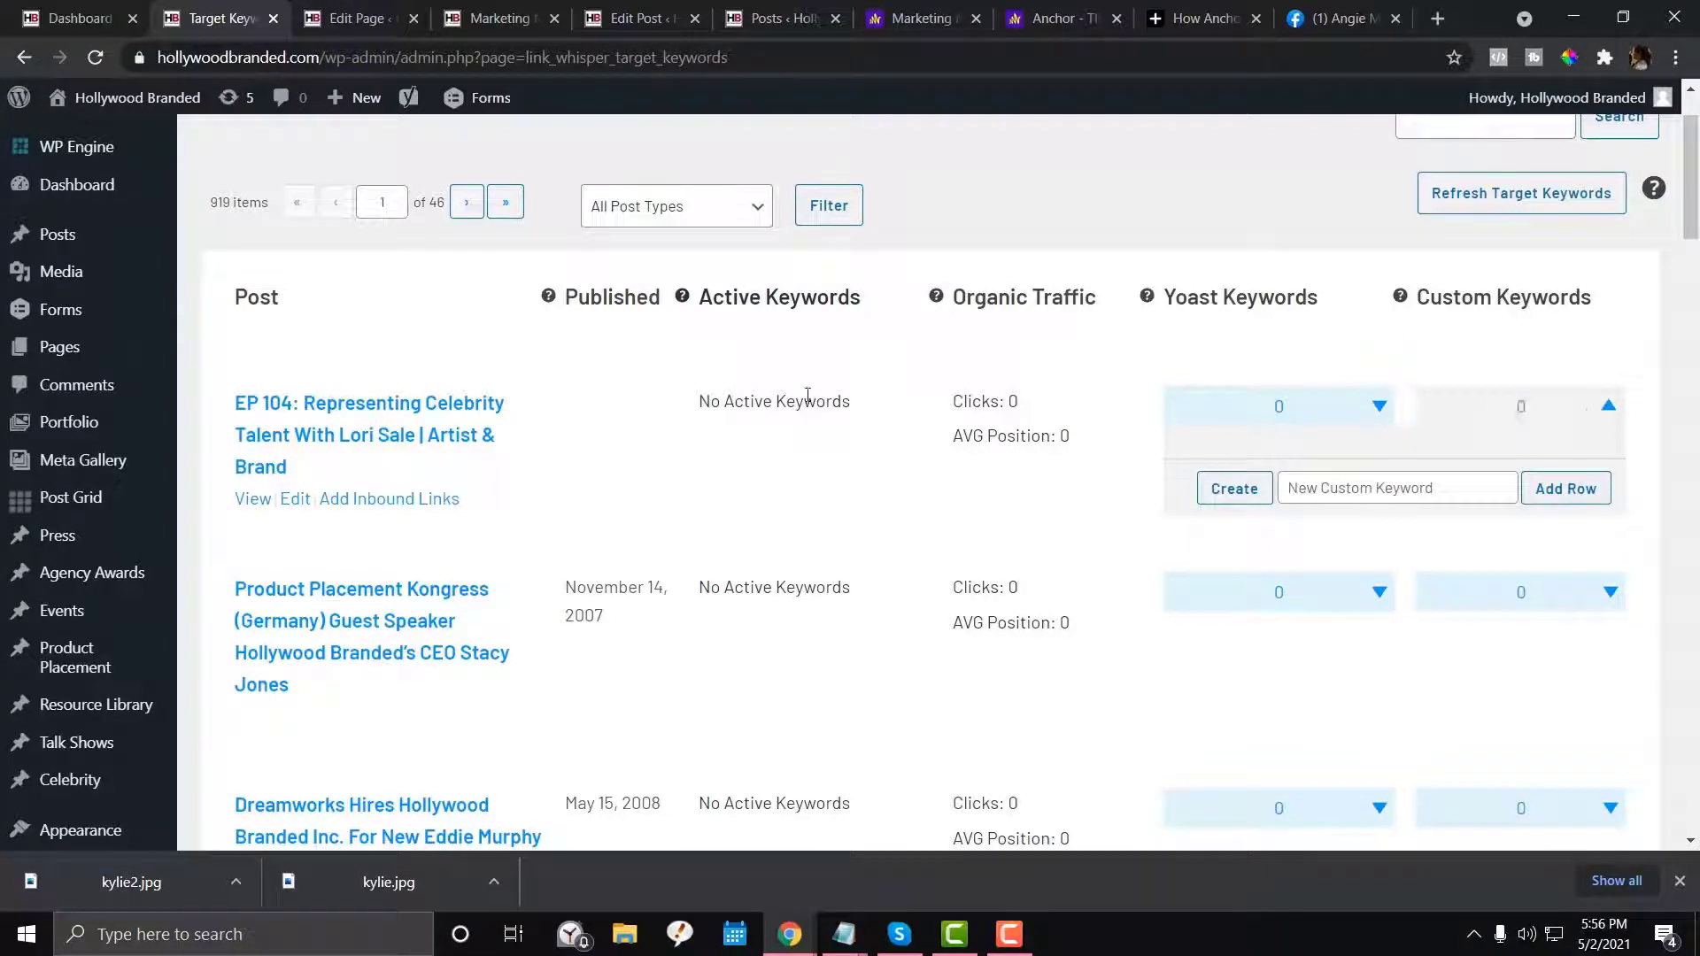
Highlight the clicks and average position of the EP 104 post and compare them with the posts further down the list
{"action": "left_click_drag", "start_coordinate": [950, 398], "coordinate": [1076, 436]}
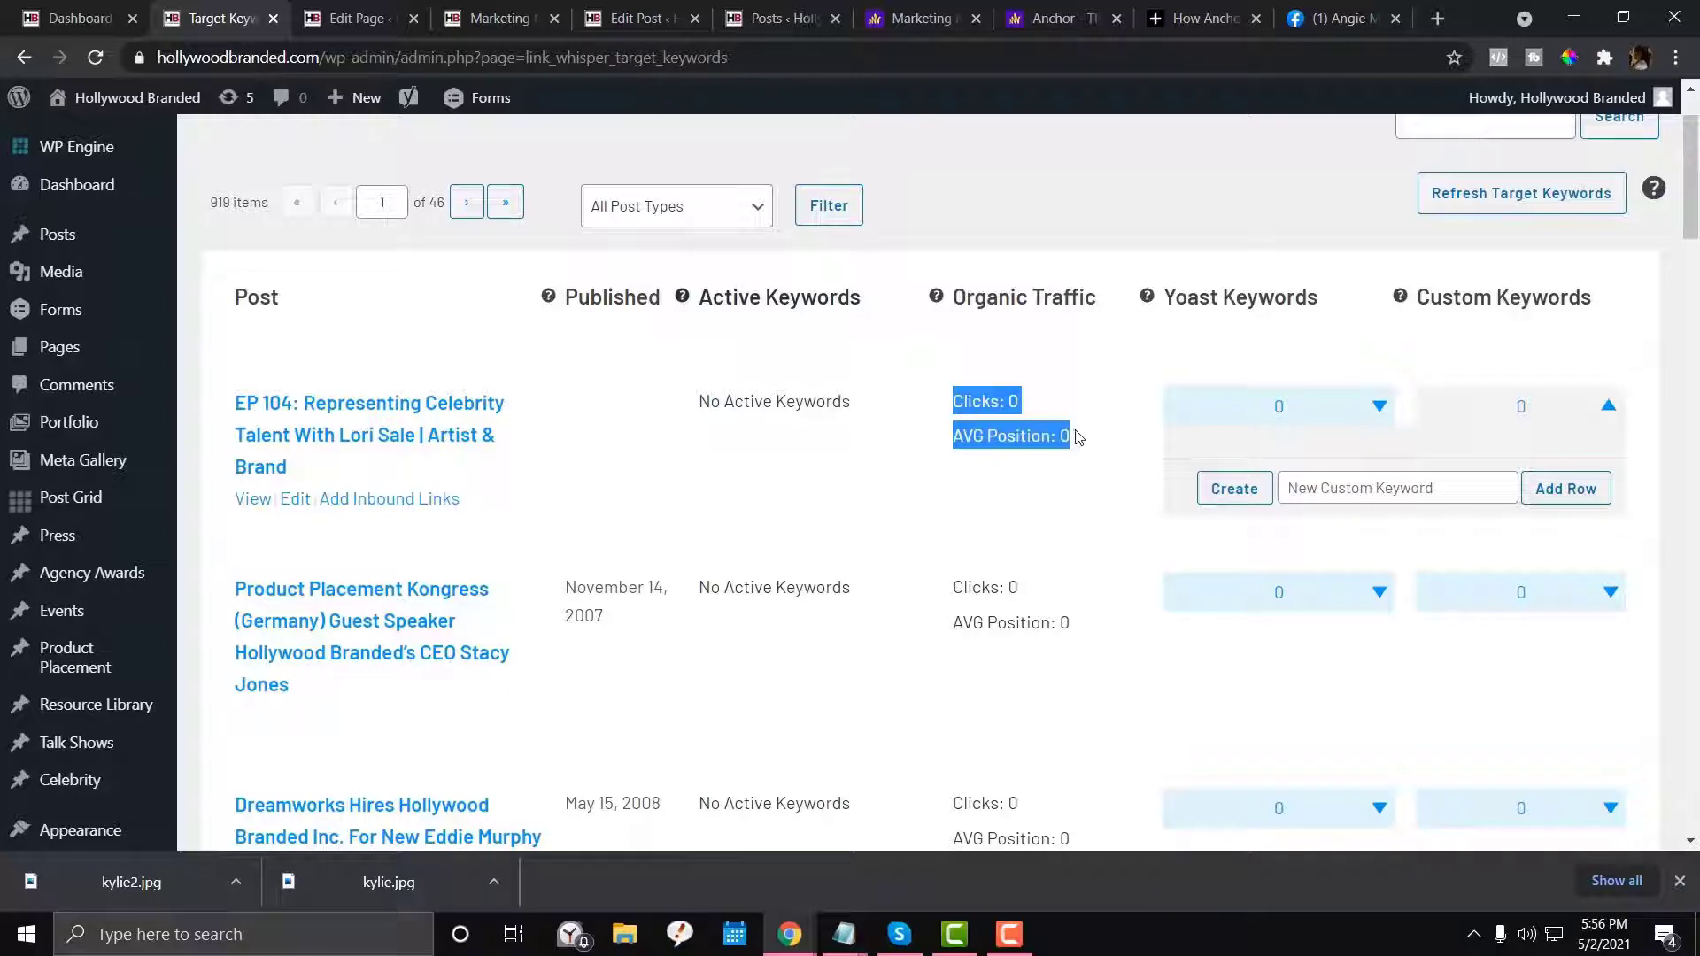
{"action": "left_click", "coordinate": [810, 487]}
{"action": "scroll", "coordinate": [750, 439], "scroll_direction": "down", "scroll_amount": 4}
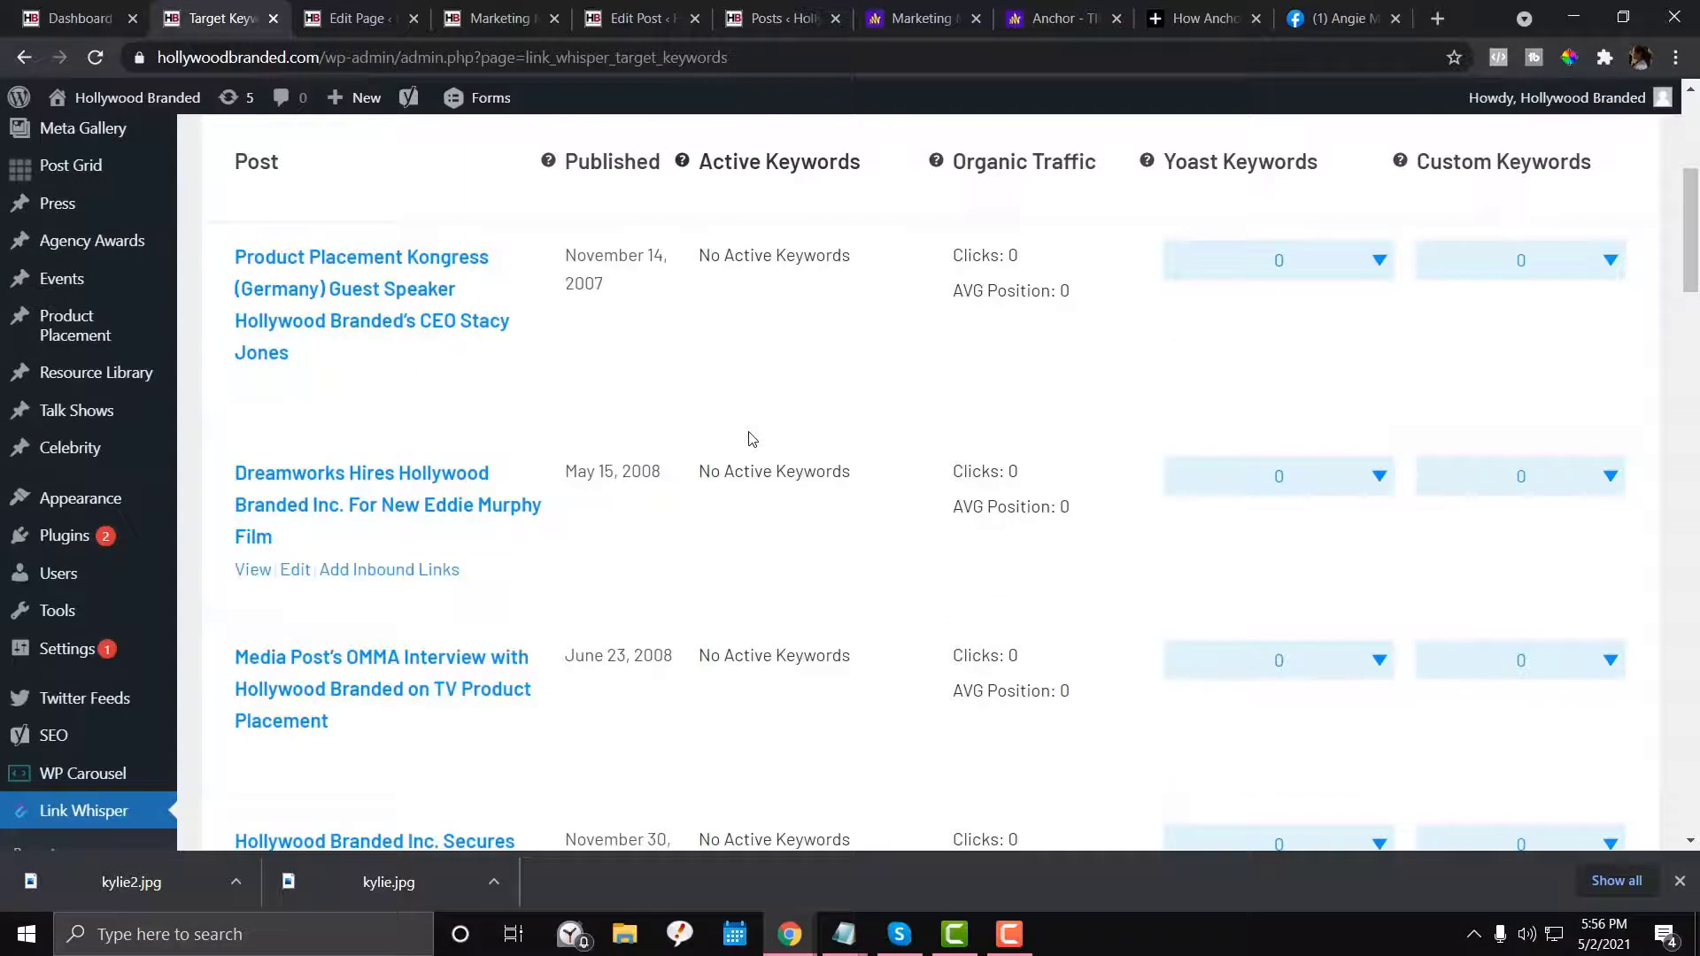
{"action": "scroll", "coordinate": [750, 439], "scroll_direction": "down", "scroll_amount": 4}
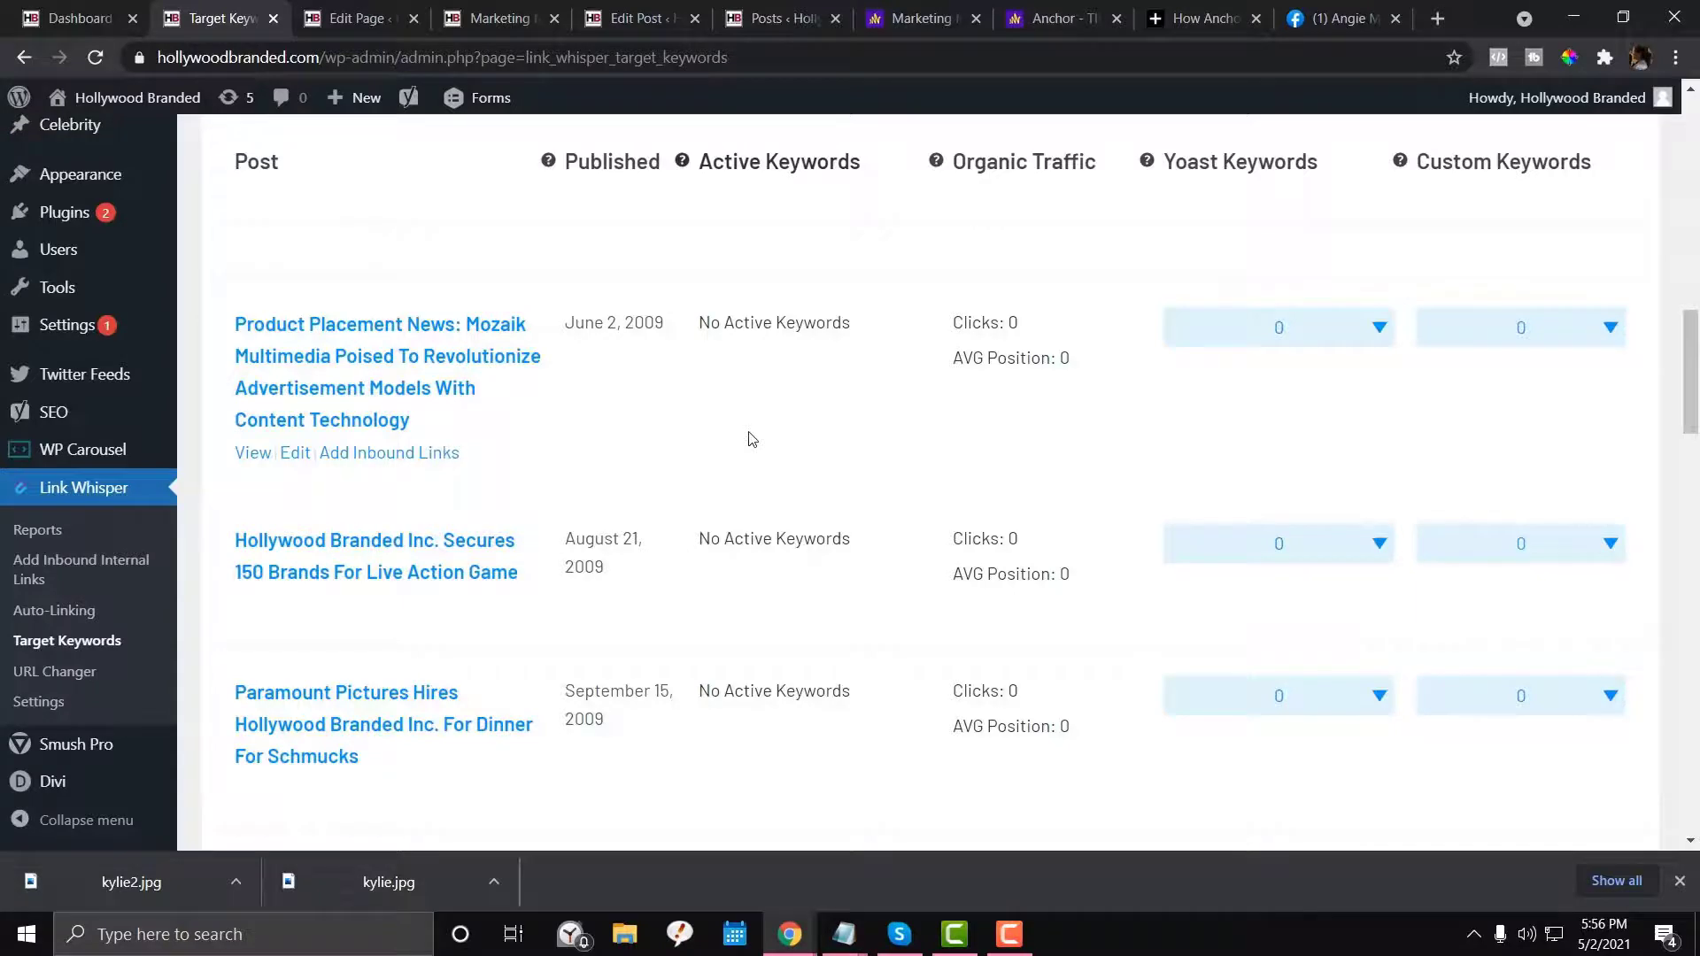
{"action": "scroll", "coordinate": [750, 439], "scroll_direction": "up", "scroll_amount": 8}
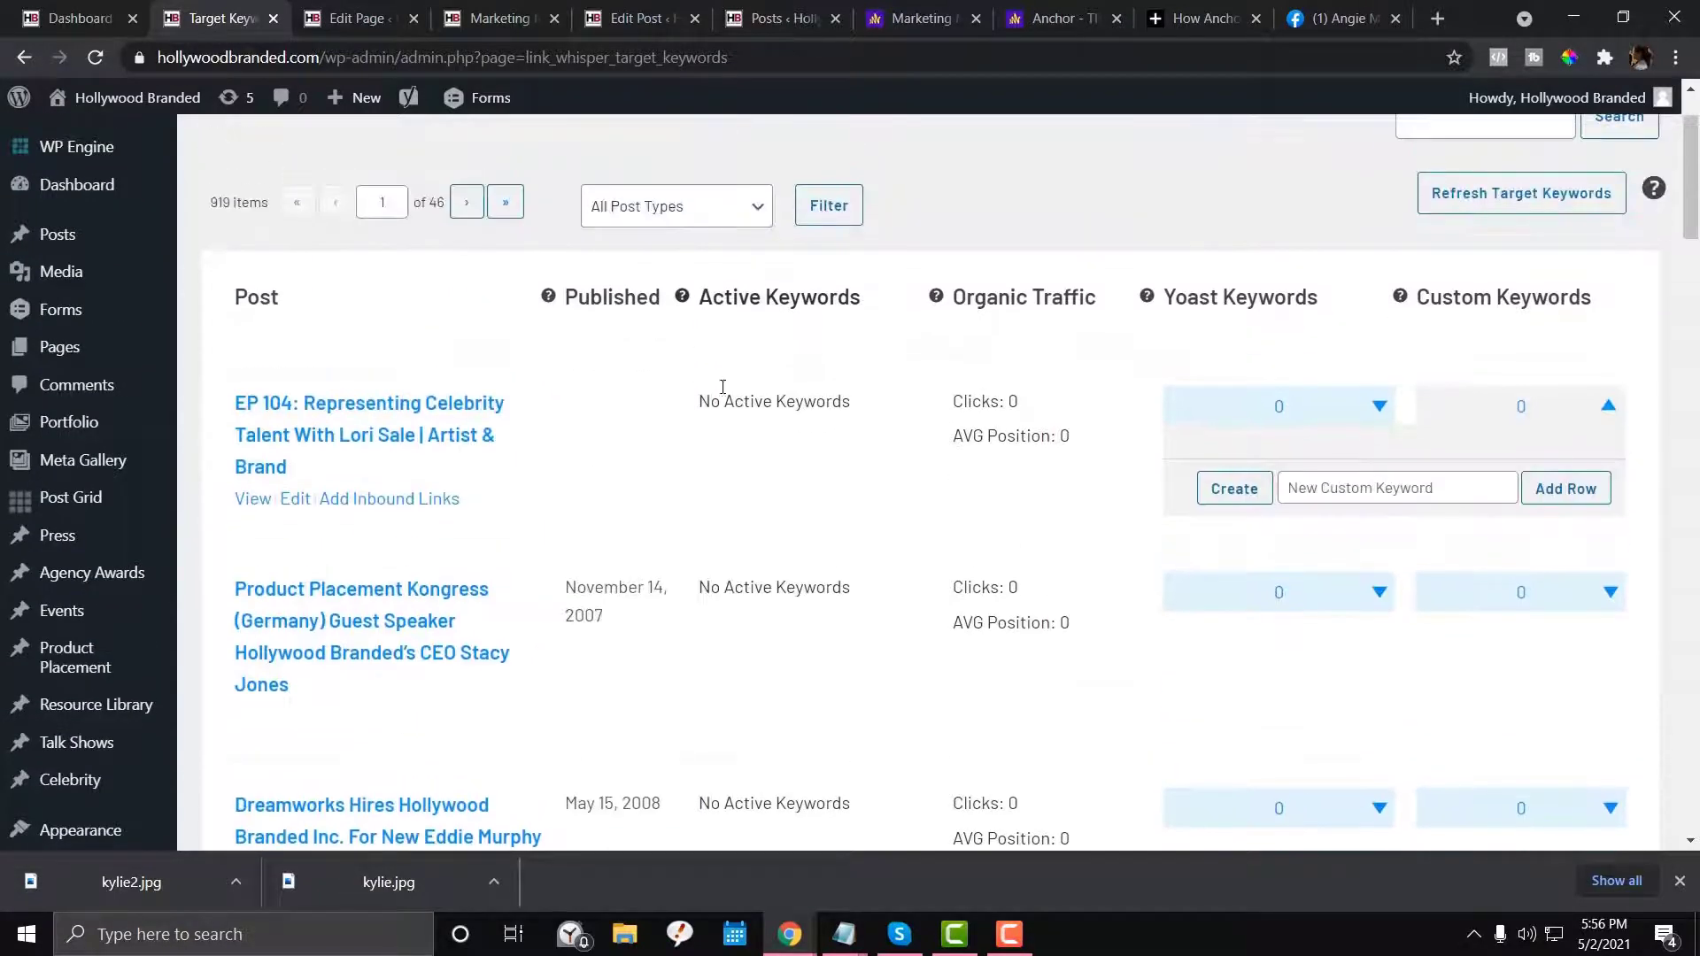
{"action": "left_click_drag", "start_coordinate": [711, 401], "coordinate": [1072, 444]}
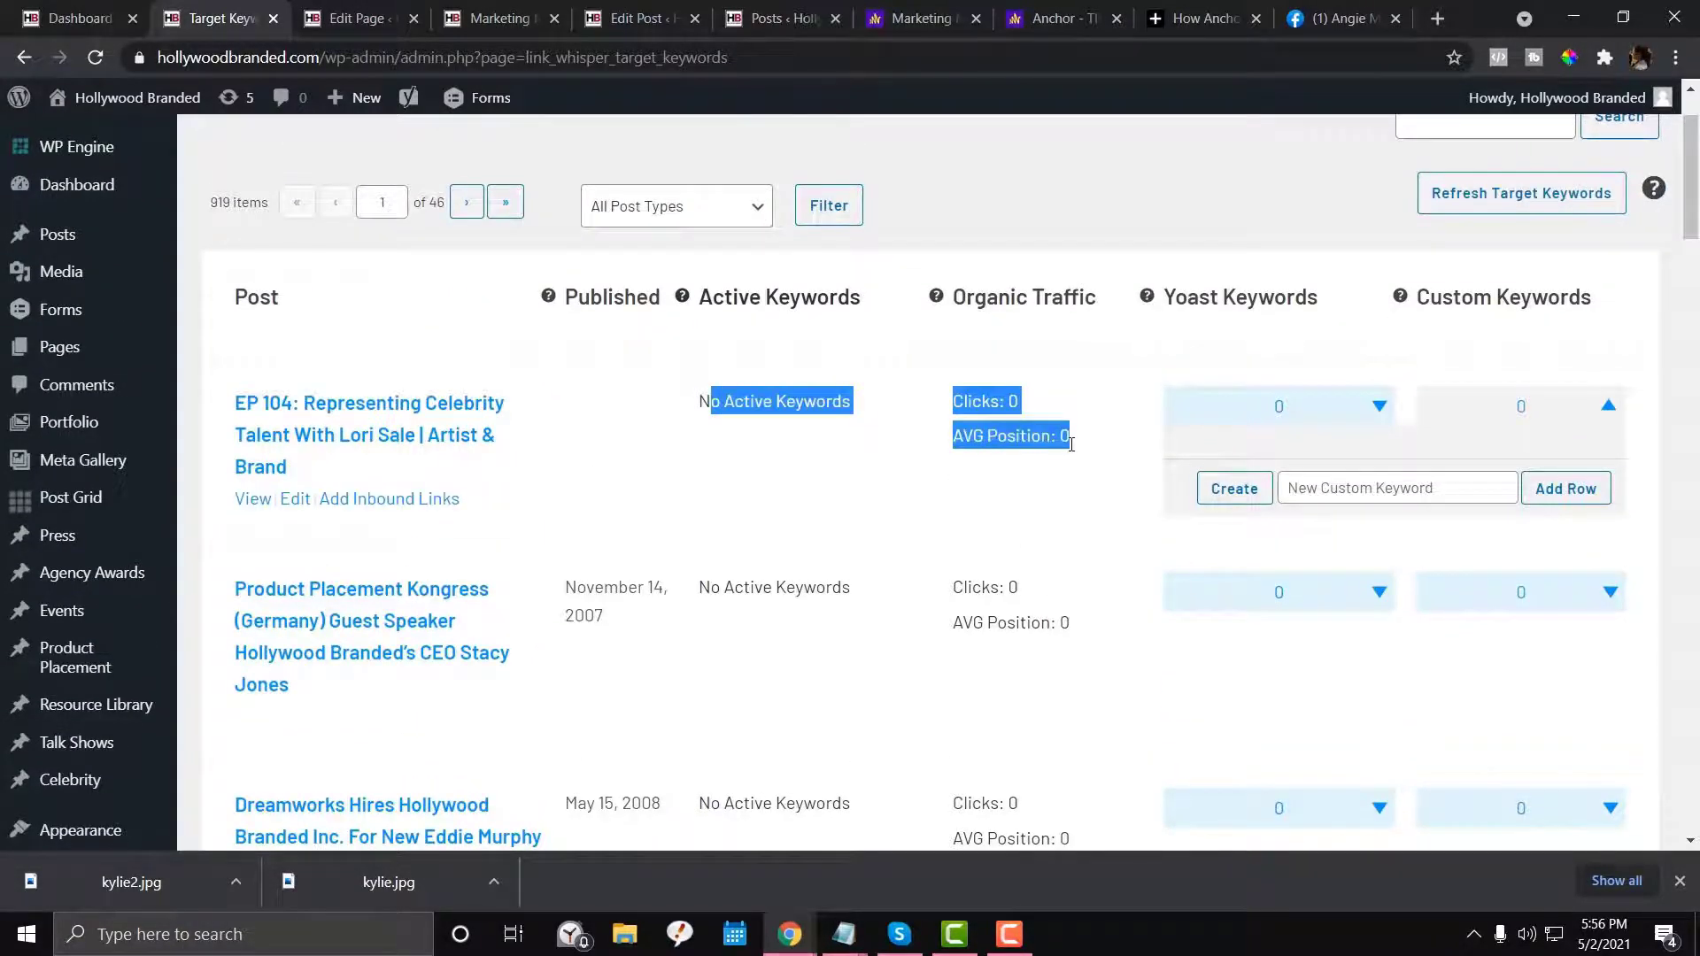
{"action": "scroll", "coordinate": [778, 455], "scroll_direction": "down", "scroll_amount": 6}
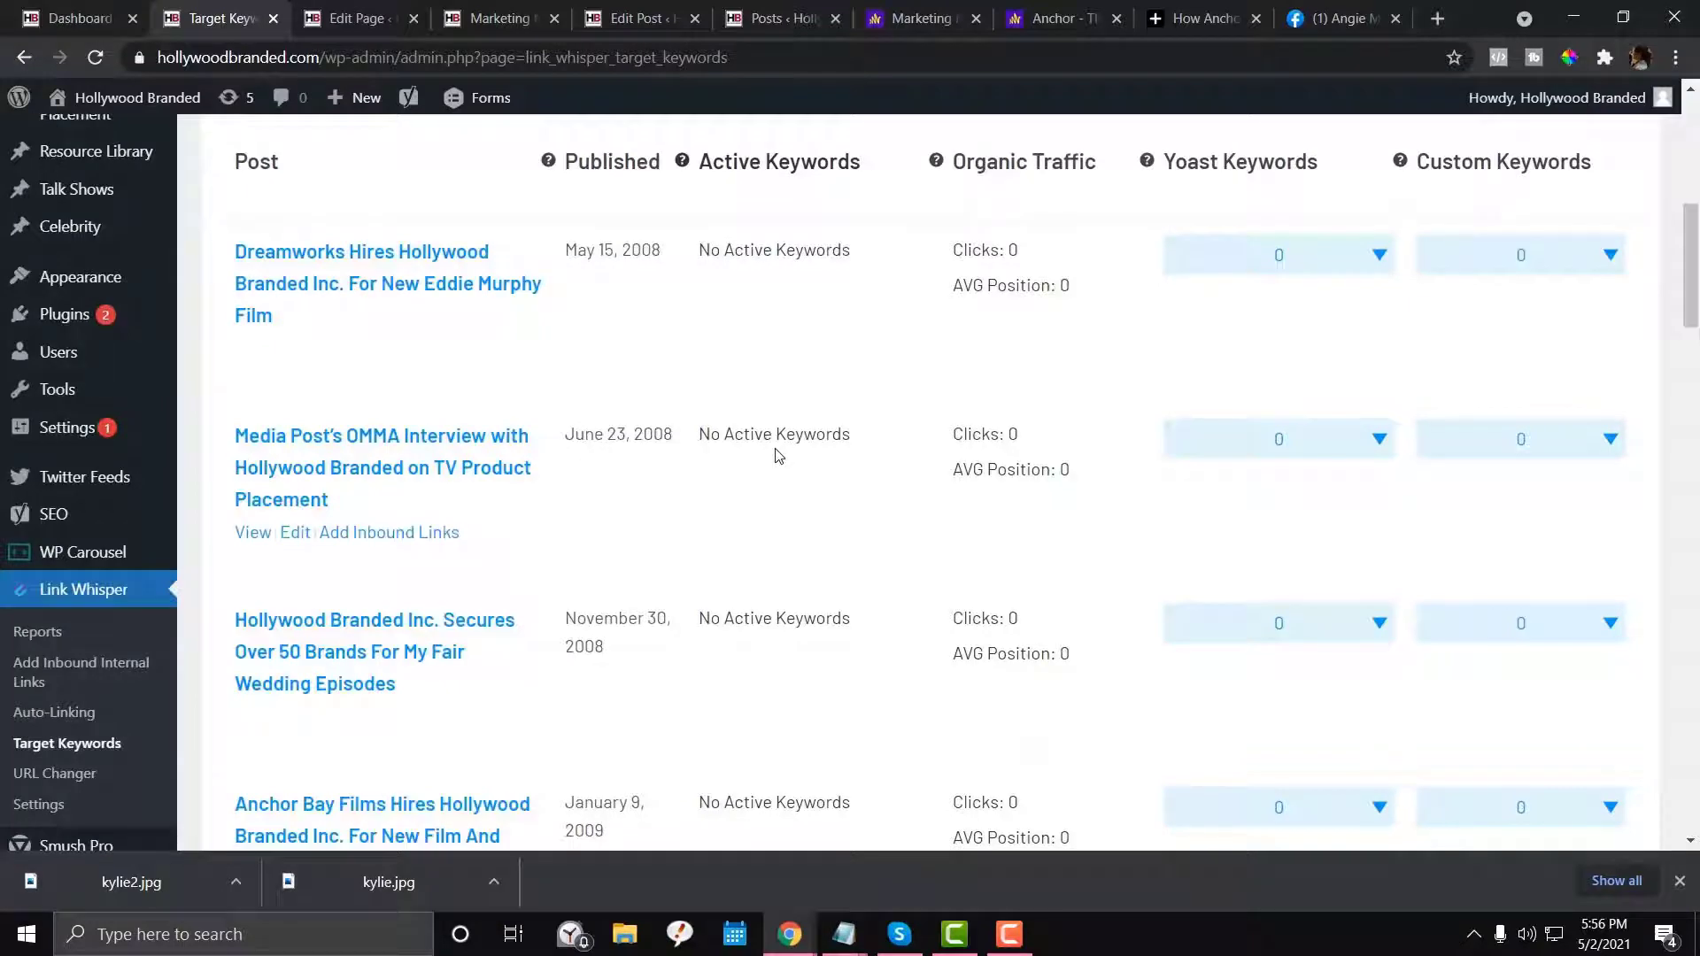
{"action": "scroll", "coordinate": [778, 455], "scroll_direction": "up", "scroll_amount": 4}
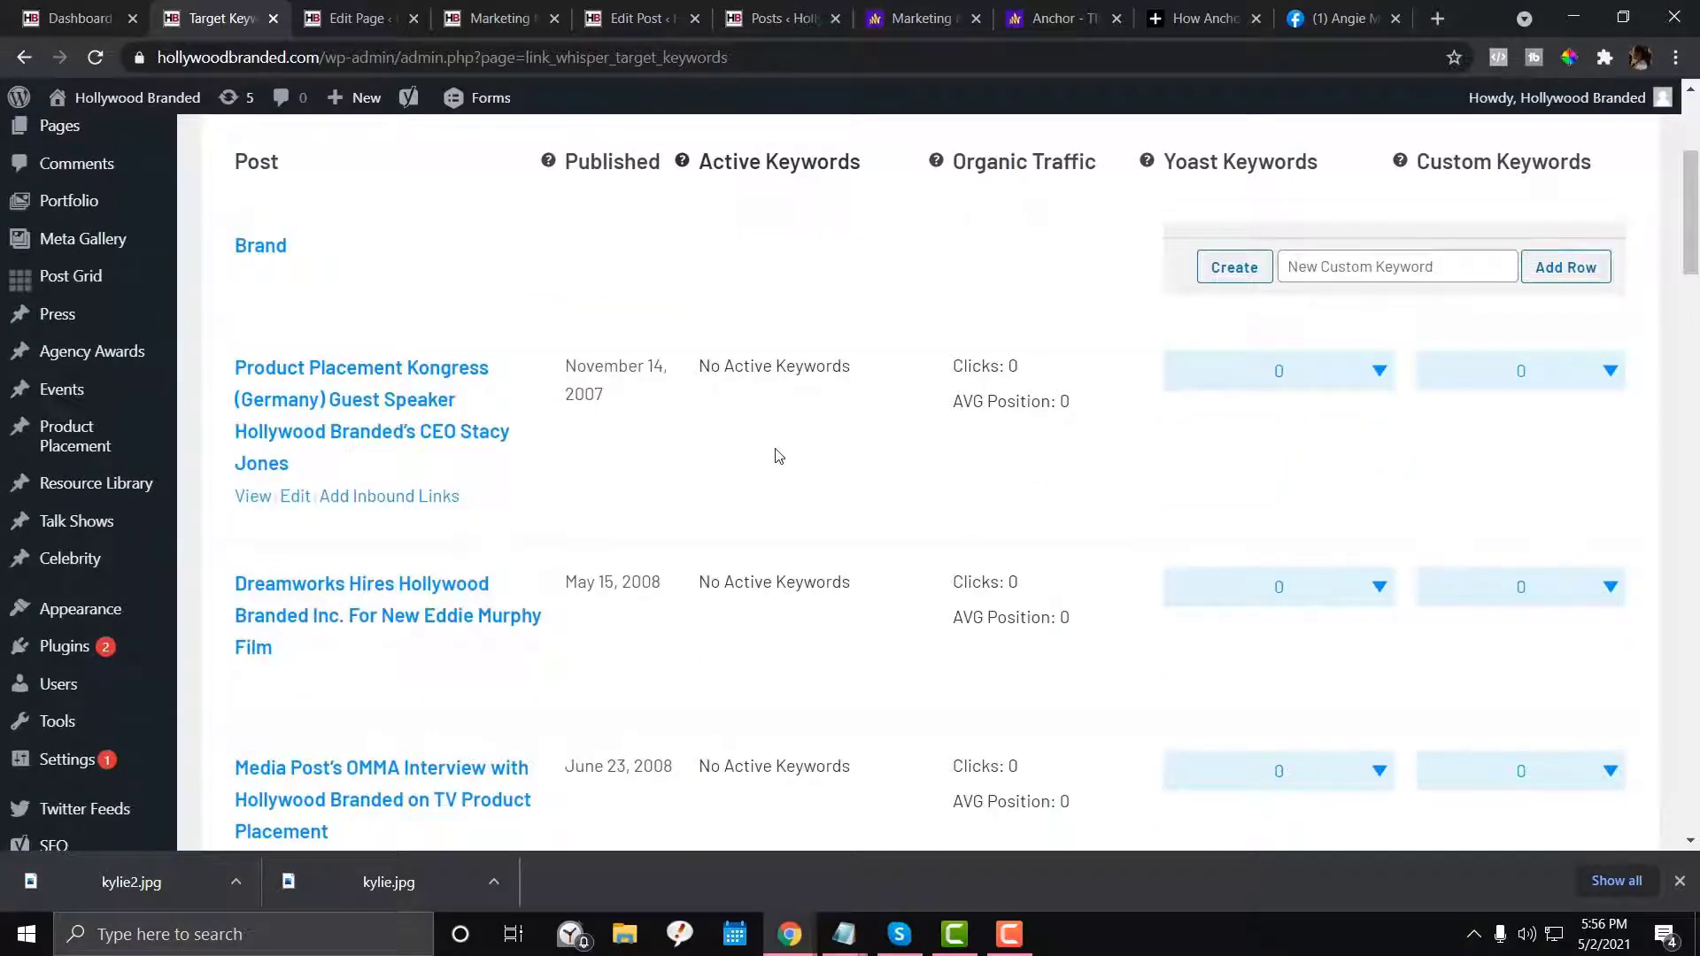
Open Link Whisper's URL Changer page and examine its Old URL and New URL fields
{"action": "scroll", "coordinate": [777, 456], "scroll_direction": "down", "scroll_amount": 5}
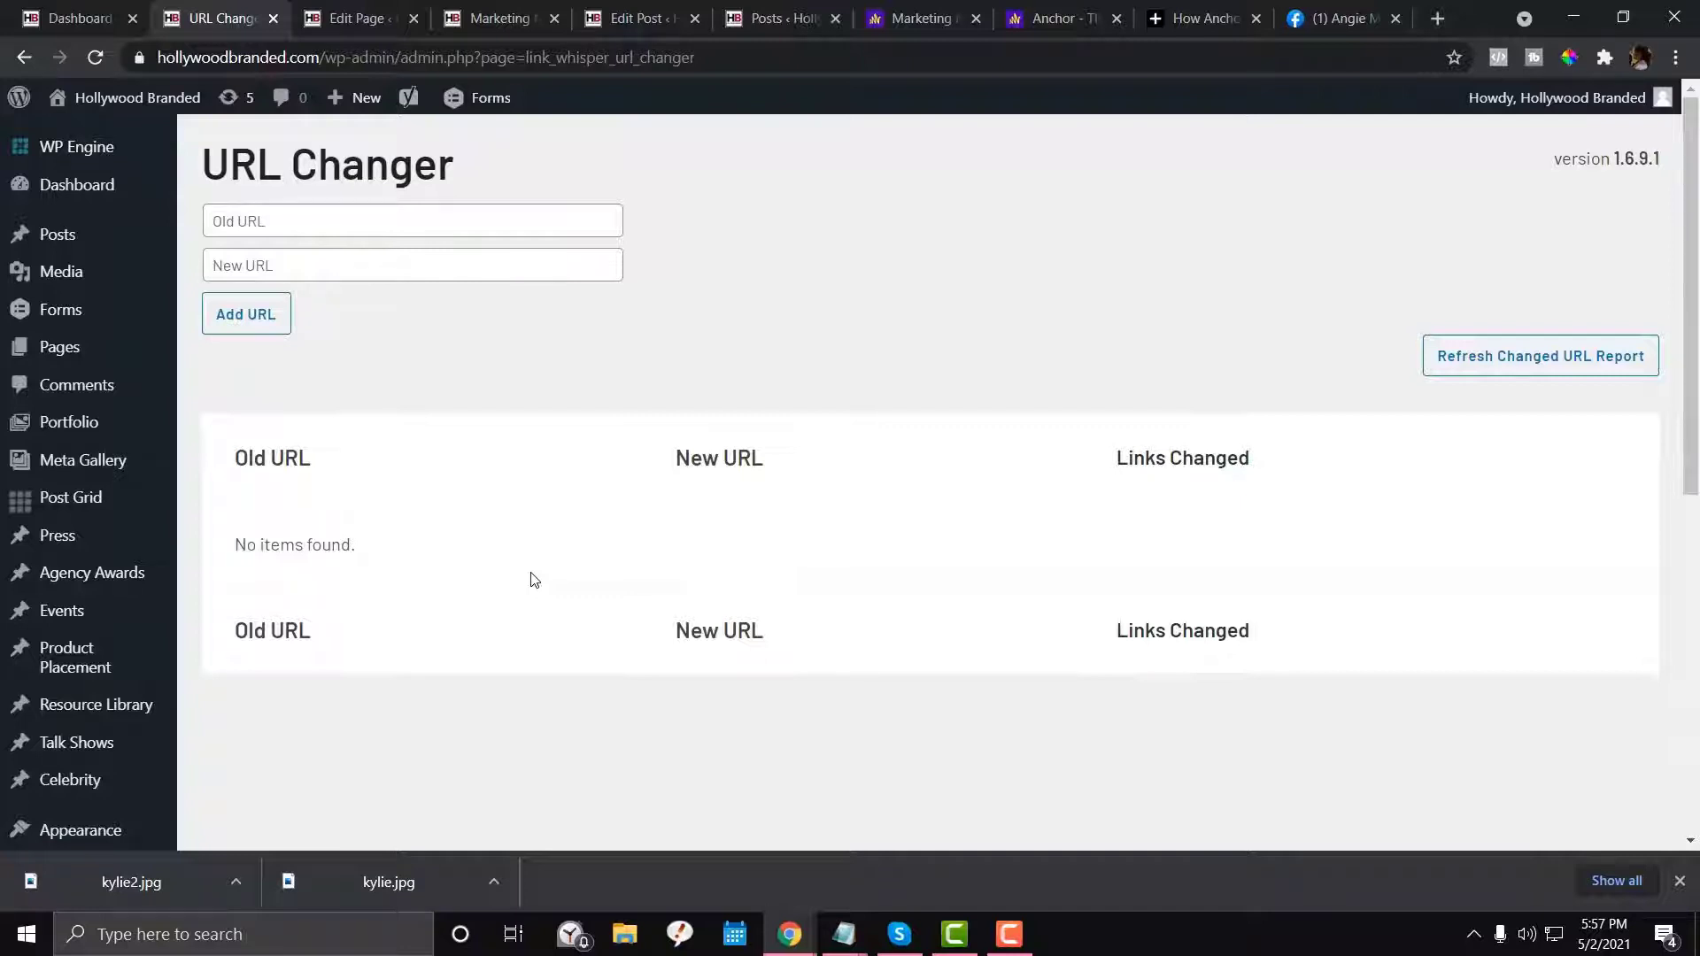
{"action": "left_click", "coordinate": [445, 217]}
{"action": "left_click", "coordinate": [421, 268]}
{"action": "left_click", "coordinate": [425, 226]}
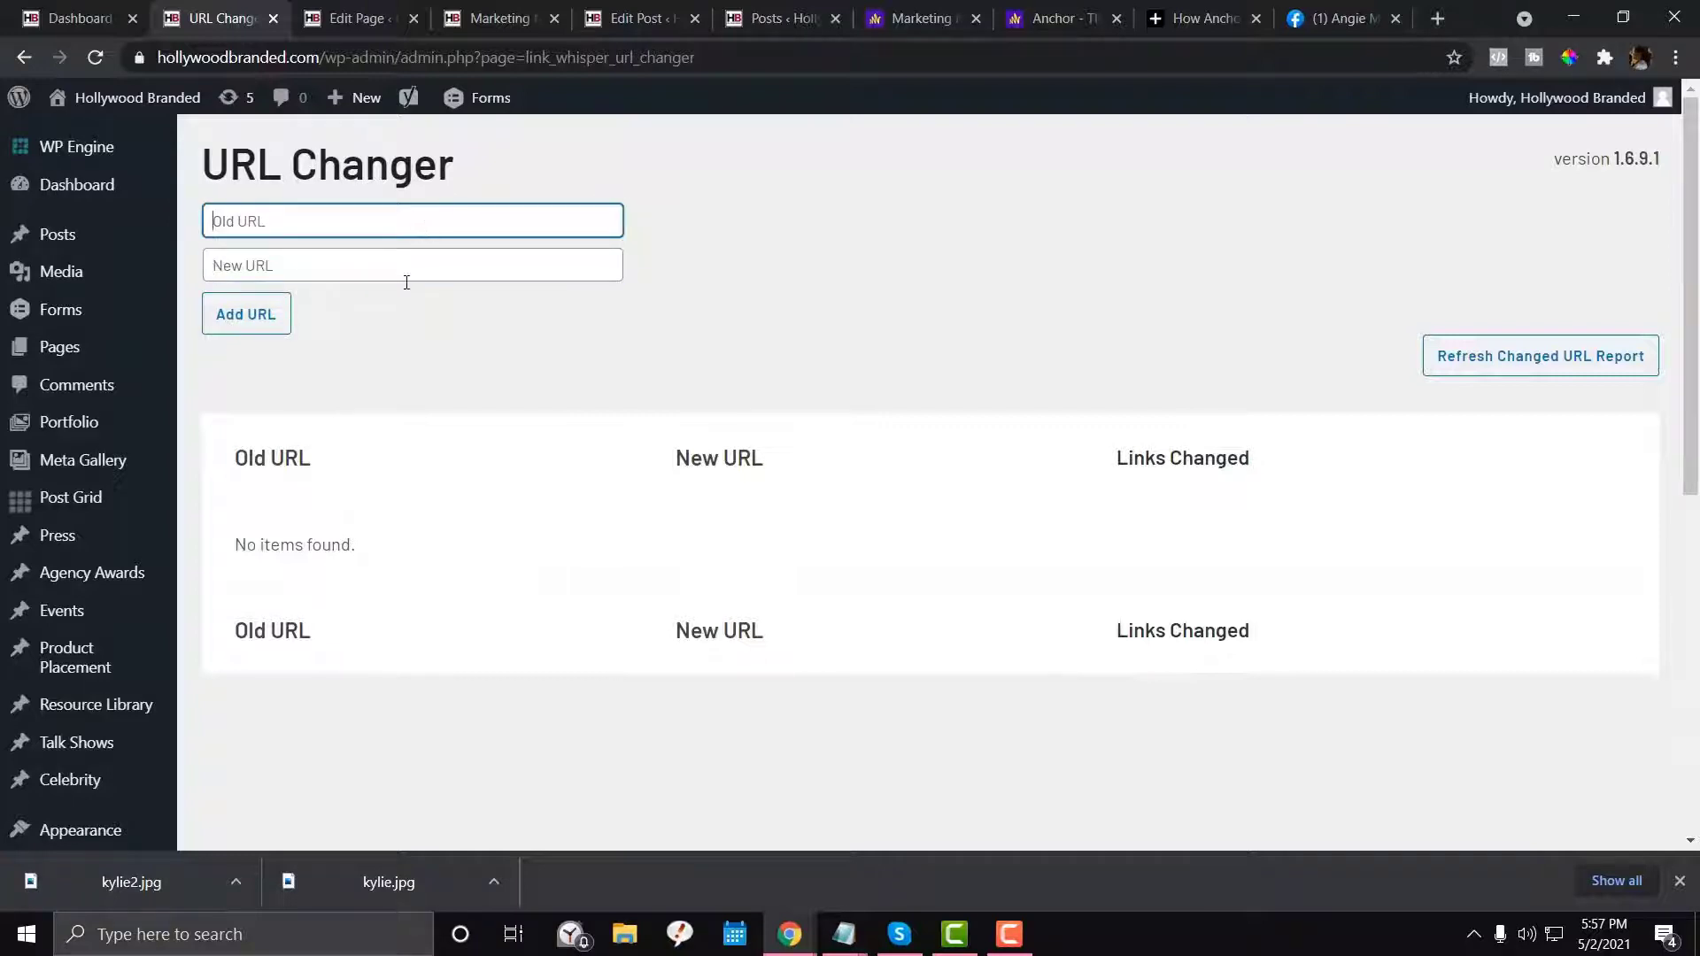
{"action": "left_click", "coordinate": [406, 281]}
{"action": "left_click", "coordinate": [414, 266]}
{"action": "left_click", "coordinate": [445, 217]}
{"action": "left_click", "coordinate": [429, 257]}
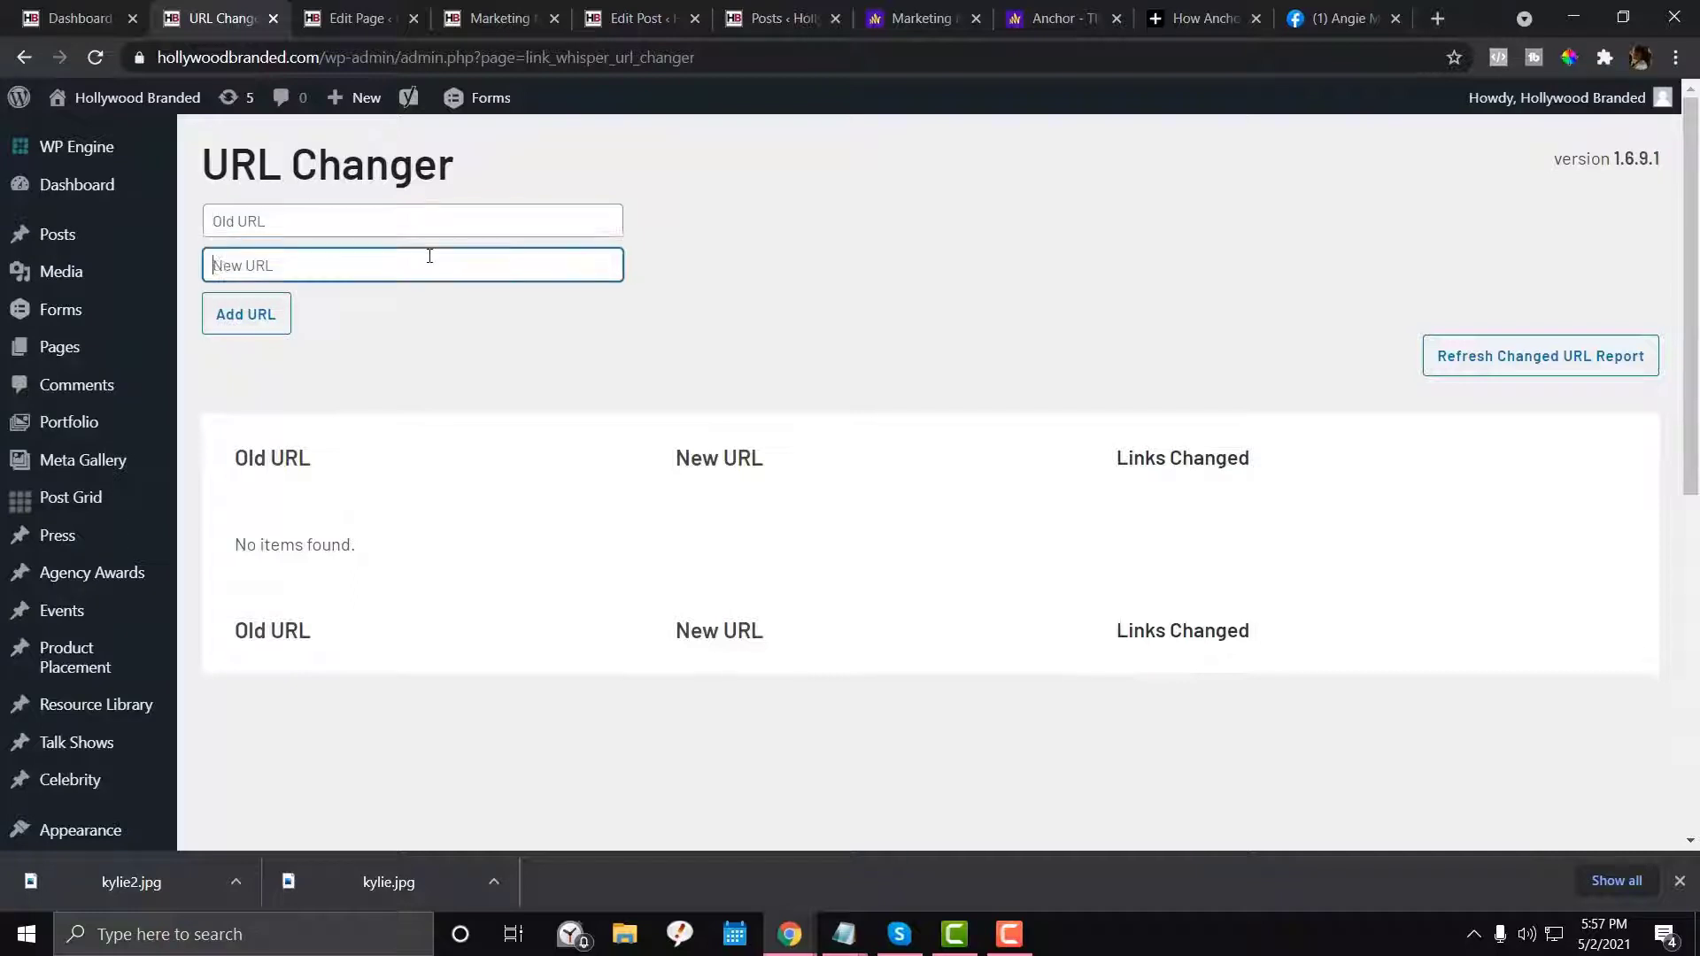
{"action": "left_click", "coordinate": [296, 218]}
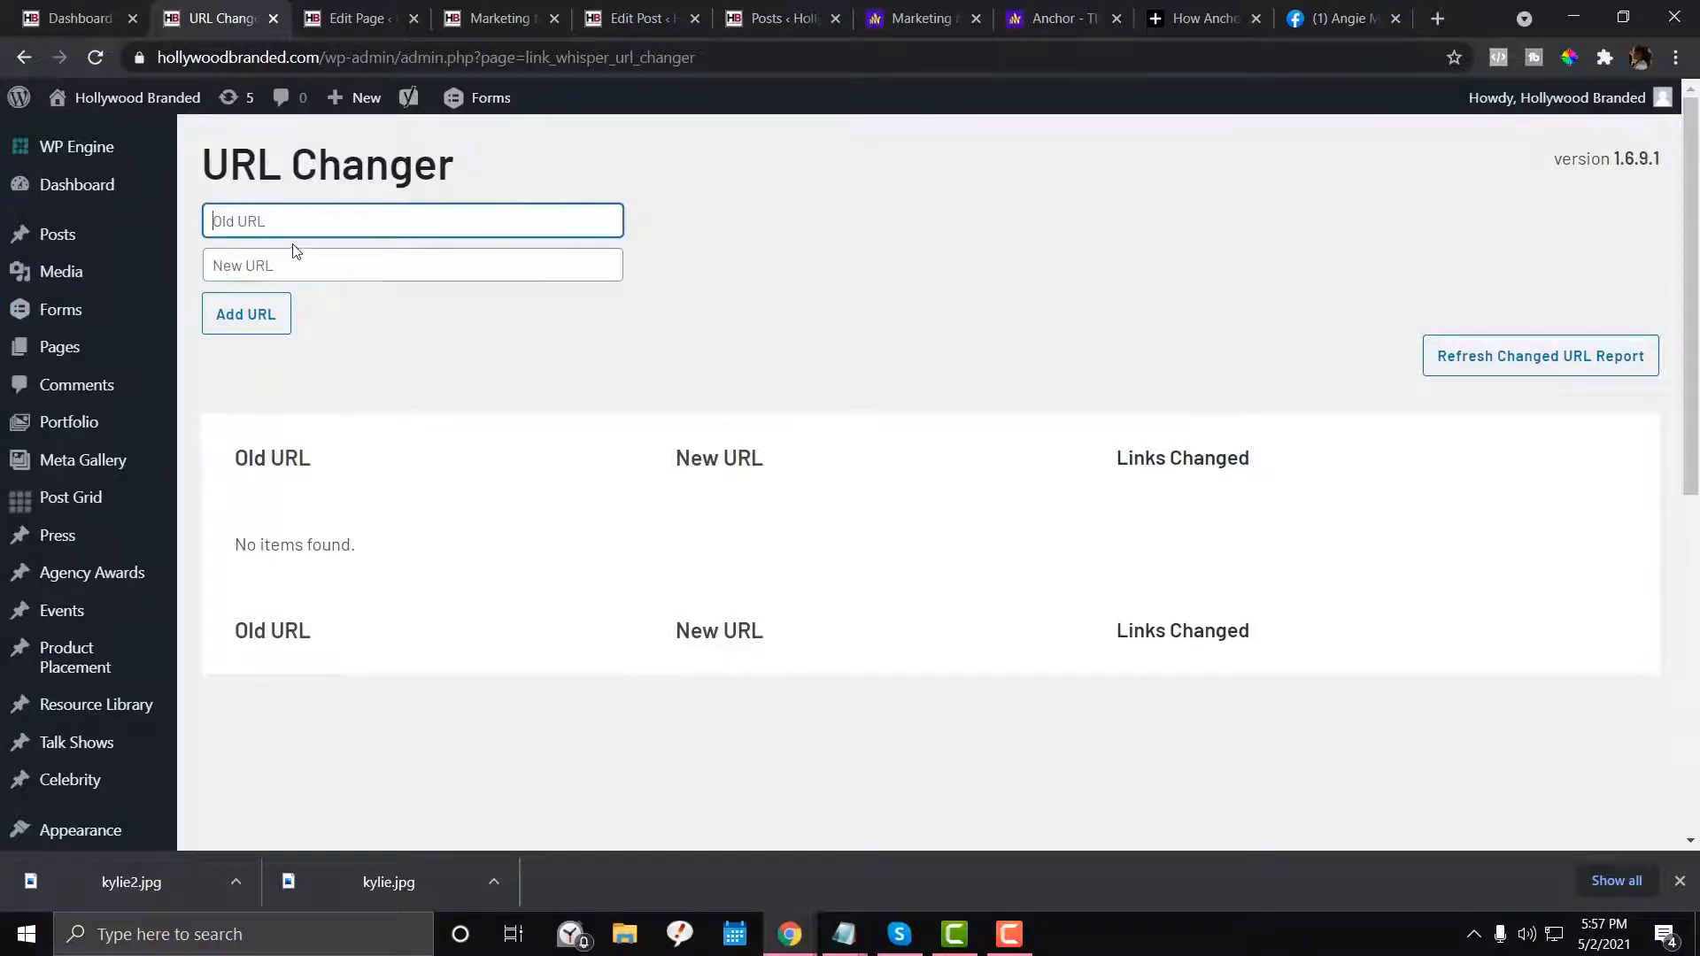
{"action": "left_click", "coordinate": [291, 245]}
{"action": "left_click", "coordinate": [295, 259]}
{"action": "left_click", "coordinate": [231, 216]}
{"action": "left_click", "coordinate": [258, 256]}
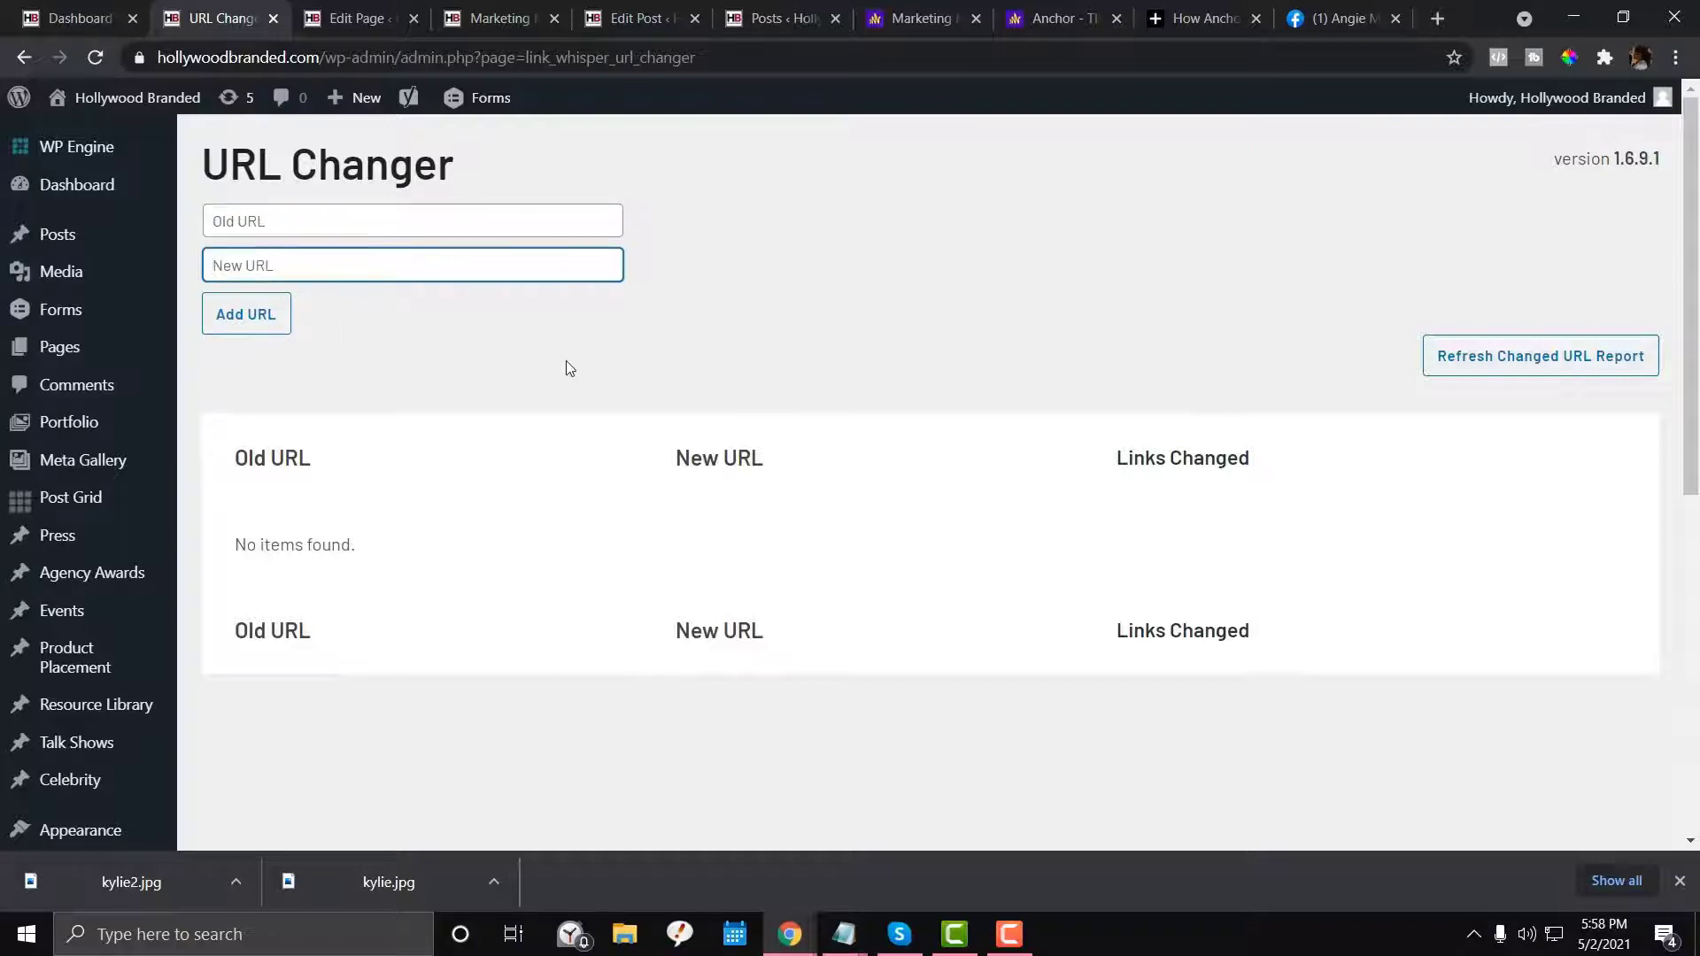
Highlight the "URL Changer" heading and look over the table of changed links
{"action": "left_click", "coordinate": [392, 160]}
{"action": "triple_click", "coordinate": [392, 160]}
{"action": "scroll", "coordinate": [342, 329], "scroll_direction": "down", "scroll_amount": 5}
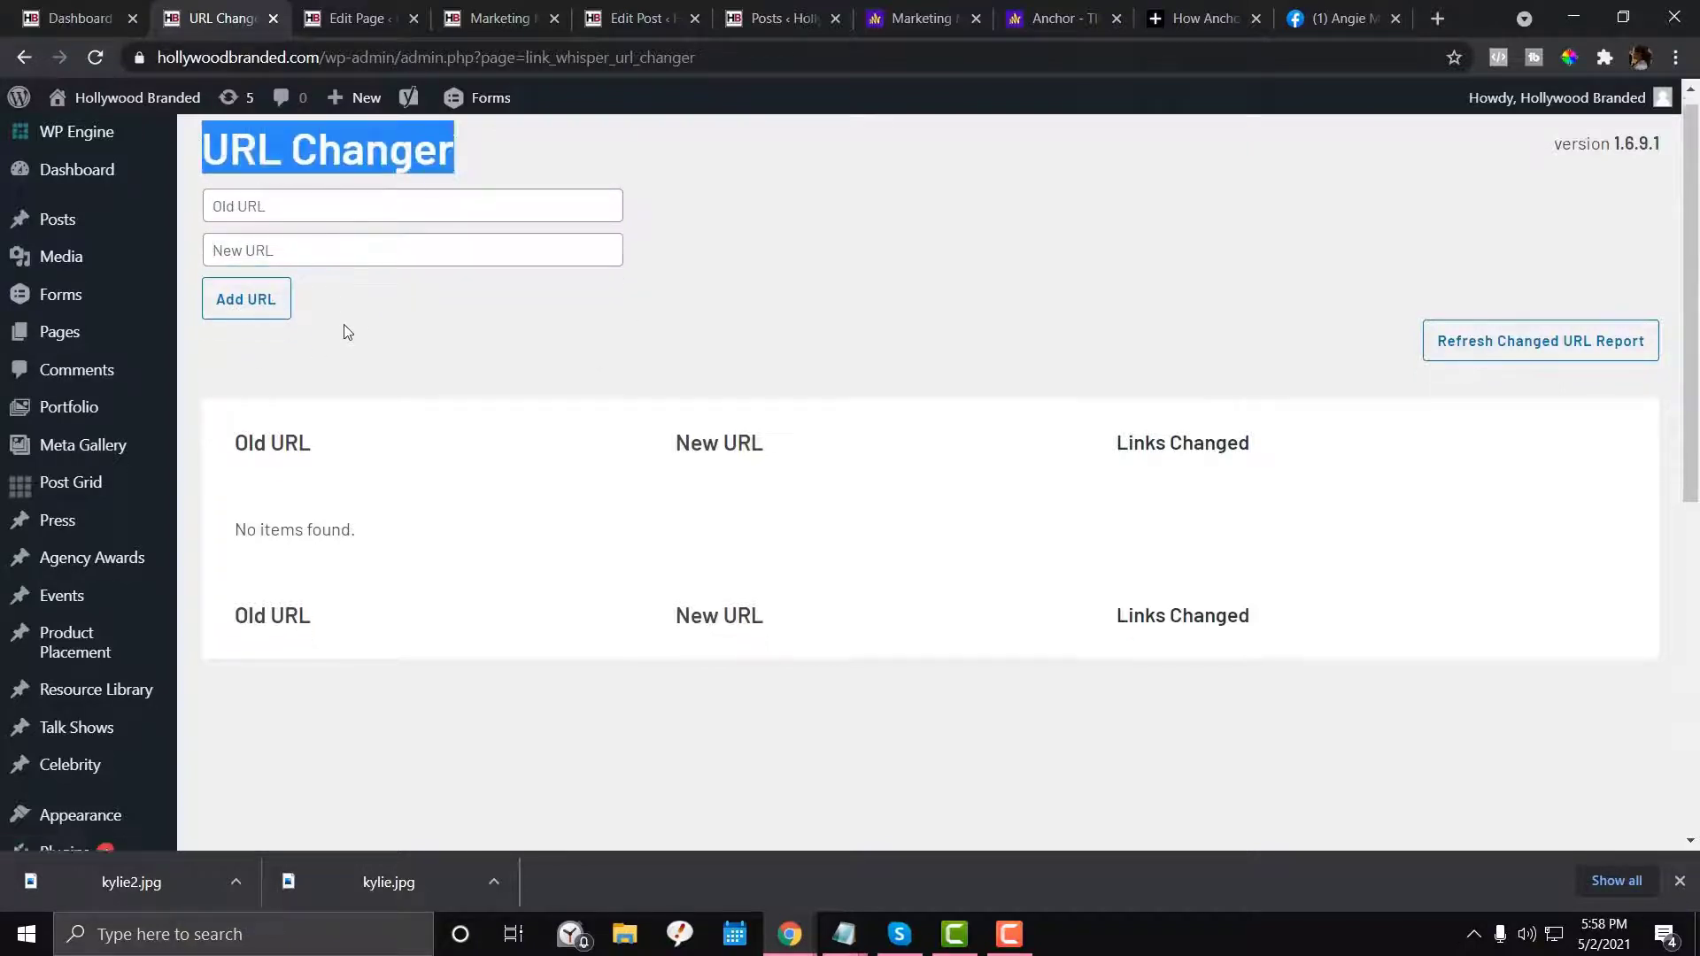
{"action": "scroll", "coordinate": [346, 331], "scroll_direction": "up", "scroll_amount": 5}
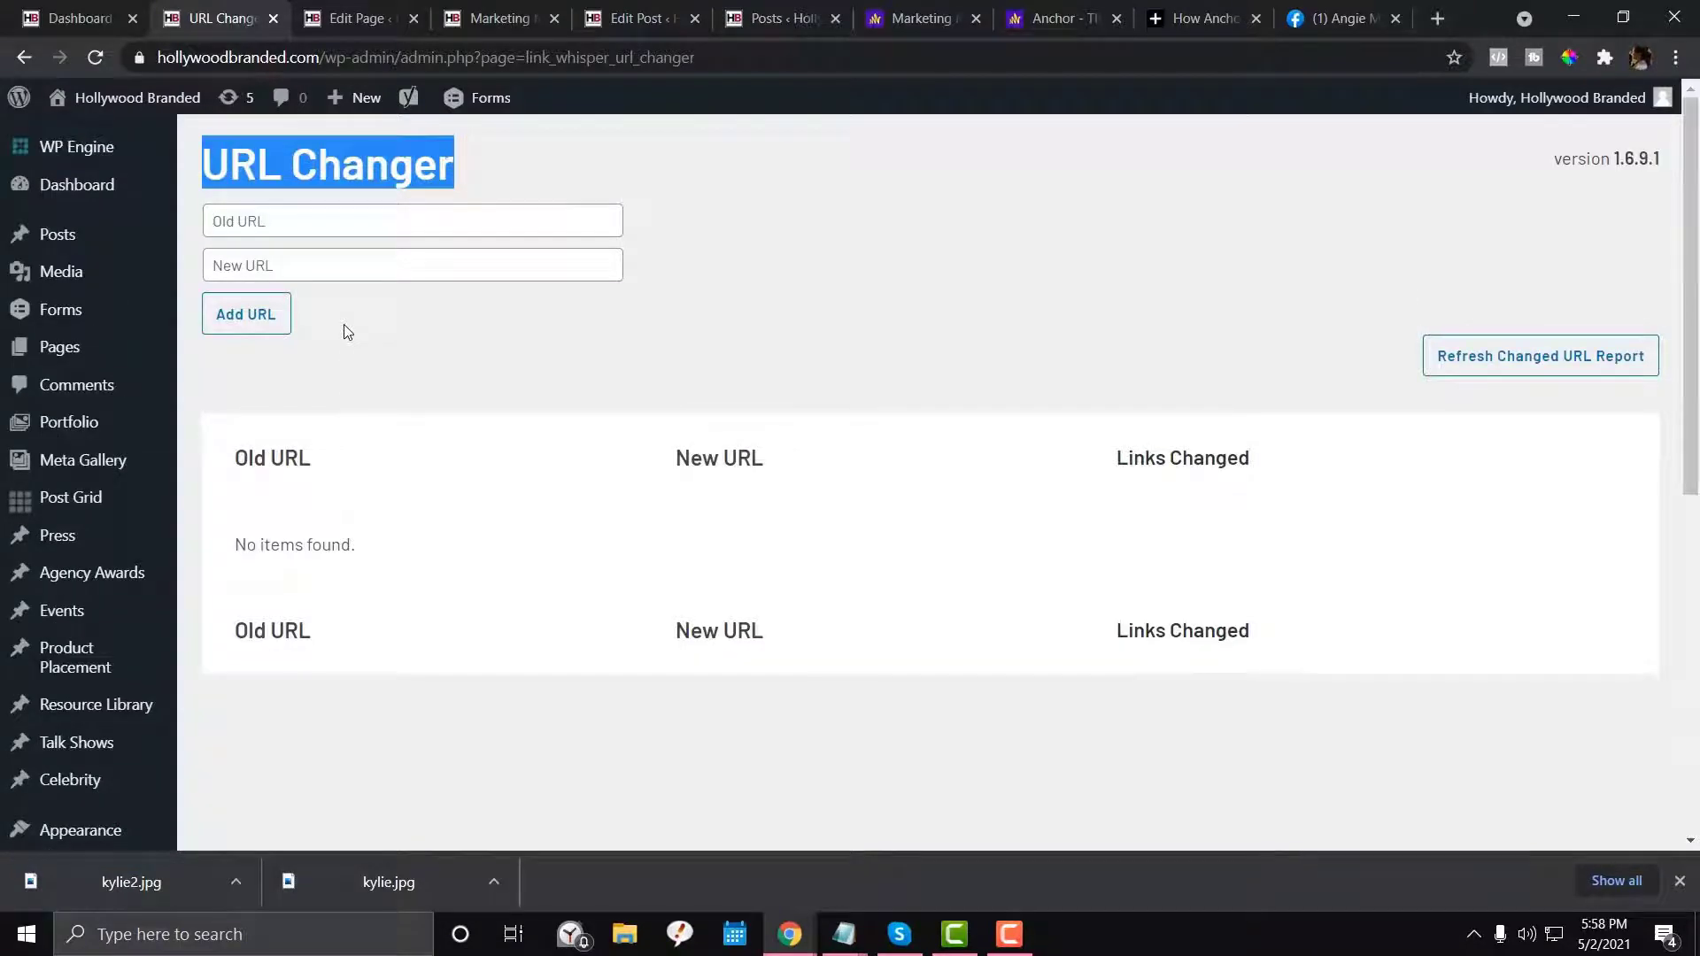
Open Link Whisper's Settings page and look over the General Settings
{"action": "scroll", "coordinate": [345, 331], "scroll_direction": "down", "scroll_amount": 7}
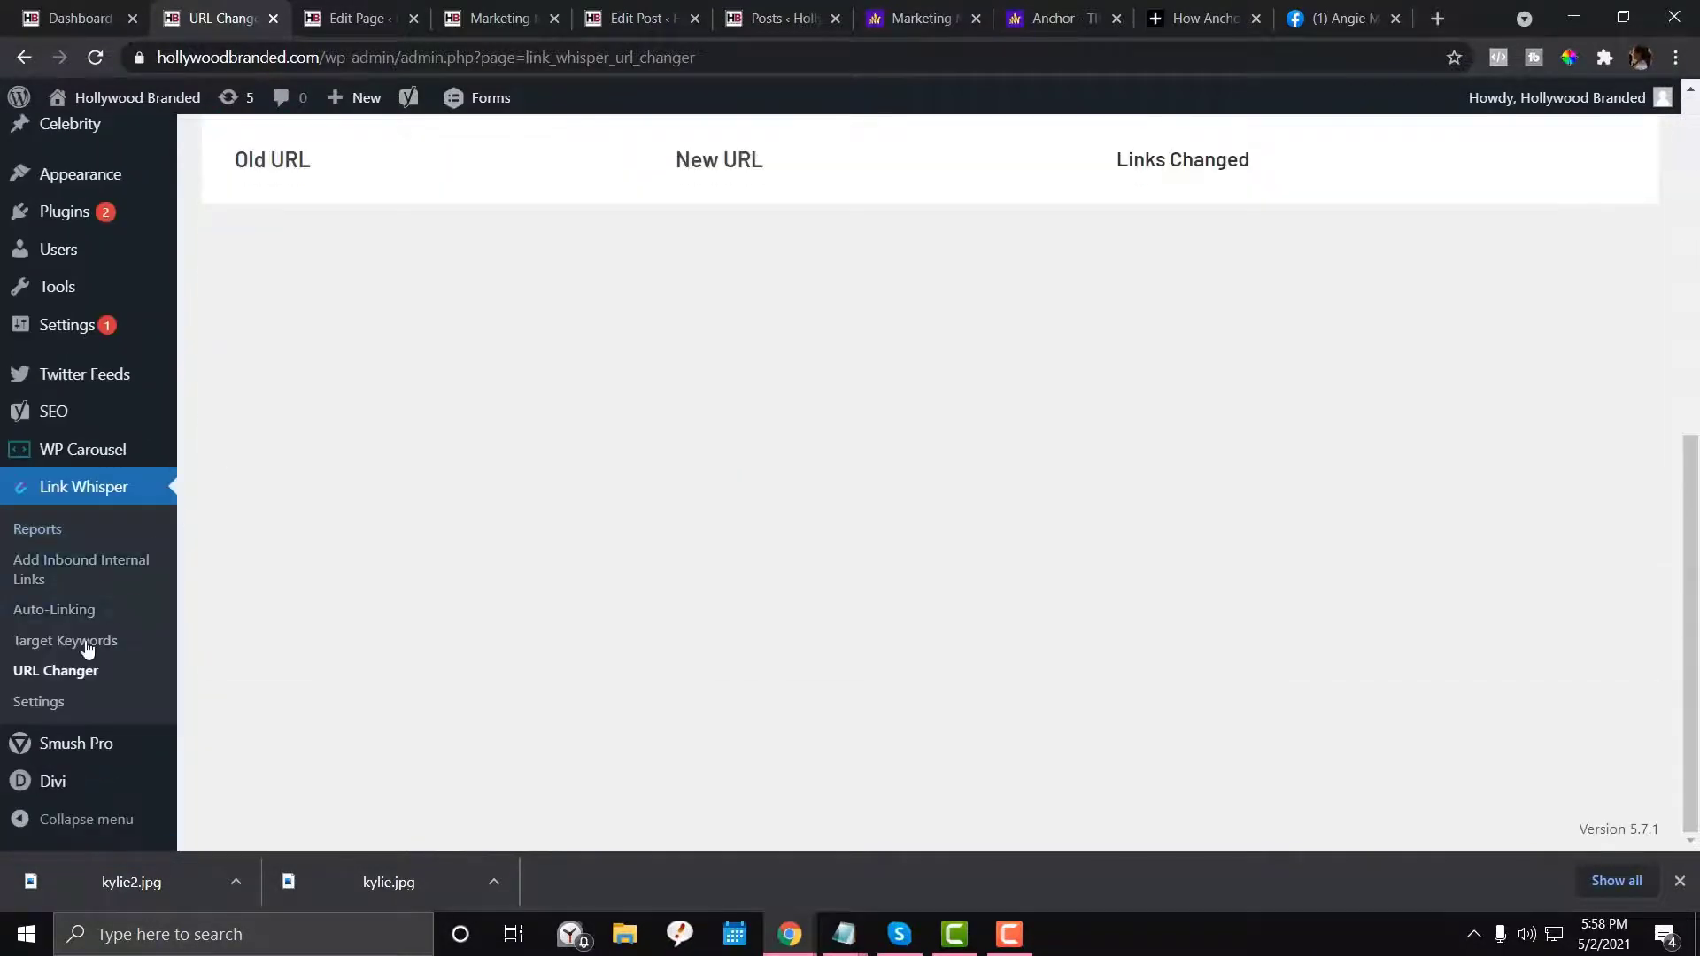
{"action": "left_click", "coordinate": [44, 704]}
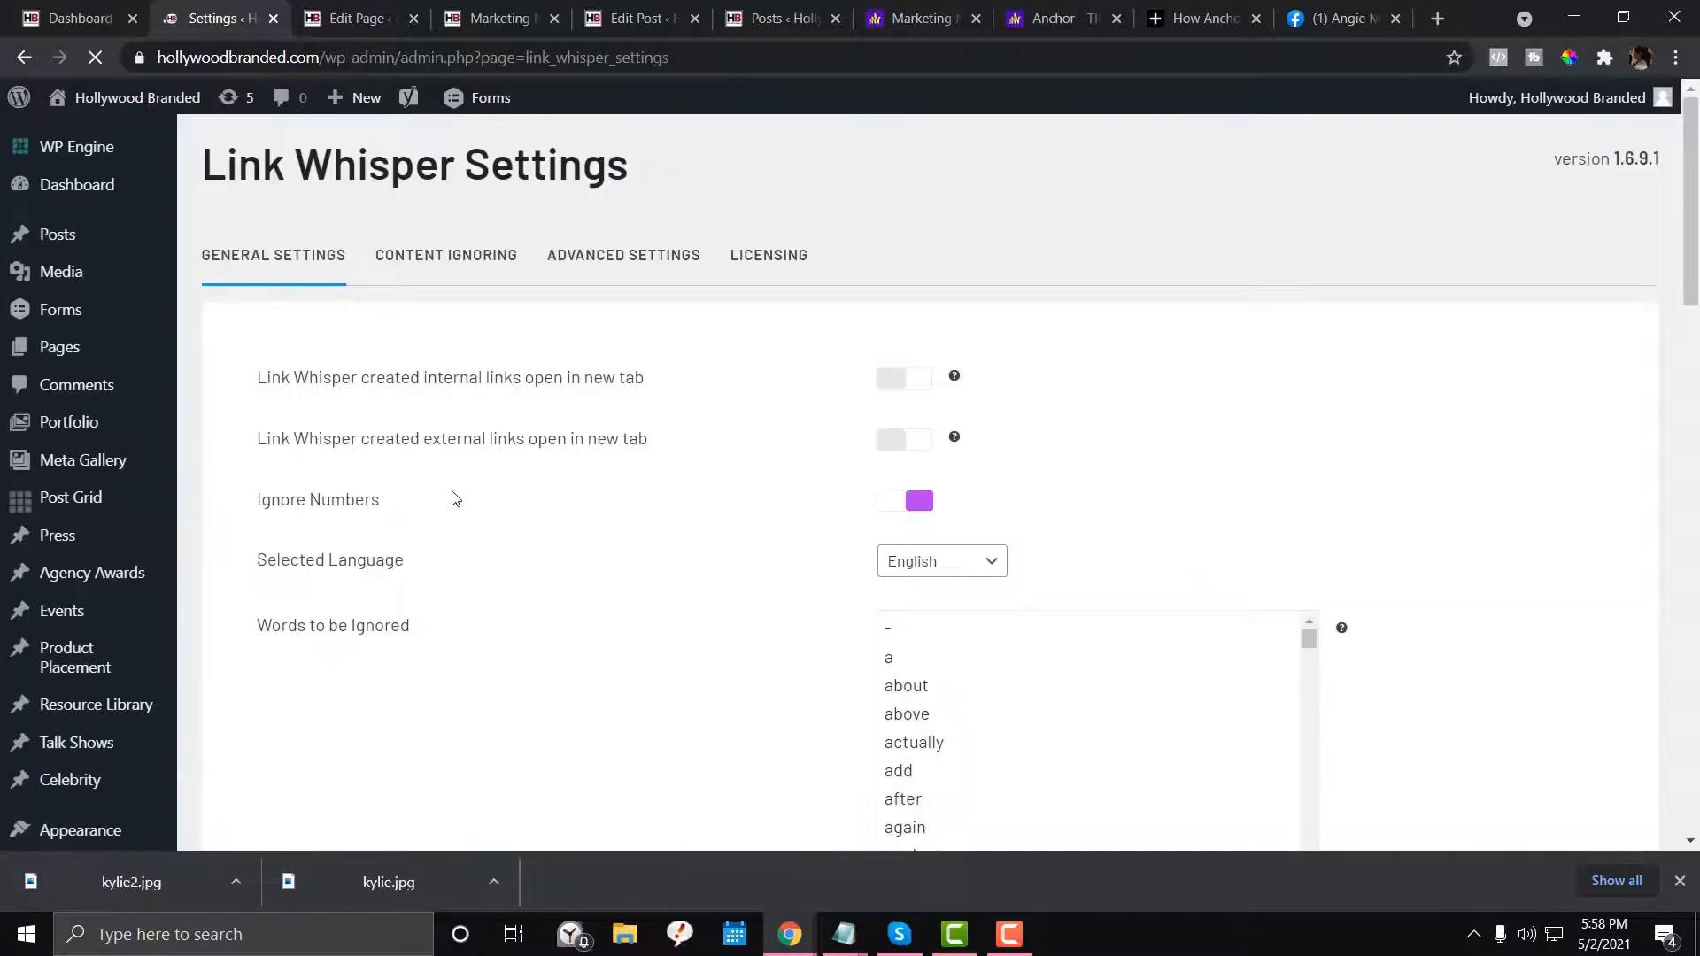
{"action": "scroll", "coordinate": [452, 499], "scroll_direction": "down", "scroll_amount": 7}
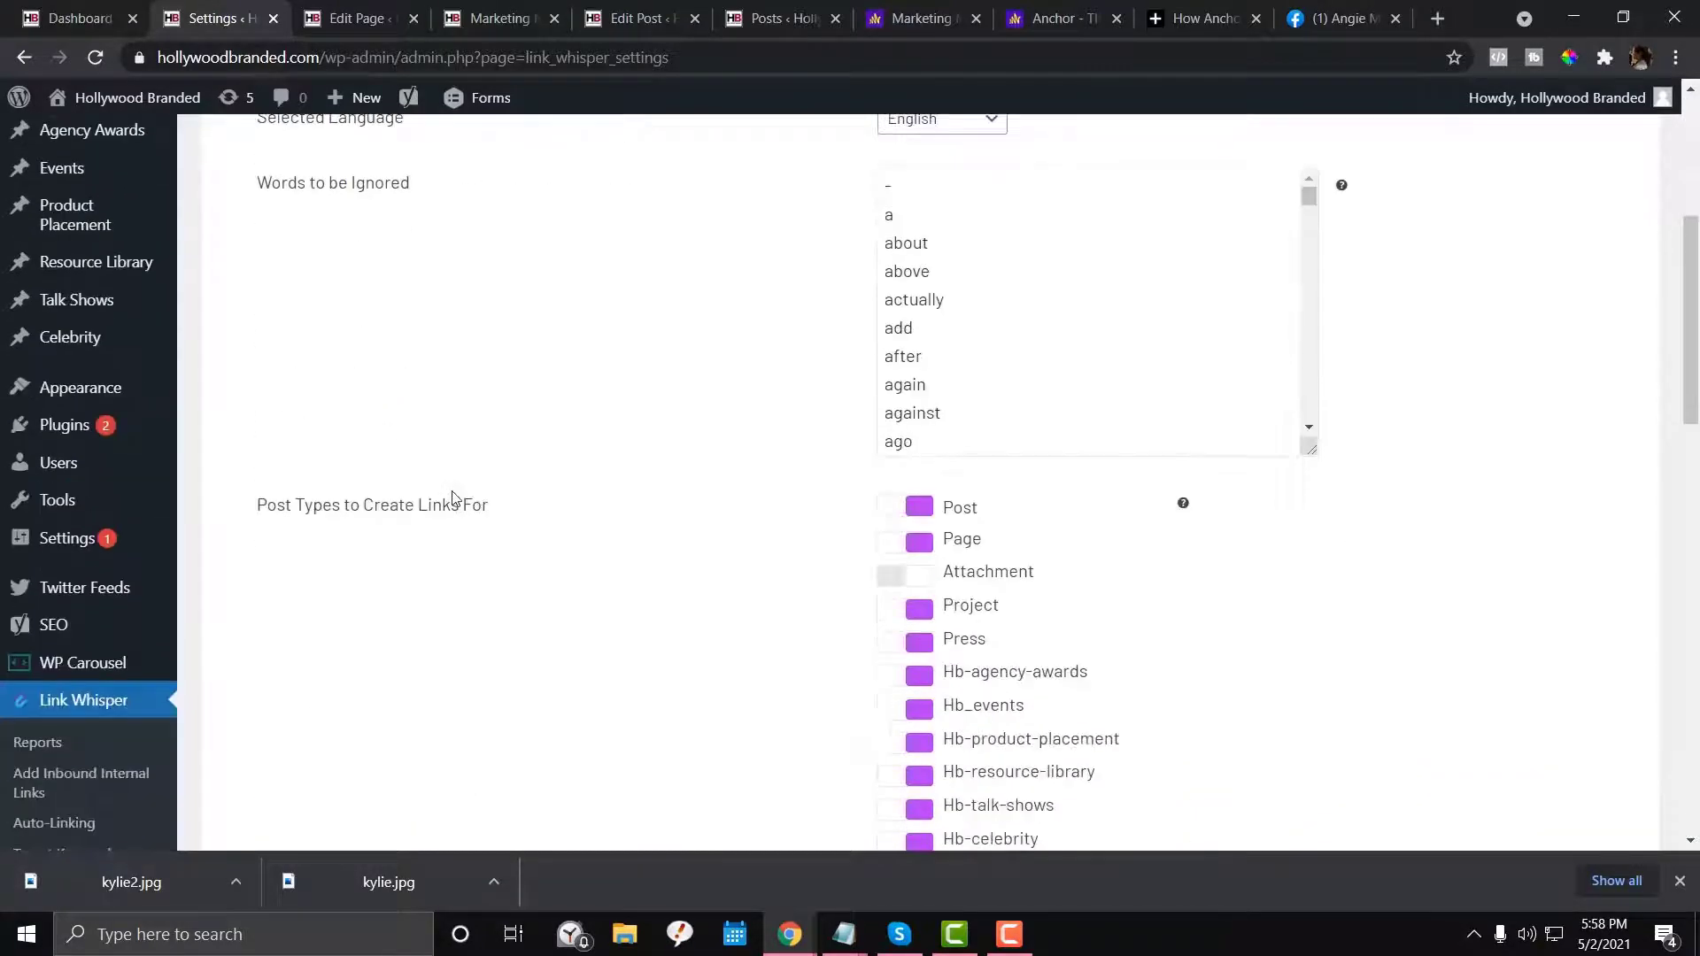
{"action": "scroll", "coordinate": [451, 499], "scroll_direction": "up", "scroll_amount": 7}
{"action": "scroll", "coordinate": [451, 499], "scroll_direction": "down", "scroll_amount": 1}
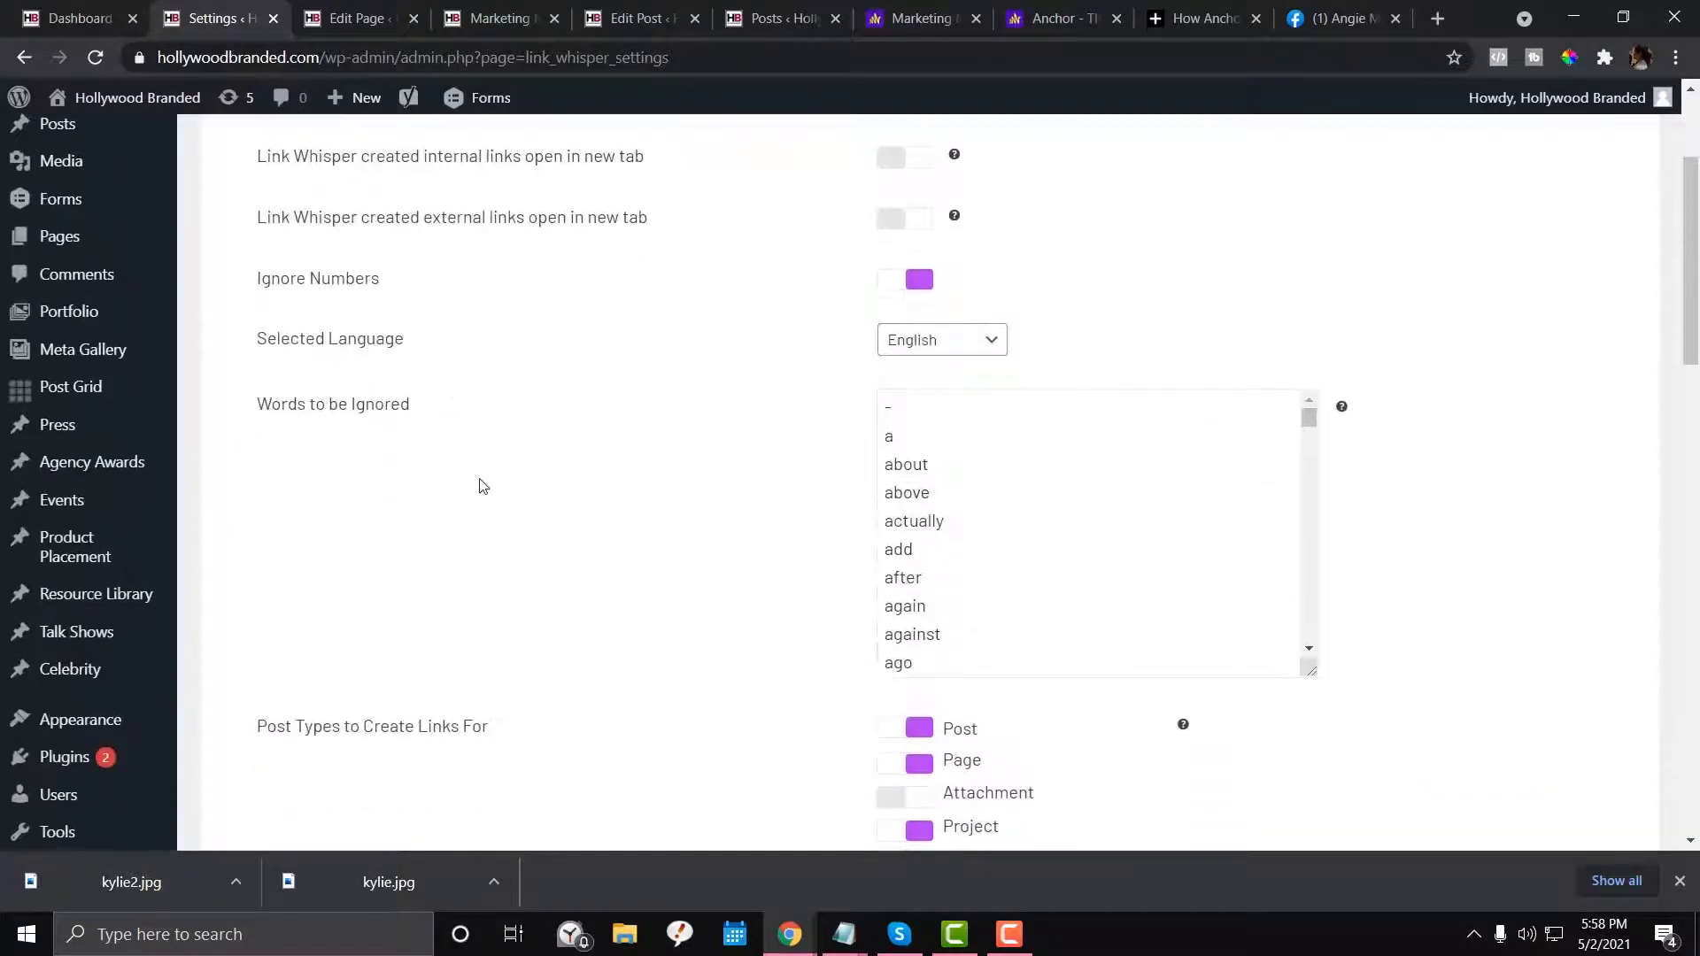
Look through the Words to be Ignored list and highlight the entries from "another" to "are"
{"action": "scroll", "coordinate": [982, 444], "scroll_direction": "down", "scroll_amount": 2}
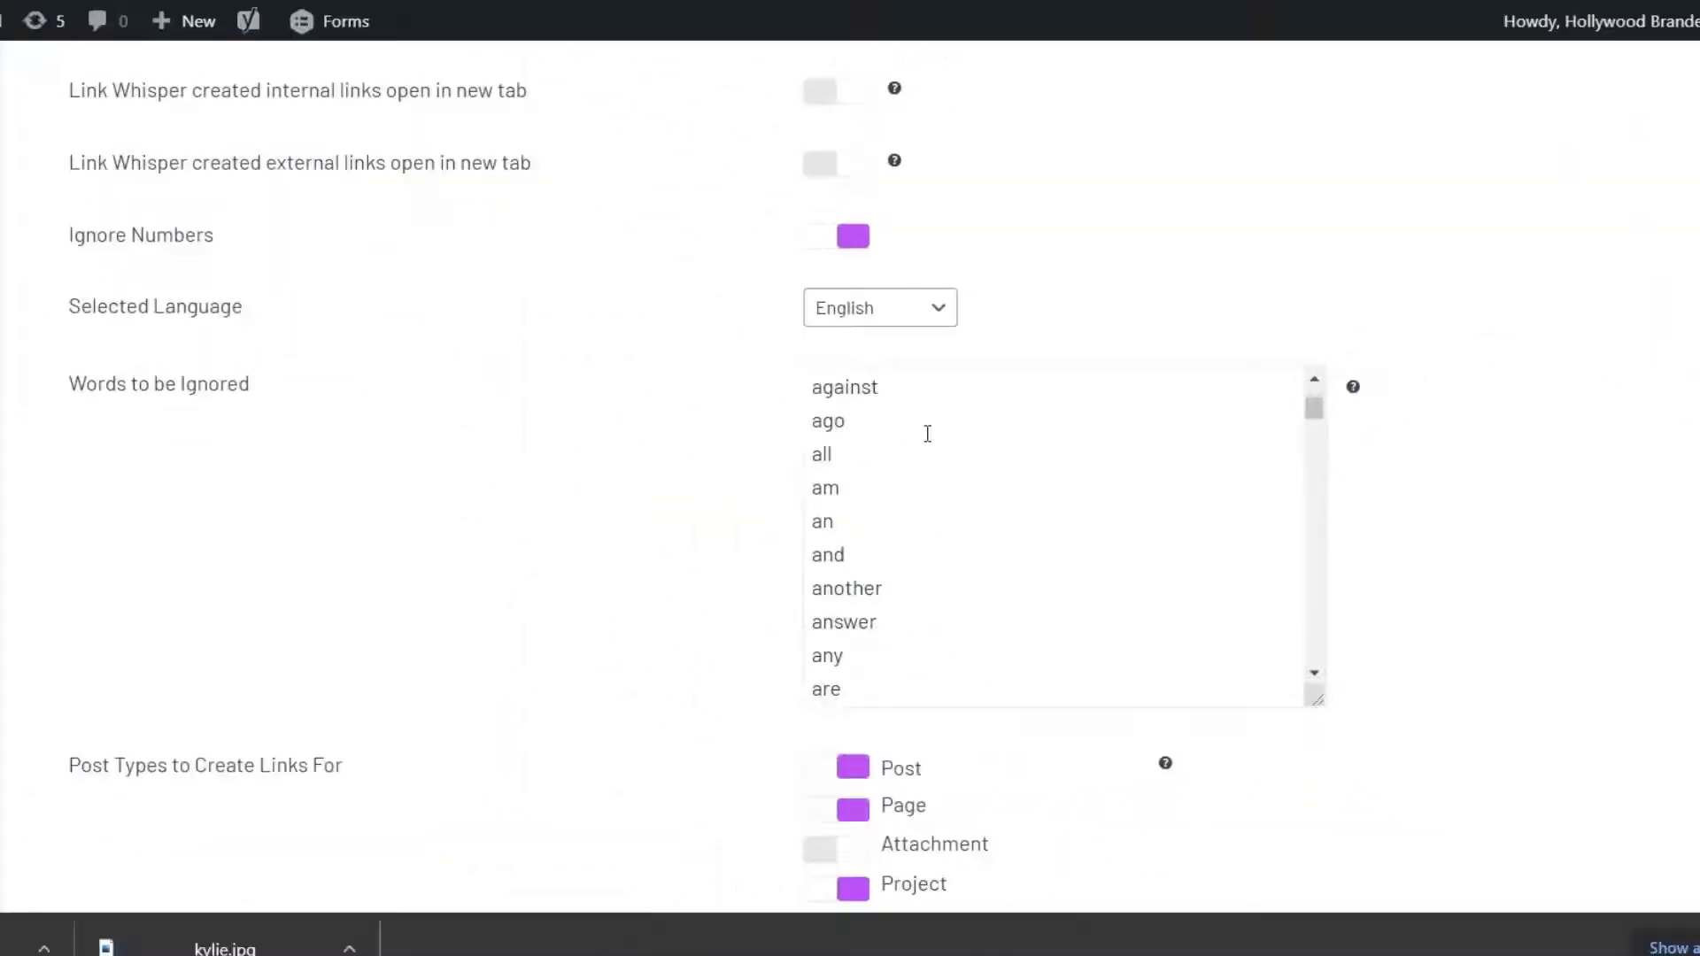
{"action": "scroll", "coordinate": [927, 433], "scroll_direction": "down", "scroll_amount": 4}
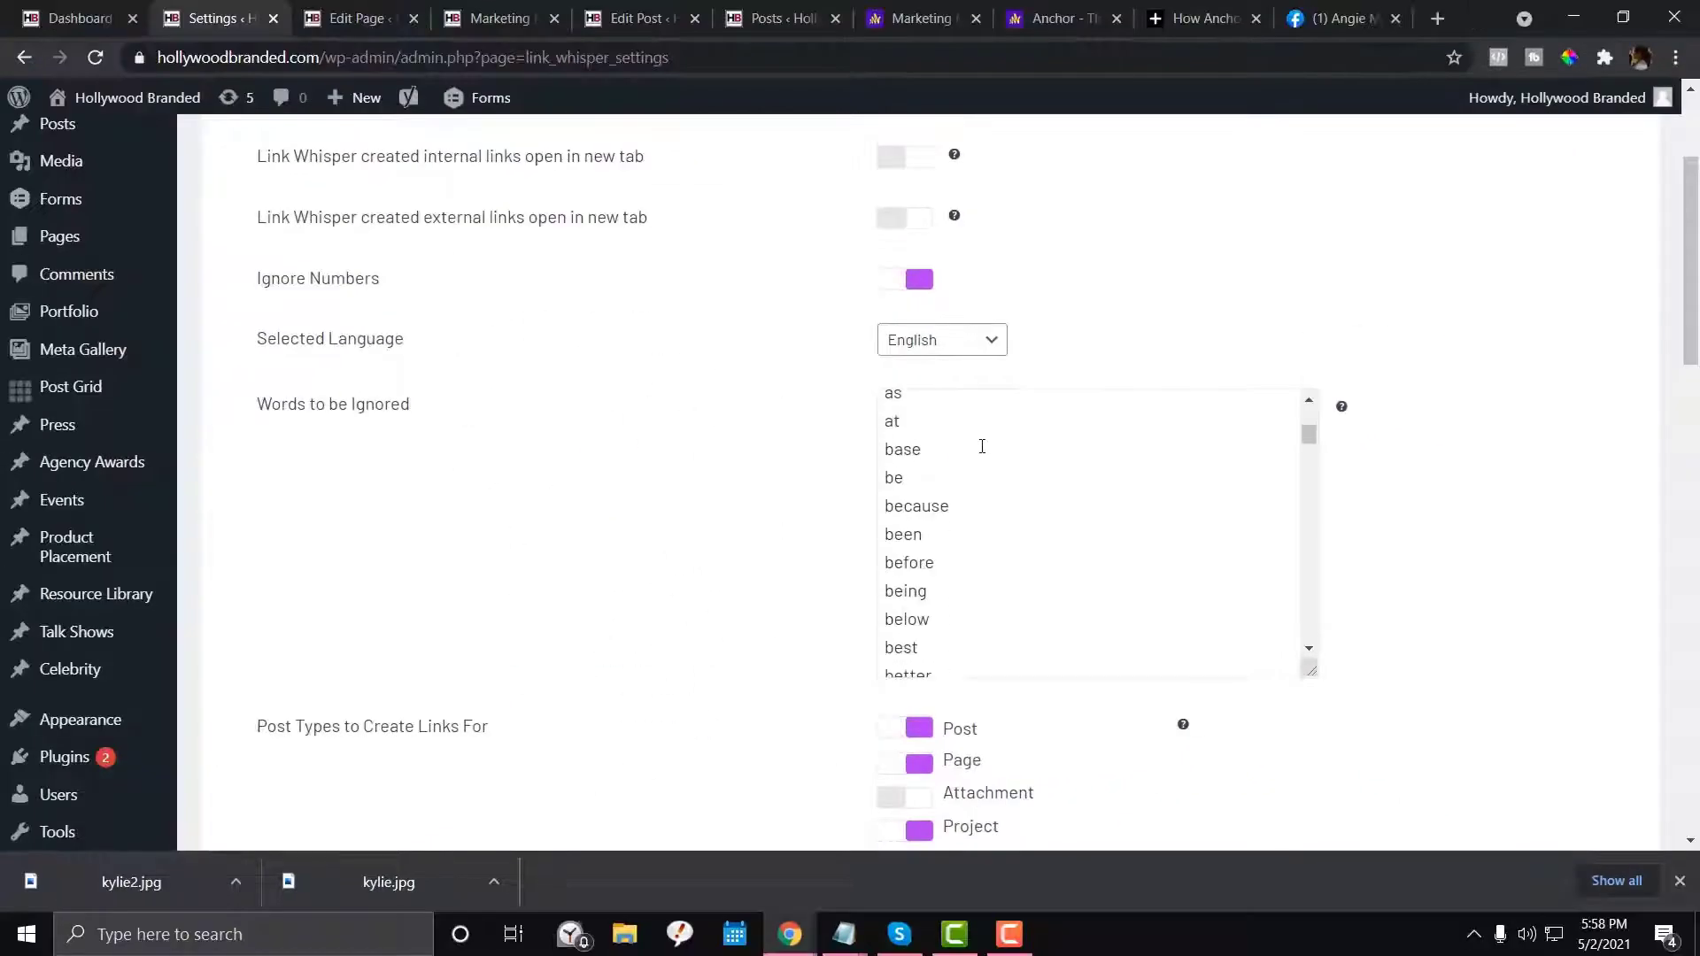
{"action": "scroll", "coordinate": [838, 472], "scroll_direction": "up", "scroll_amount": 6}
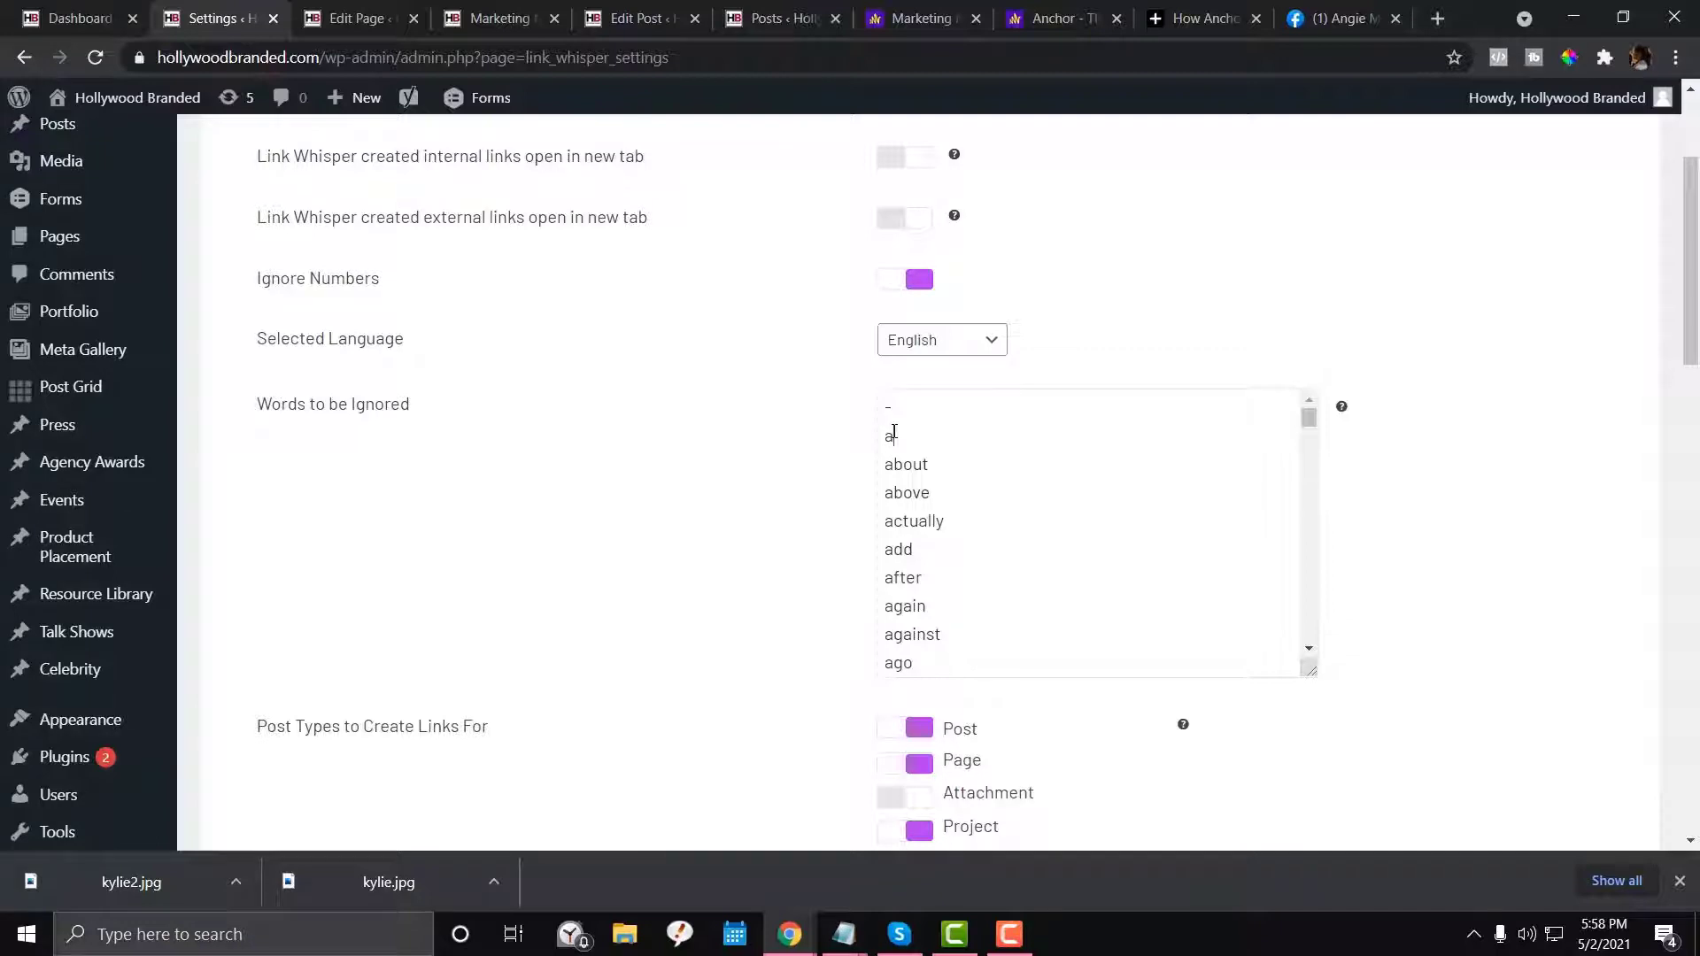
{"action": "scroll", "coordinate": [925, 453], "scroll_direction": "down", "scroll_amount": 1}
{"action": "left_click", "coordinate": [927, 469]}
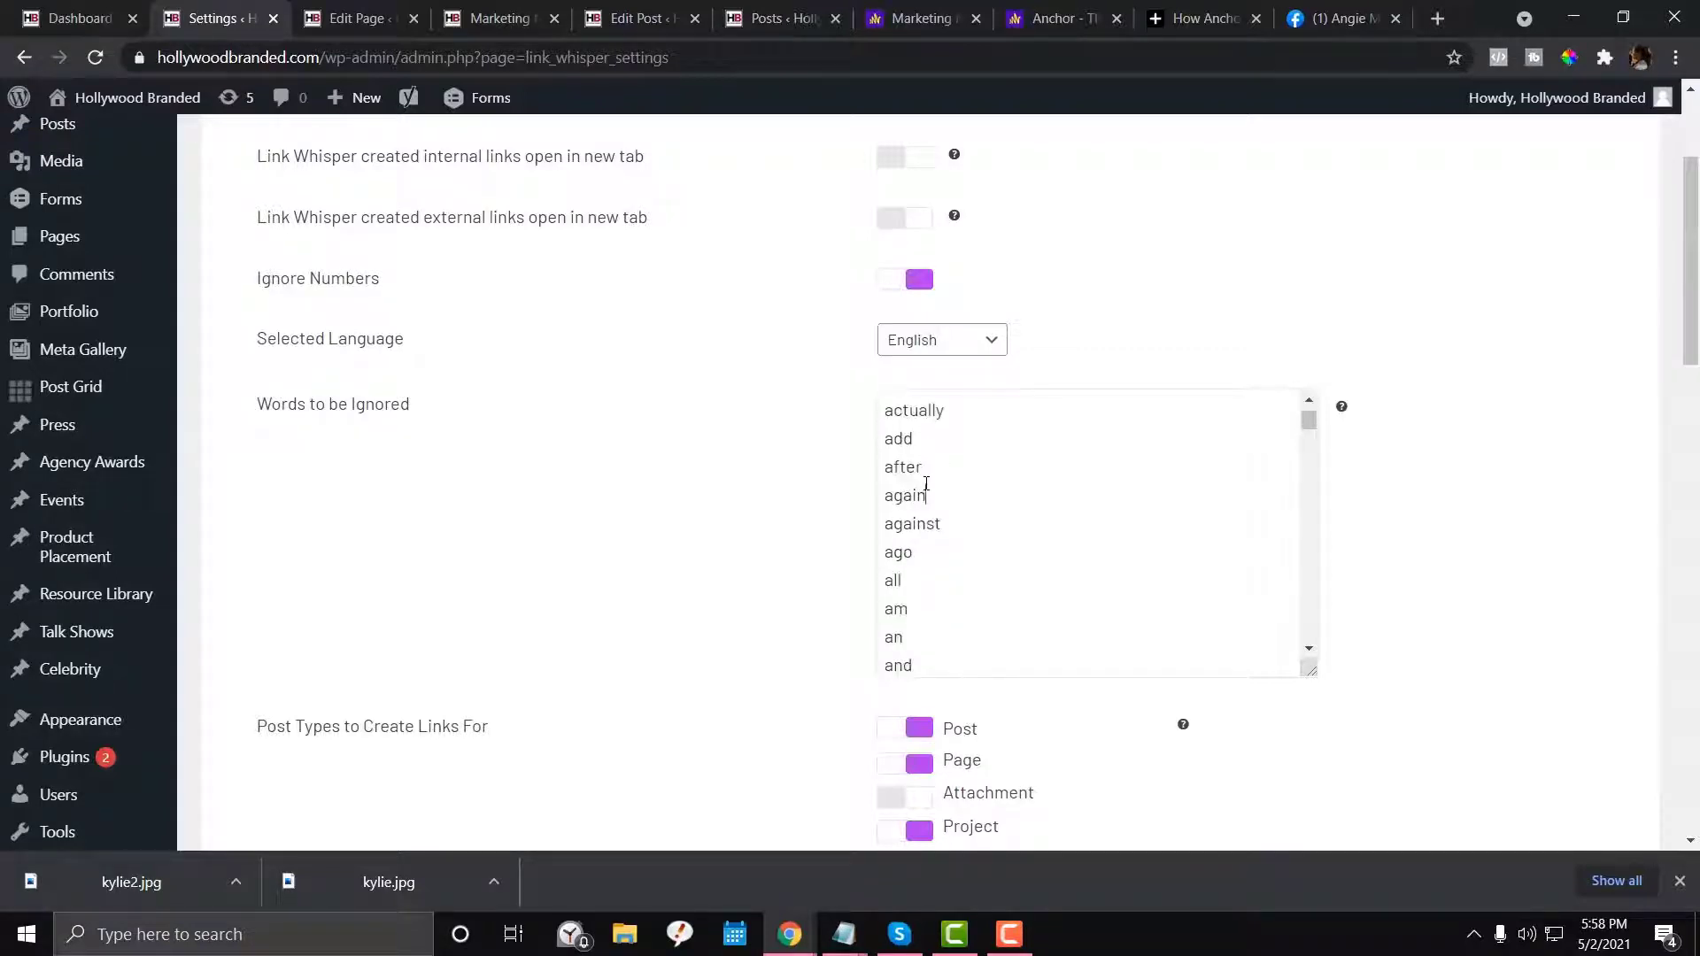
{"action": "scroll", "coordinate": [922, 486], "scroll_direction": "down", "scroll_amount": 1}
{"action": "left_click_drag", "start_coordinate": [885, 578], "coordinate": [952, 648]}
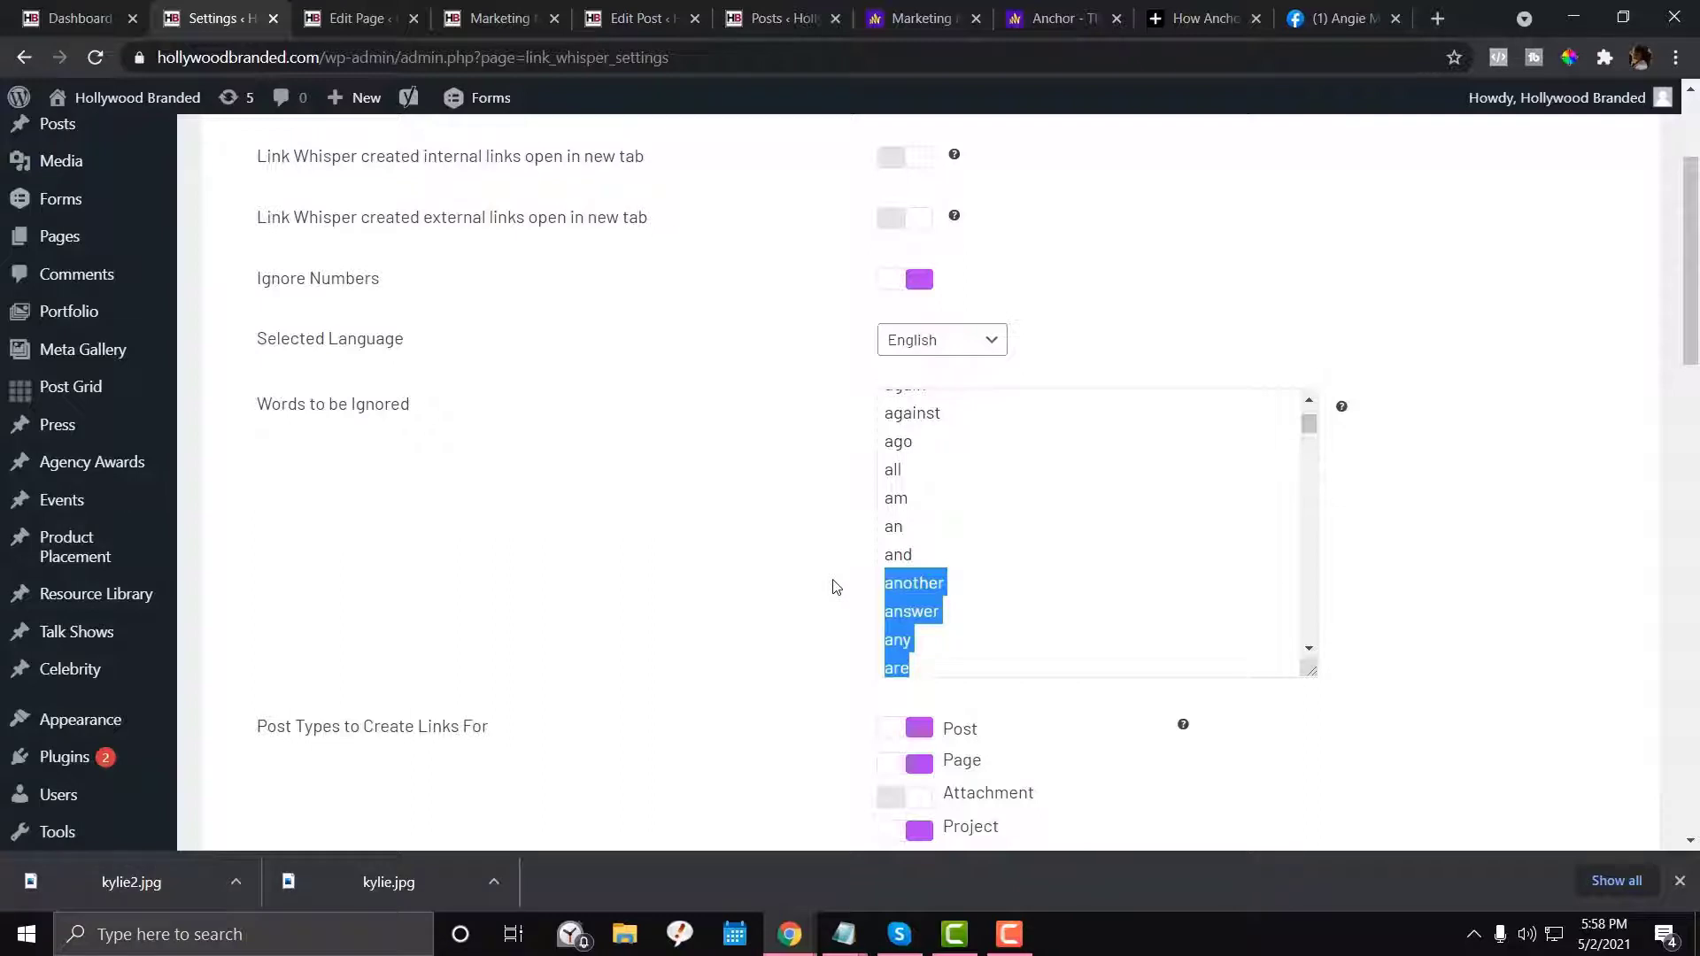
Highlight the setting Post Types to Create Links For and turn off its Project type
{"action": "scroll", "coordinate": [833, 587], "scroll_direction": "down", "scroll_amount": 4}
{"action": "left_click_drag", "start_coordinate": [254, 395], "coordinate": [512, 406]}
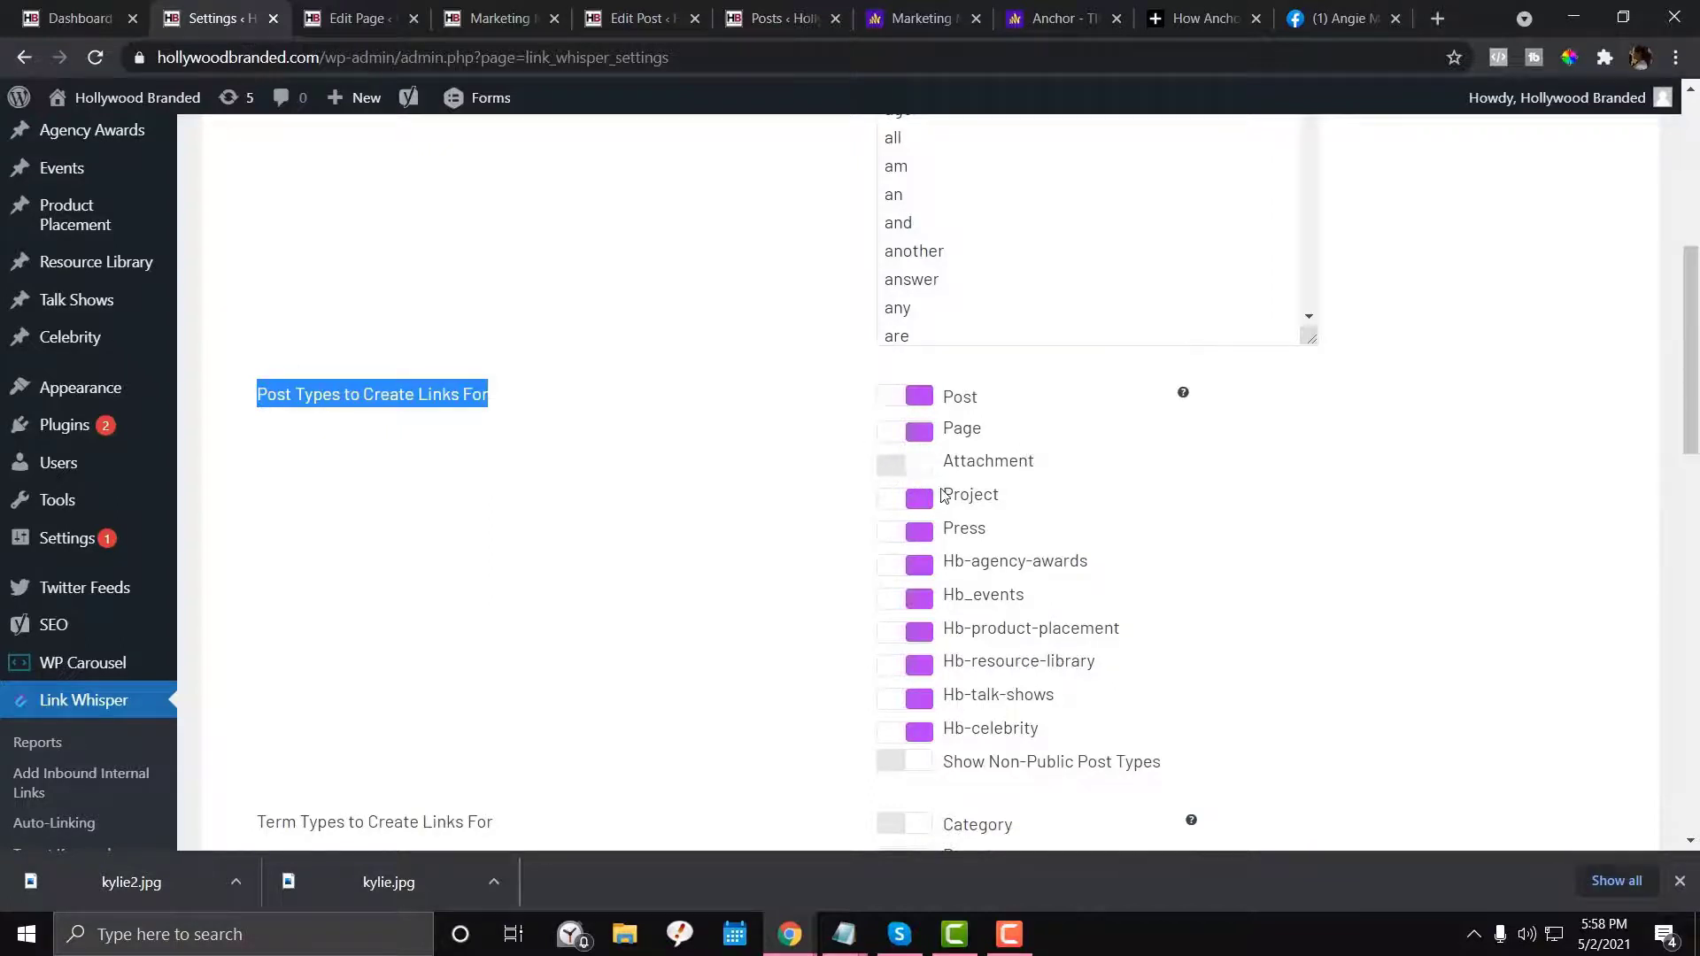
{"action": "scroll", "coordinate": [943, 495], "scroll_direction": "down", "scroll_amount": 1}
{"action": "scroll", "coordinate": [895, 558], "scroll_direction": "up", "scroll_amount": 1}
{"action": "left_click", "coordinate": [905, 497]}
Examine the term types and post statuses to create links for, down to the sentence-skip and maximum-link settings
{"action": "scroll", "coordinate": [775, 509], "scroll_direction": "down", "scroll_amount": 6}
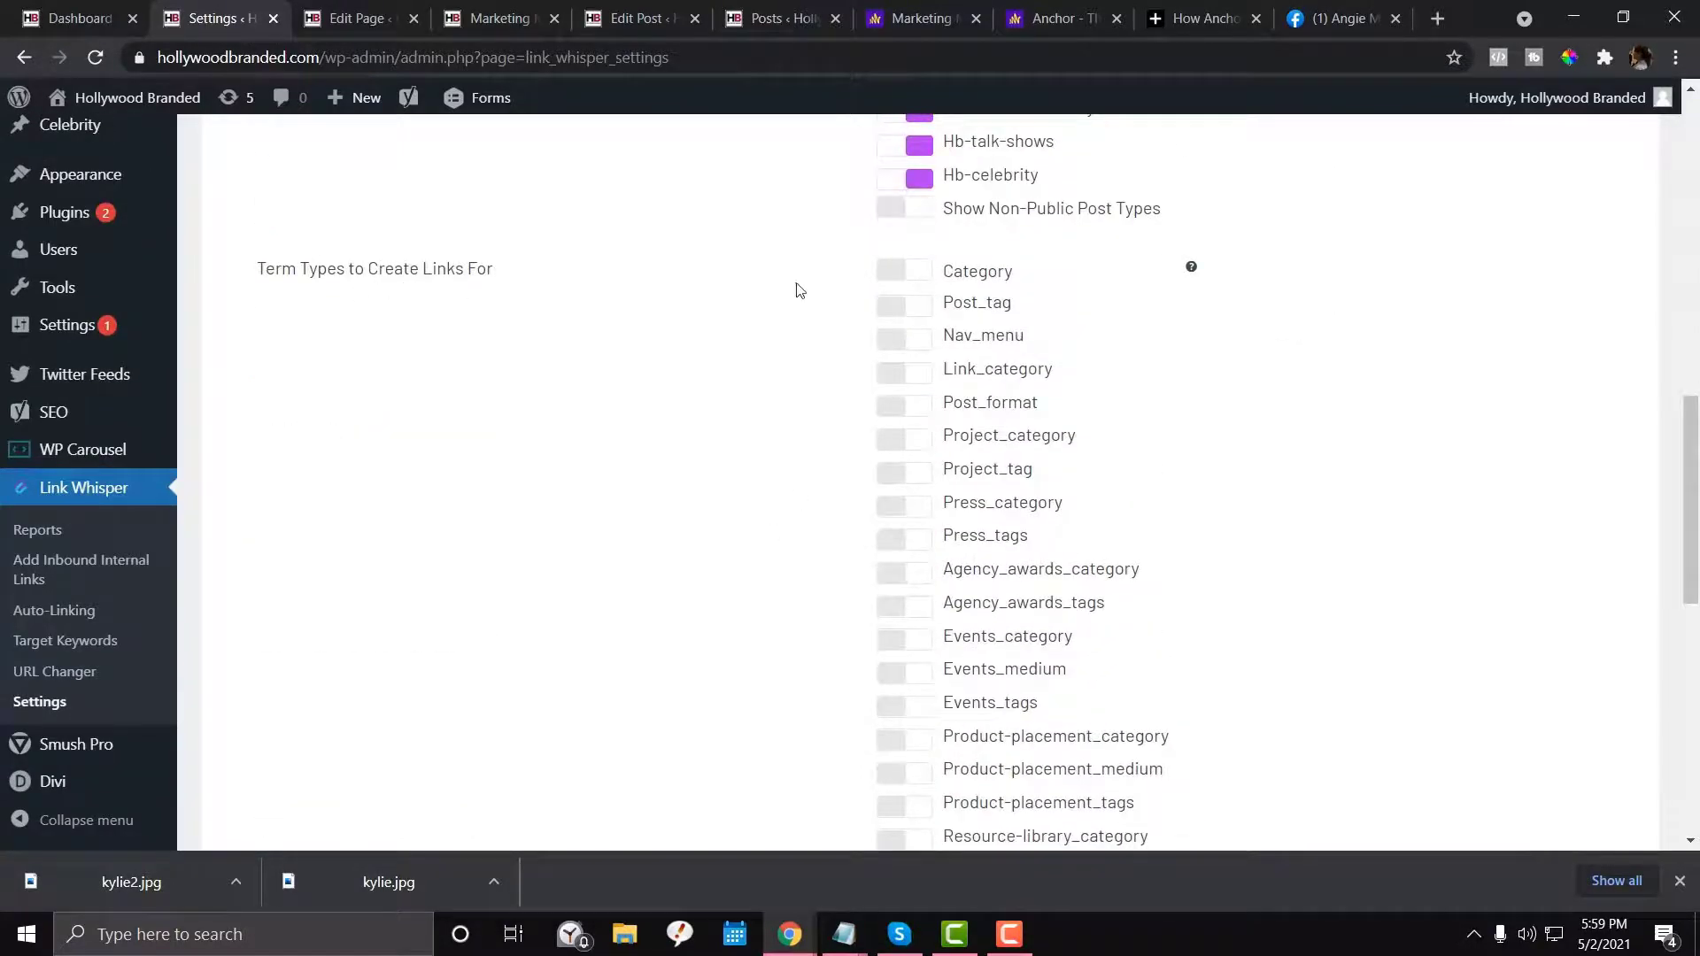
{"action": "scroll", "coordinate": [914, 228], "scroll_direction": "down", "scroll_amount": 1}
{"action": "scroll", "coordinate": [939, 310], "scroll_direction": "up", "scroll_amount": 5}
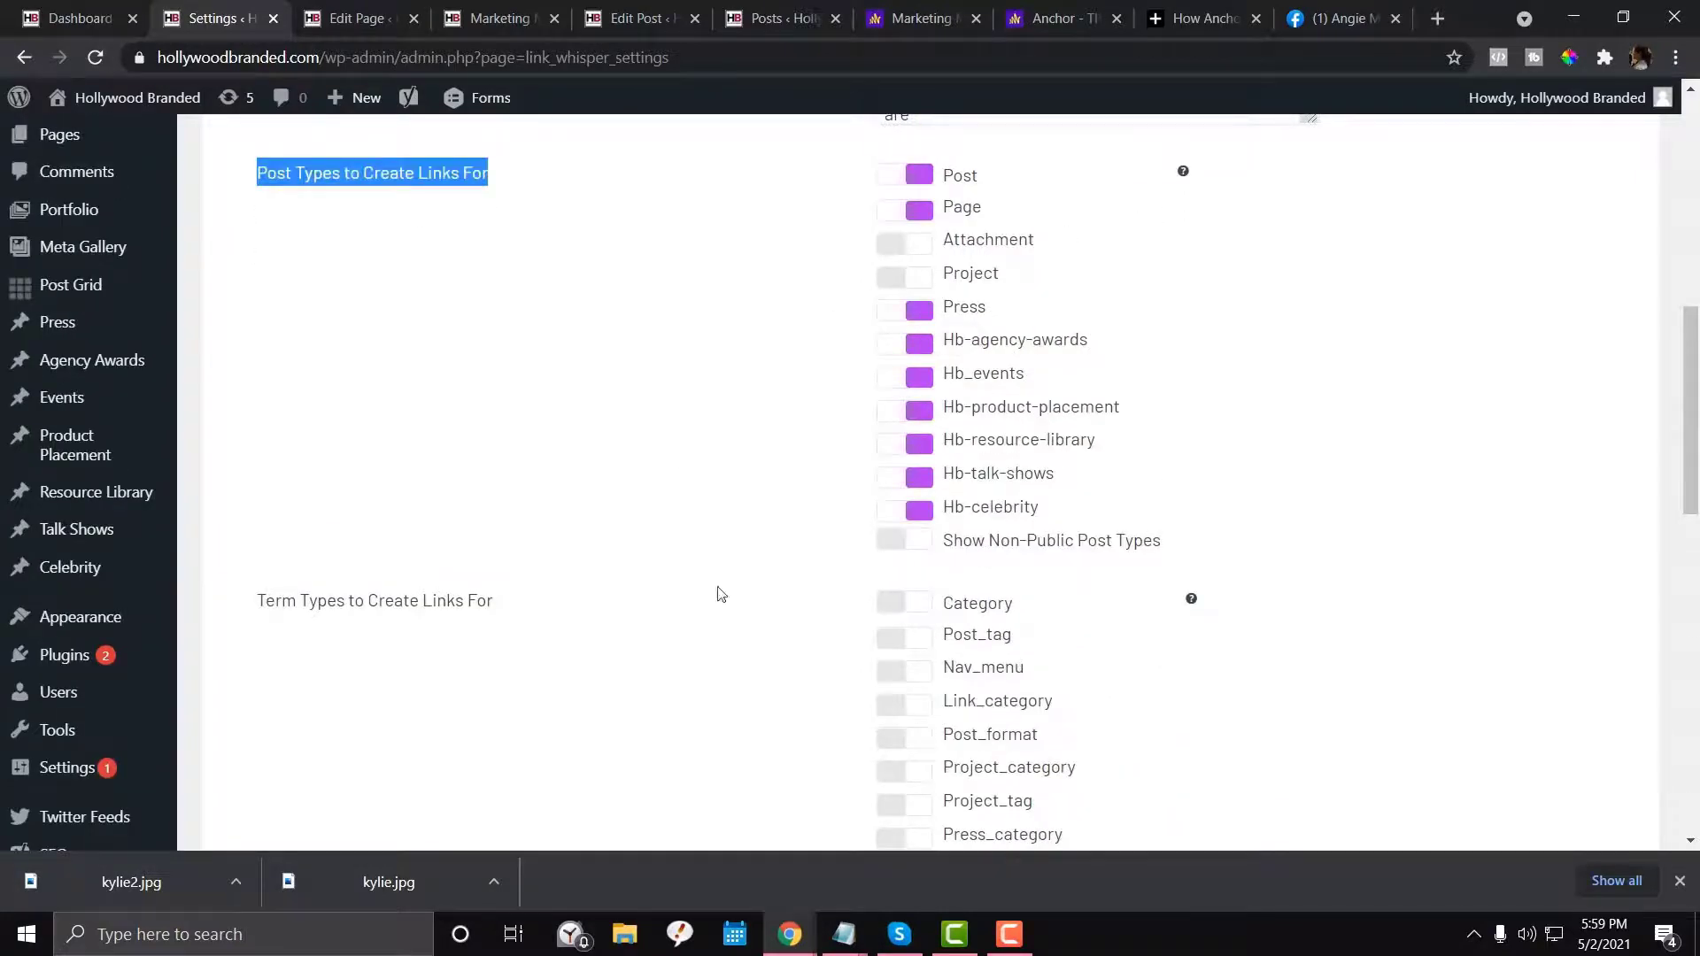
{"action": "scroll", "coordinate": [990, 319], "scroll_direction": "down", "scroll_amount": 4}
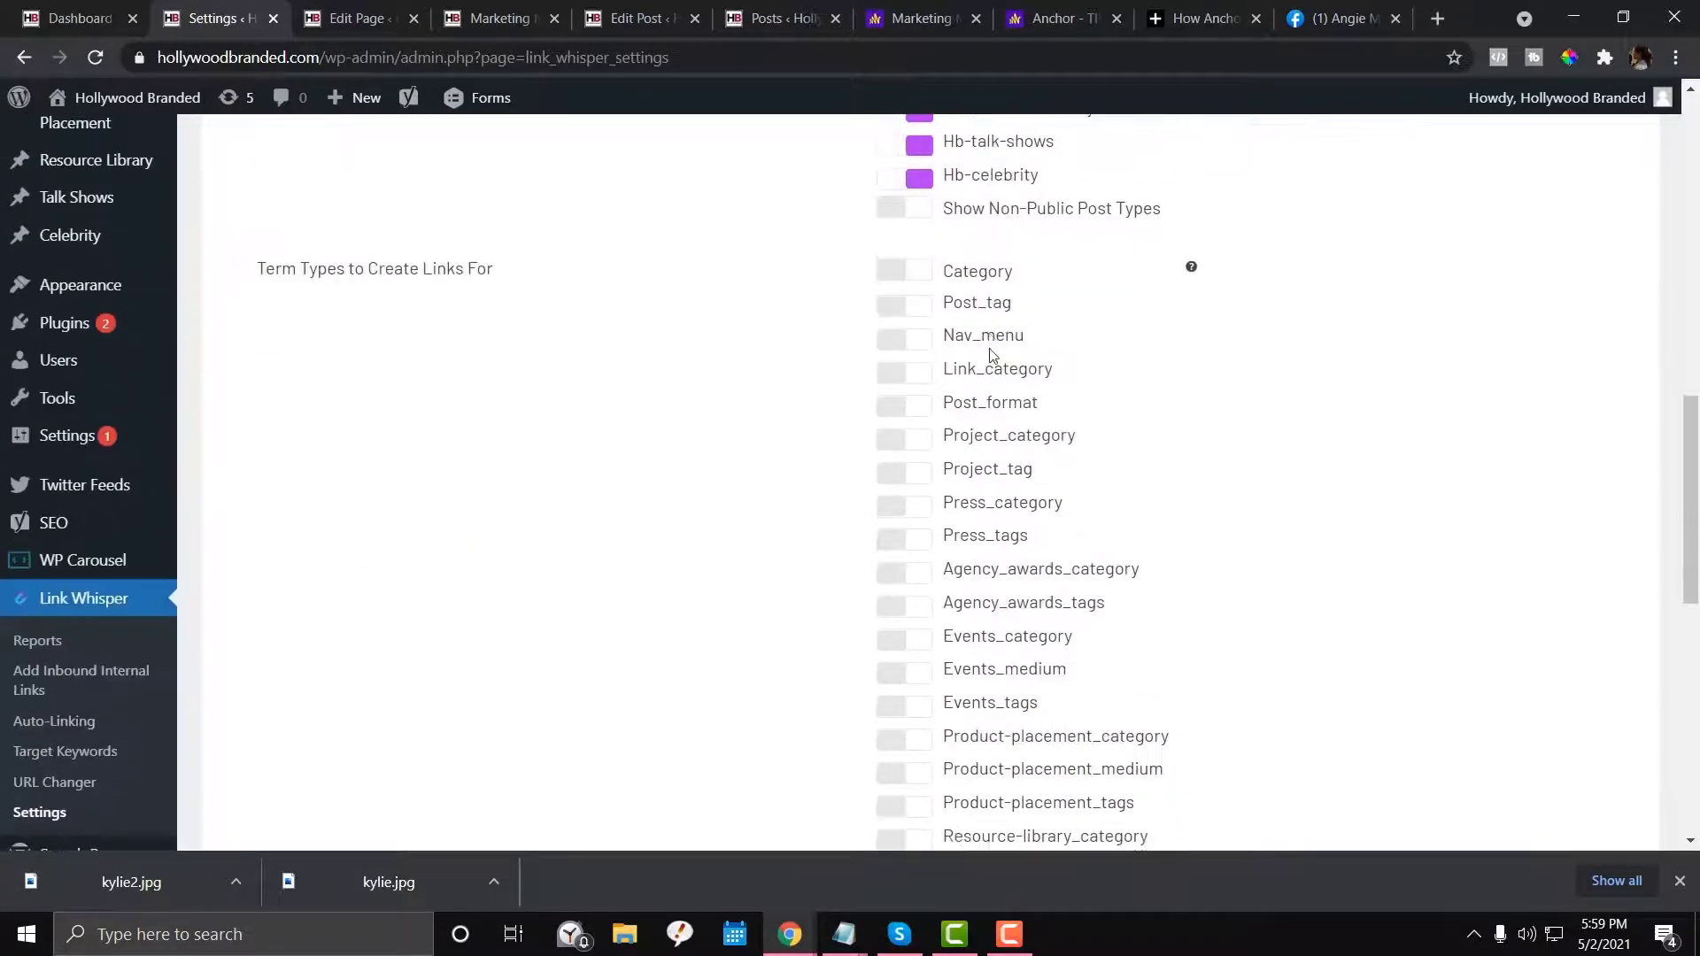
{"action": "scroll", "coordinate": [939, 562], "scroll_direction": "down", "scroll_amount": 2}
{"action": "scroll", "coordinate": [935, 580], "scroll_direction": "down", "scroll_amount": 5}
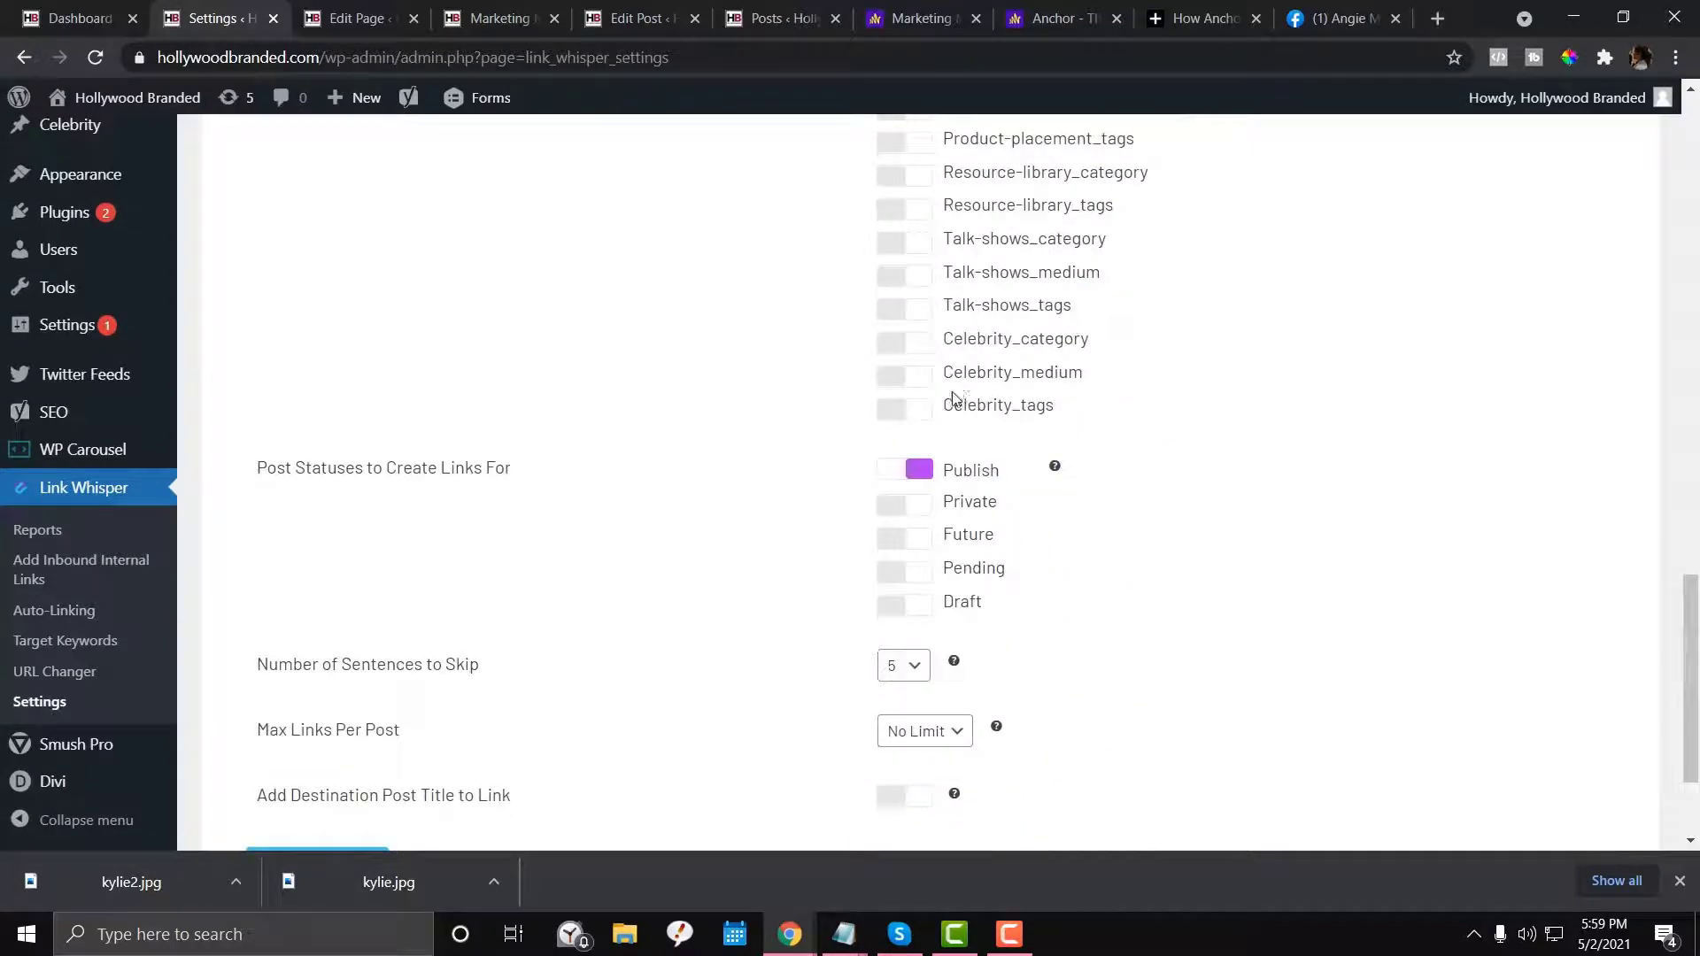
{"action": "scroll", "coordinate": [900, 532], "scroll_direction": "down", "scroll_amount": 2}
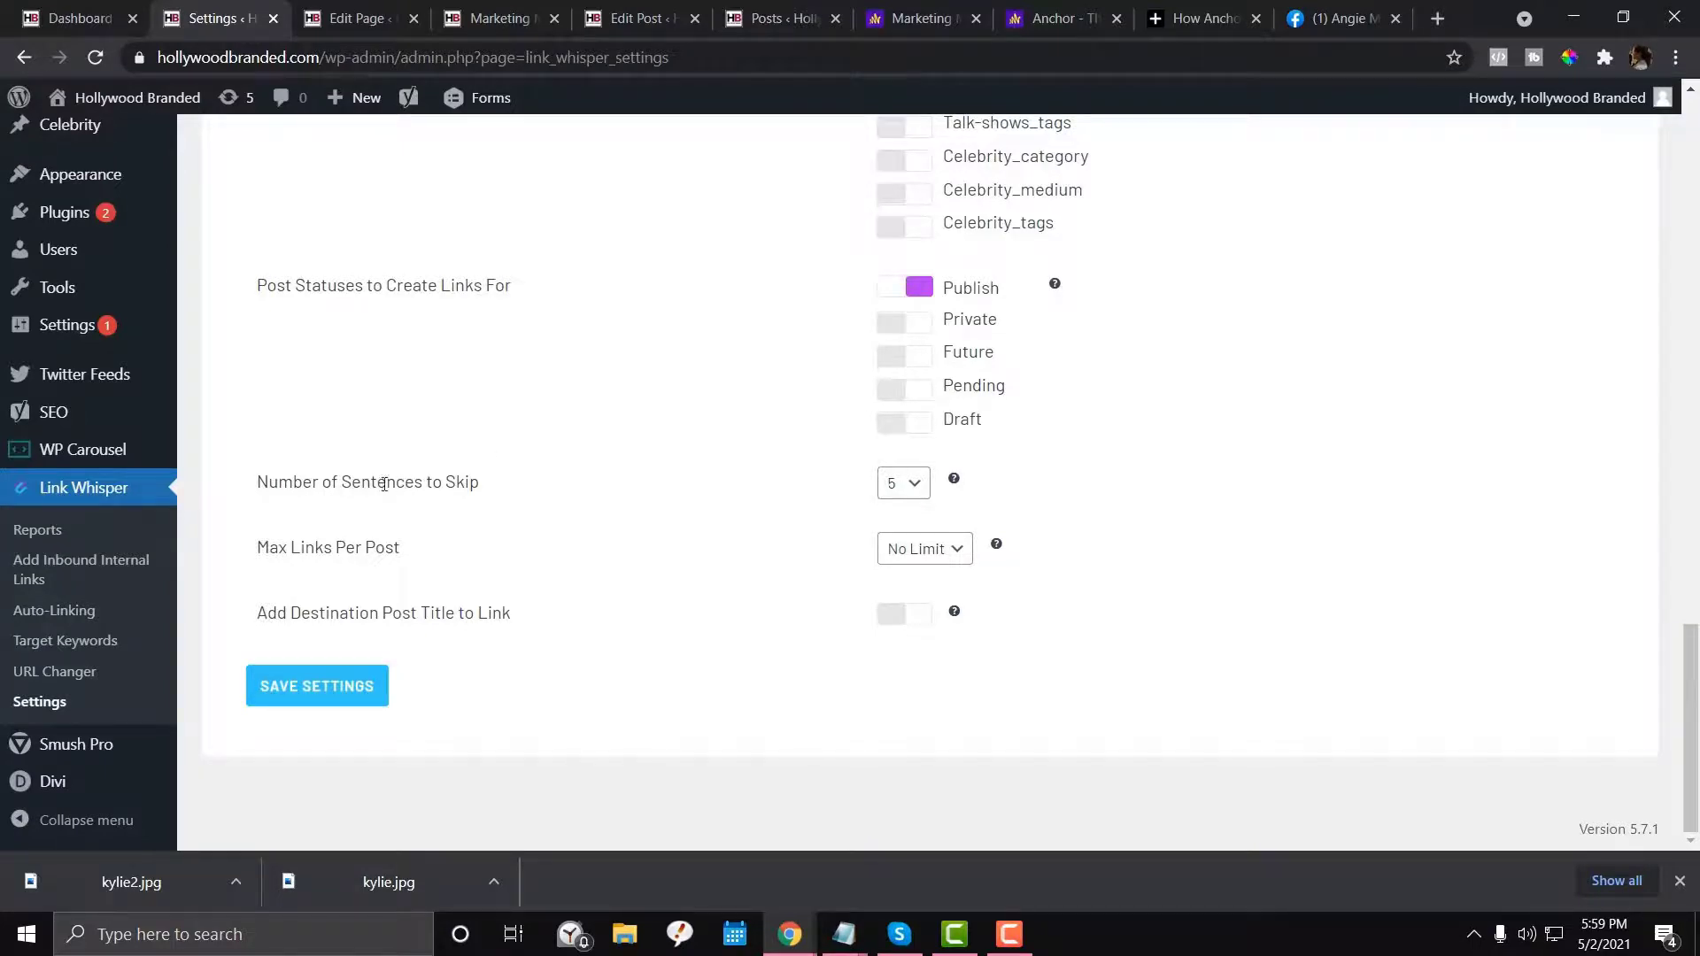
Highlight the Number of Sentences to Skip label and read the help notes for sentence skipping, Max Links Per Post and Add Destination Post Title to Link
{"action": "left_click_drag", "start_coordinate": [331, 483], "coordinate": [580, 485]}
{"action": "mouse_move", "coordinate": [952, 486]}
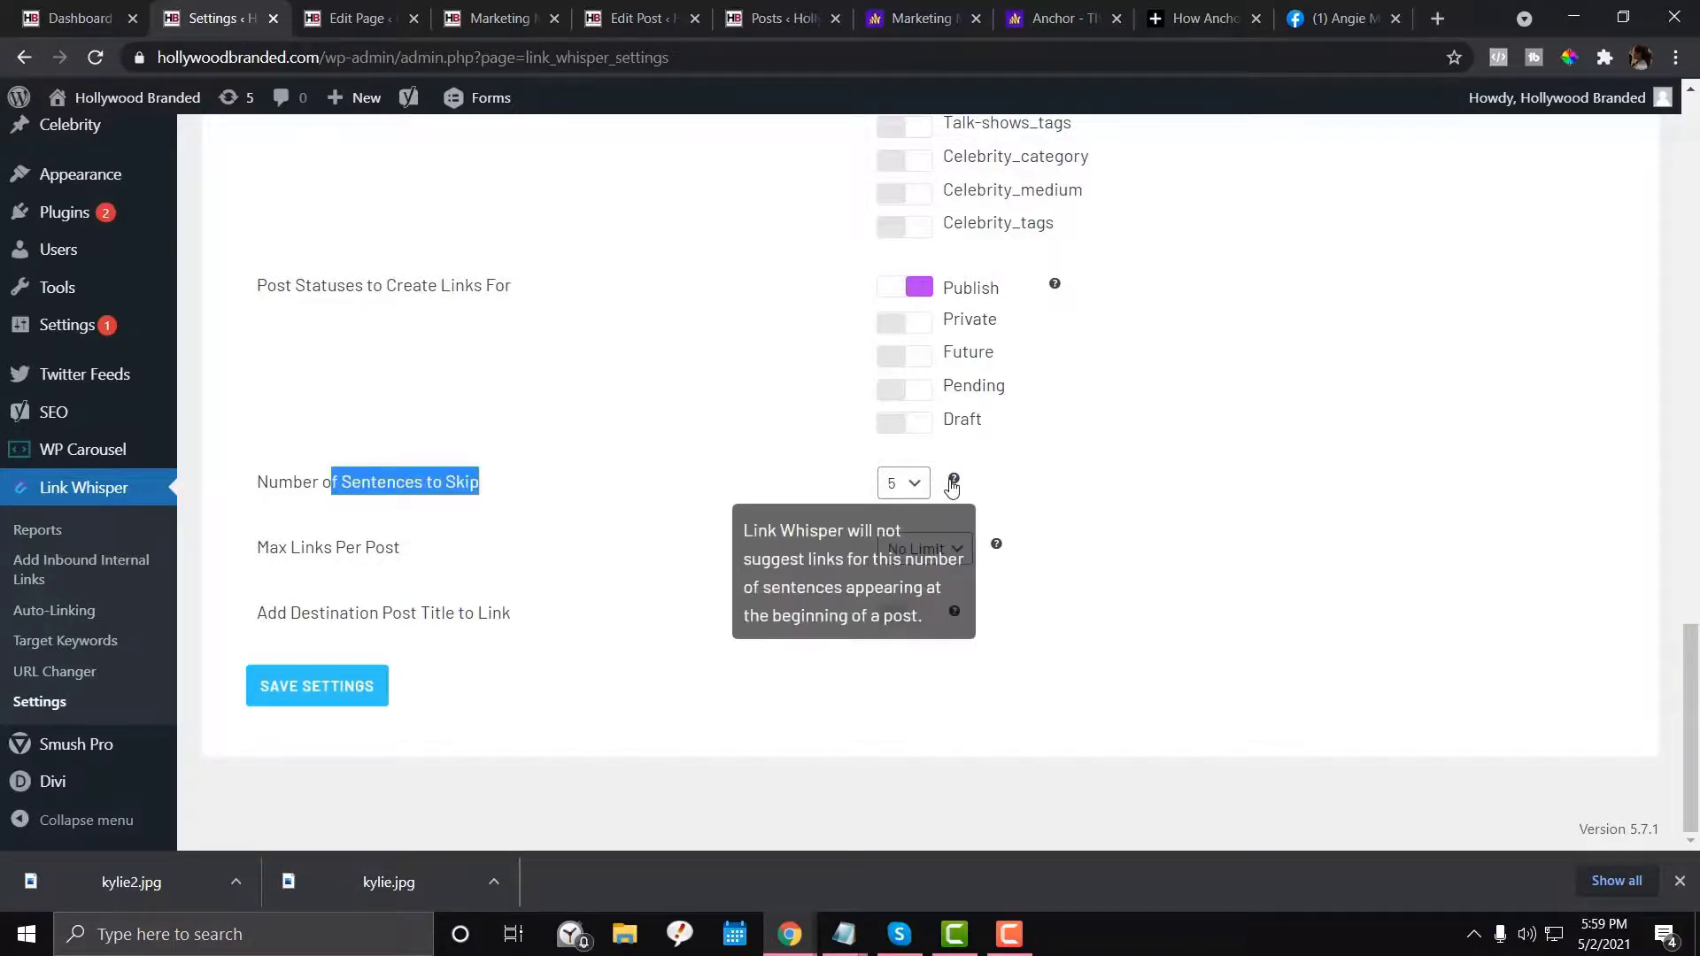
{"action": "mouse_move", "coordinate": [996, 549]}
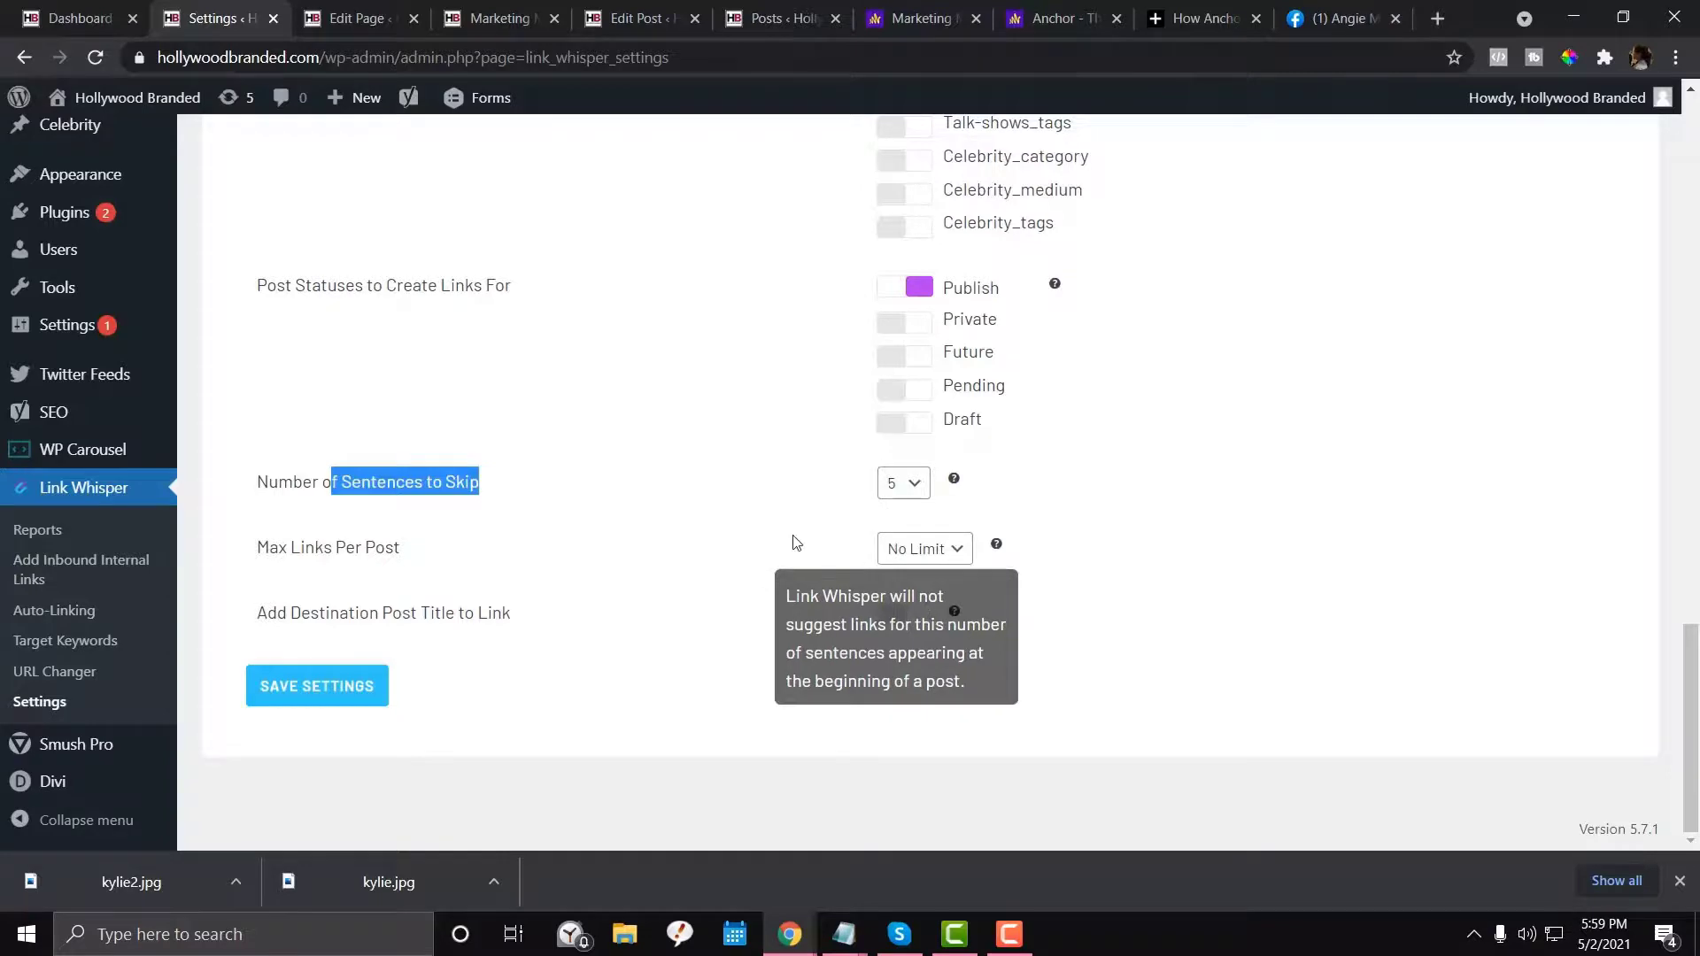
{"action": "mouse_move", "coordinate": [954, 617]}
Look through the Licensing, Advanced Settings and Content Ignoring sections, and return to the post and term types in General Settings
{"action": "scroll", "coordinate": [494, 422], "scroll_direction": "up", "scroll_amount": 20}
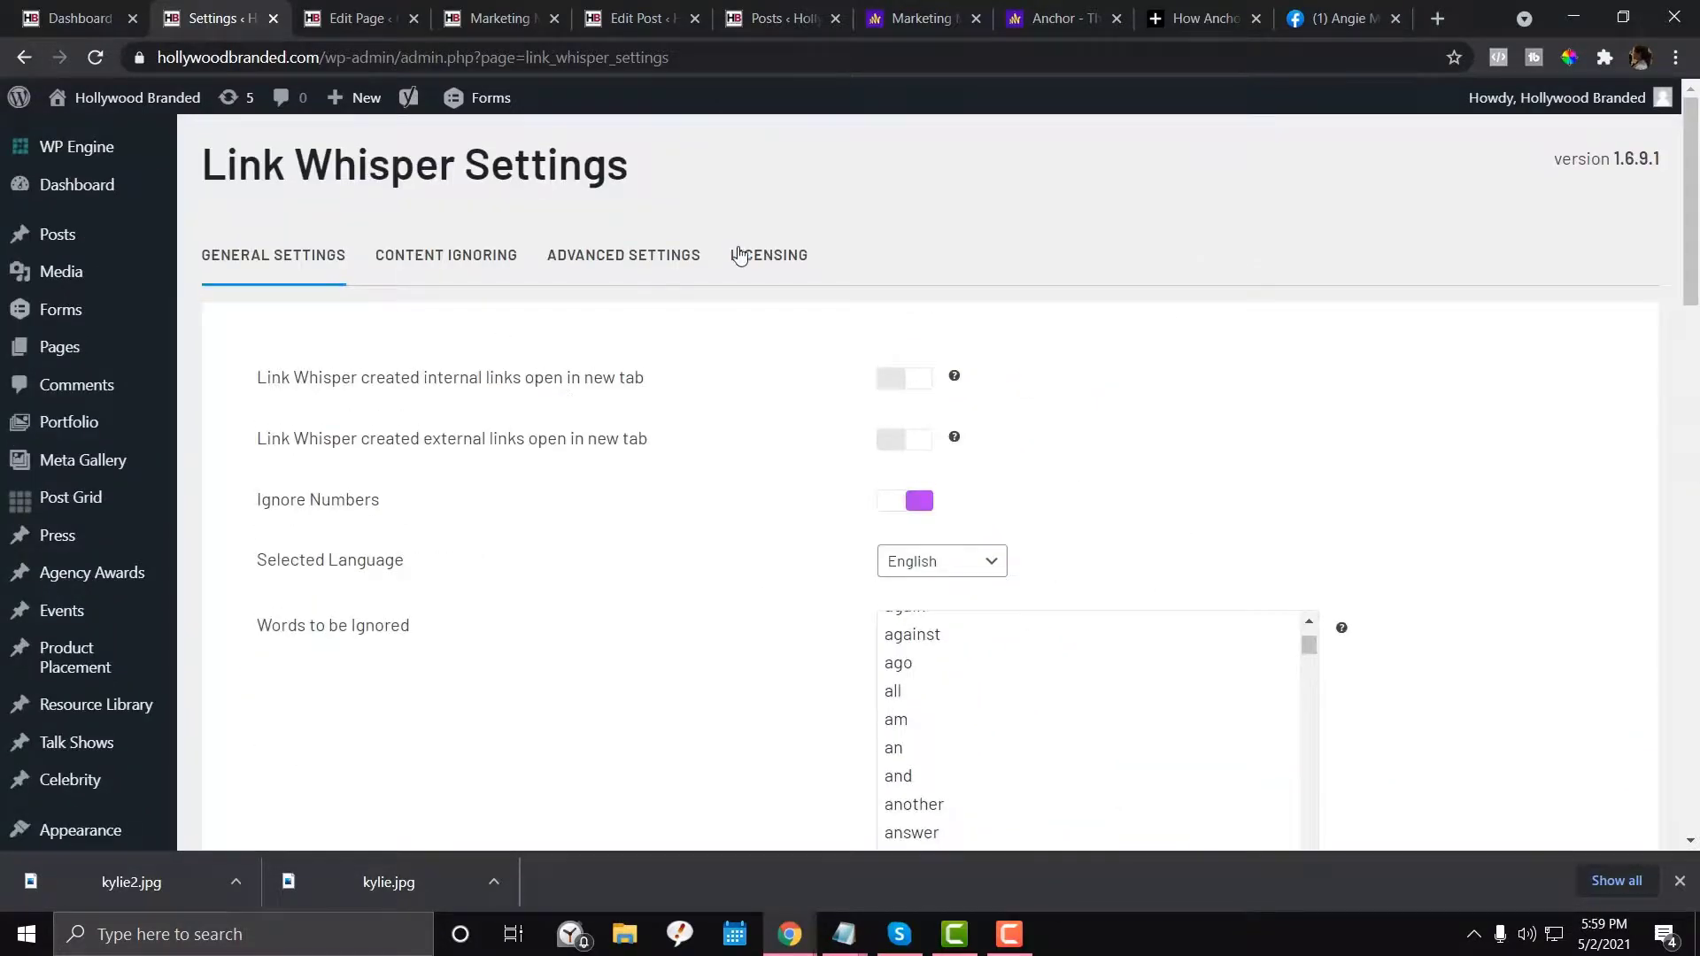
{"action": "left_click", "coordinate": [741, 256]}
{"action": "left_click", "coordinate": [651, 274]}
{"action": "left_click", "coordinate": [463, 272]}
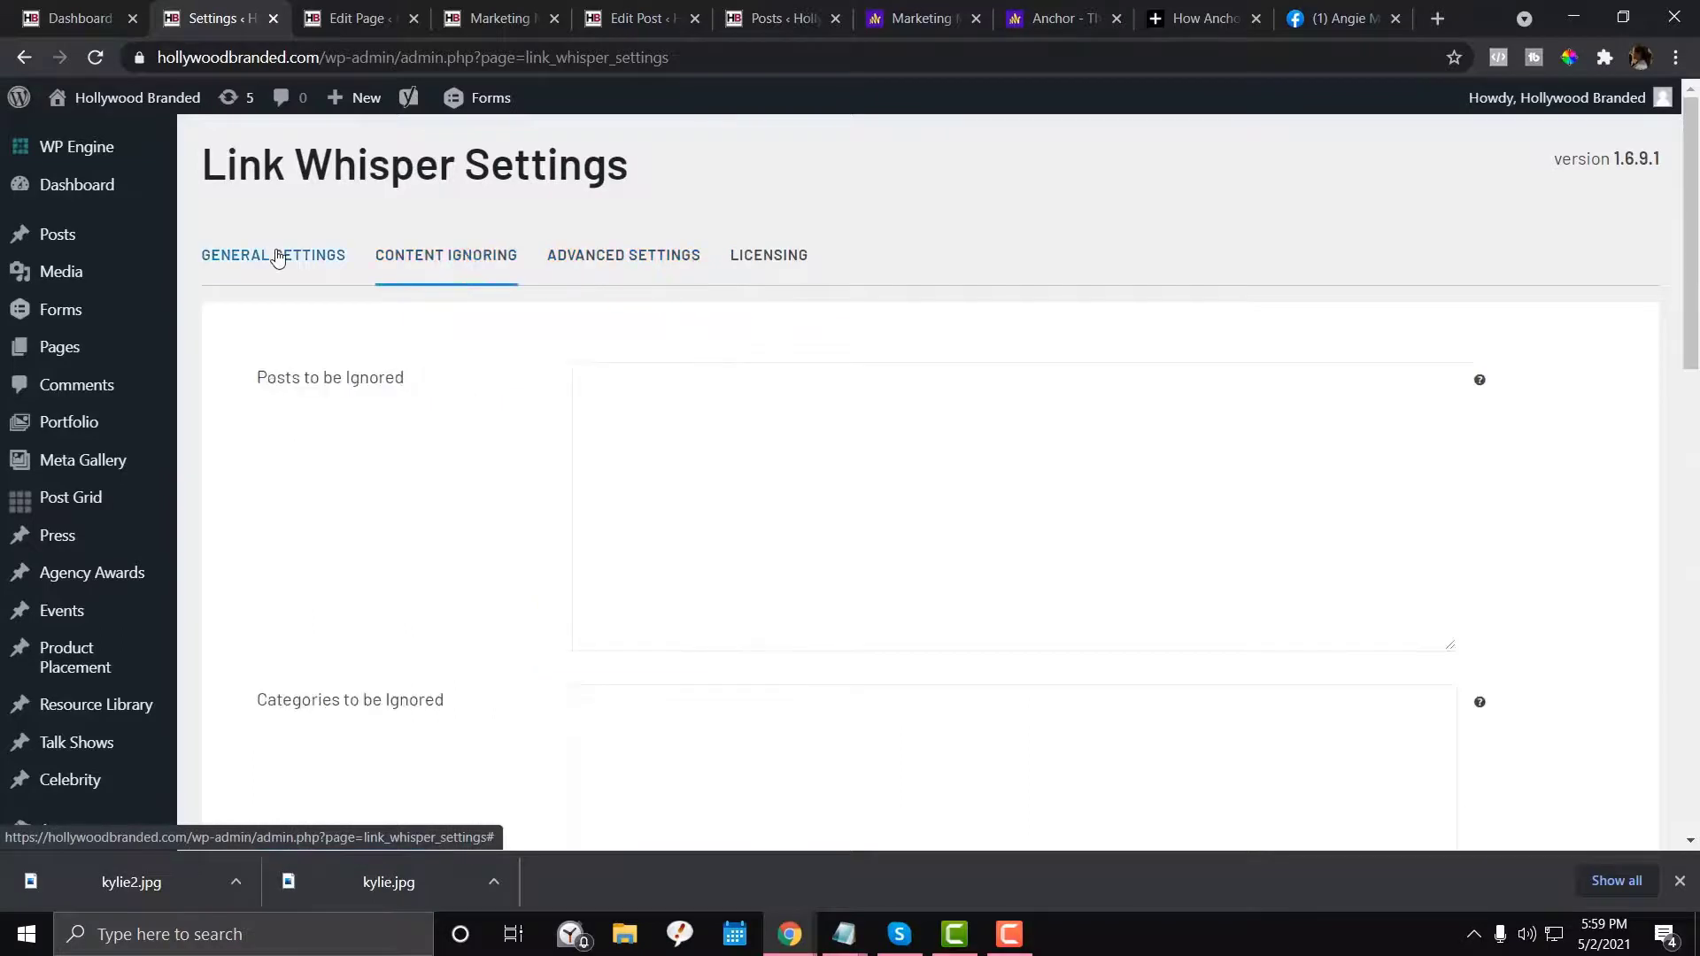
{"action": "left_click", "coordinate": [277, 257]}
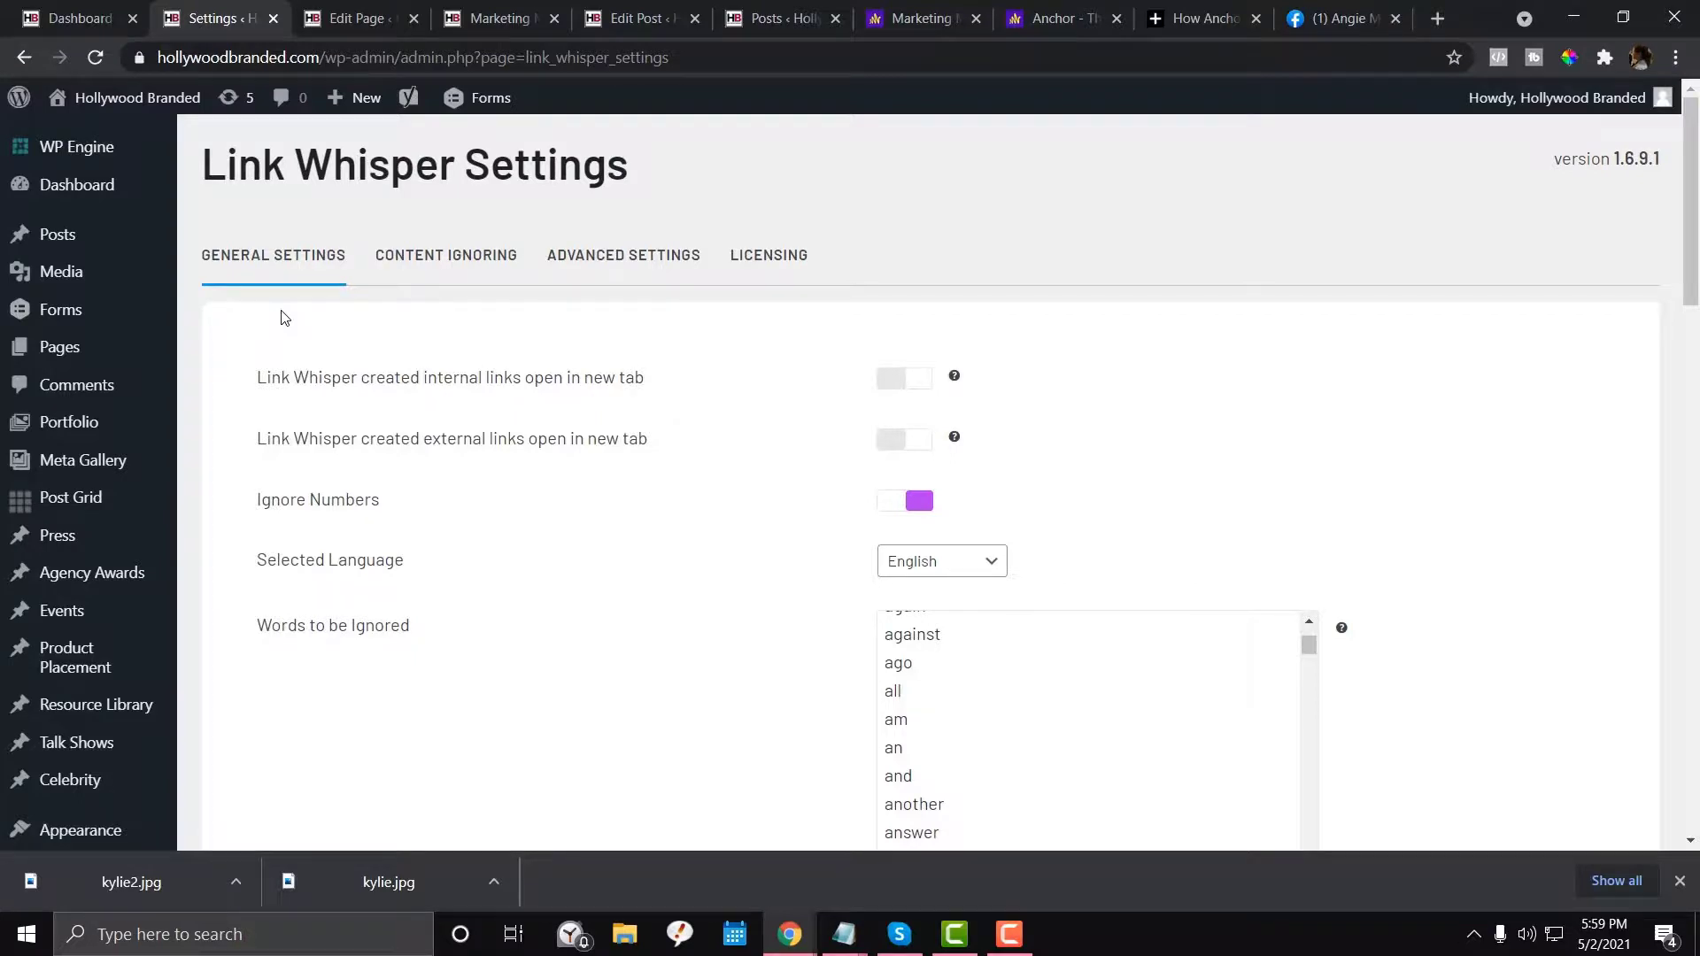
{"action": "scroll", "coordinate": [283, 311], "scroll_direction": "down", "scroll_amount": 15}
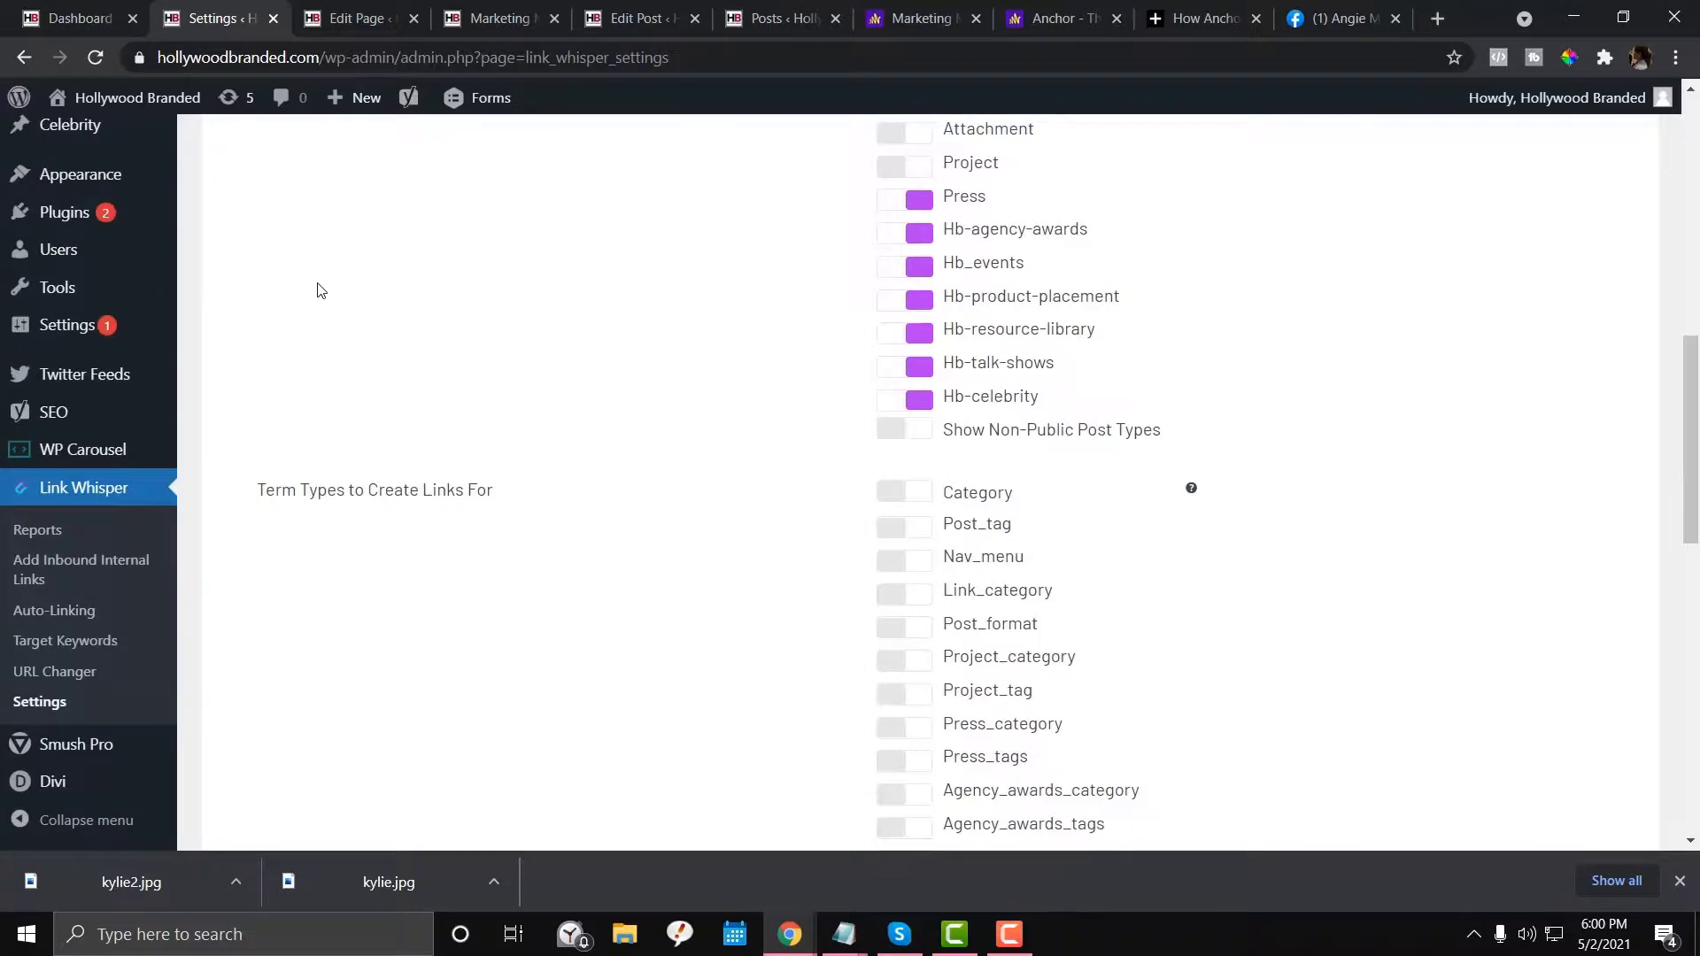